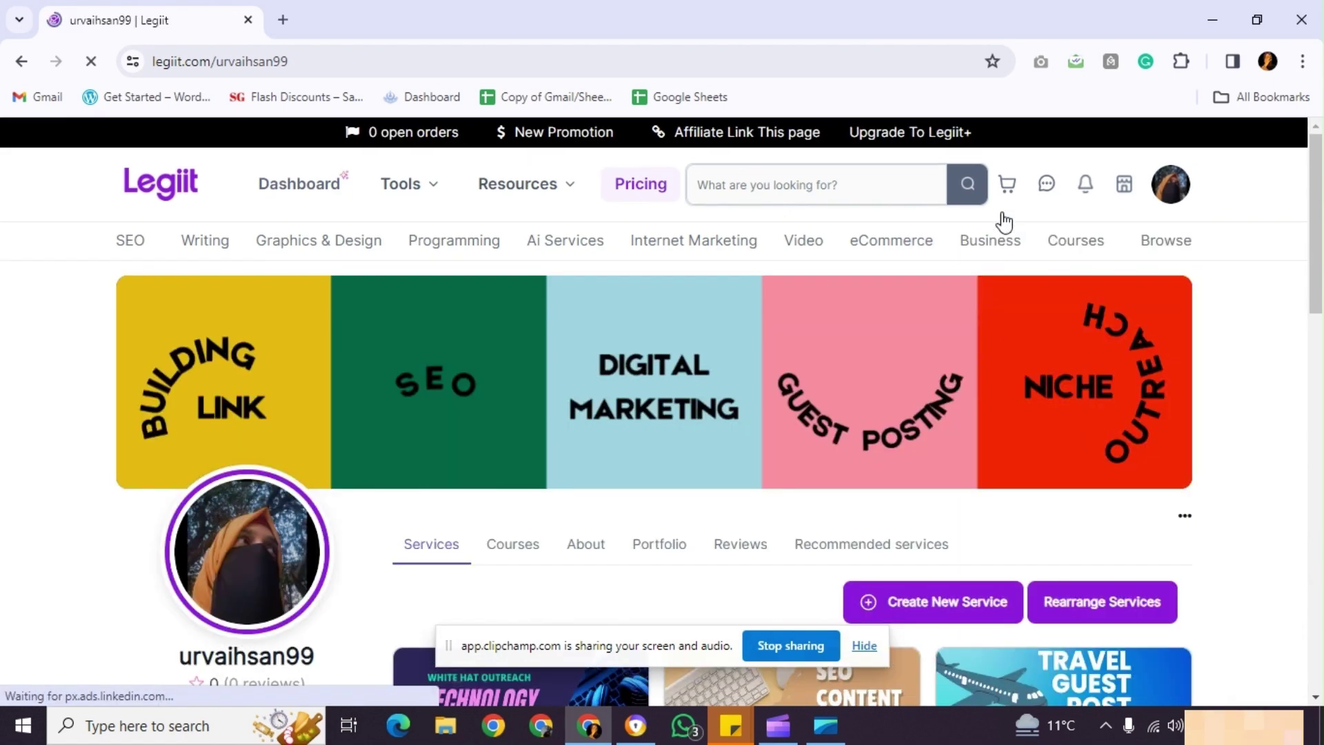
Look through the seller's public profile page and its listed services.
scroll(999, 212, down, 5)
mouse_move(996, 211)
scroll(931, 555, down, 1)
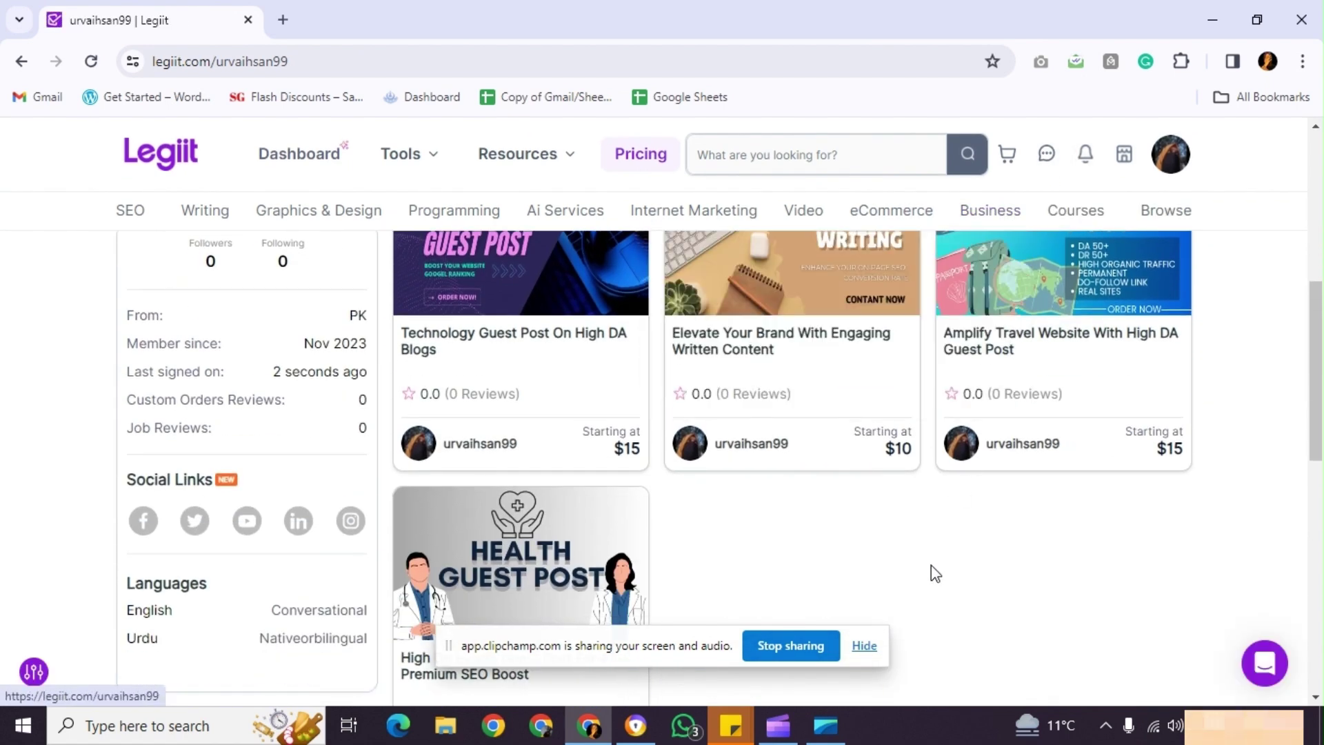
scroll(907, 510, down, 4)
scroll(907, 510, up, 7)
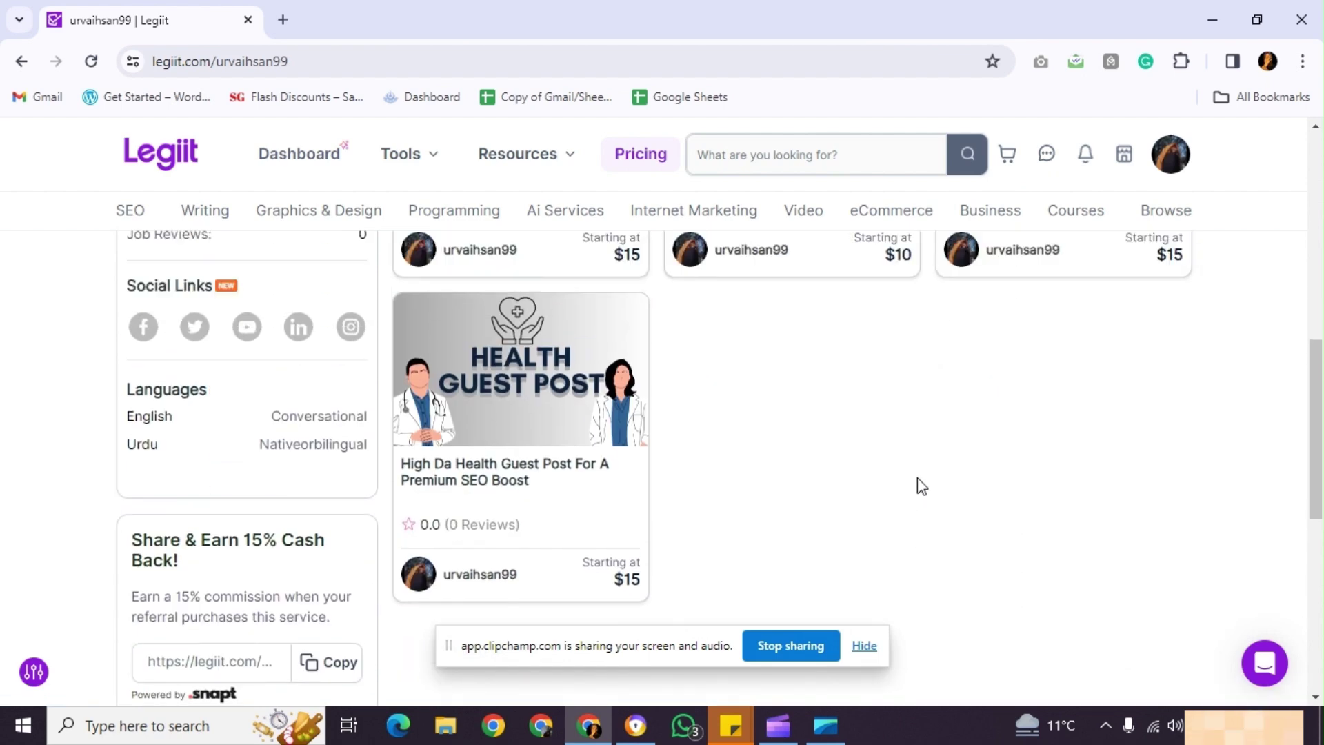
Look over the seller tools, conversations, notifications and cart of the account.
click(1122, 153)
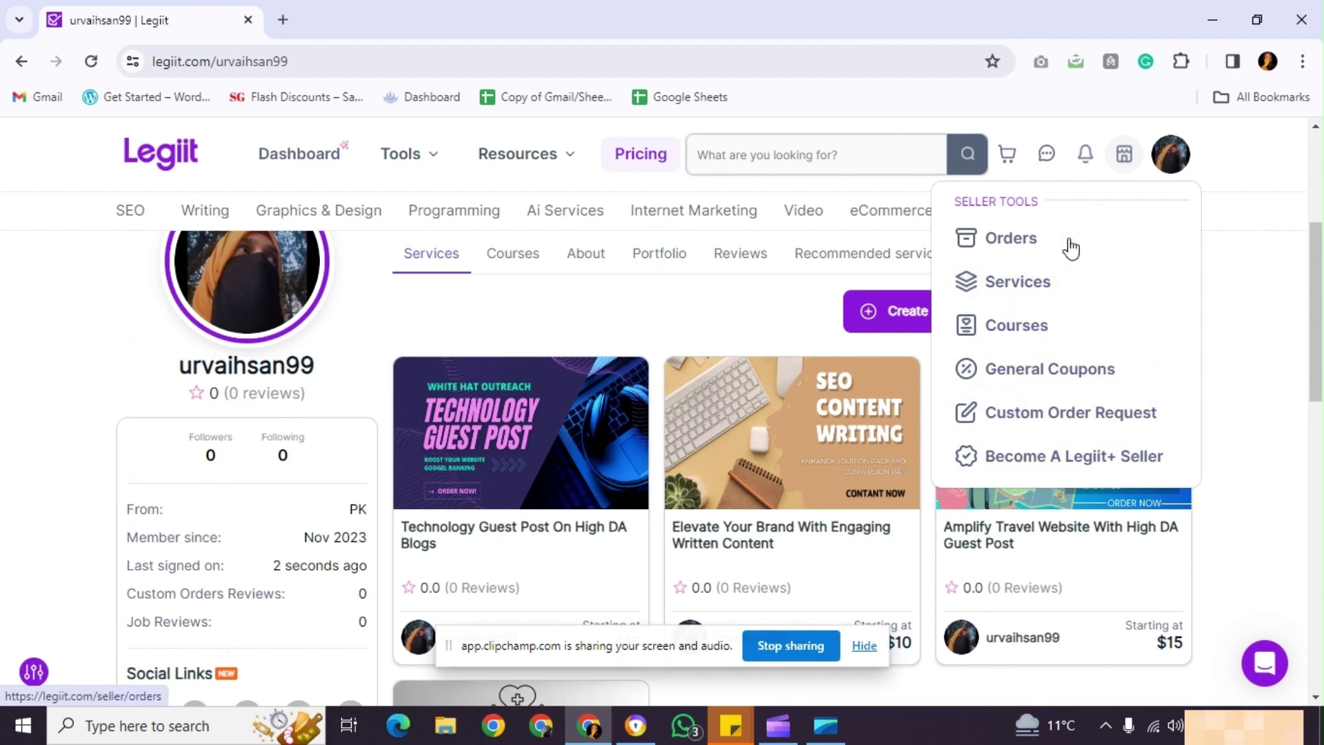
click(1062, 162)
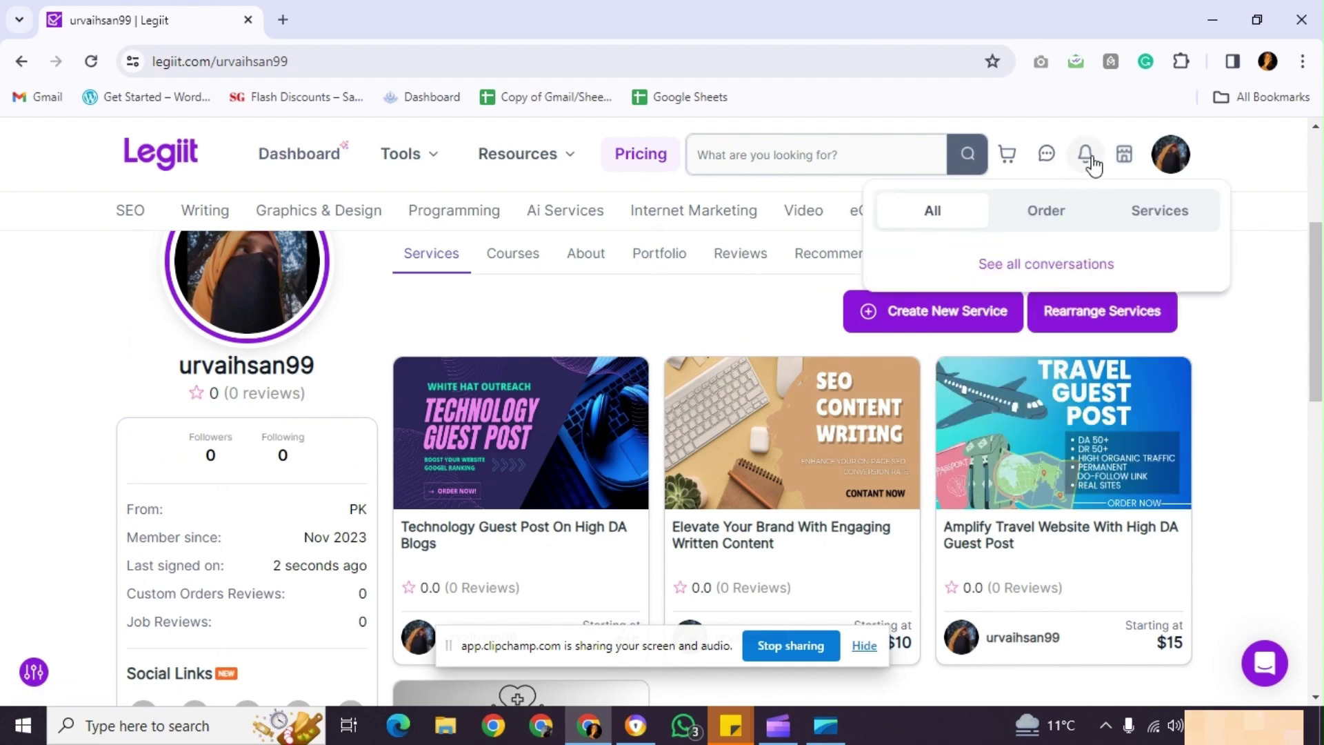
click(1088, 161)
click(1011, 156)
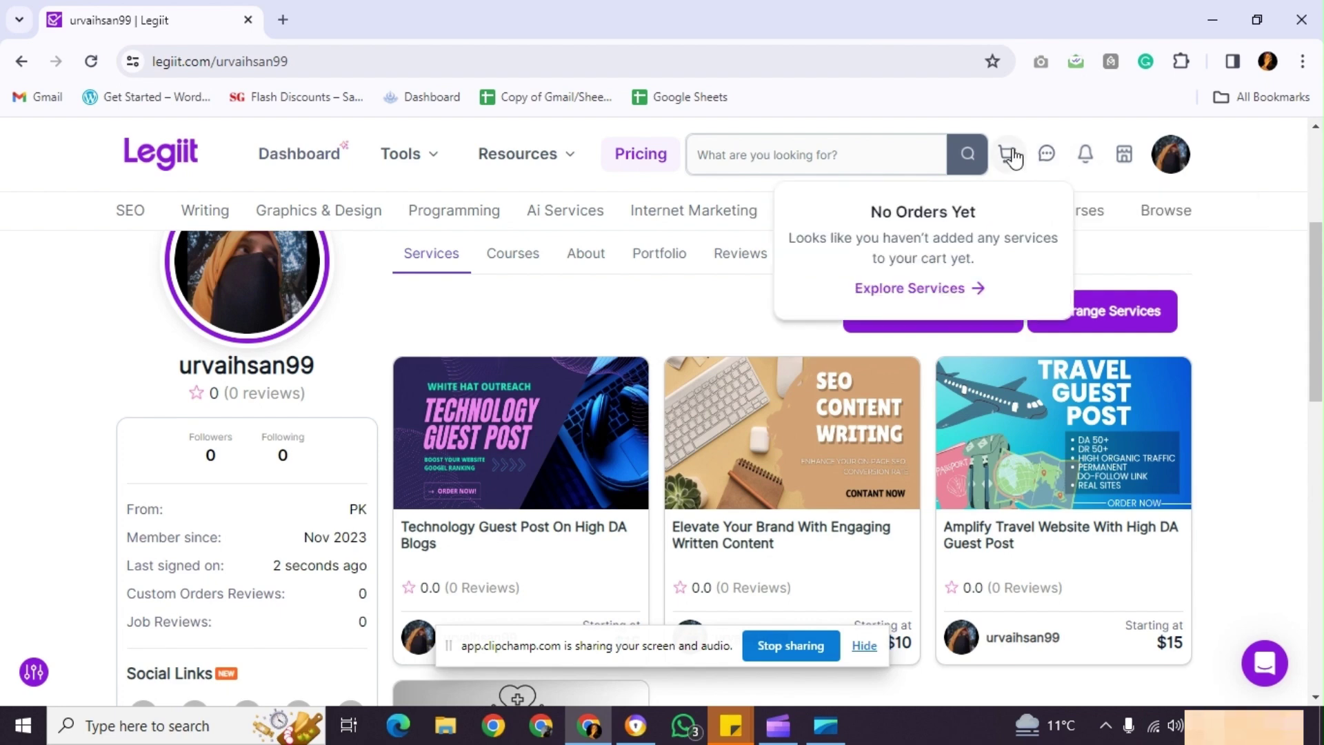
click(1123, 154)
Open the Account Setting page for the signed-in seller.
click(1172, 158)
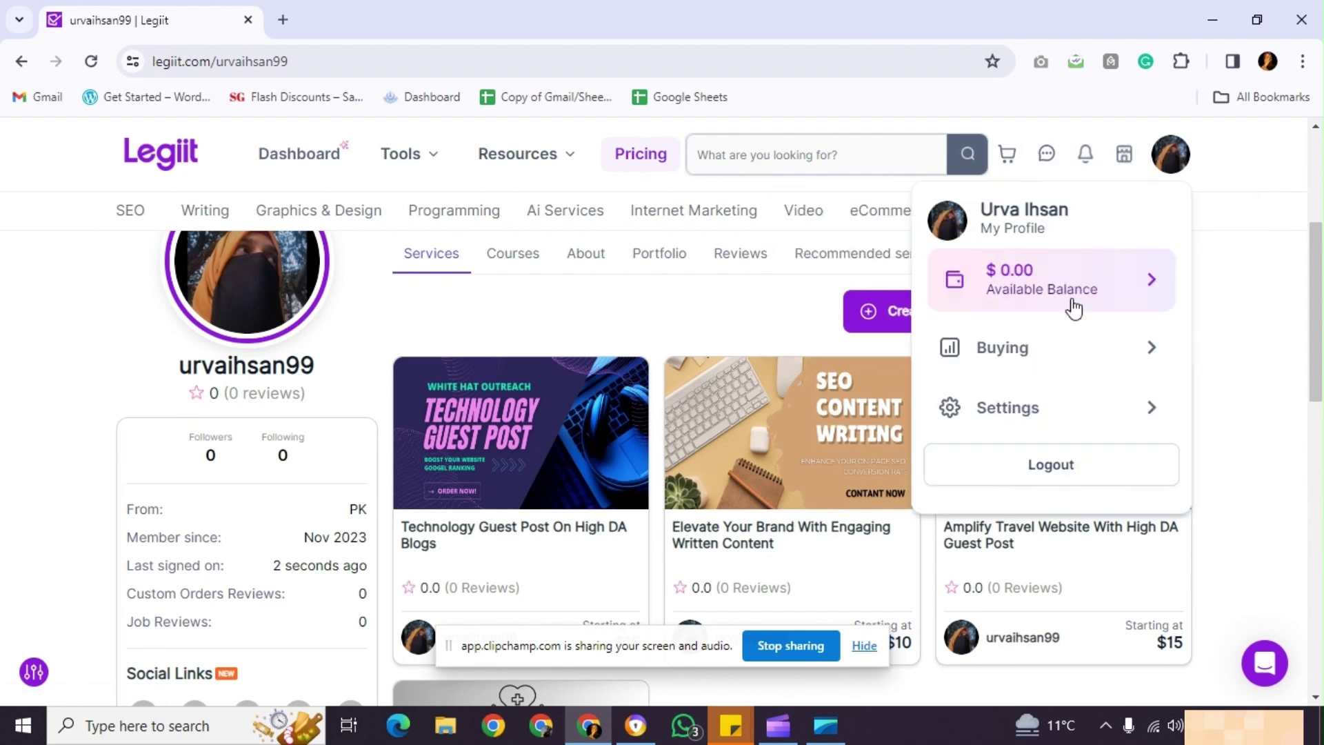
click(1021, 409)
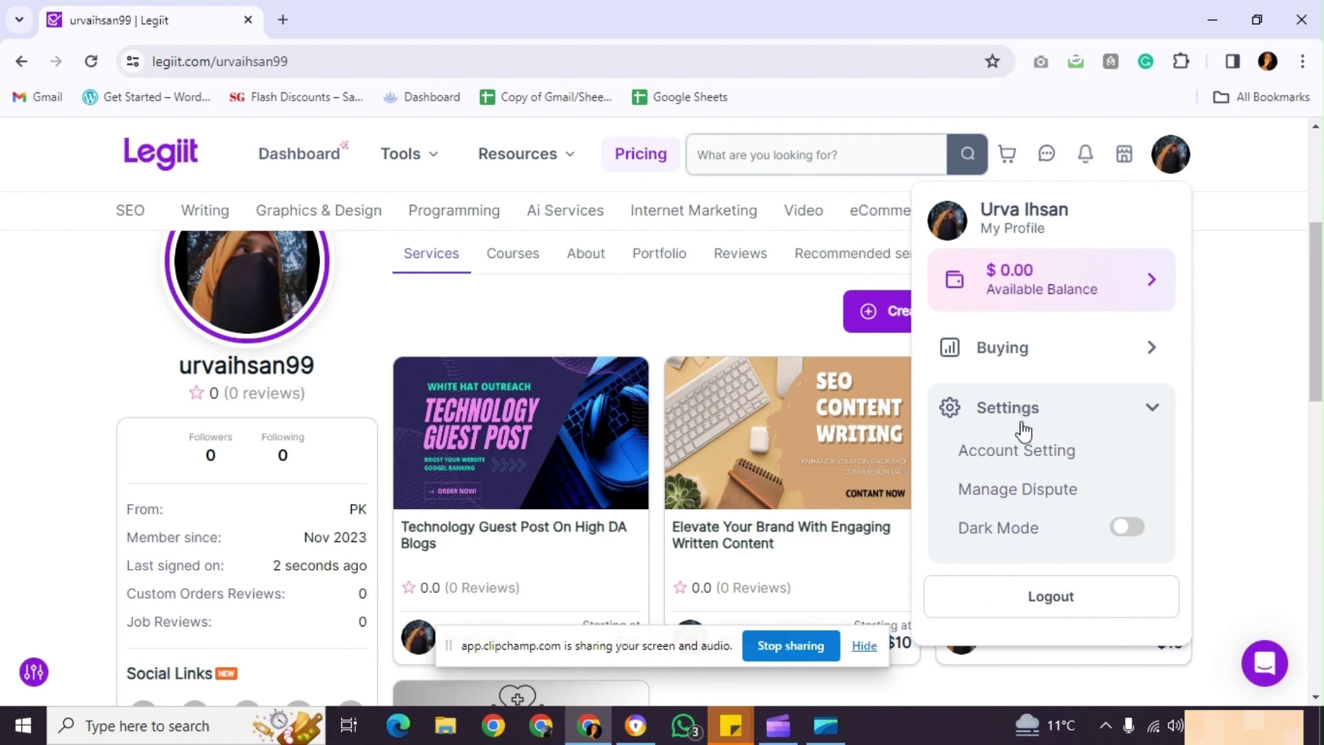
click(1026, 468)
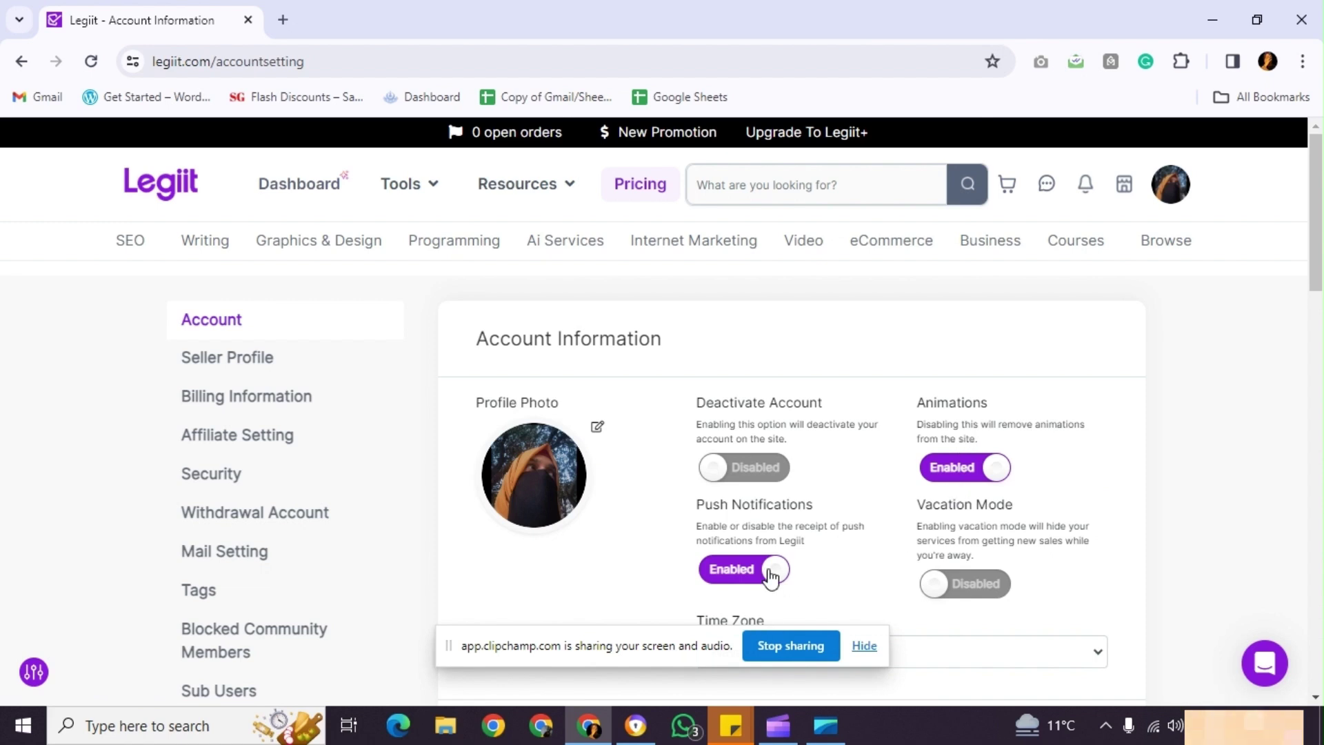
Review the account information, from the notification, vacation mode and time zone settings through the personal details to the social links.
scroll(770, 578, down, 3)
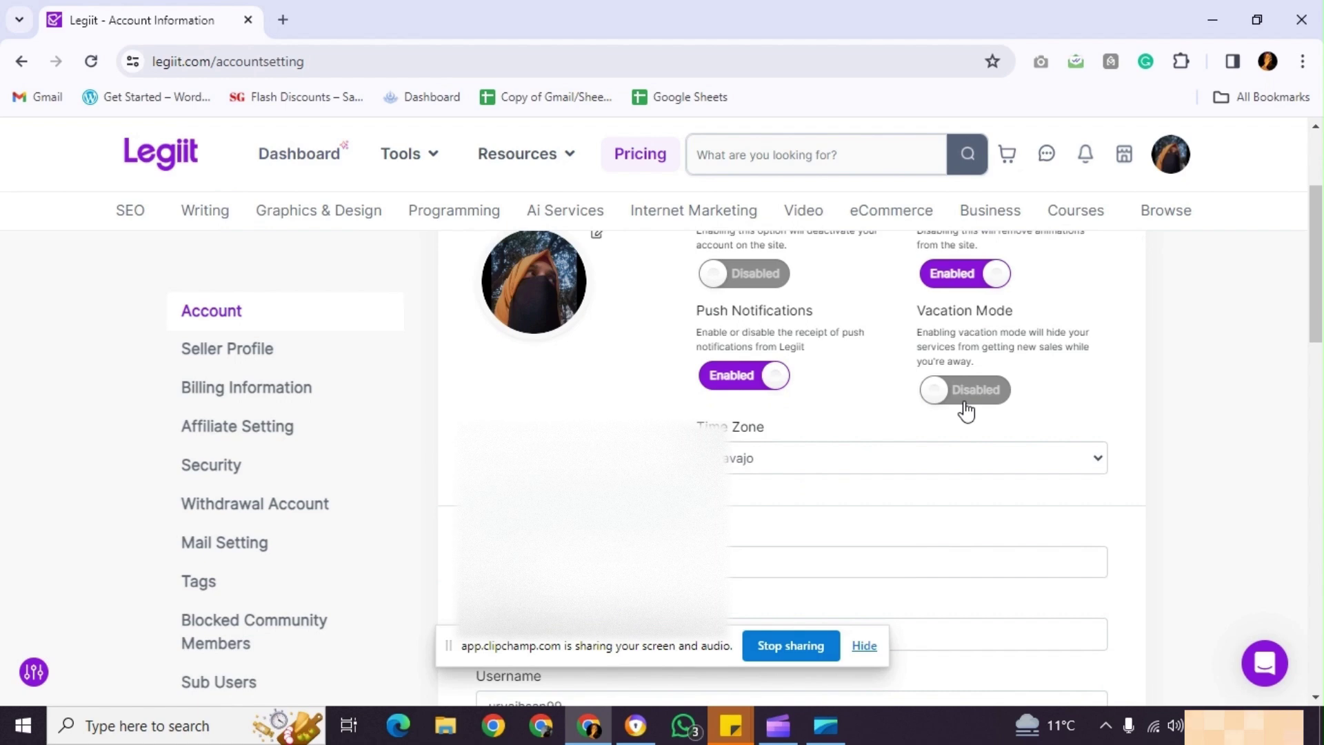
scroll(951, 407, down, 3)
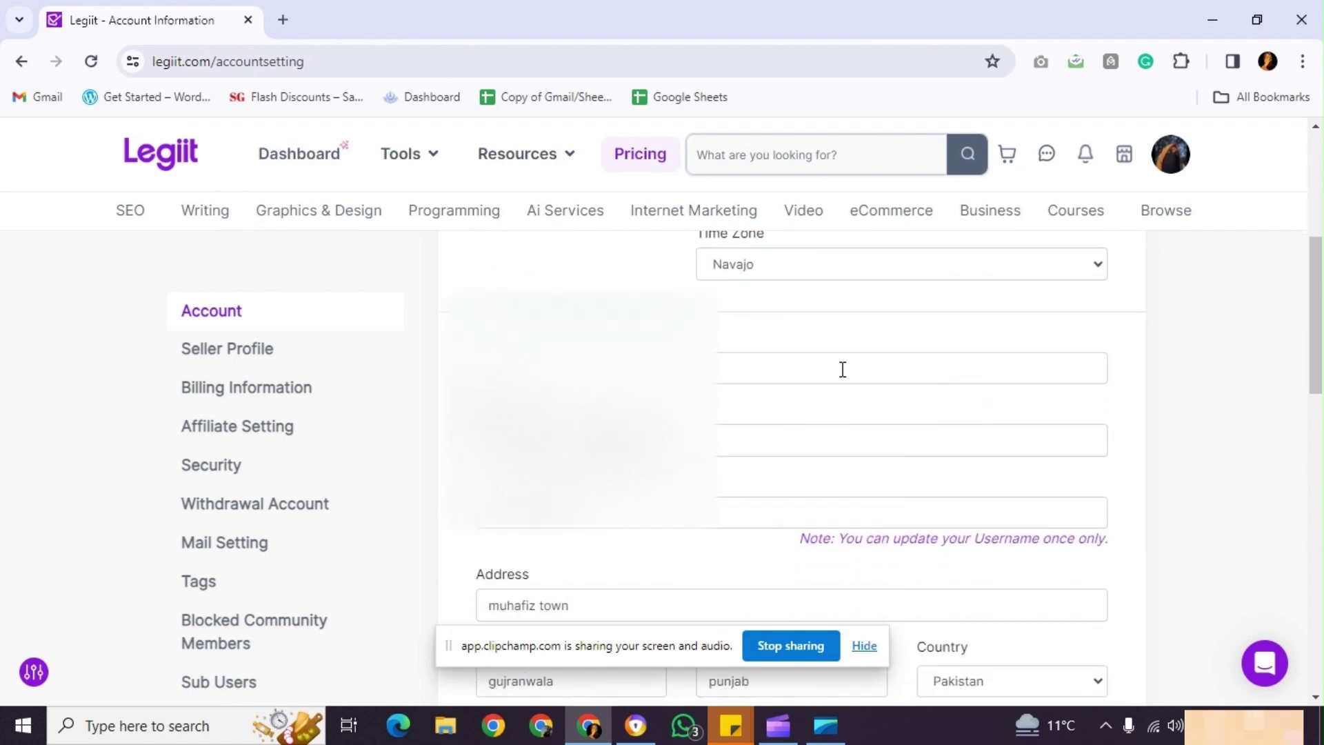
scroll(838, 284, up, 1)
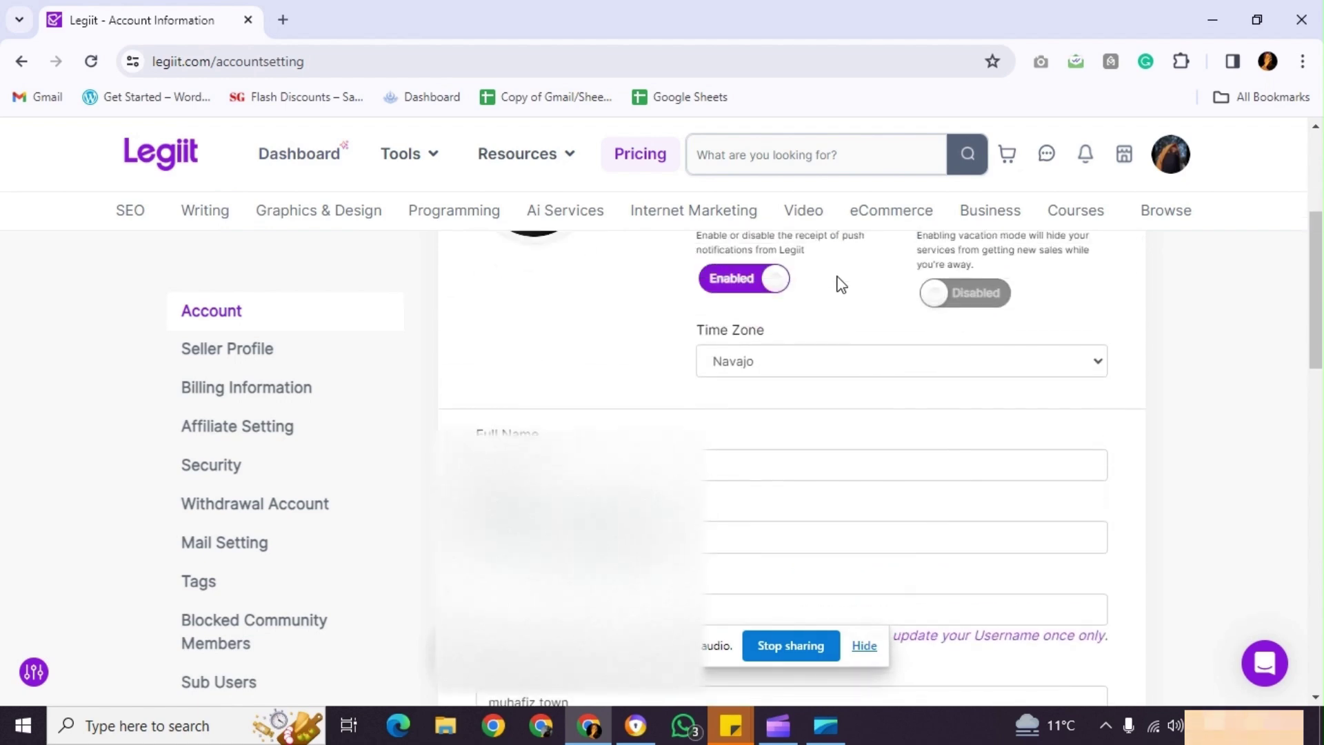
scroll(836, 283, down, 1)
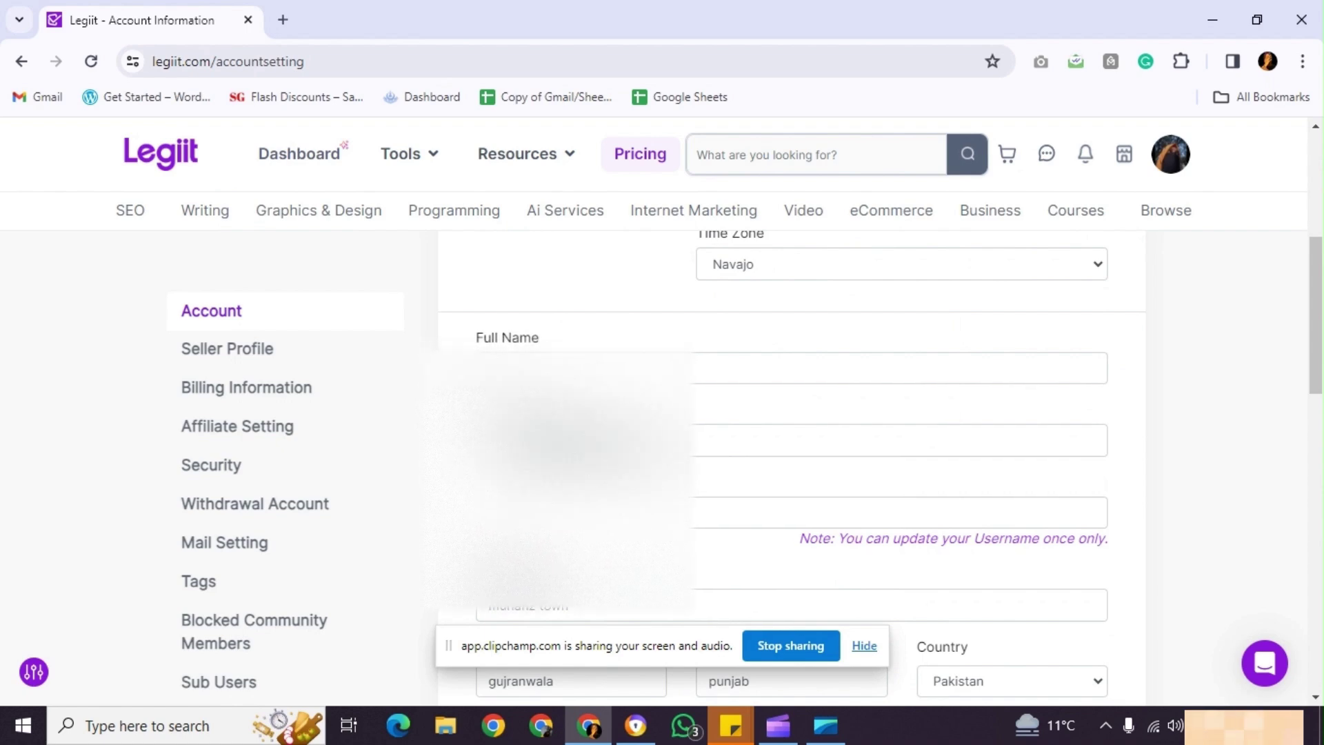
scroll(791, 455, down, 1)
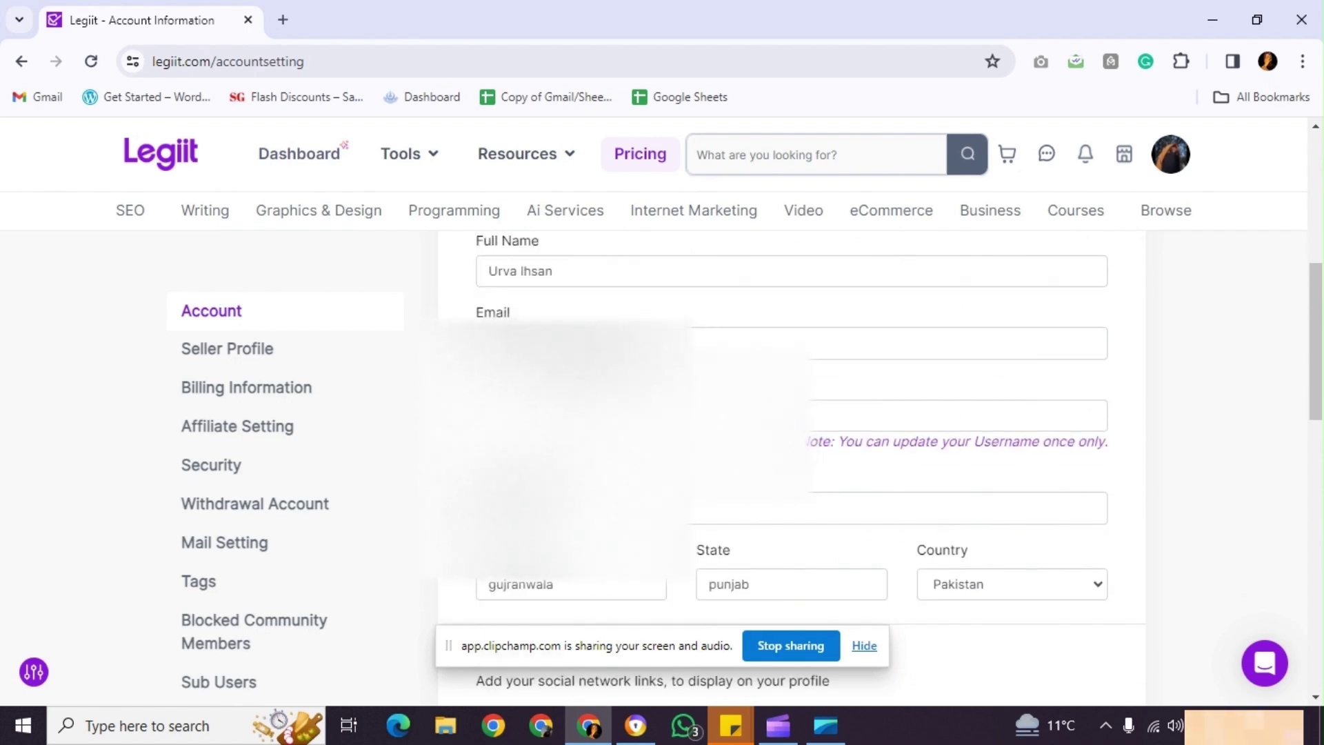
scroll(792, 455, down, 3)
scroll(591, 385, down, 4)
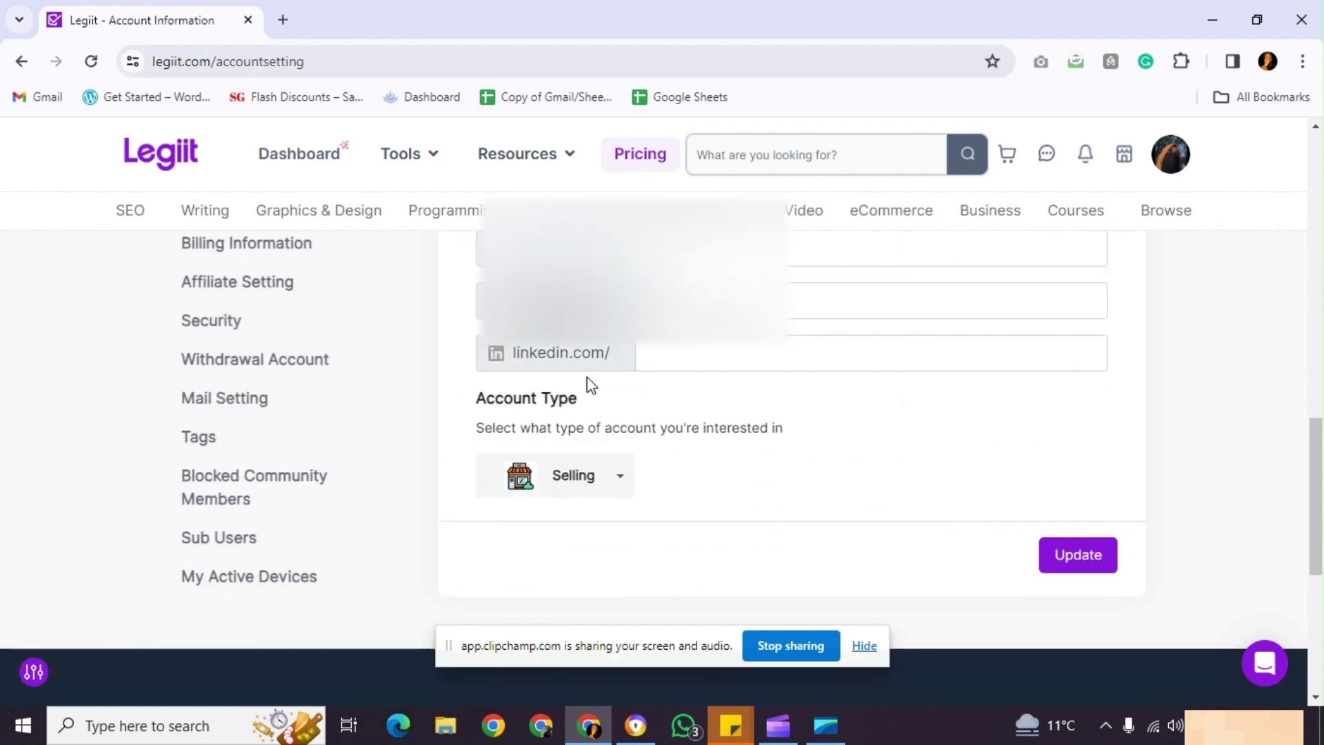
Check the available account type options and update the account information.
click(603, 489)
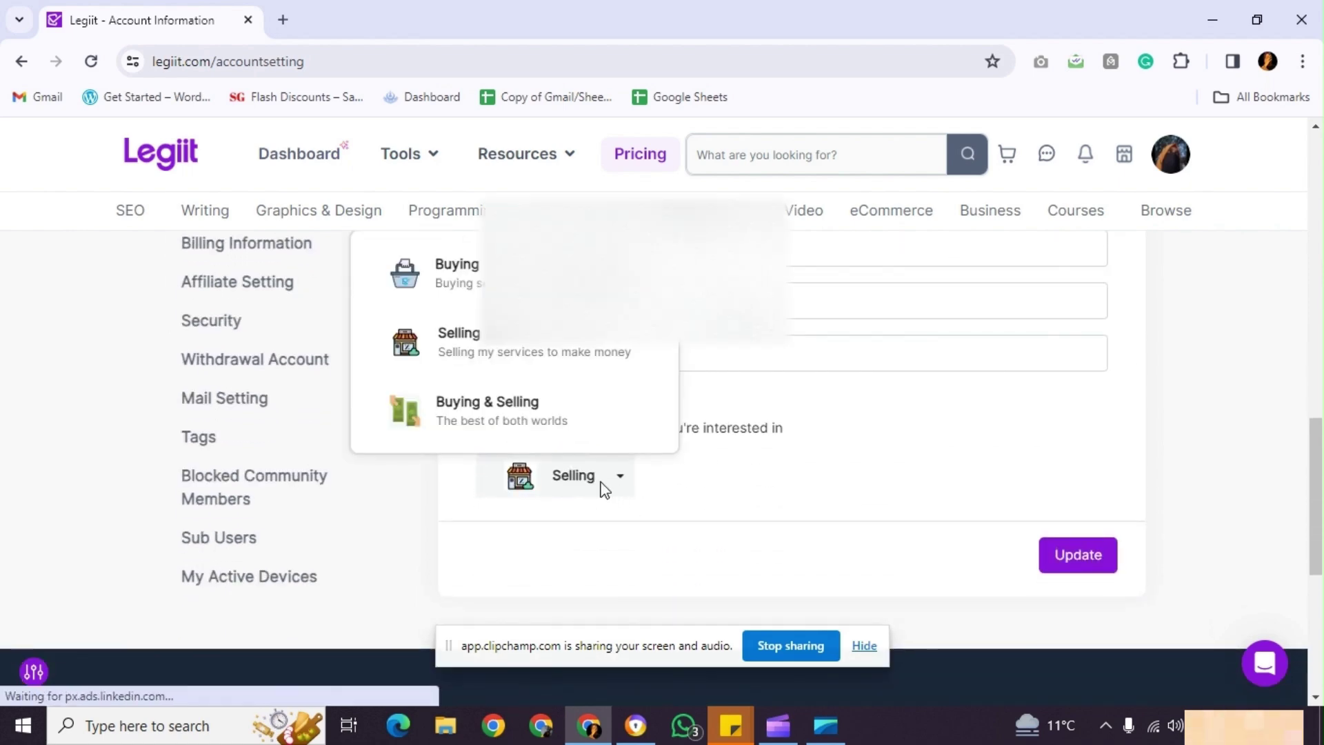
click(600, 487)
click(1078, 562)
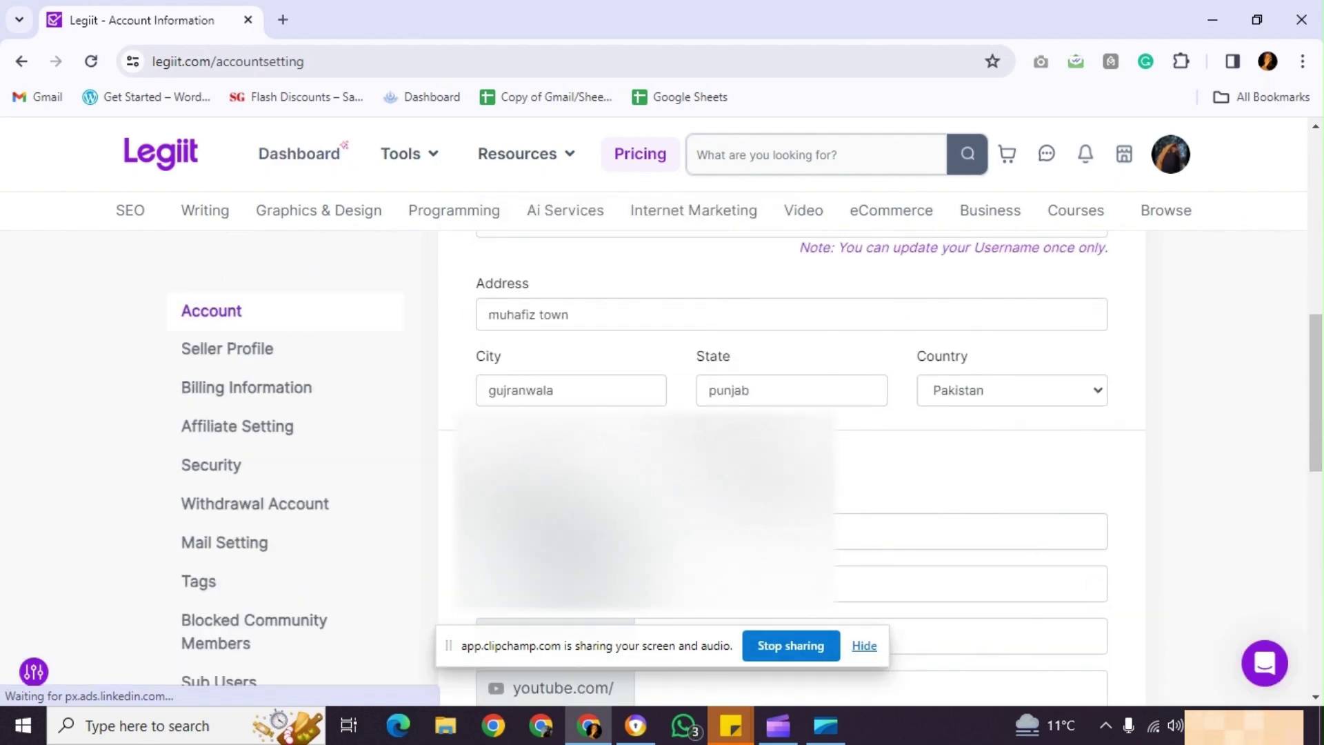
Open the Seller Profile settings at the short description.
click(245, 348)
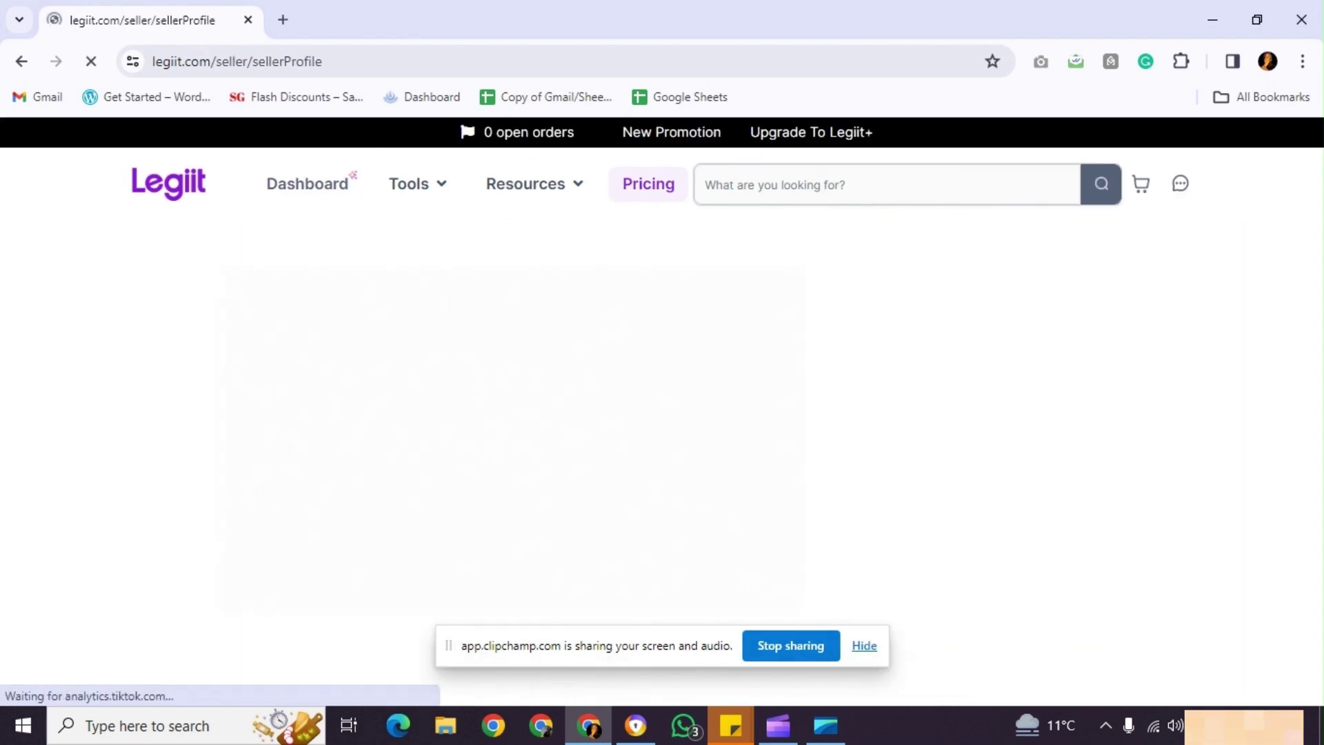
scroll(526, 456, down, 1)
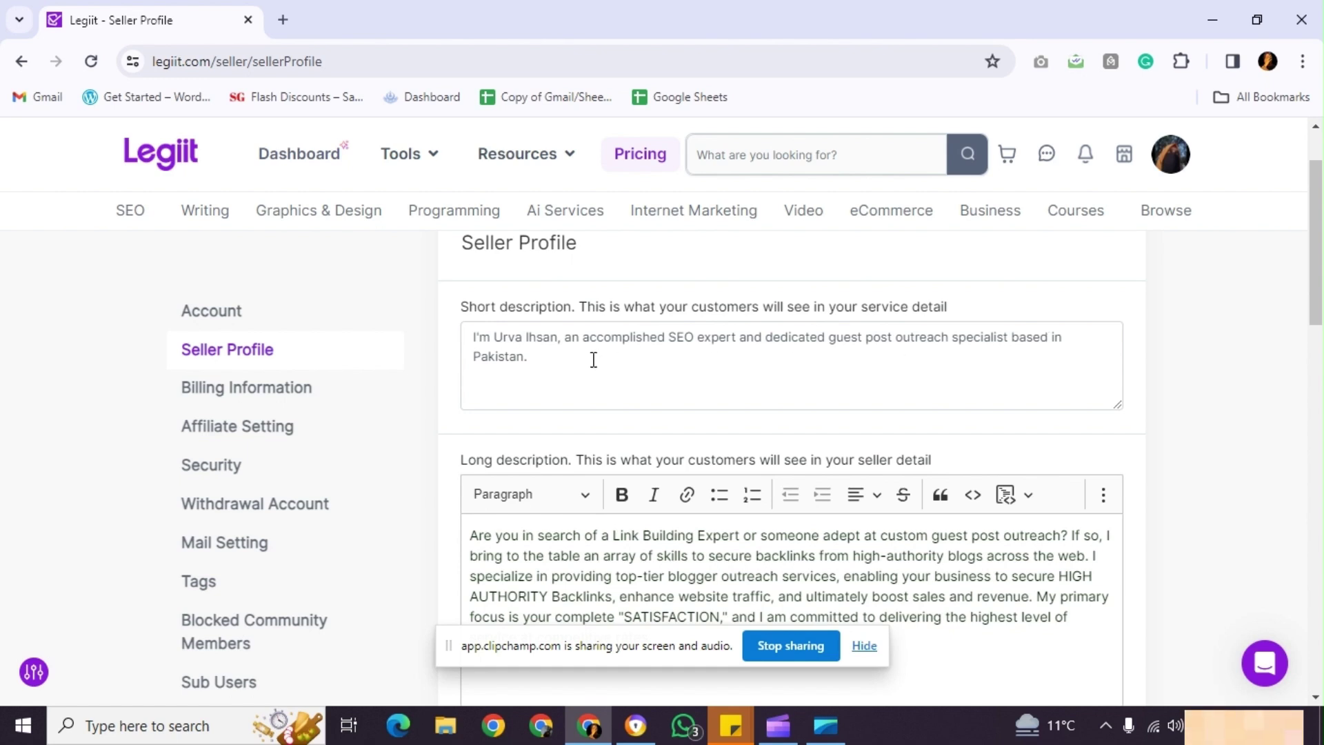
Review the seller profile's descriptions, languages with their levels, and introduction video upload section.
scroll(593, 359, down, 1)
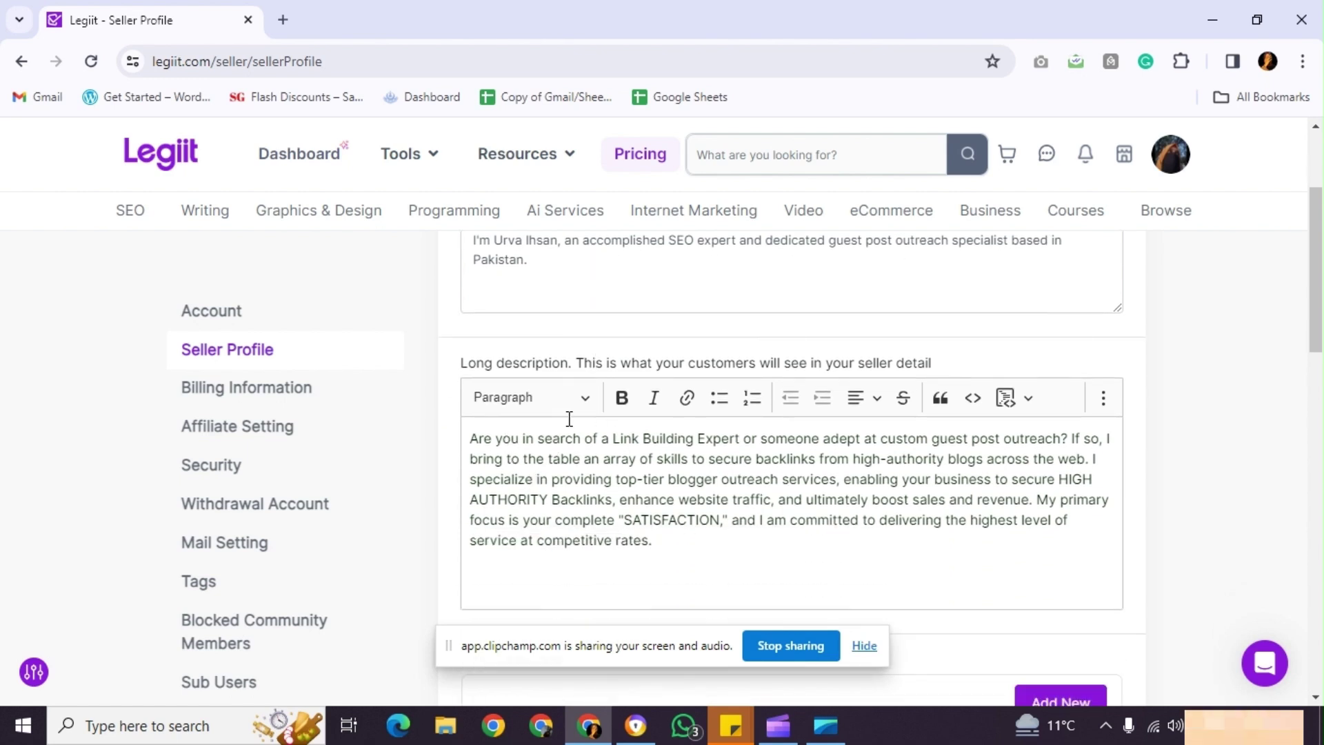
scroll(540, 441, down, 1)
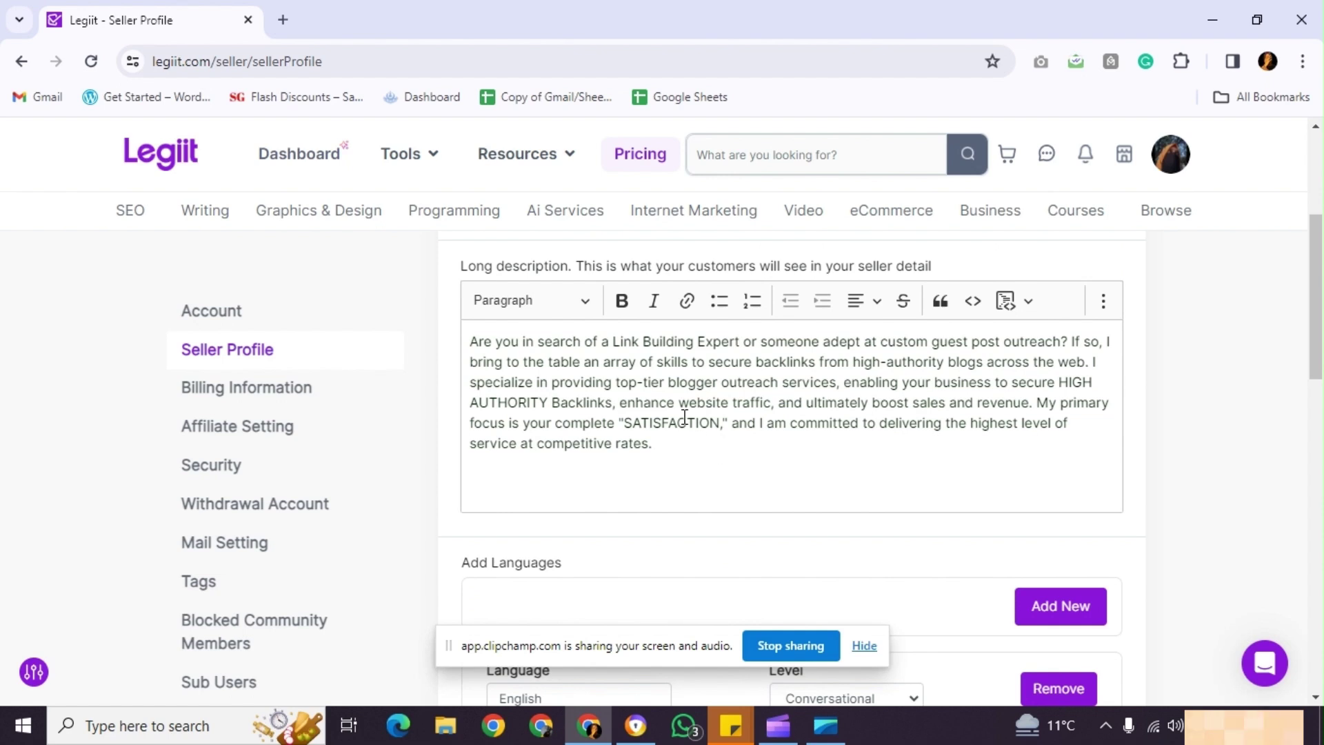
scroll(685, 419, down, 2)
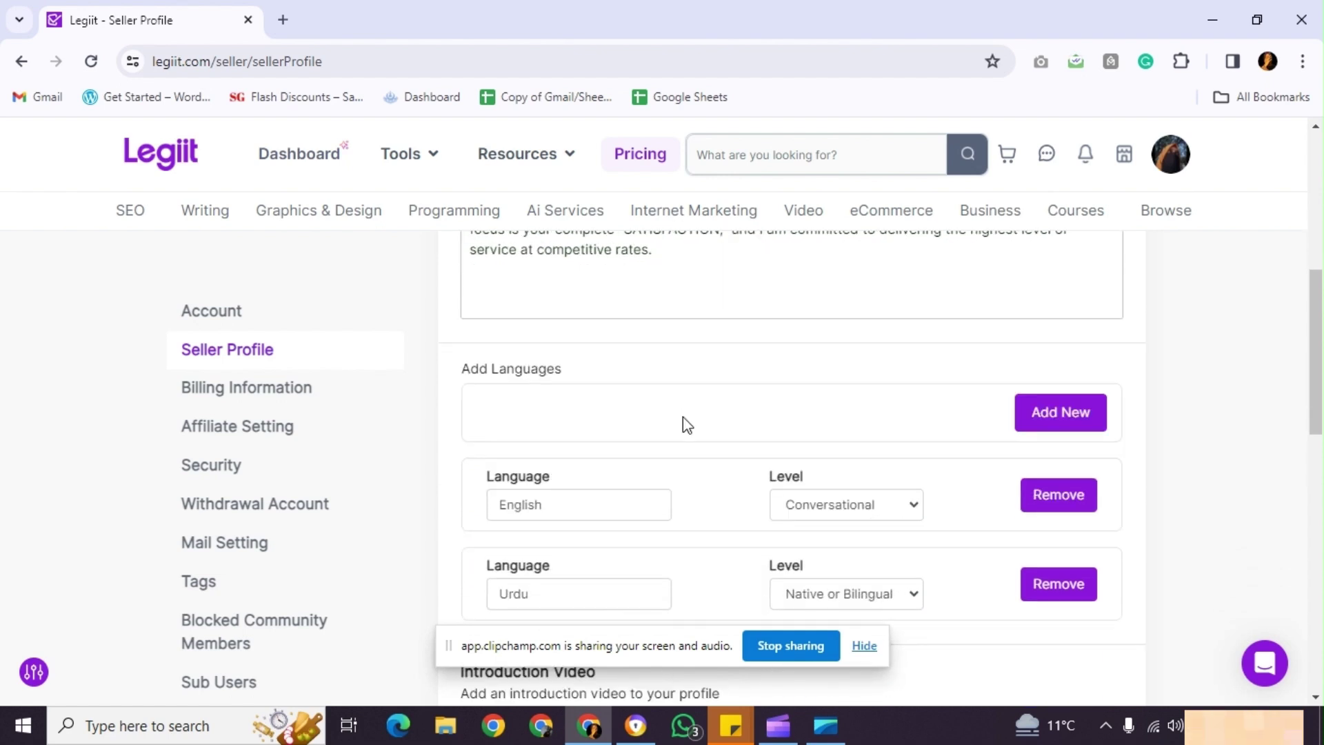
scroll(682, 421, down, 1)
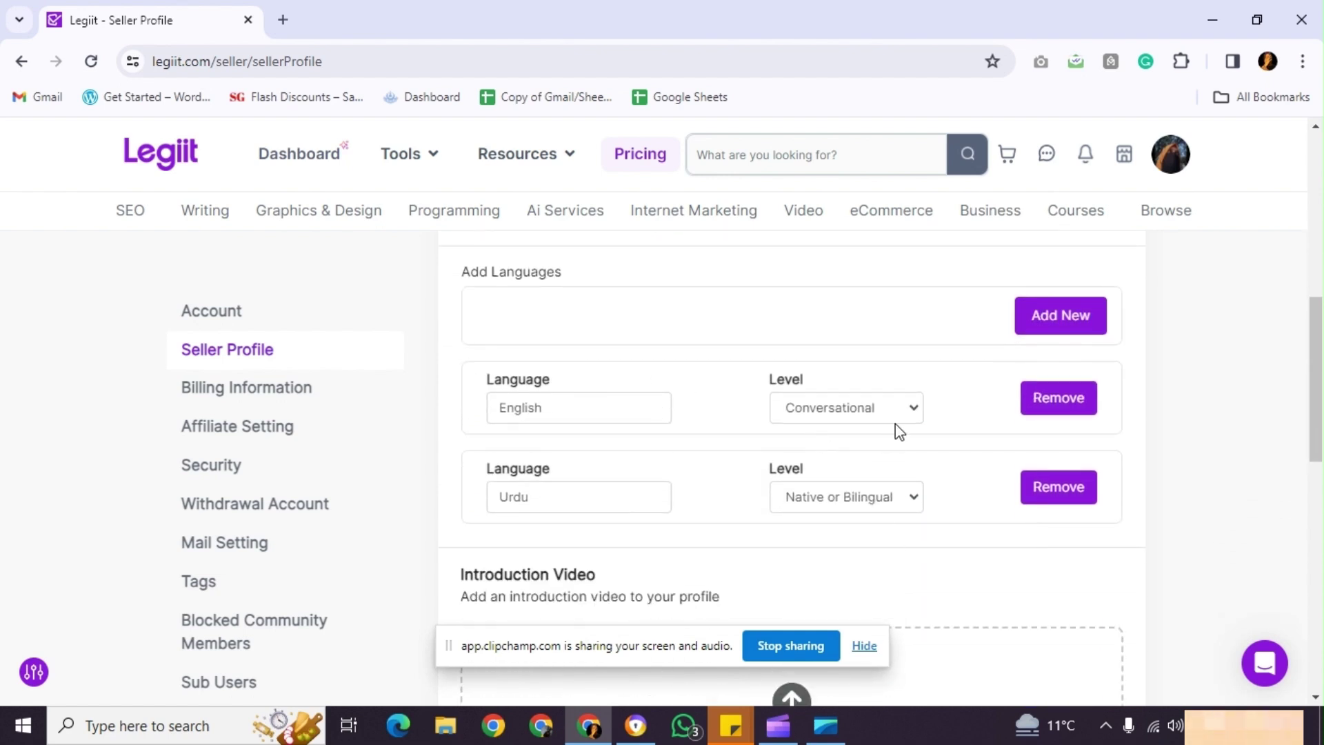
scroll(848, 535, down, 3)
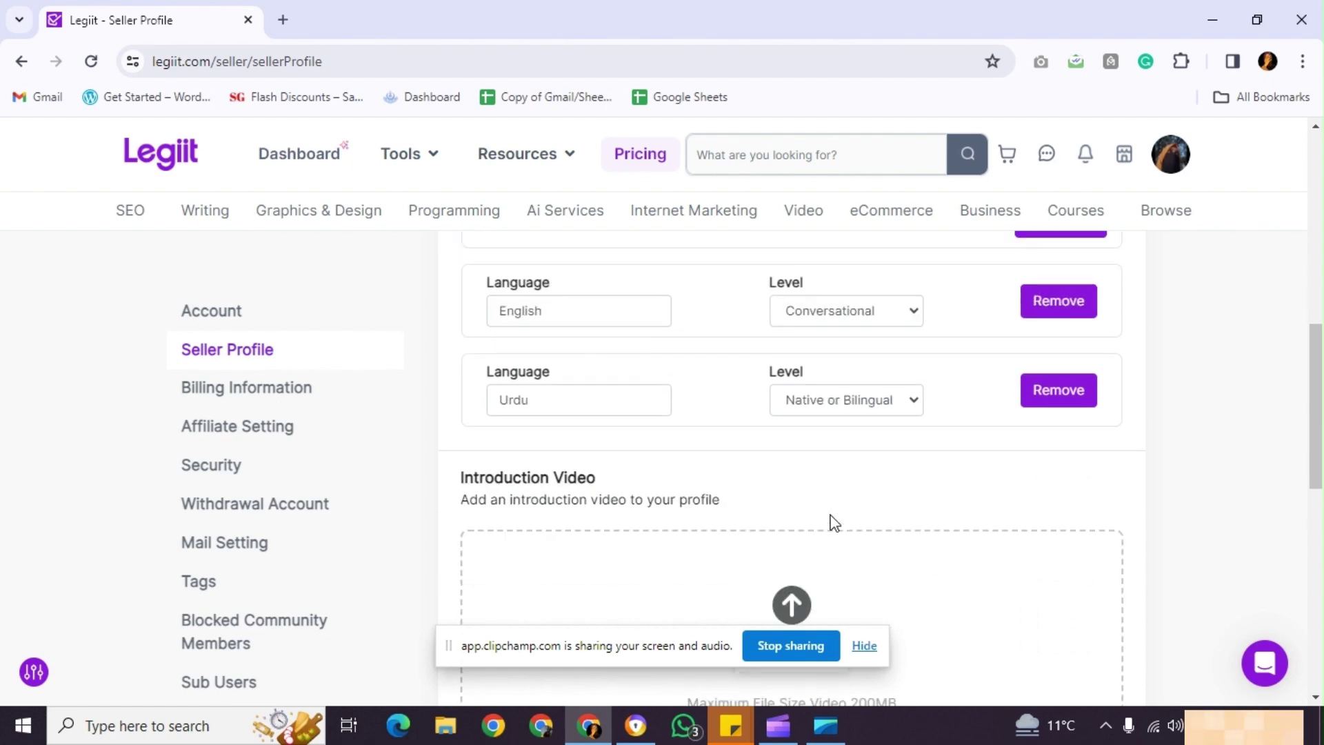
scroll(785, 433, down, 1)
scroll(785, 433, up, 4)
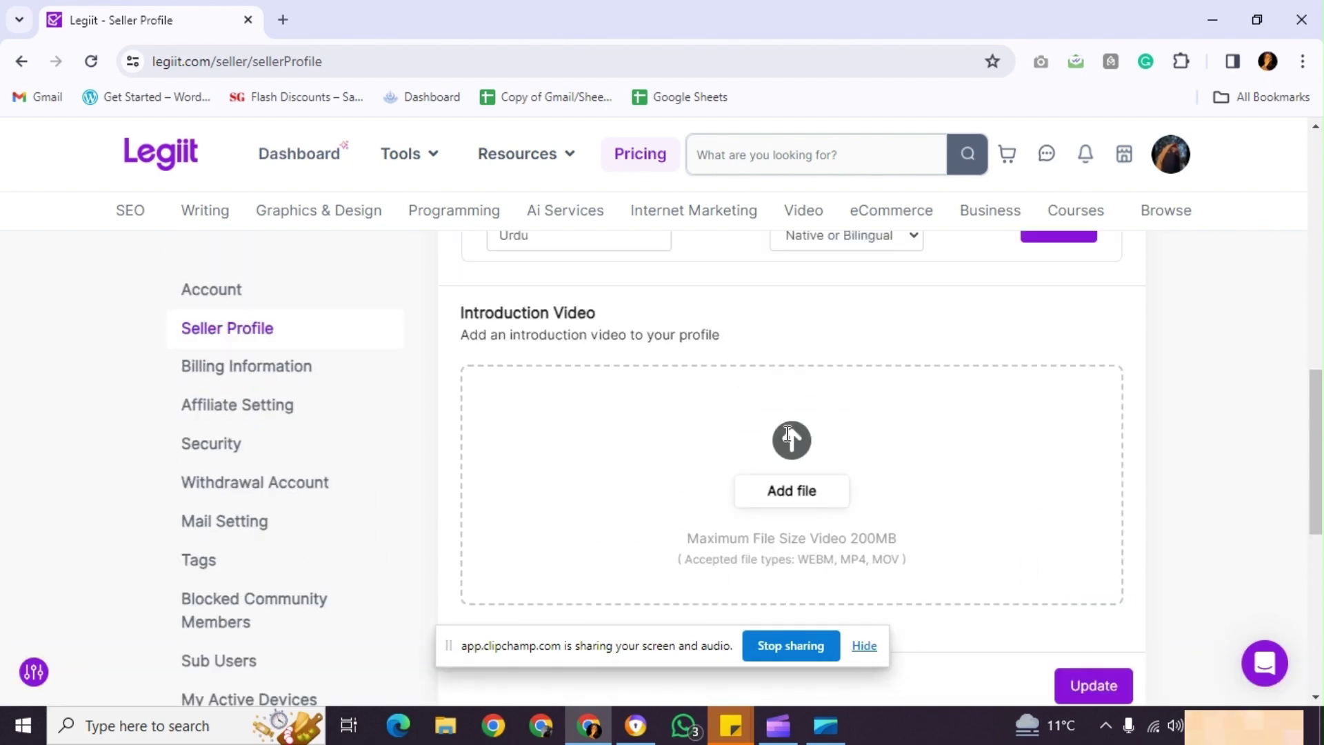
scroll(784, 433, down, 2)
scroll(784, 432, up, 7)
scroll(784, 433, down, 1)
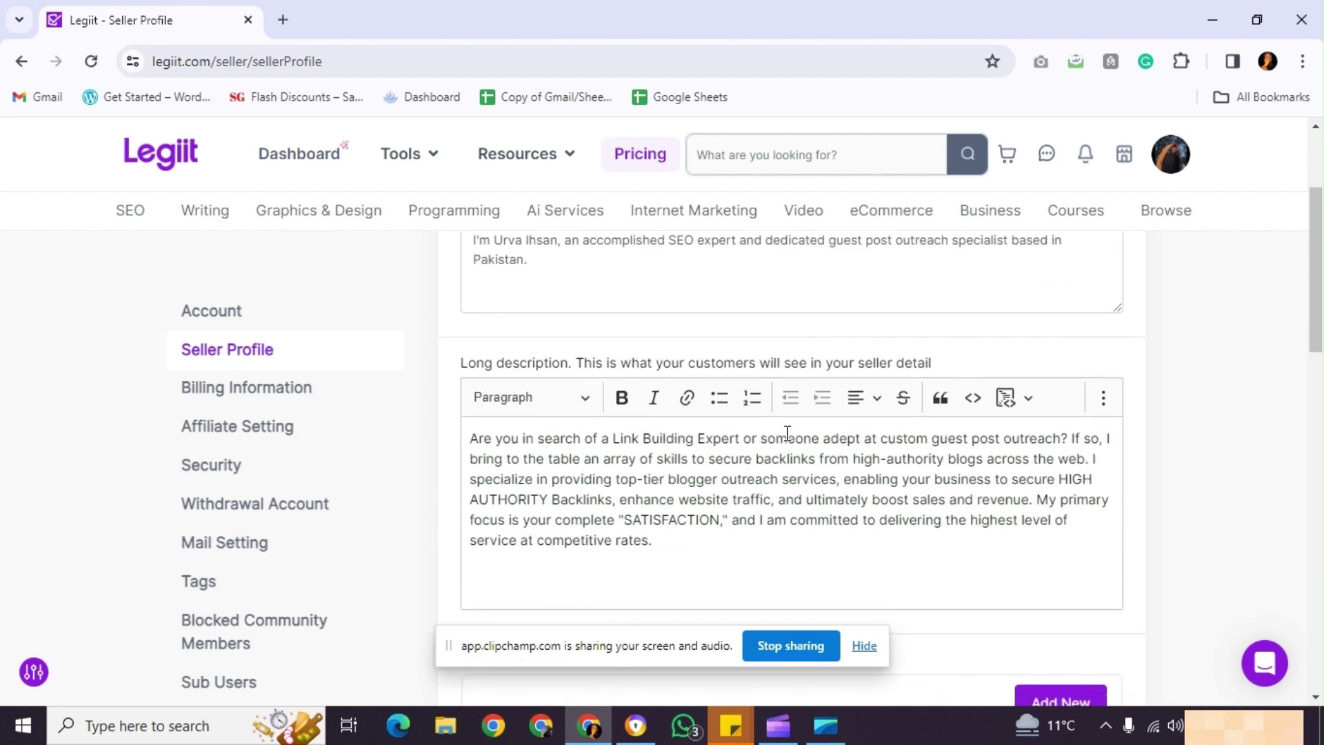
Split the long description into three paragraphs, breaking before "If so" and "My primary focus", and make the word "SATISFACTION" bold.
click(1035, 500)
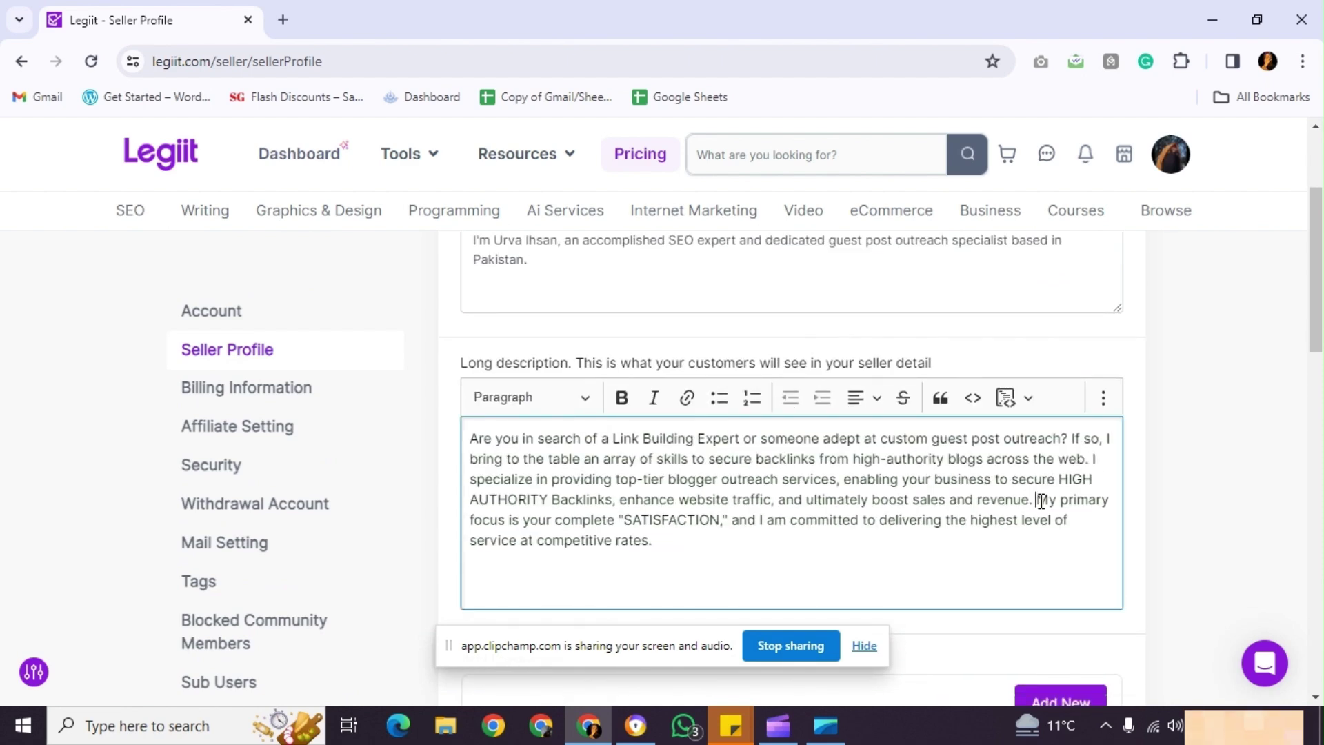
key(Return)
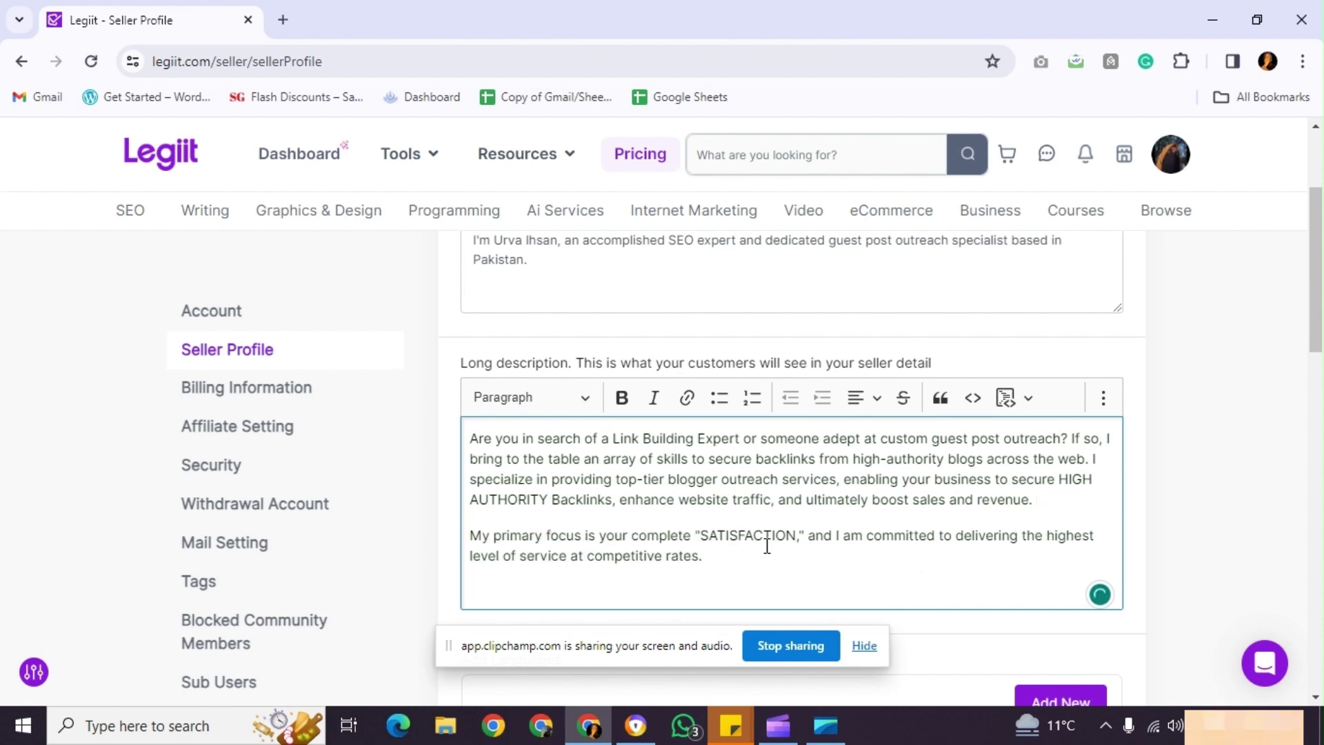
double_click(764, 537)
click(622, 398)
click(543, 459)
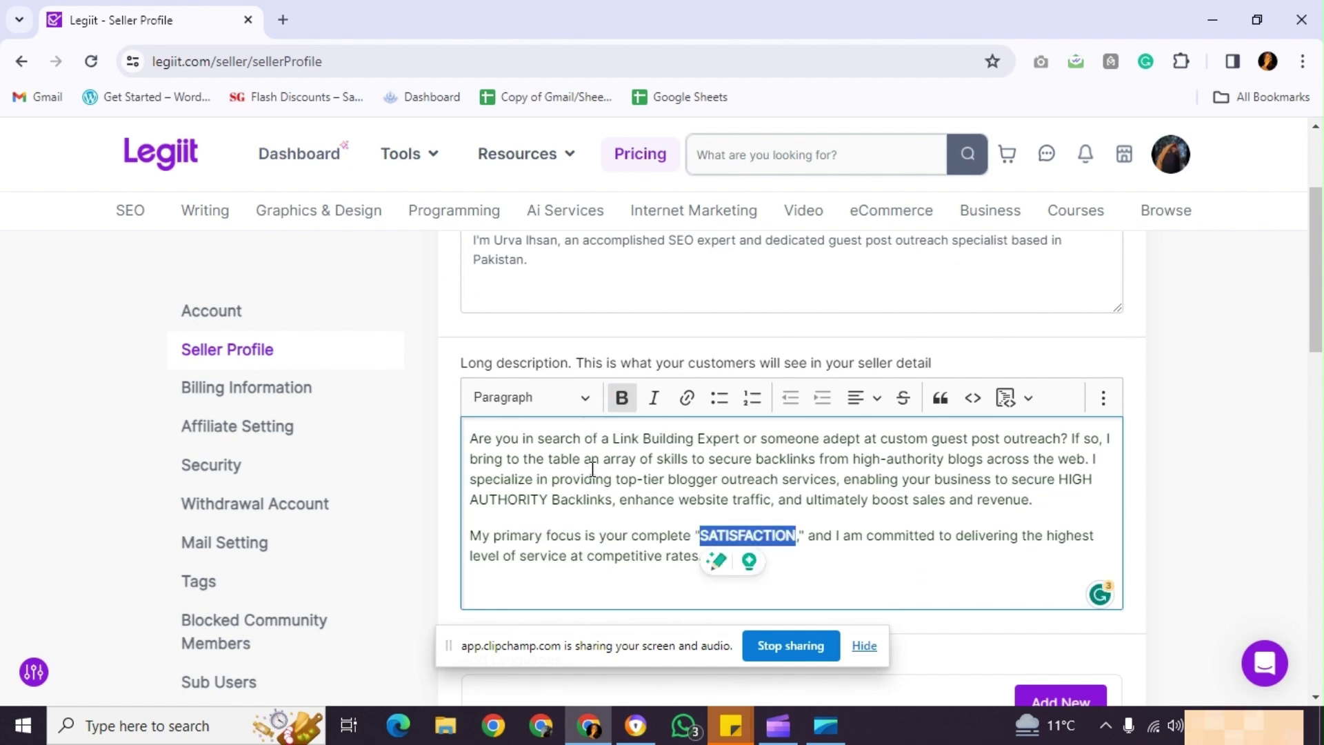
click(1073, 439)
key(Return)
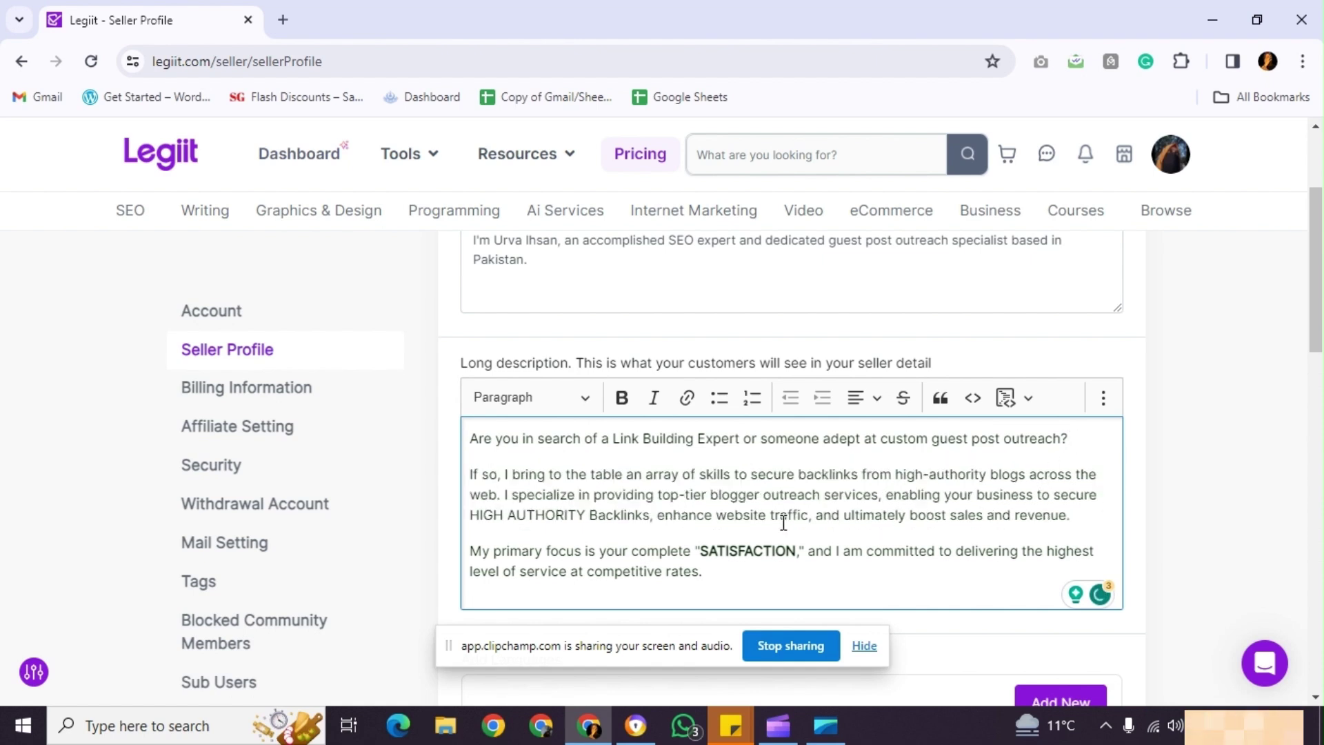
Save the seller profile with the reformatted long description.
scroll(779, 522, down, 3)
scroll(783, 522, down, 10)
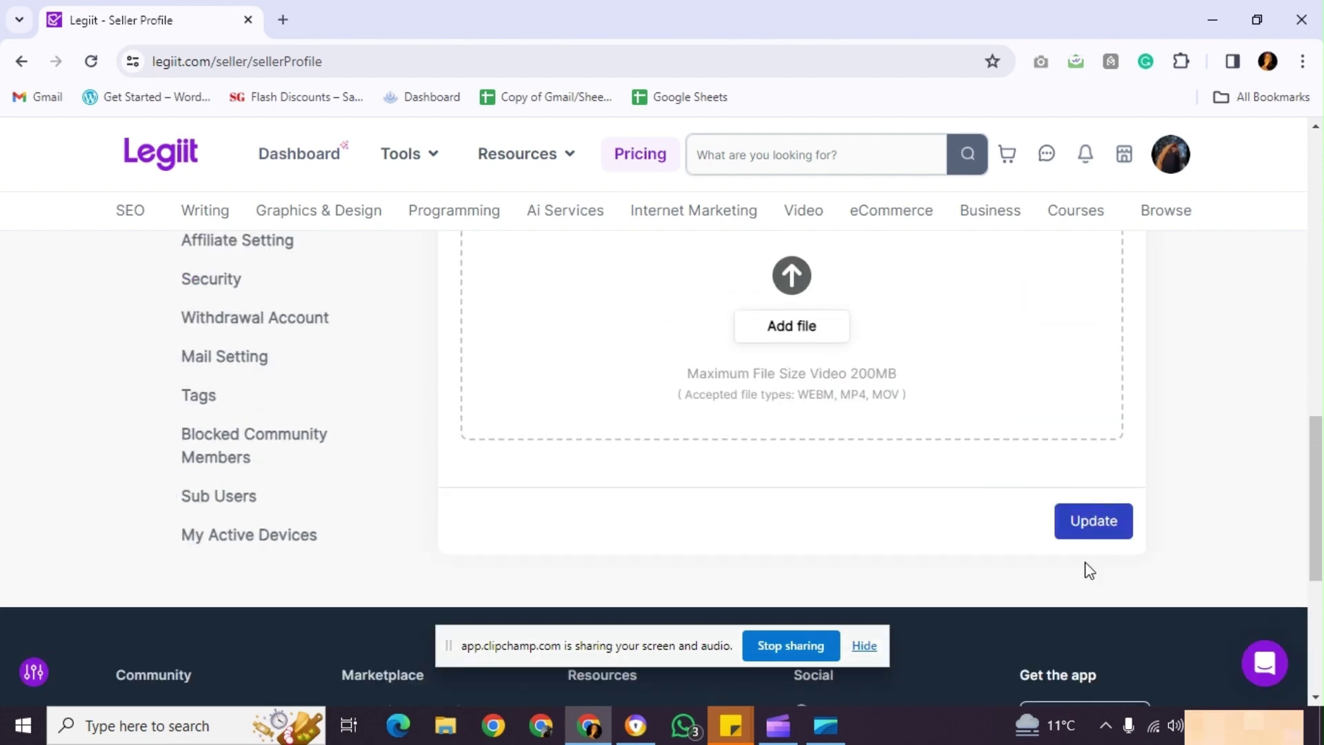
click(1091, 529)
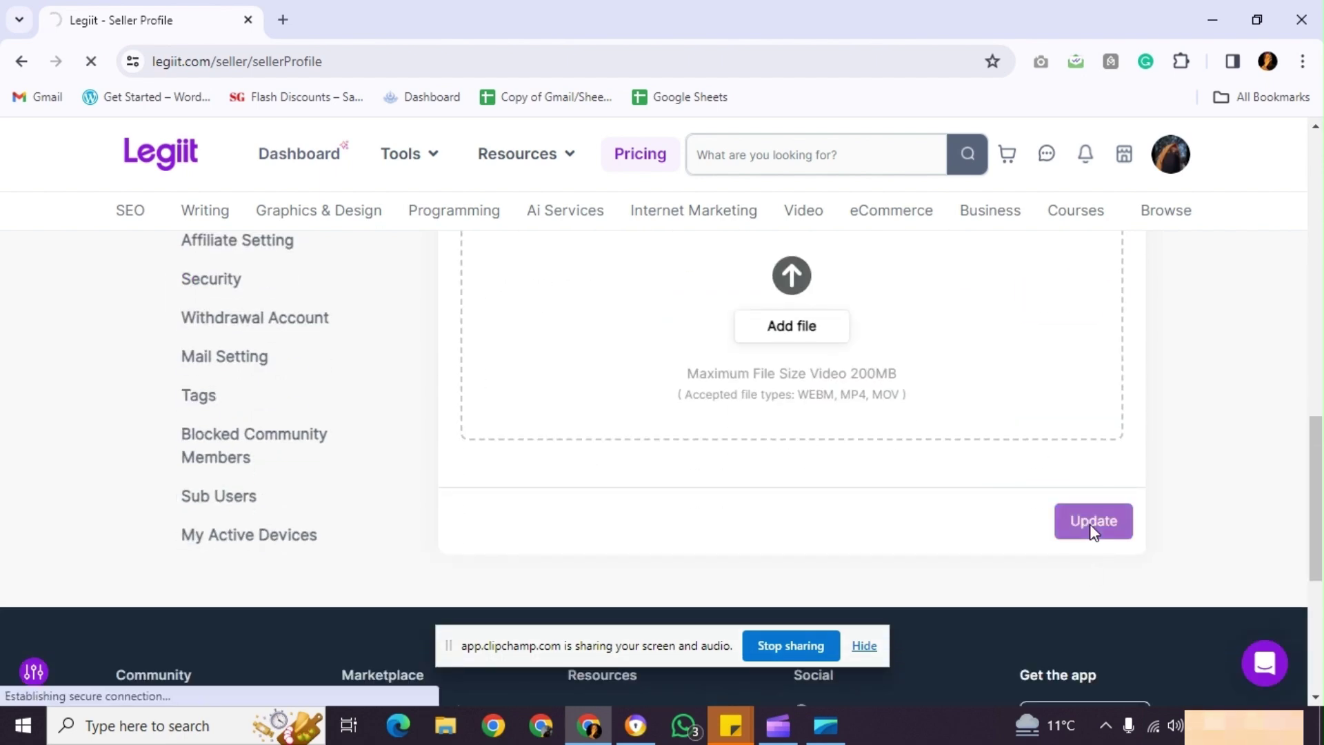
Replace "SEO expert" with "Off Page SEO" in the seller profile's short description.
scroll(776, 414, down, 2)
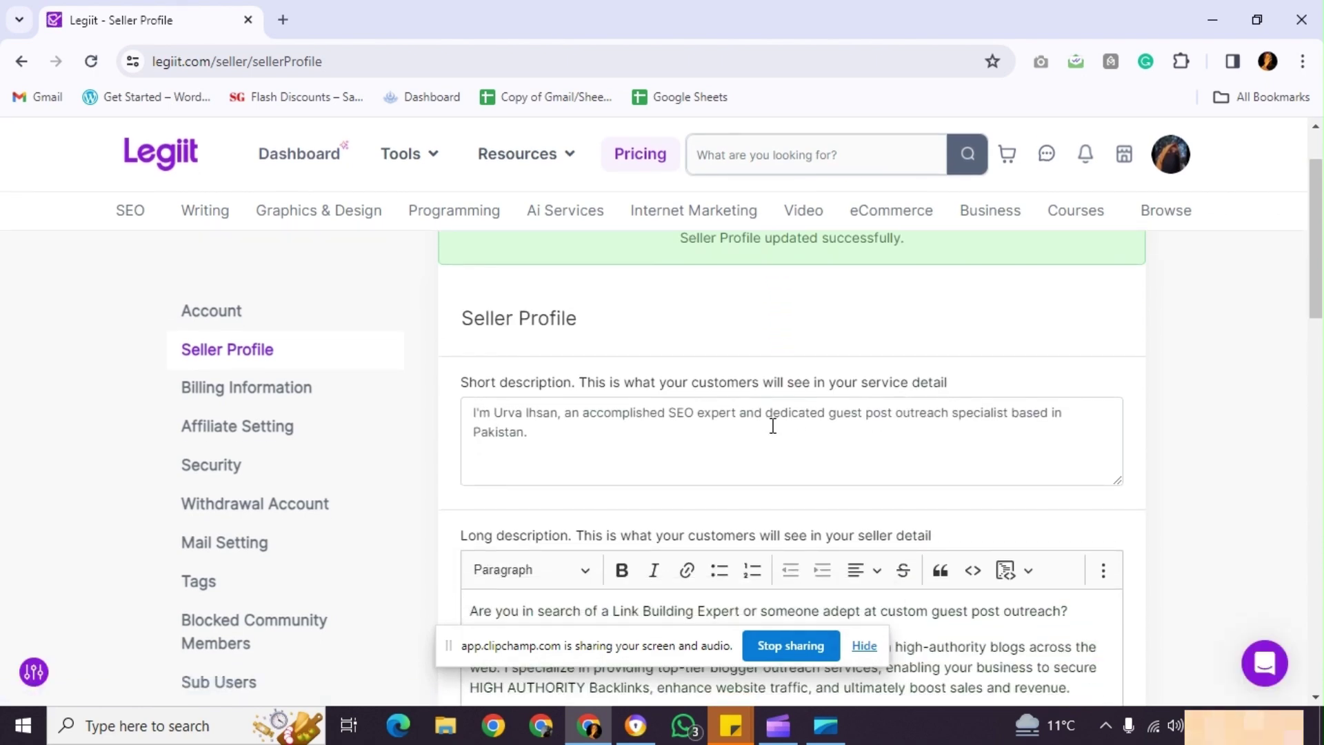
double_click(717, 413)
key(BackSpace)
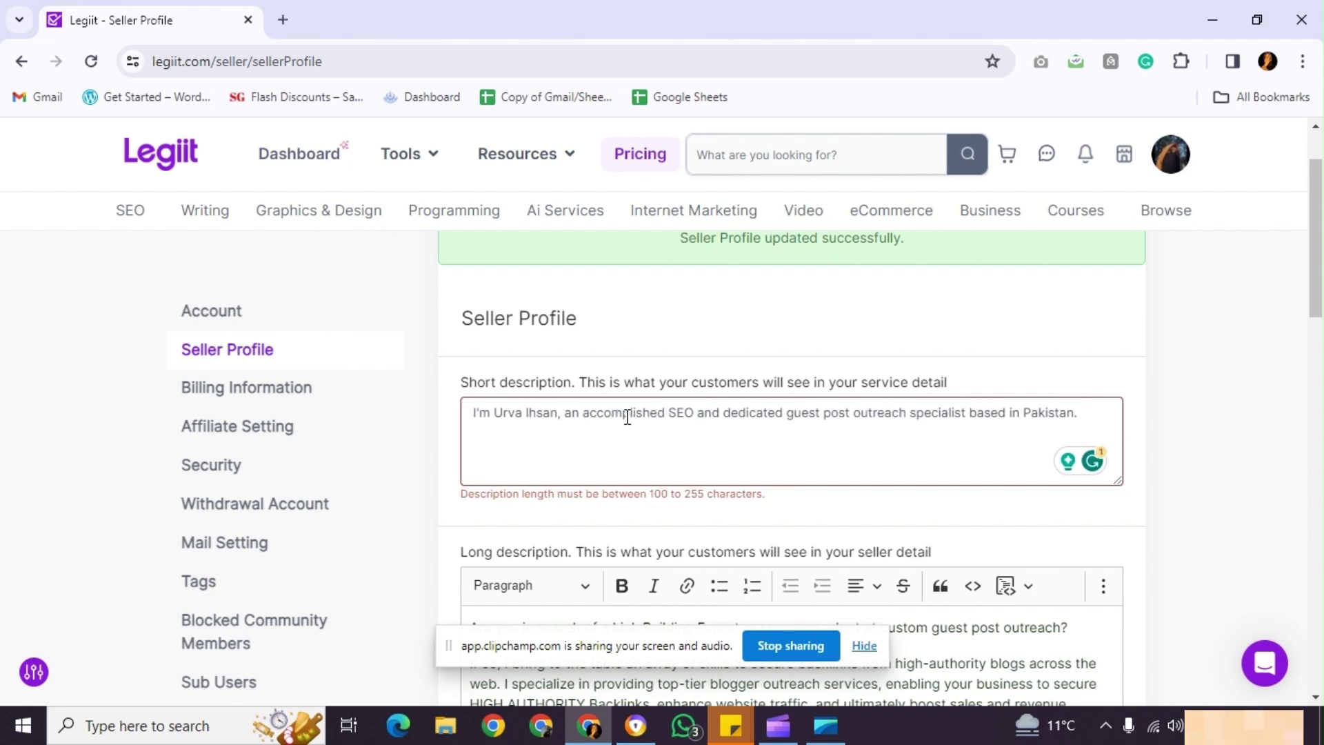
click(671, 422)
text(off )
text(Page)
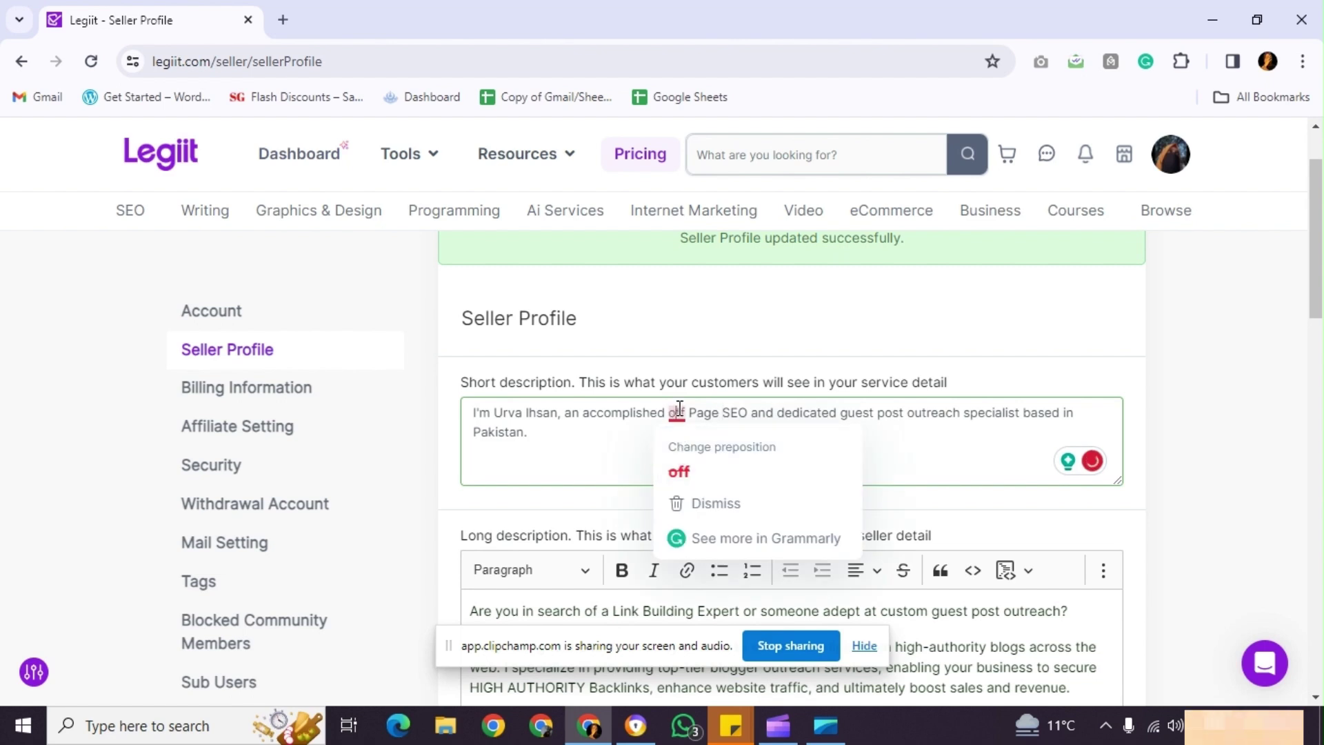
double_click(679, 411)
text(Off)
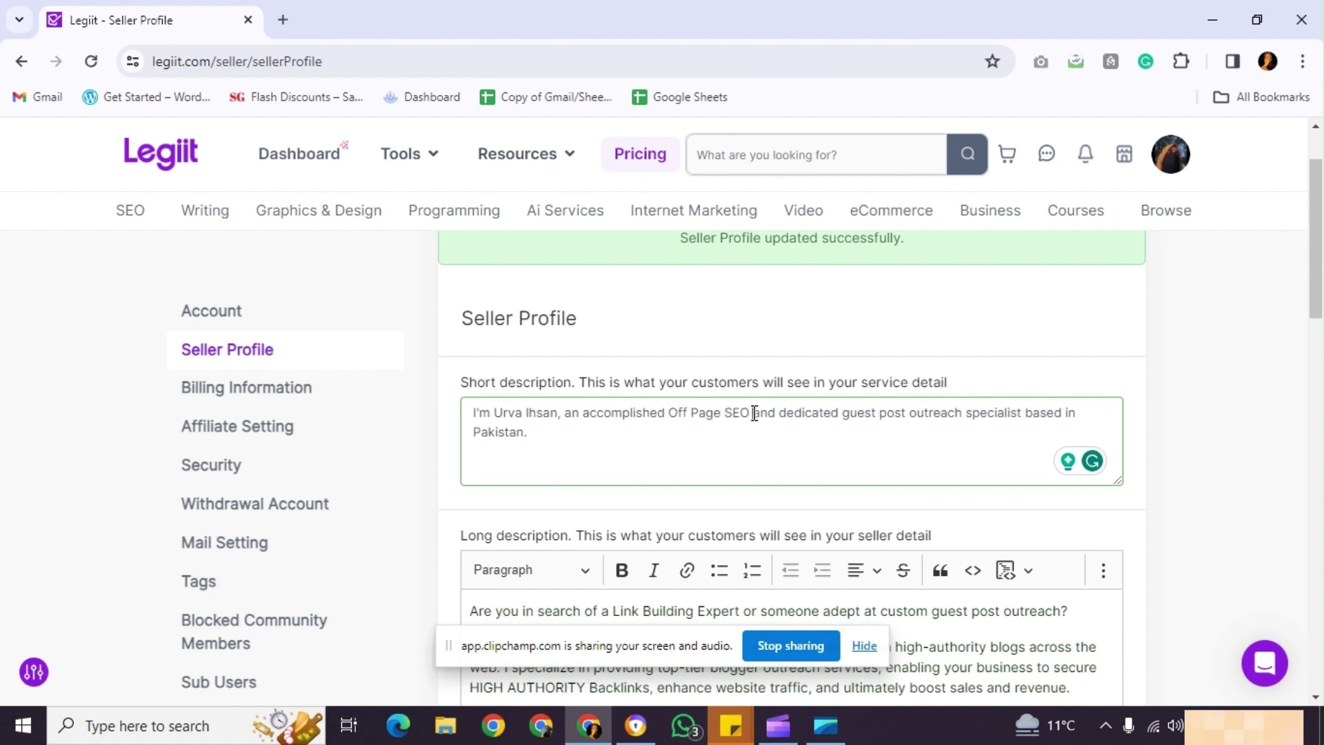
Insert "Link builder" before "Off Page SEO" in the short description and accept the suggested comma after "SEO".
click(673, 412)
text(Gue)
key(BackSpace)
key(BackSpace)
key(BackSpace)
text(link buil)
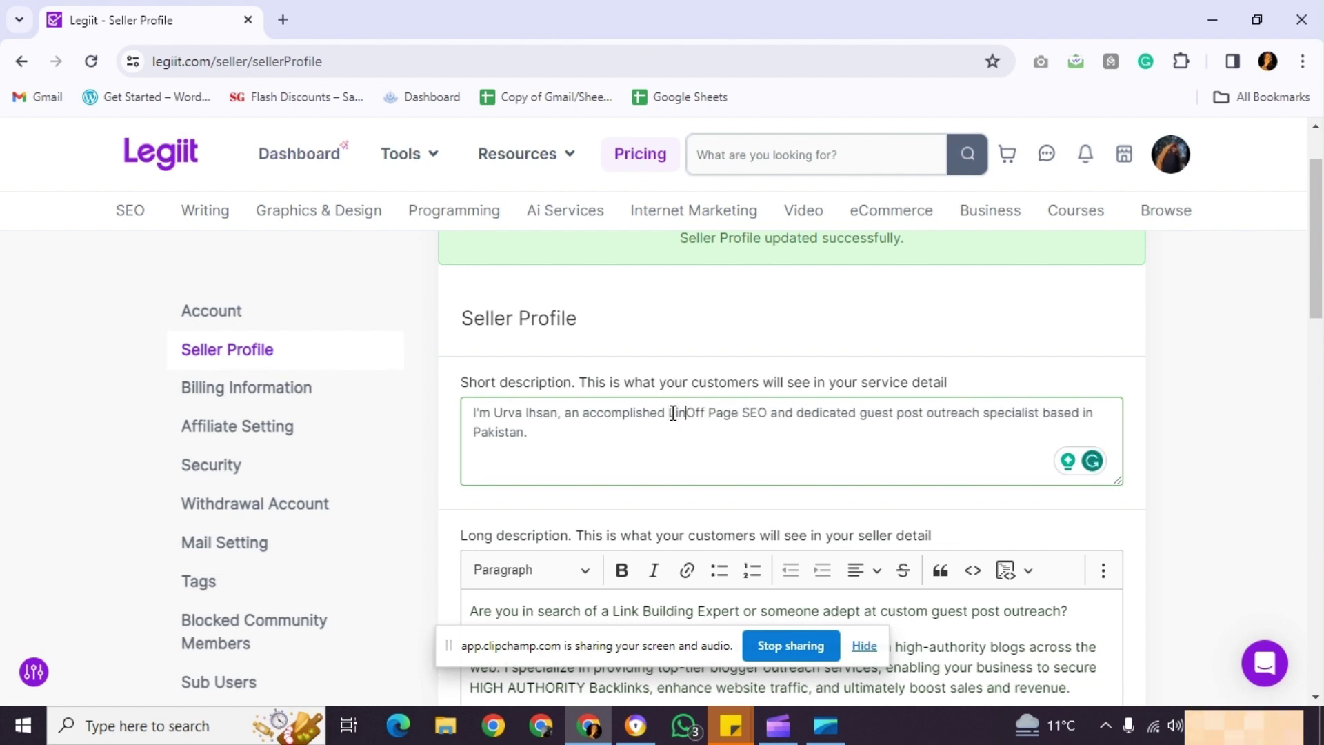
text(der)
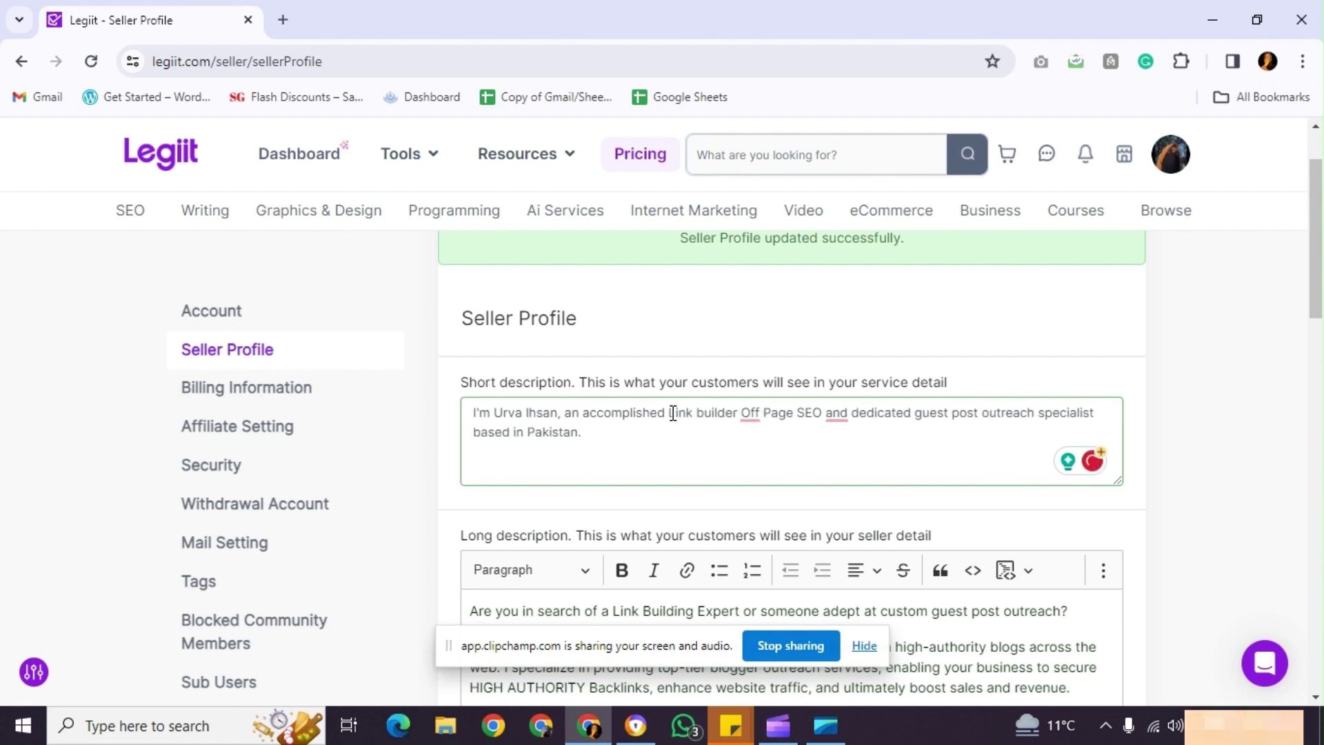
mouse_move(845, 414)
click(848, 455)
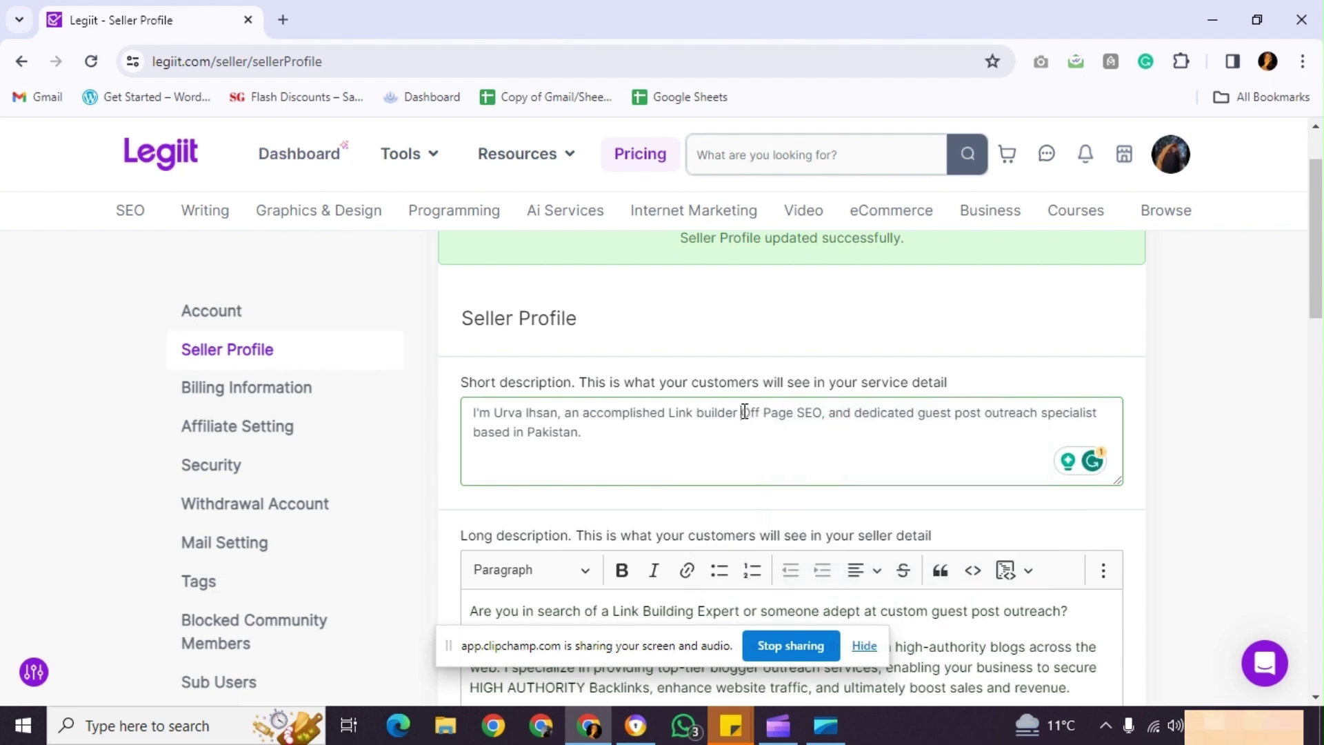
Add "and" between "Link builder" and "Off Page SEO", and replace ", and" before "dedicated" with ". Also".
click(744, 412)
text(and)
double_click(857, 414)
key(BackSpace)
key(BackSpace)
key(Delete)
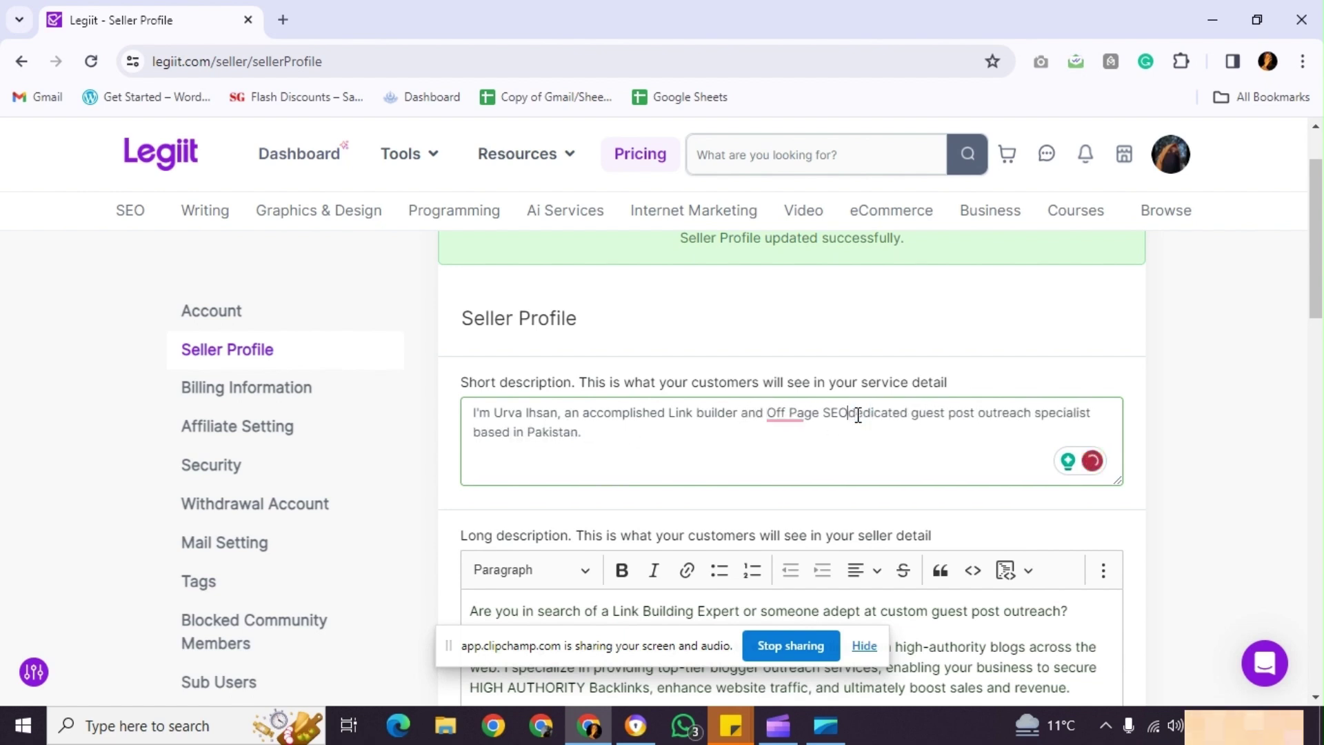
text(Also)
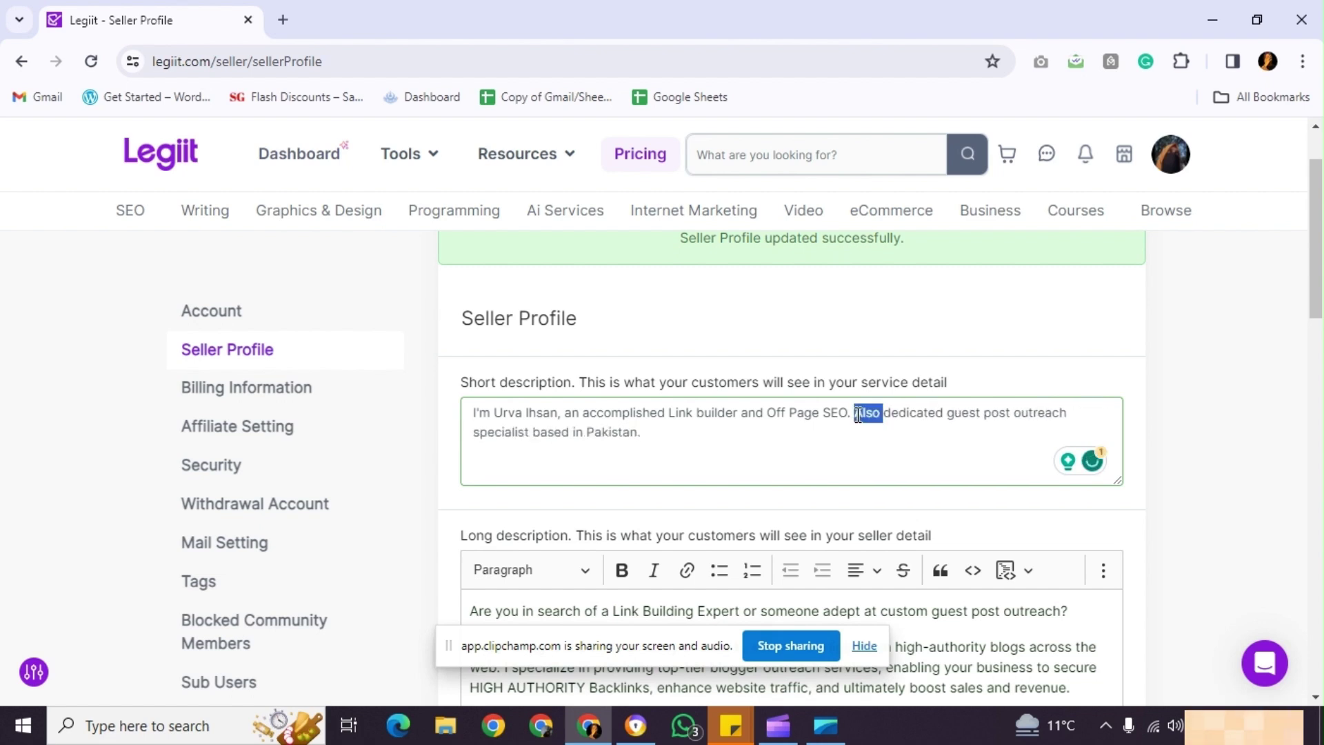
Replace the whole short description with Grammarly's improved version and save the seller profile.
triple_click(858, 414)
click(490, 458)
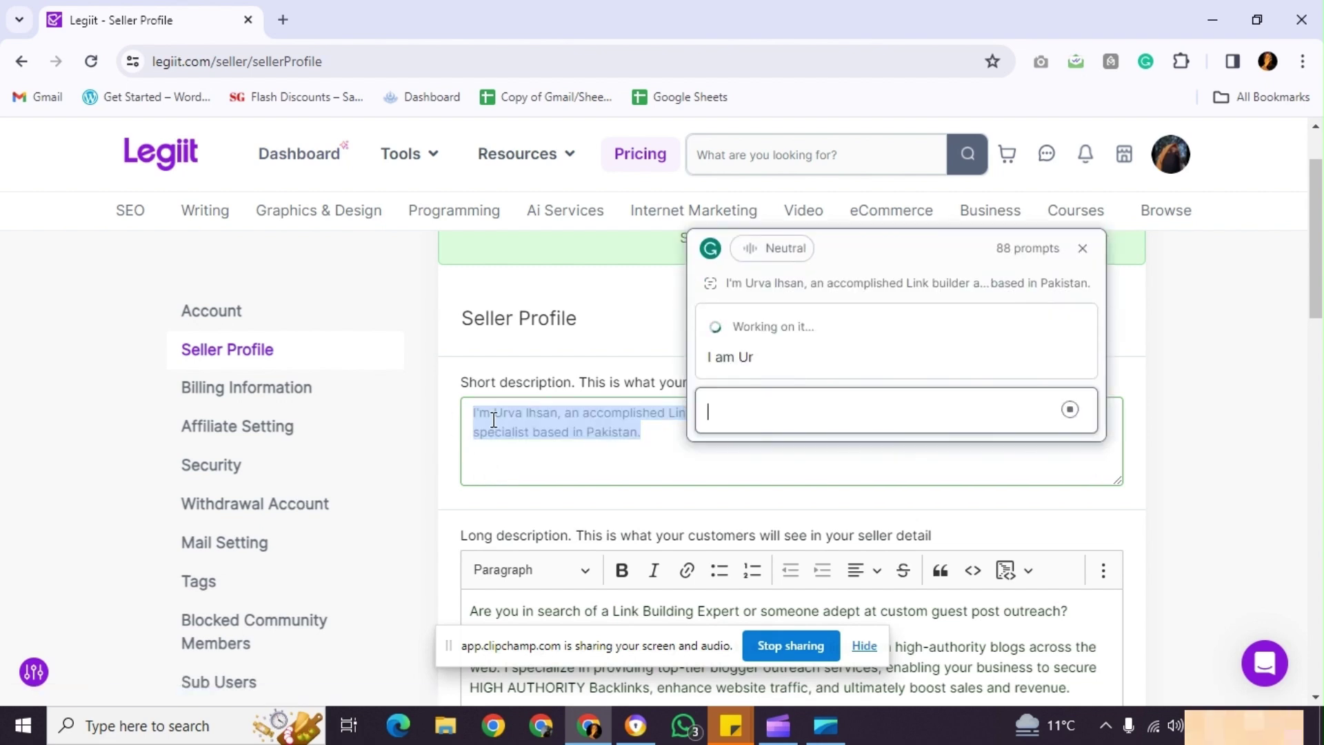
click(732, 384)
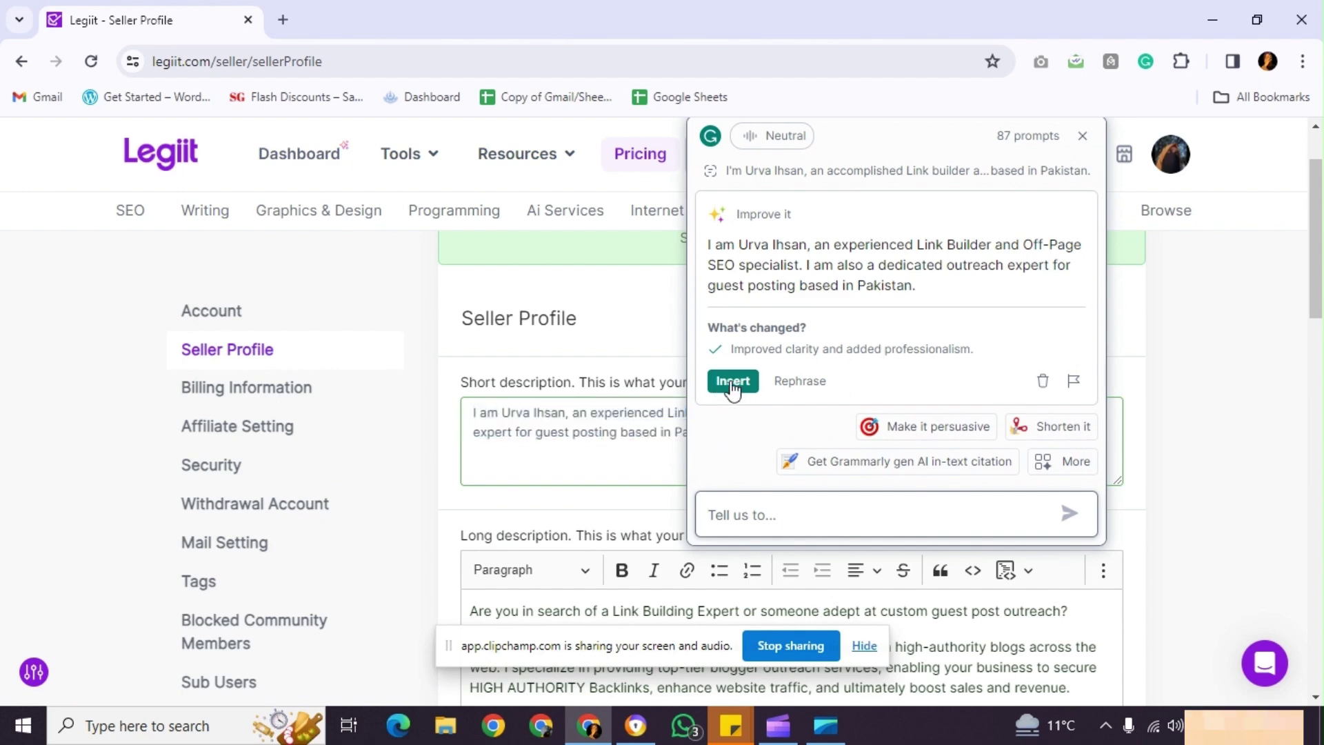
click(1082, 135)
scroll(875, 458, down, 5)
scroll(851, 452, down, 8)
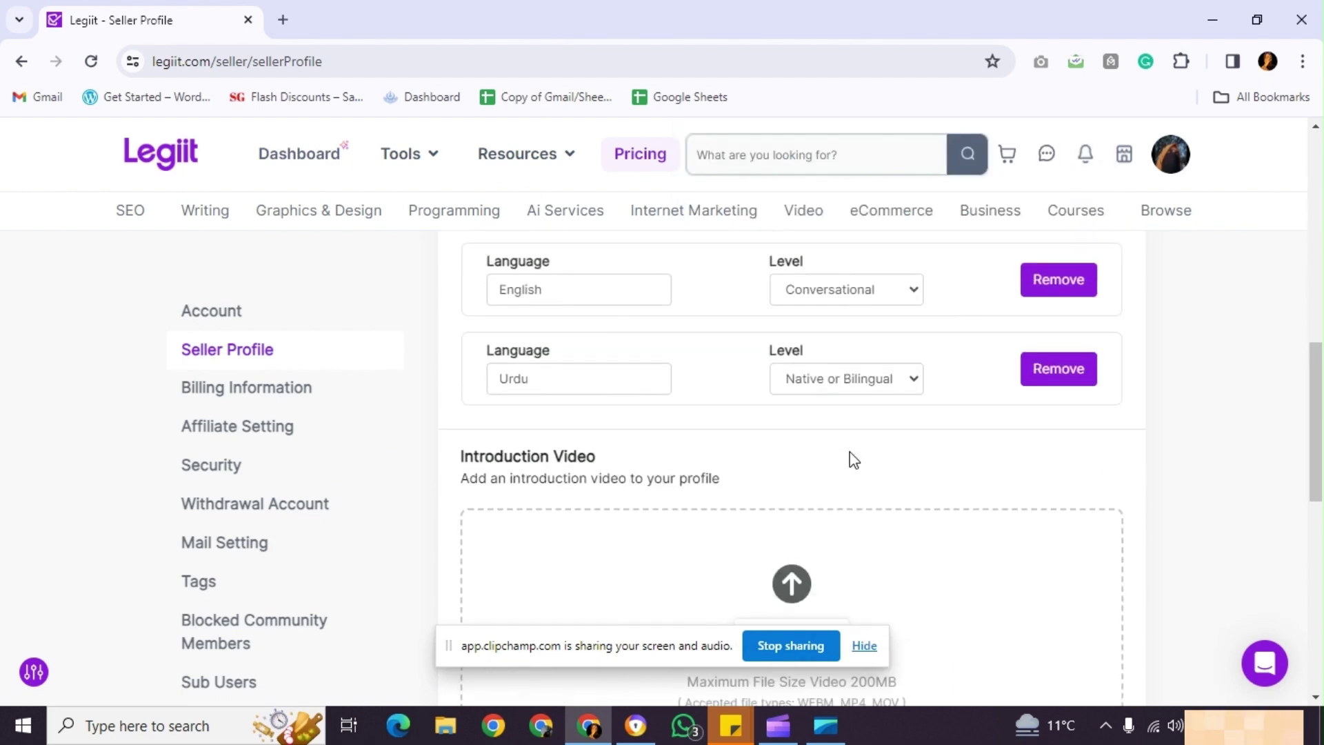
click(1074, 525)
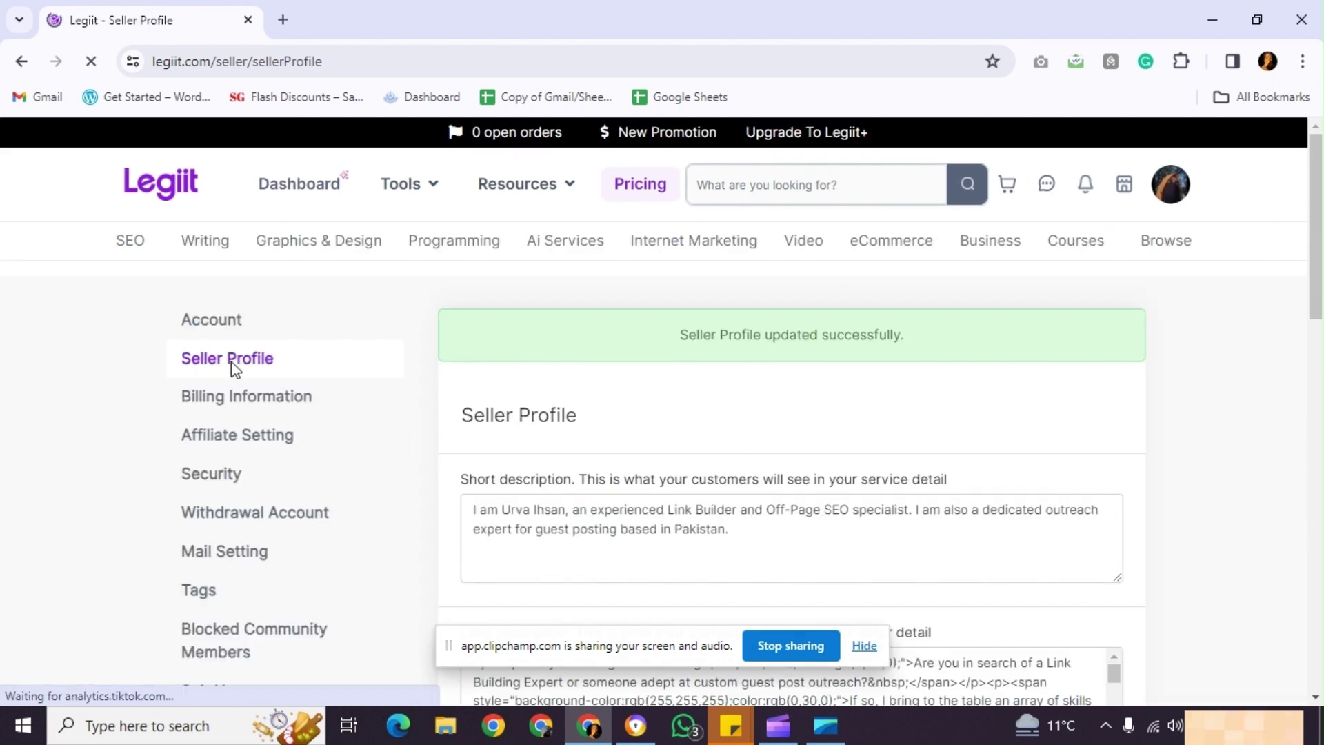
Review the fields of the account's Billing Information page.
click(262, 398)
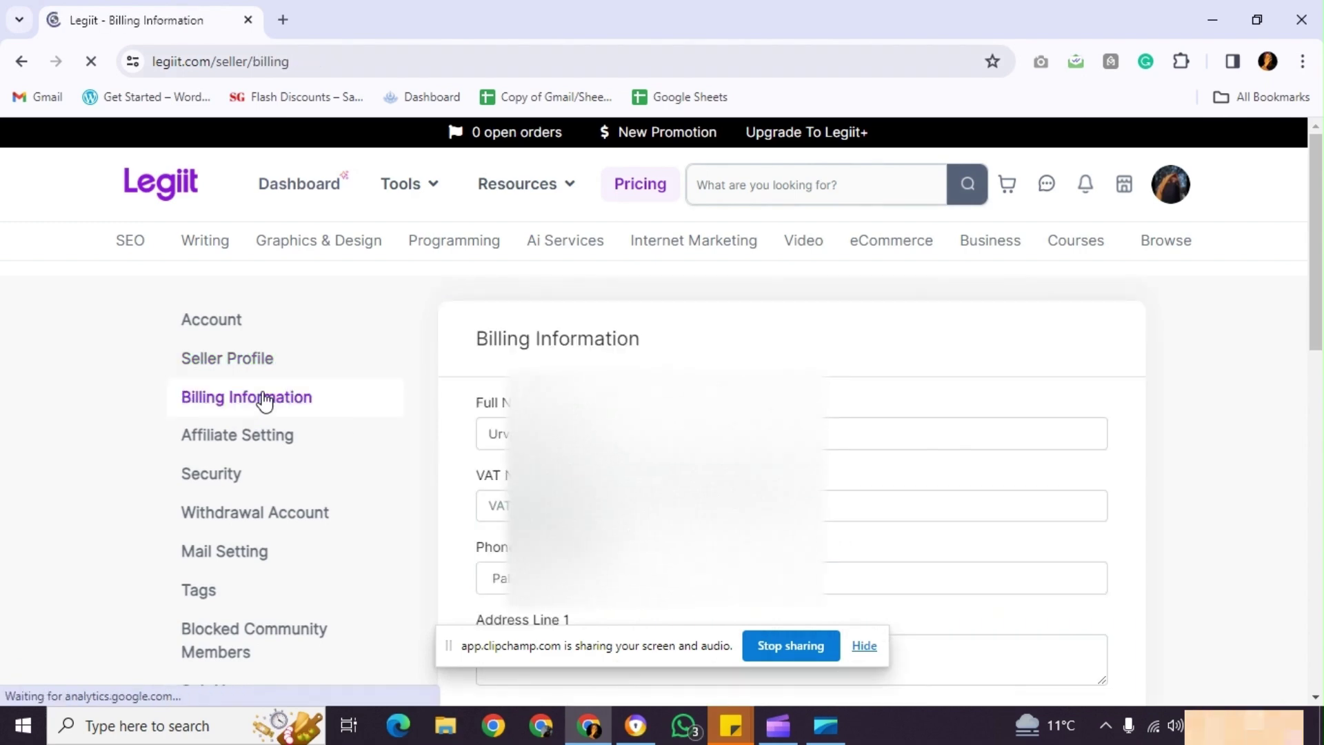
scroll(791, 414, down, 2)
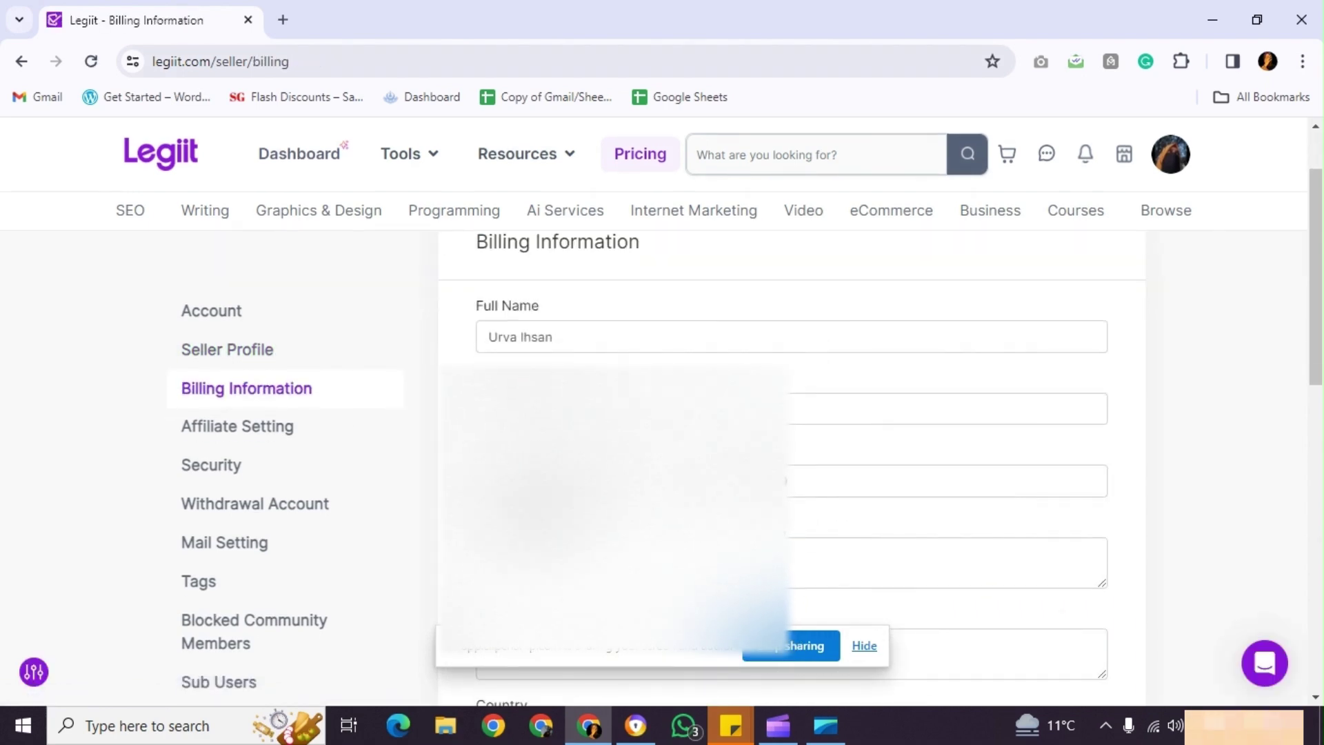
scroll(779, 427, down, 3)
scroll(783, 394, up, 1)
scroll(784, 393, up, 5)
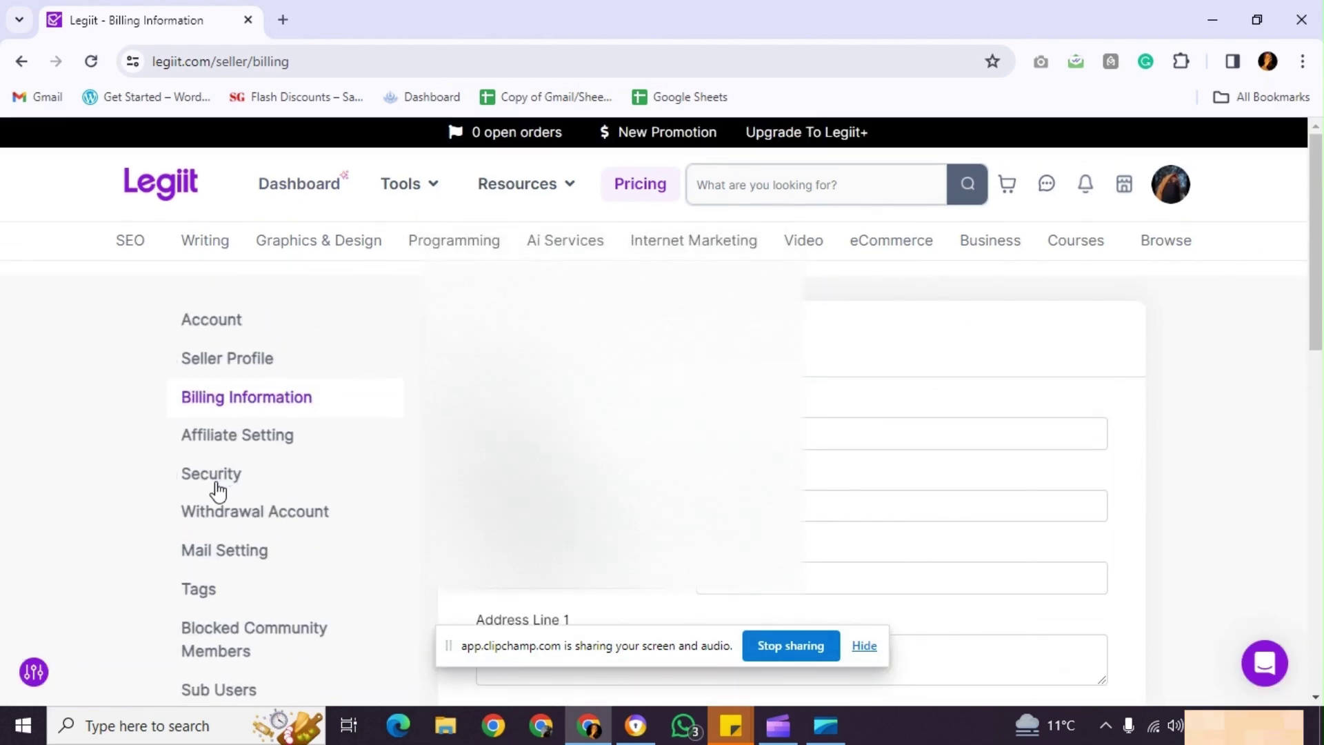
View the Affiliate Setting page and the Security page's security question and two-factor authentication options.
click(257, 435)
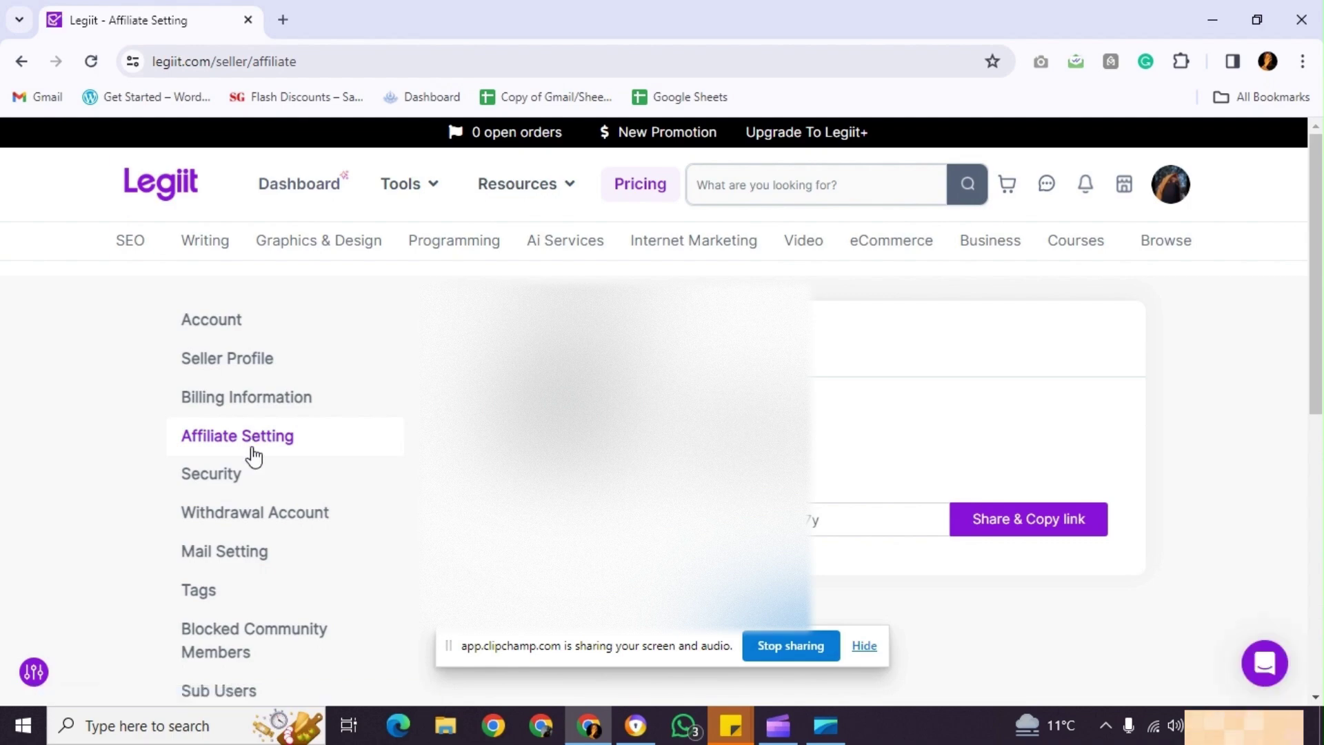
click(229, 475)
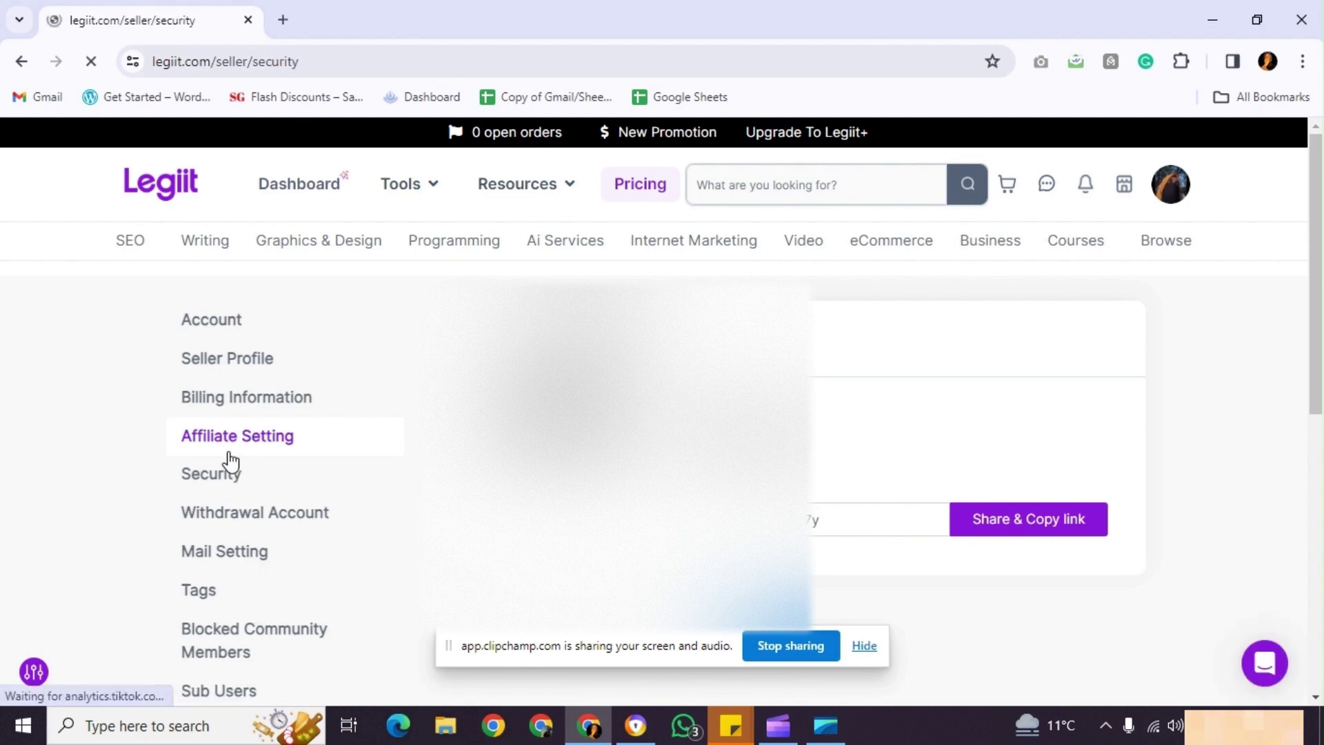
scroll(620, 479, down, 7)
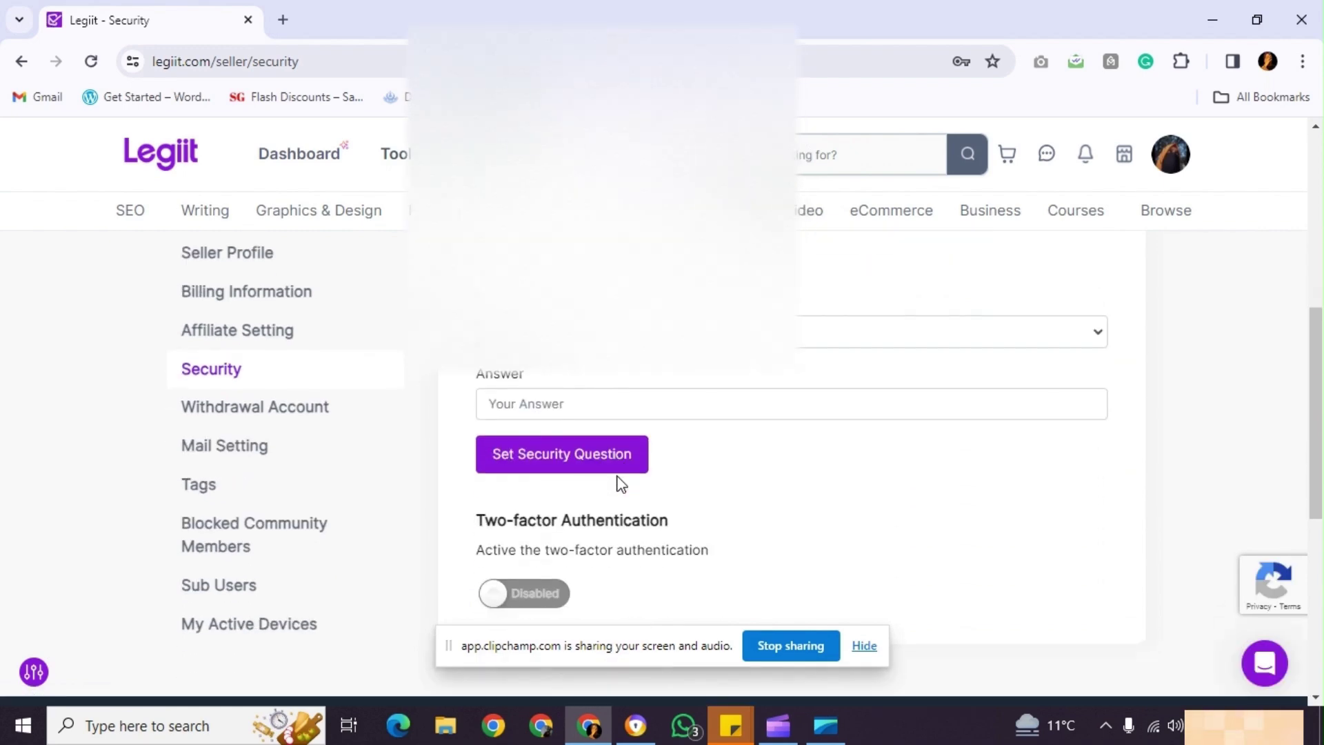
Disable emails related to User Subscription in the mail settings.
click(261, 452)
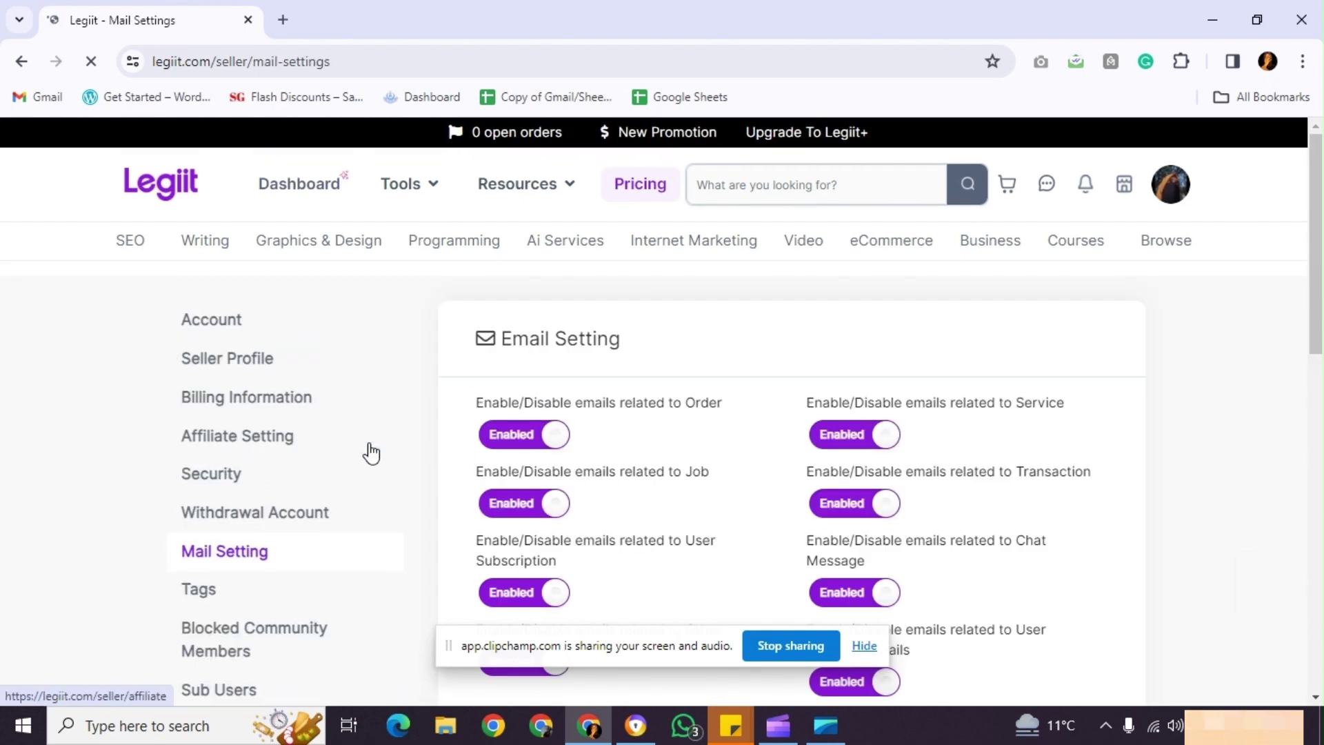
scroll(492, 447, down, 4)
scroll(492, 447, up, 2)
scroll(492, 447, up, 1)
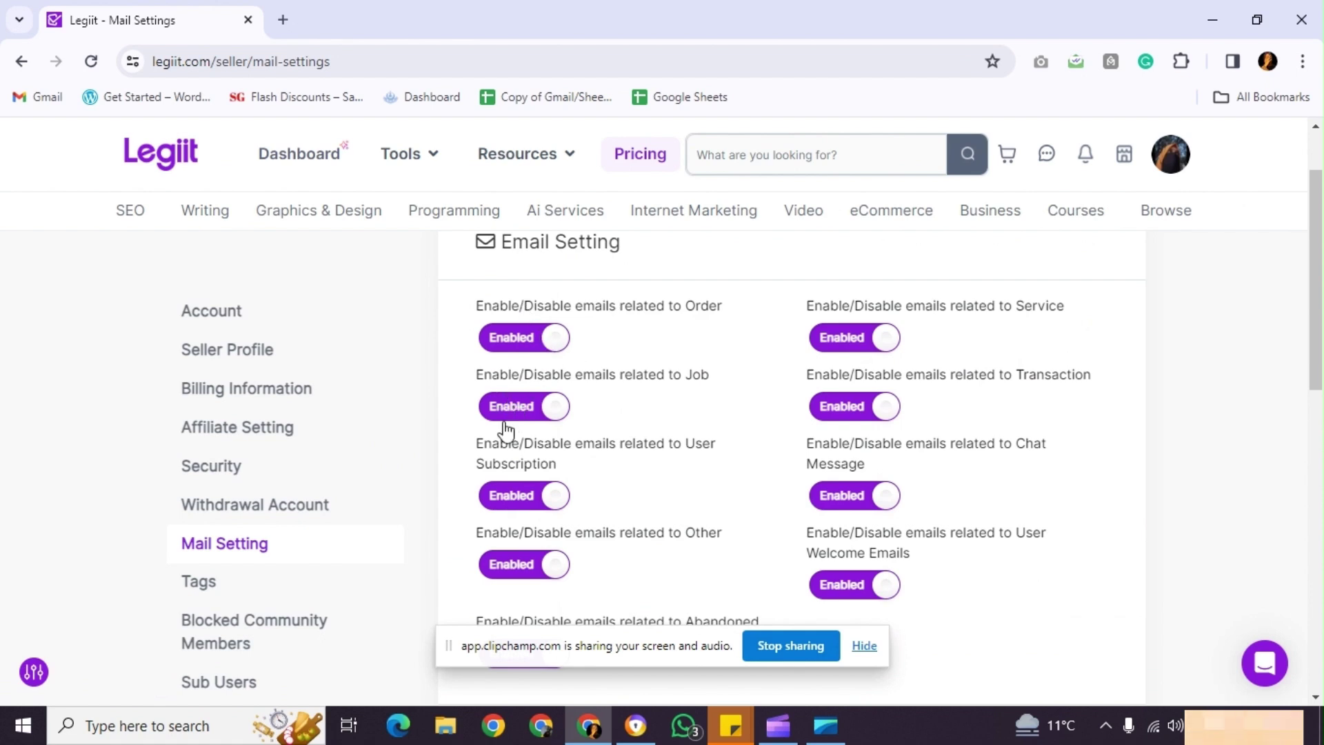
click(524, 505)
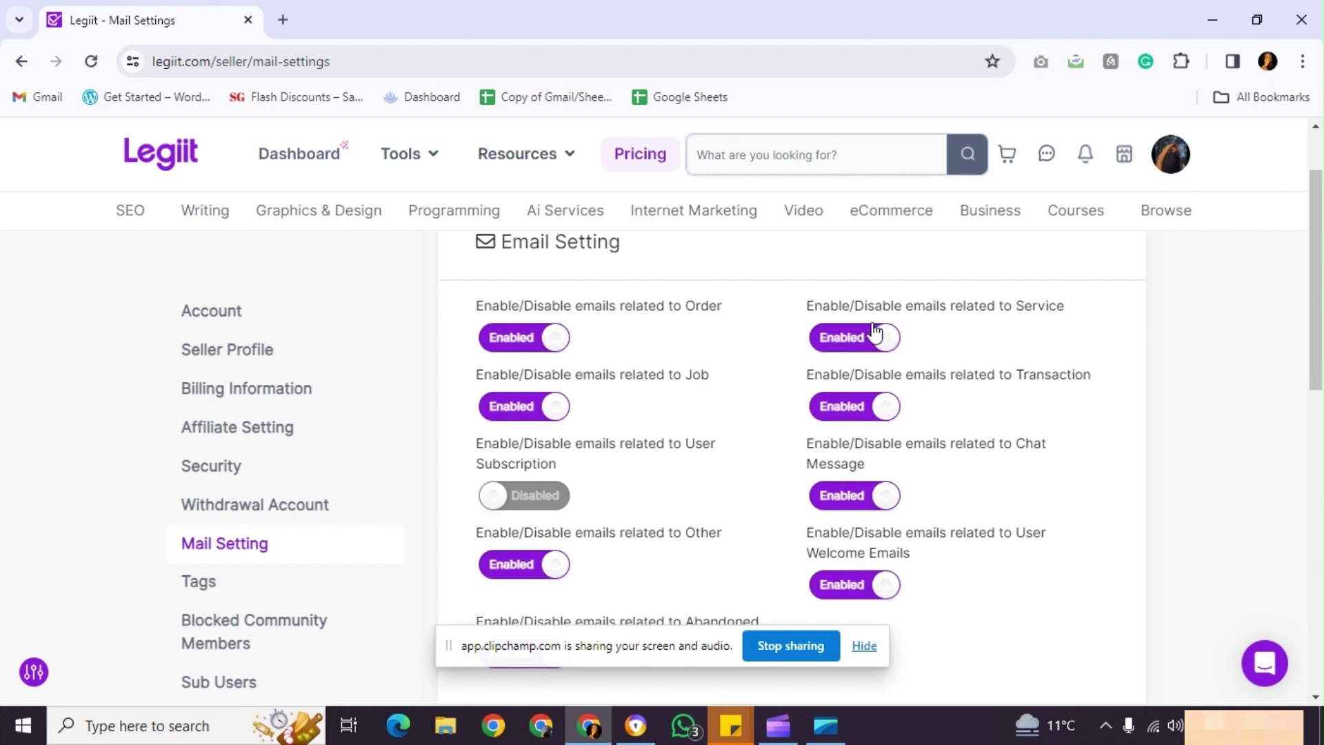
Examine the remaining email toggles and the email settings for invoice attachments.
scroll(874, 333, down, 5)
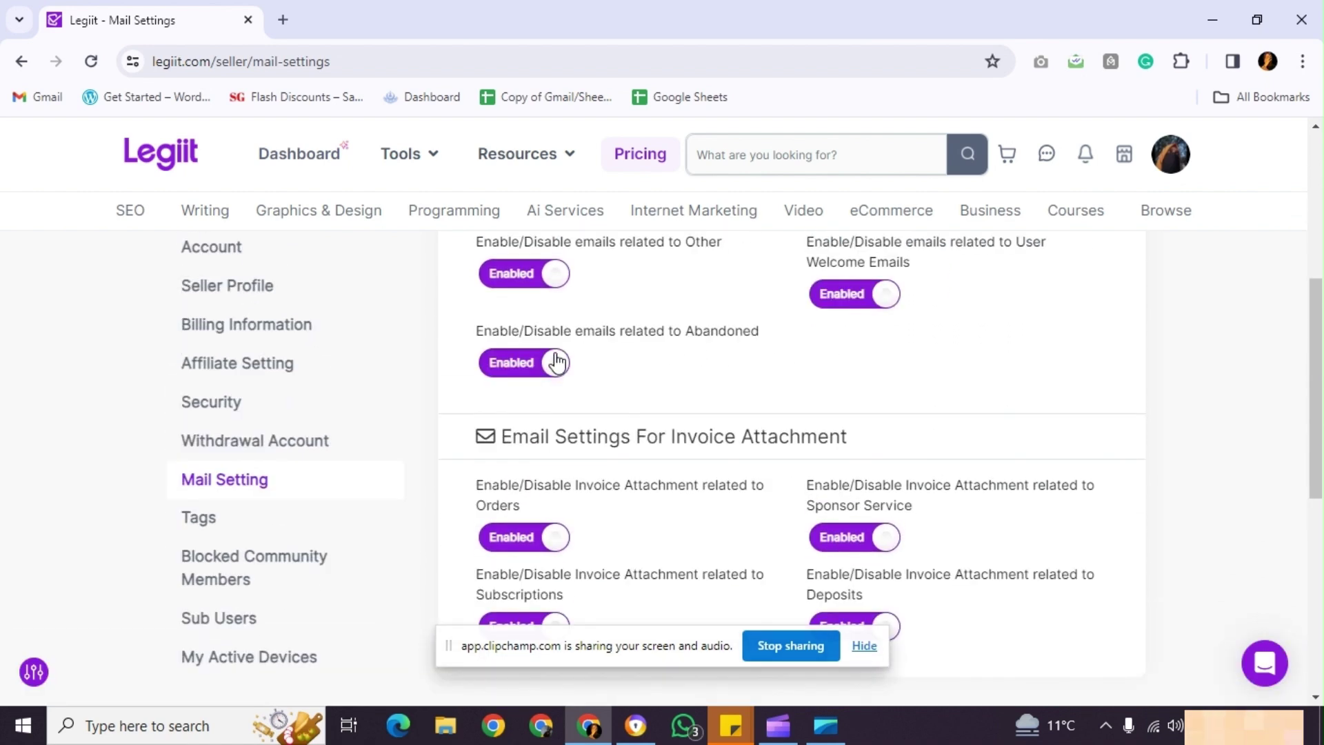
scroll(555, 362, down, 3)
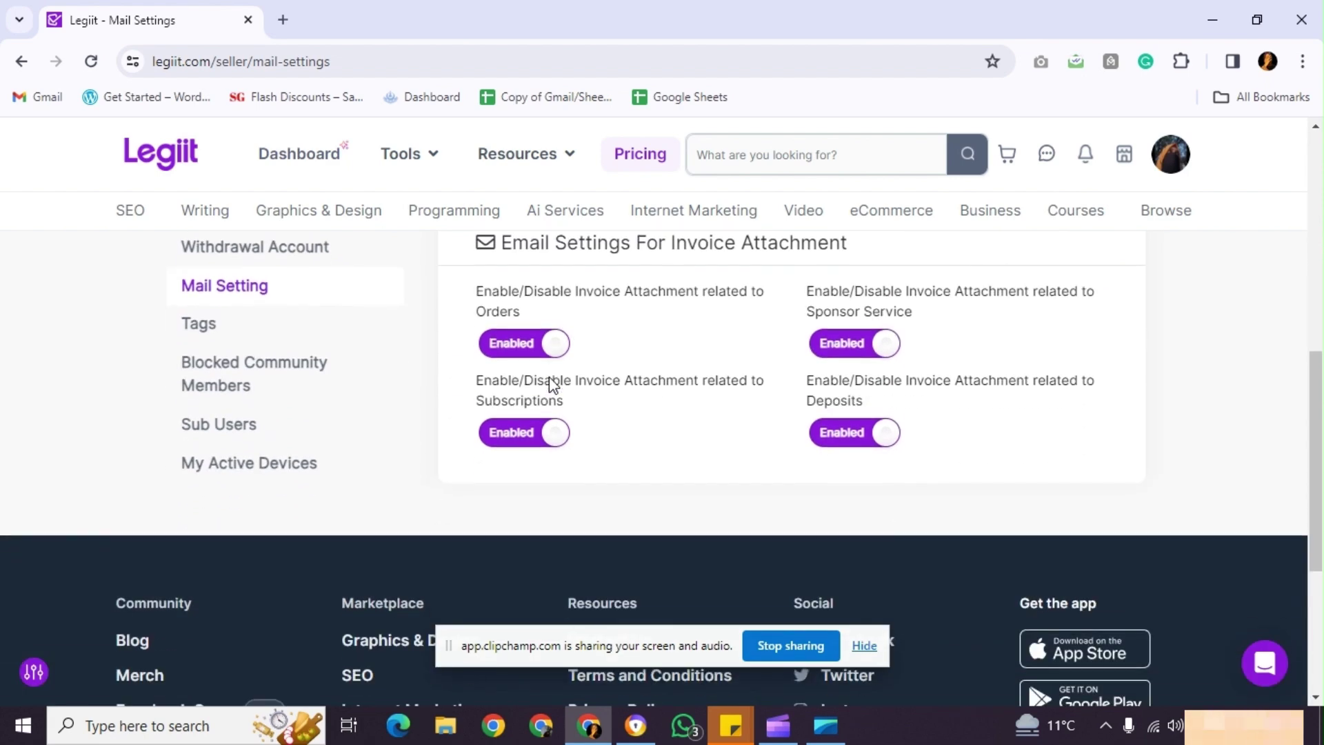
scroll(551, 384, down, 2)
scroll(552, 384, up, 7)
scroll(552, 384, down, 6)
scroll(551, 384, up, 5)
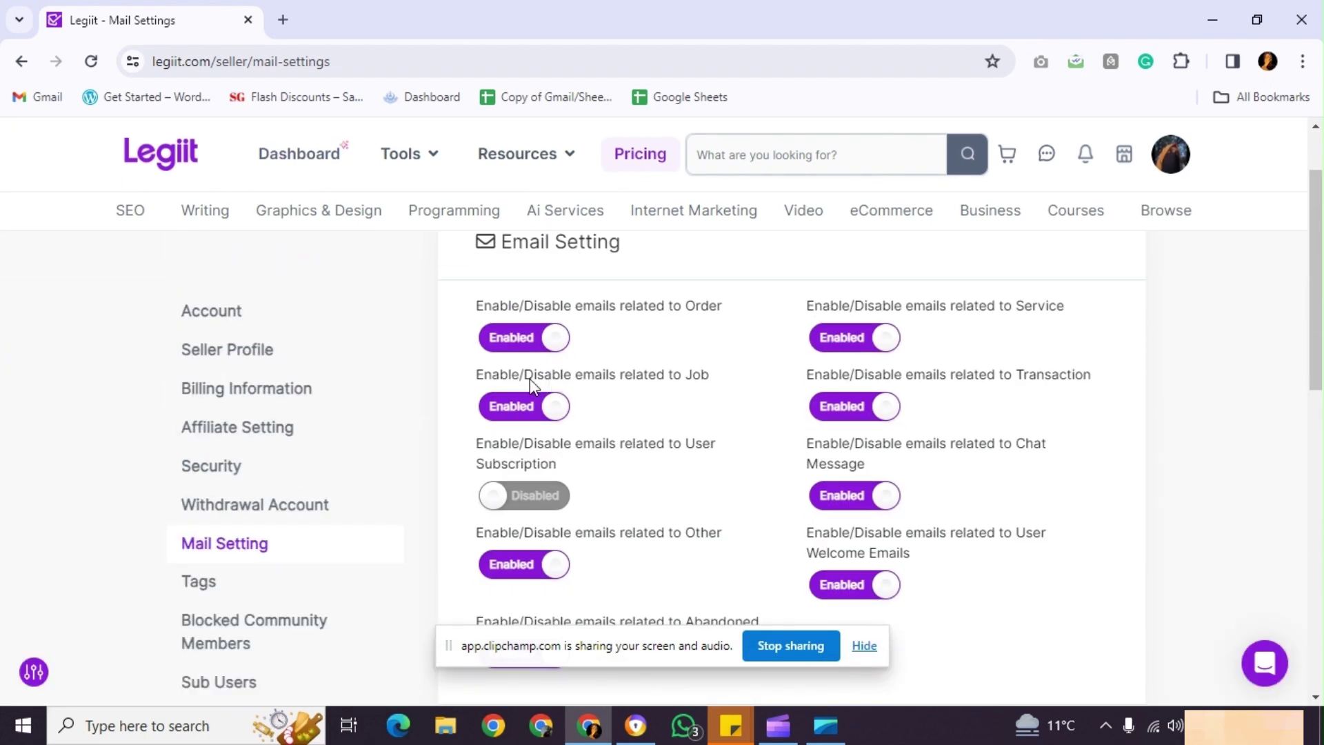
Add a tag named "Guest post" on the Manage Tags page and open its name for editing.
click(239, 592)
scroll(452, 530, down, 3)
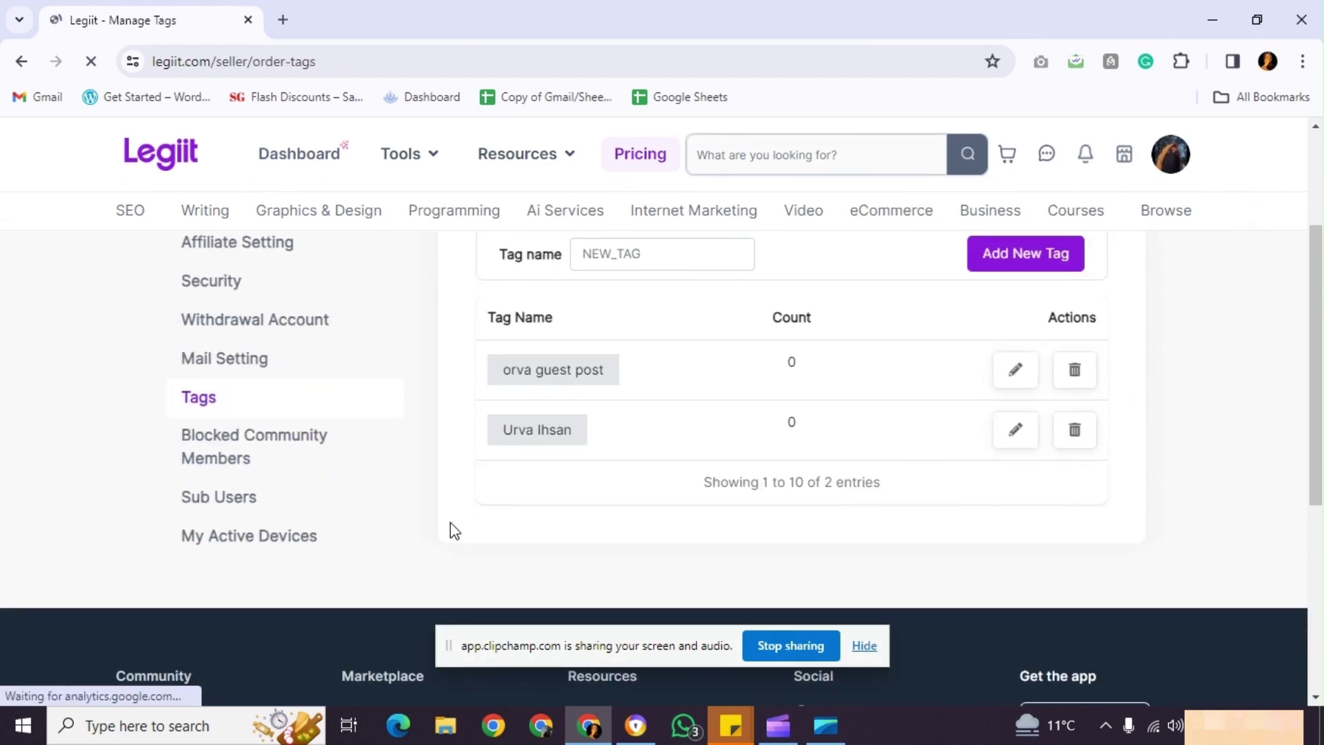
scroll(451, 531, up, 1)
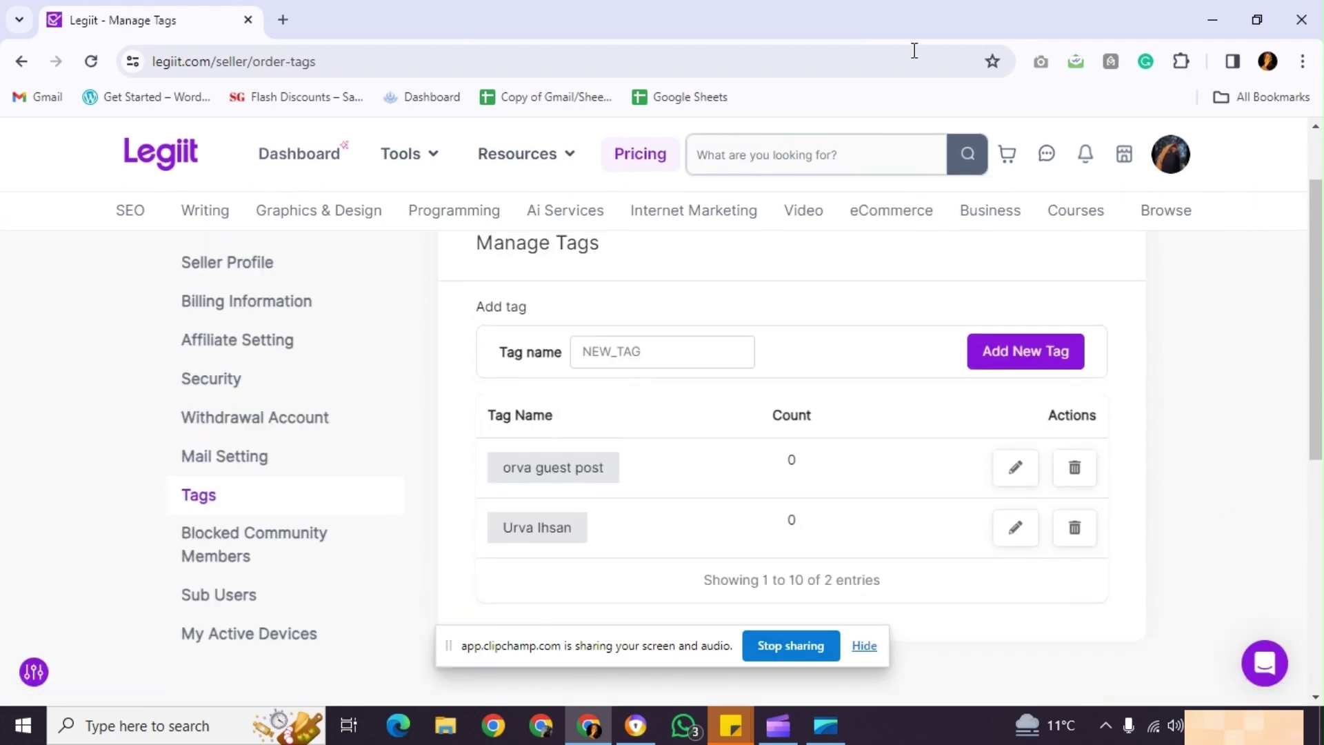
click(646, 363)
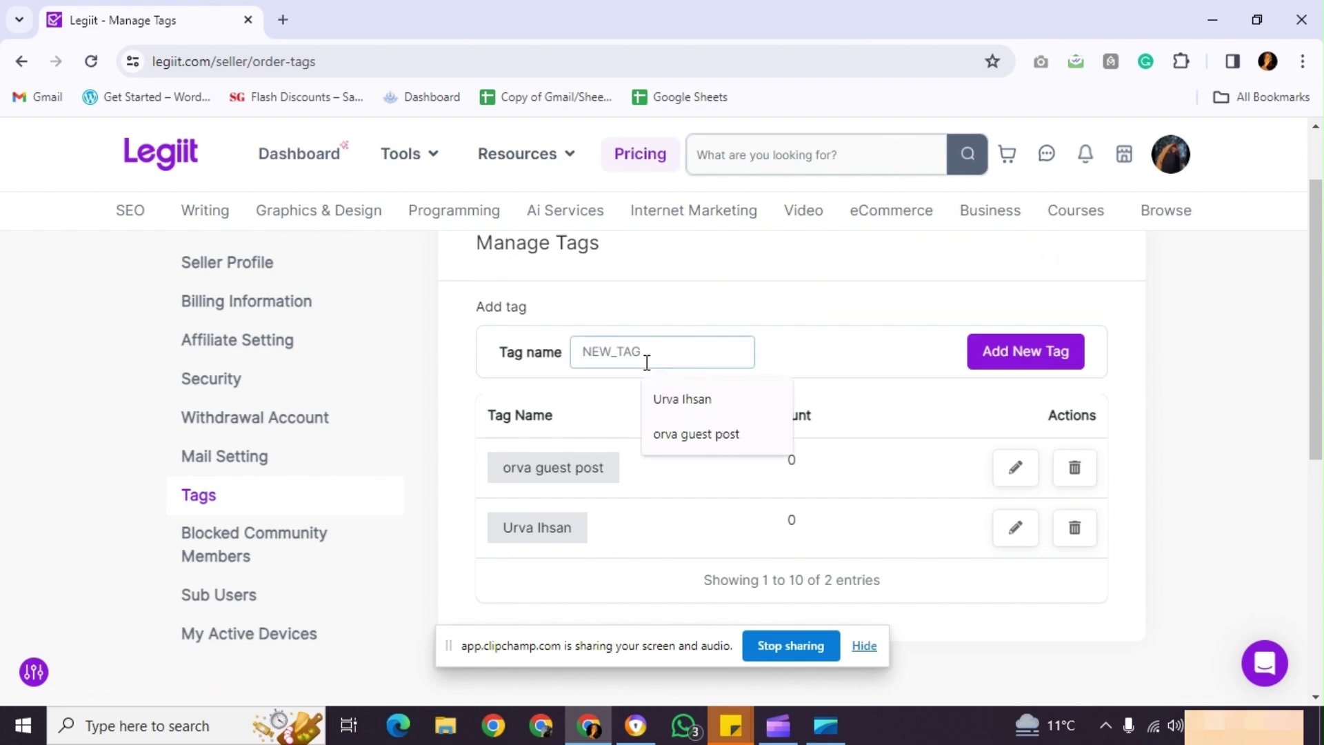
text(Gu)
key(BackSpace)
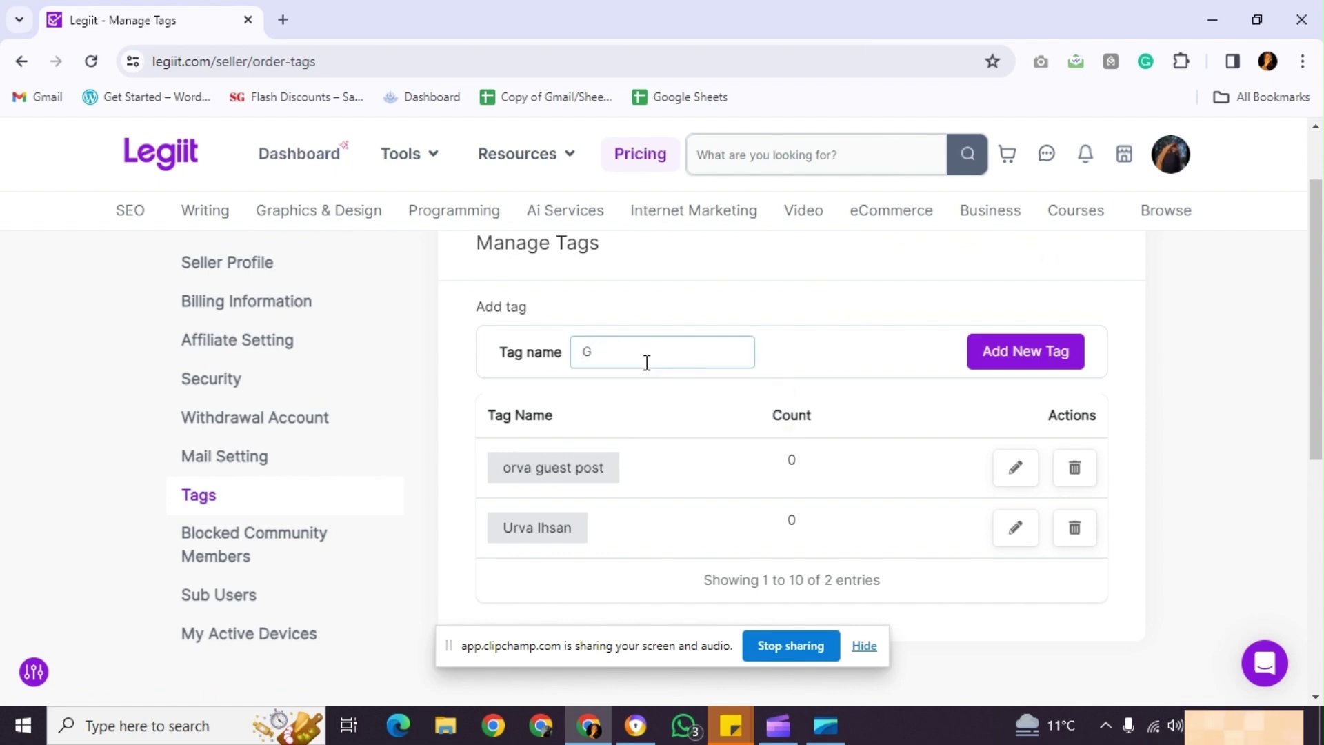
text(uest post)
click(1021, 366)
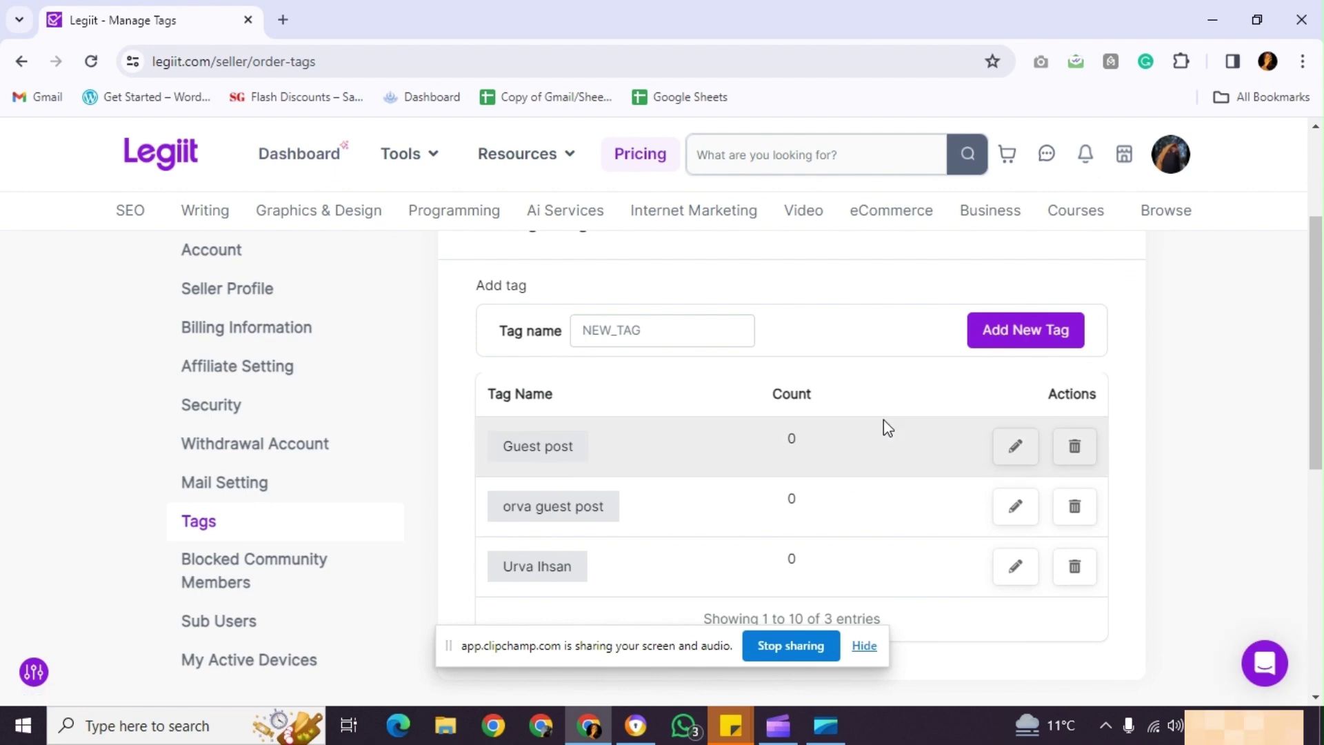
click(1008, 451)
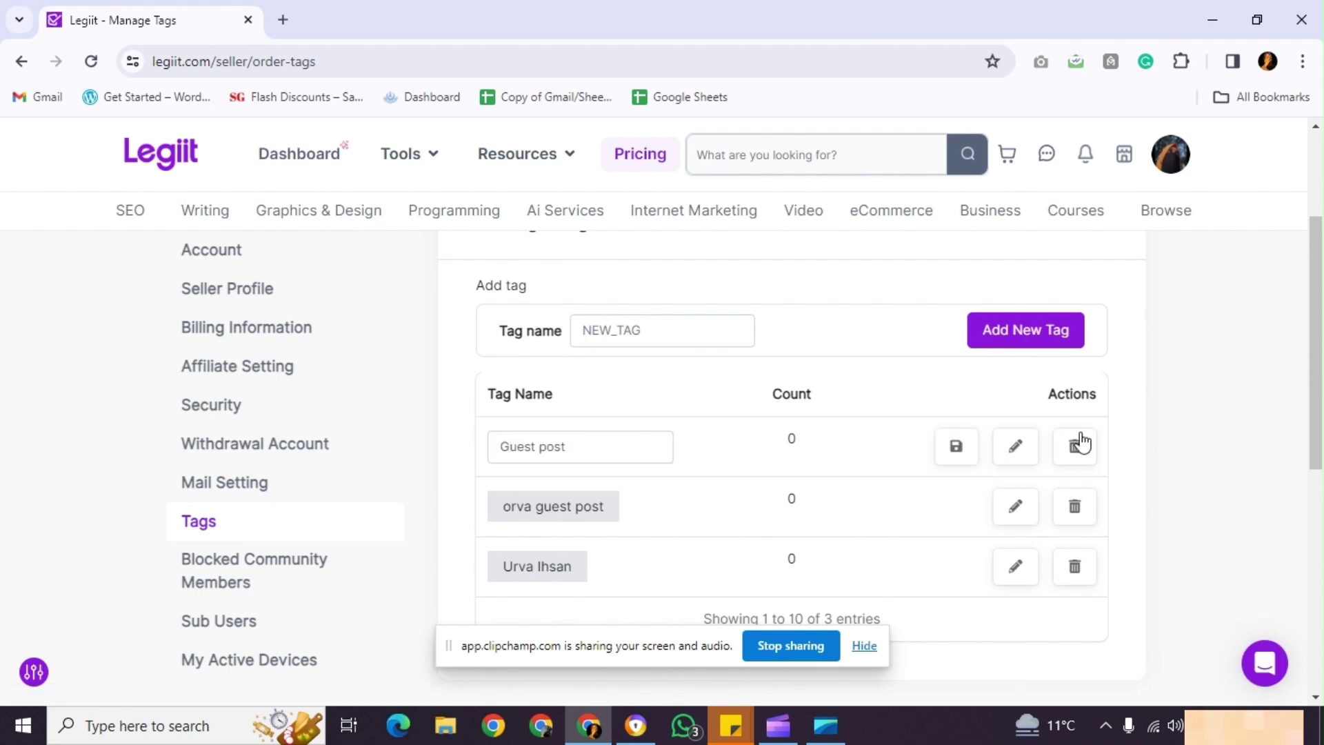
Add a new tag named "Link Builder".
click(640, 330)
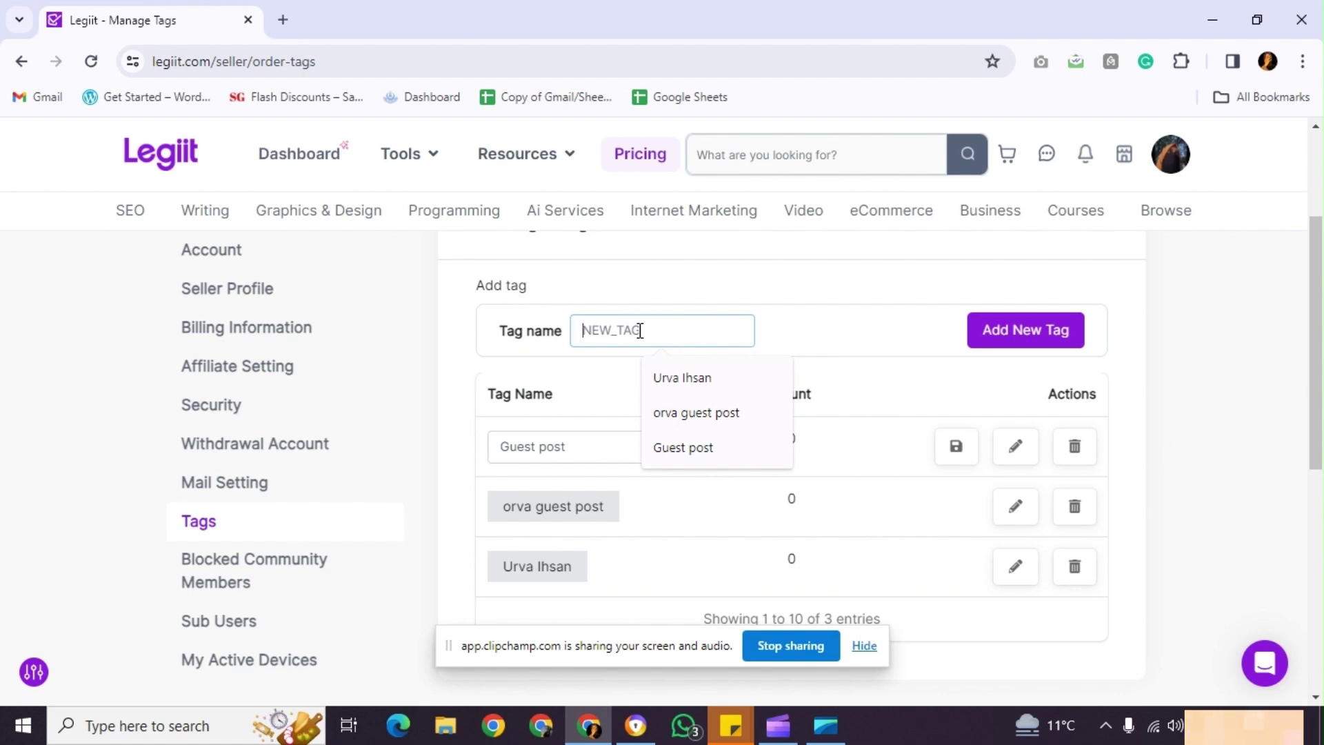
text(Lin)
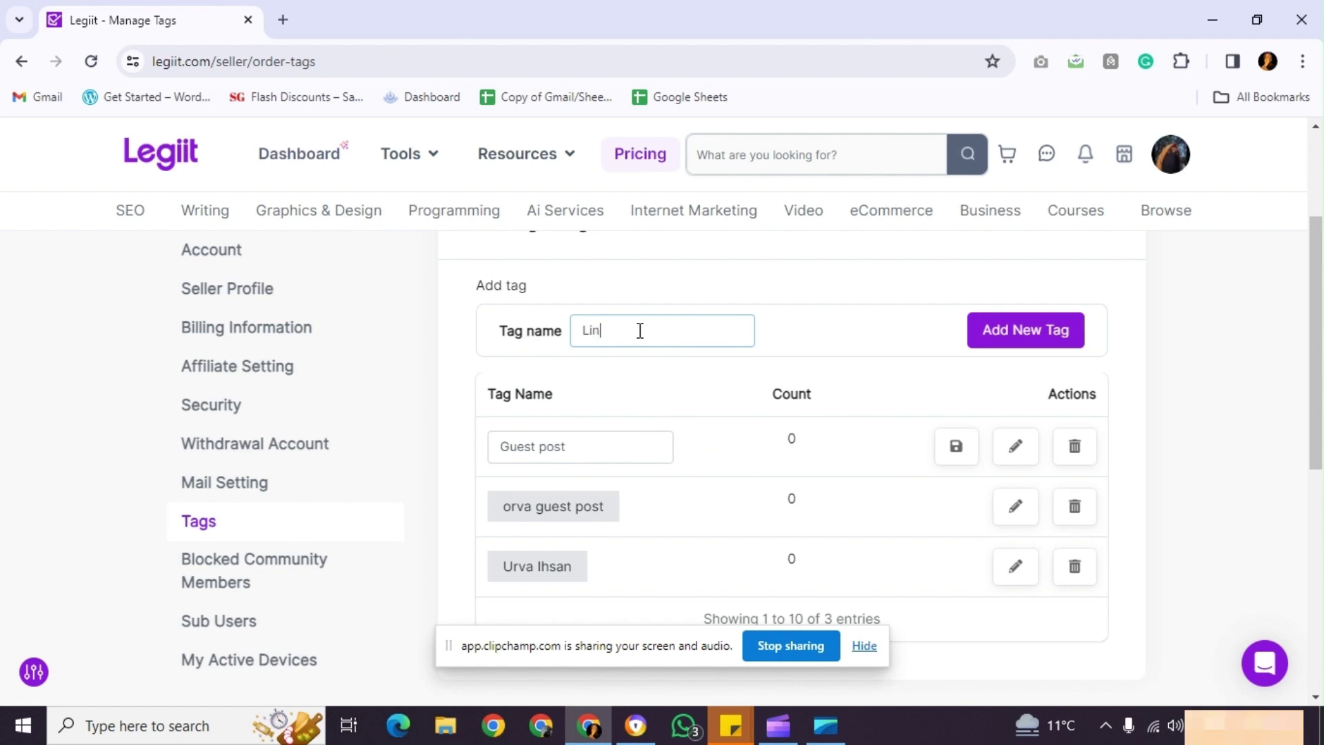
text(k Build)
click(1004, 335)
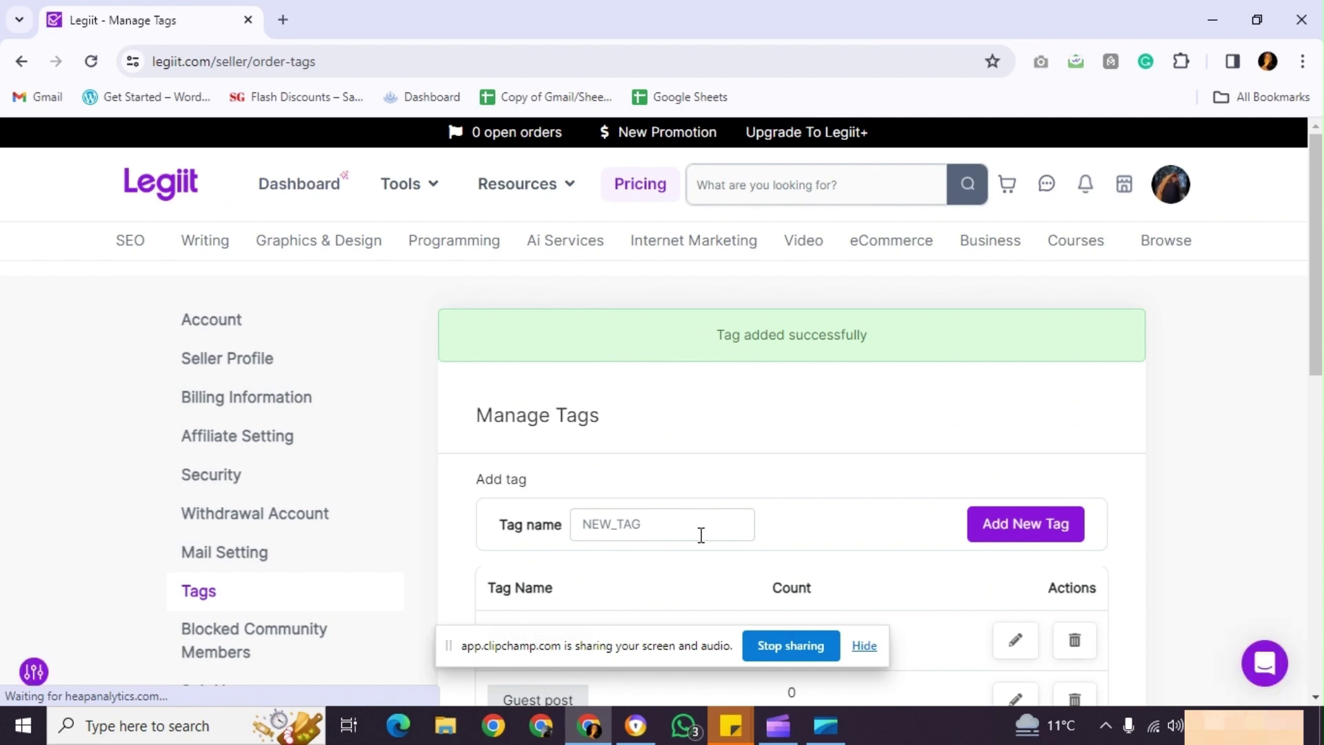
Add a new tag named "White Hat Outreach".
click(697, 525)
text(White)
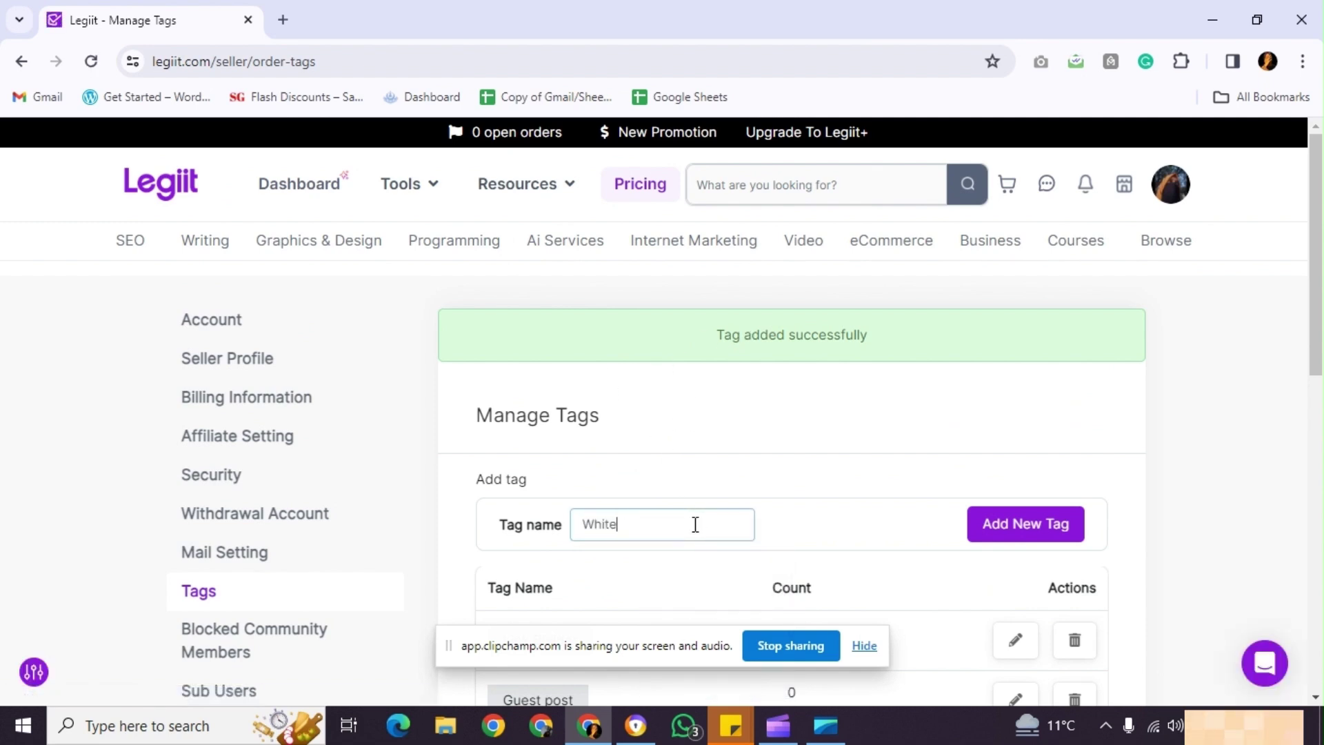
text( Hat Outreach)
click(993, 532)
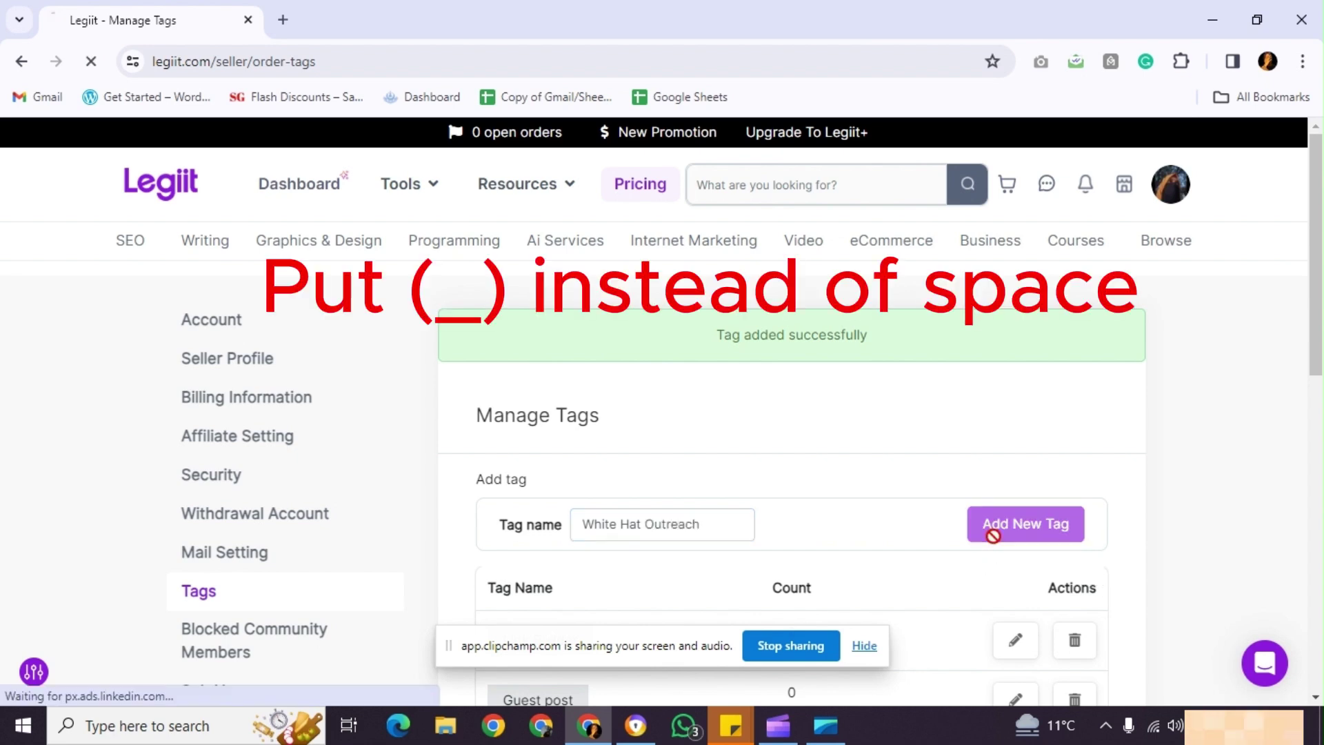
Add a new tag named "Niche Edit".
click(645, 531)
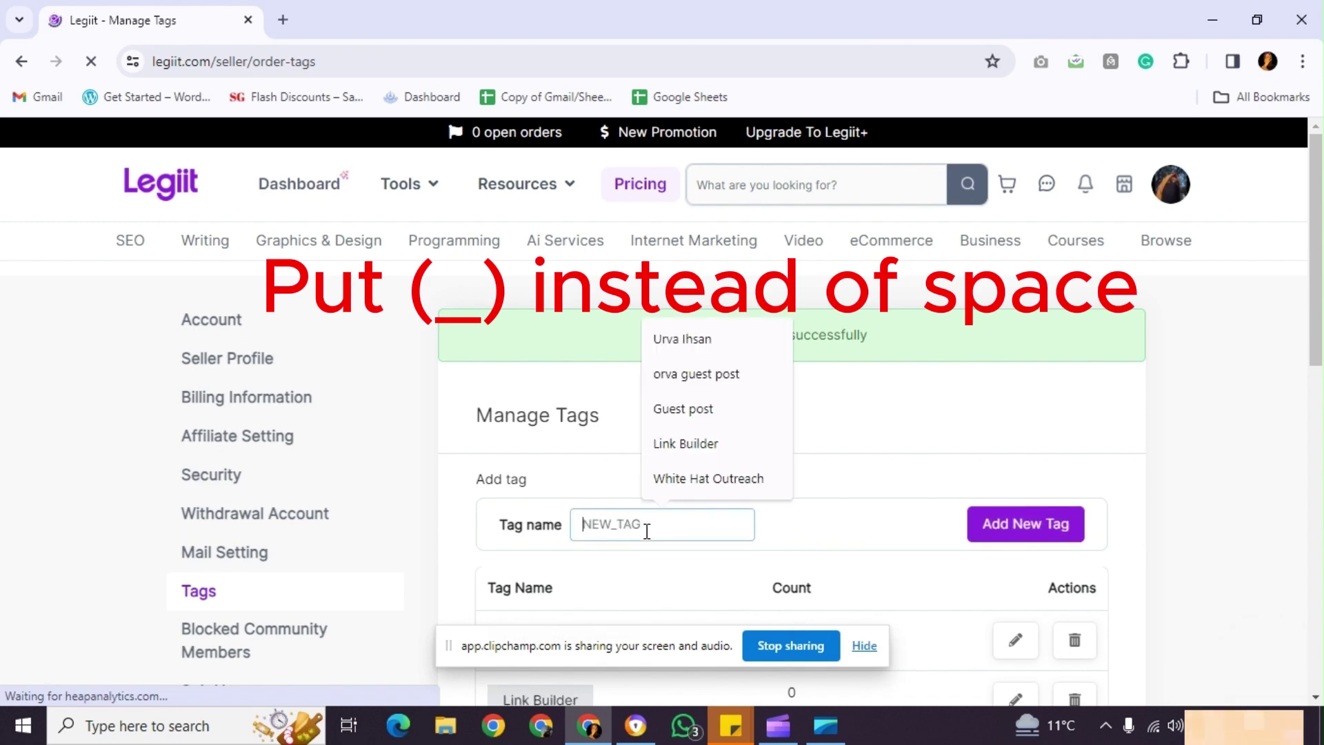
text(Nei)
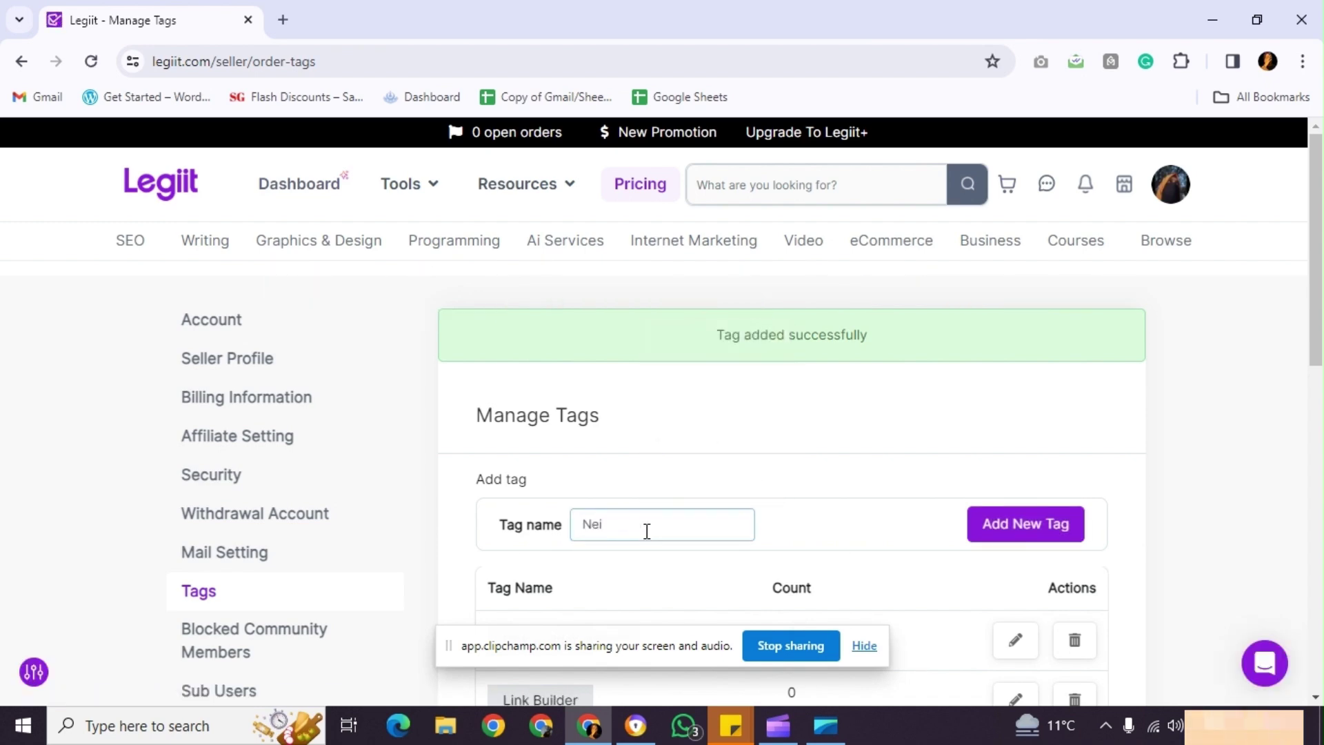
text(iche Edit)
click(1058, 525)
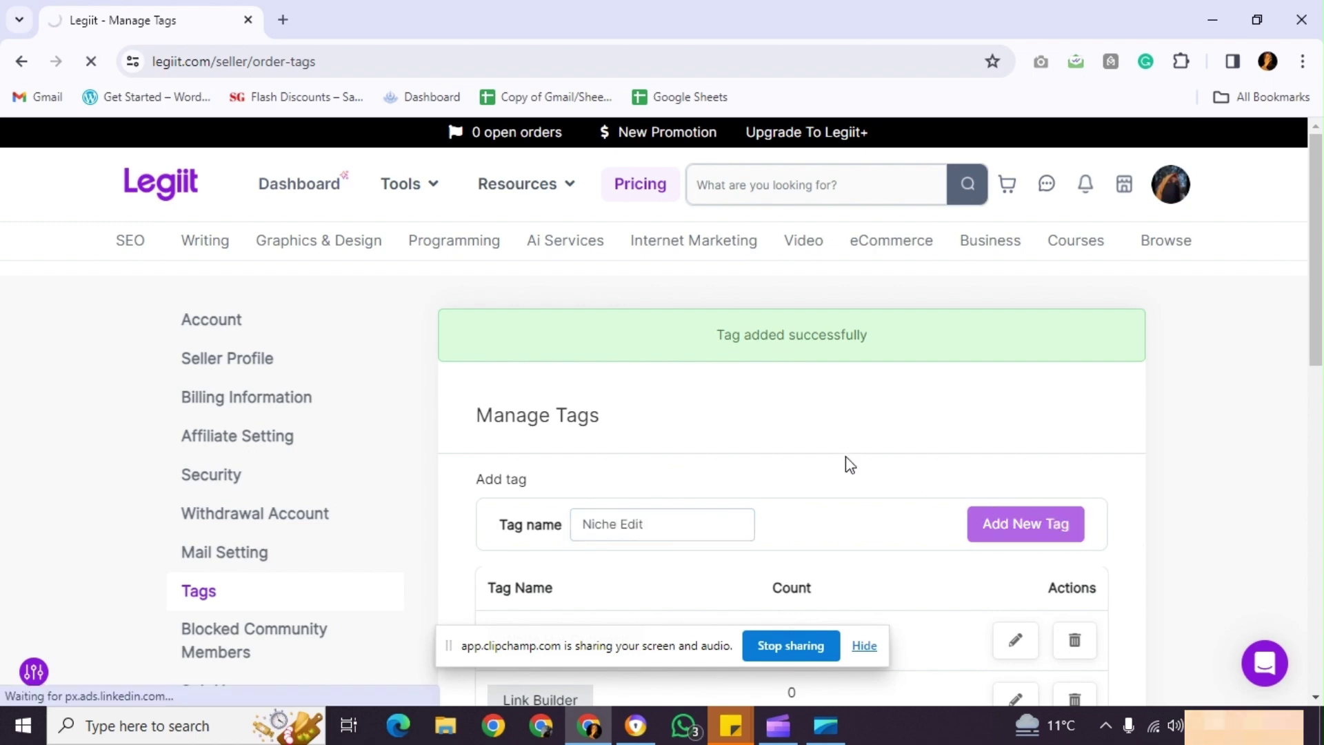
Examine the full tag list, and open My Active Devices to review the web and mobile devices signed in to the account.
scroll(846, 456, down, 2)
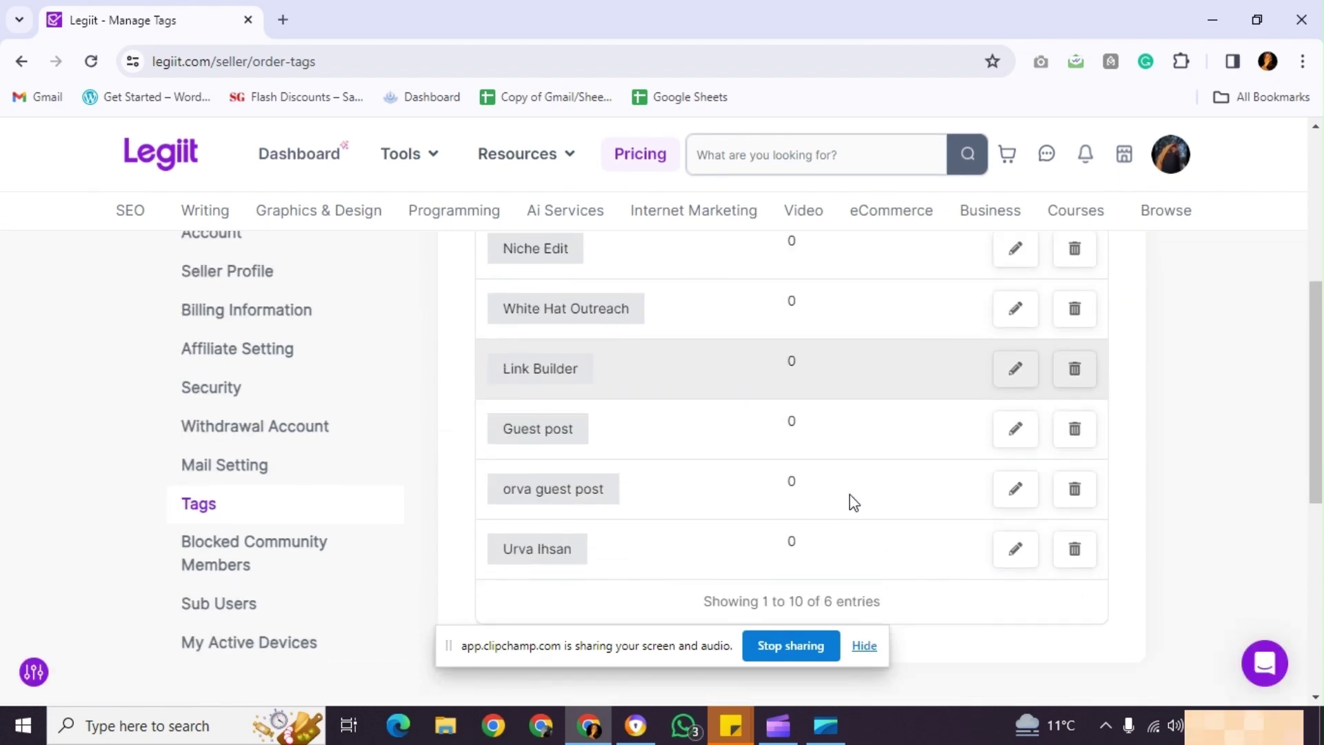
scroll(883, 394, down, 10)
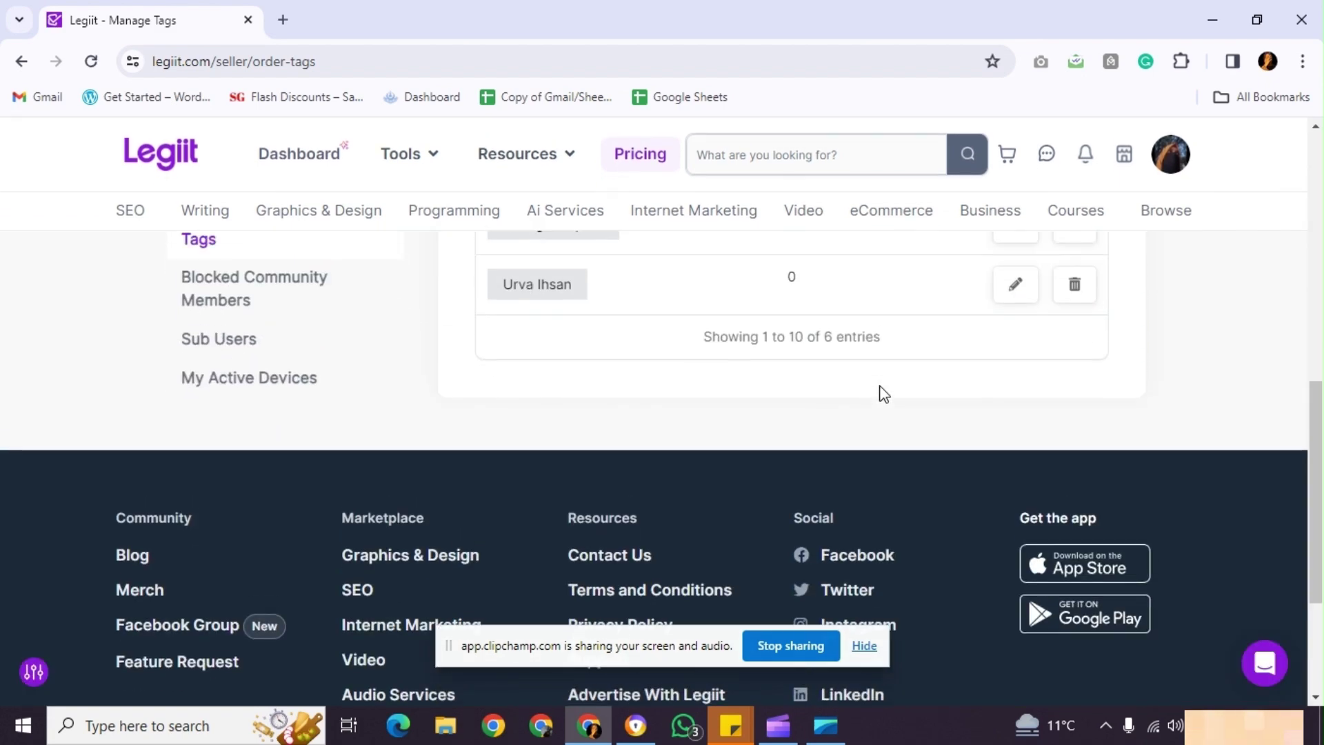
scroll(272, 567, up, 5)
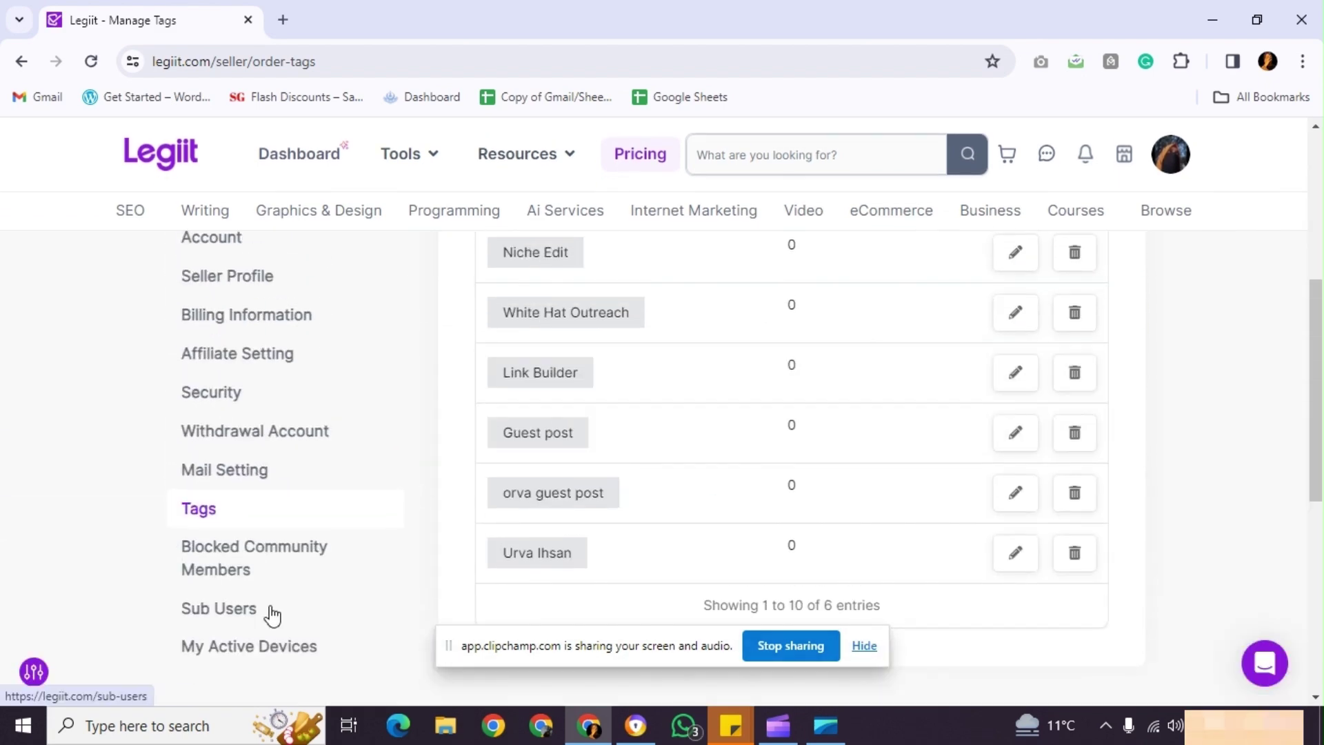
click(269, 652)
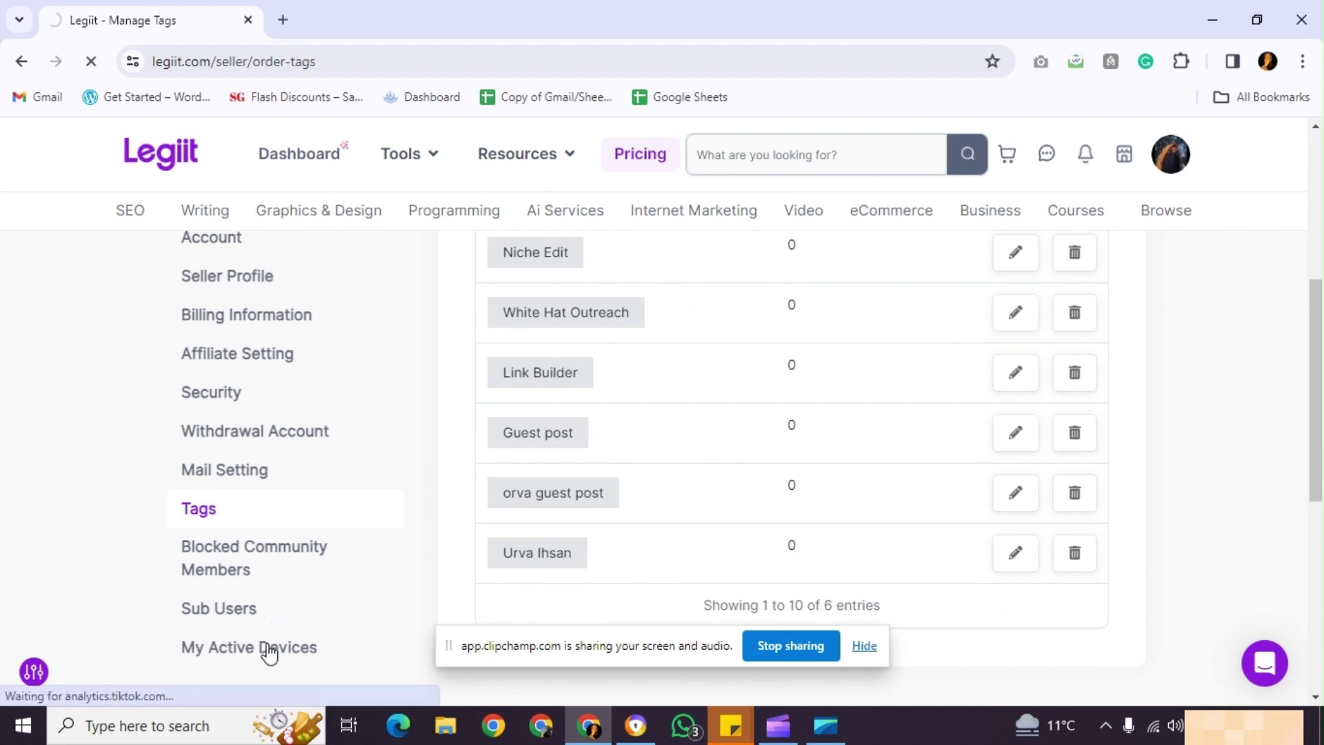
scroll(975, 519, down, 4)
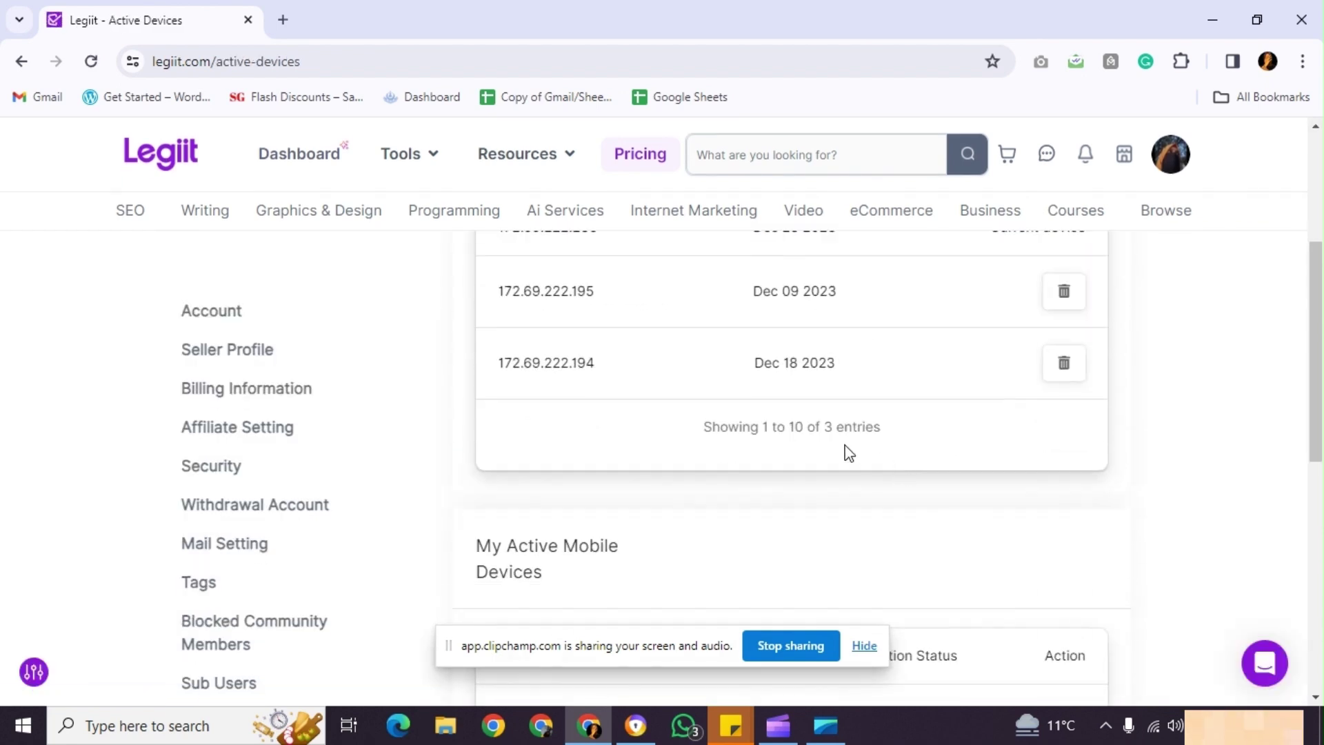
scroll(847, 453, up, 2)
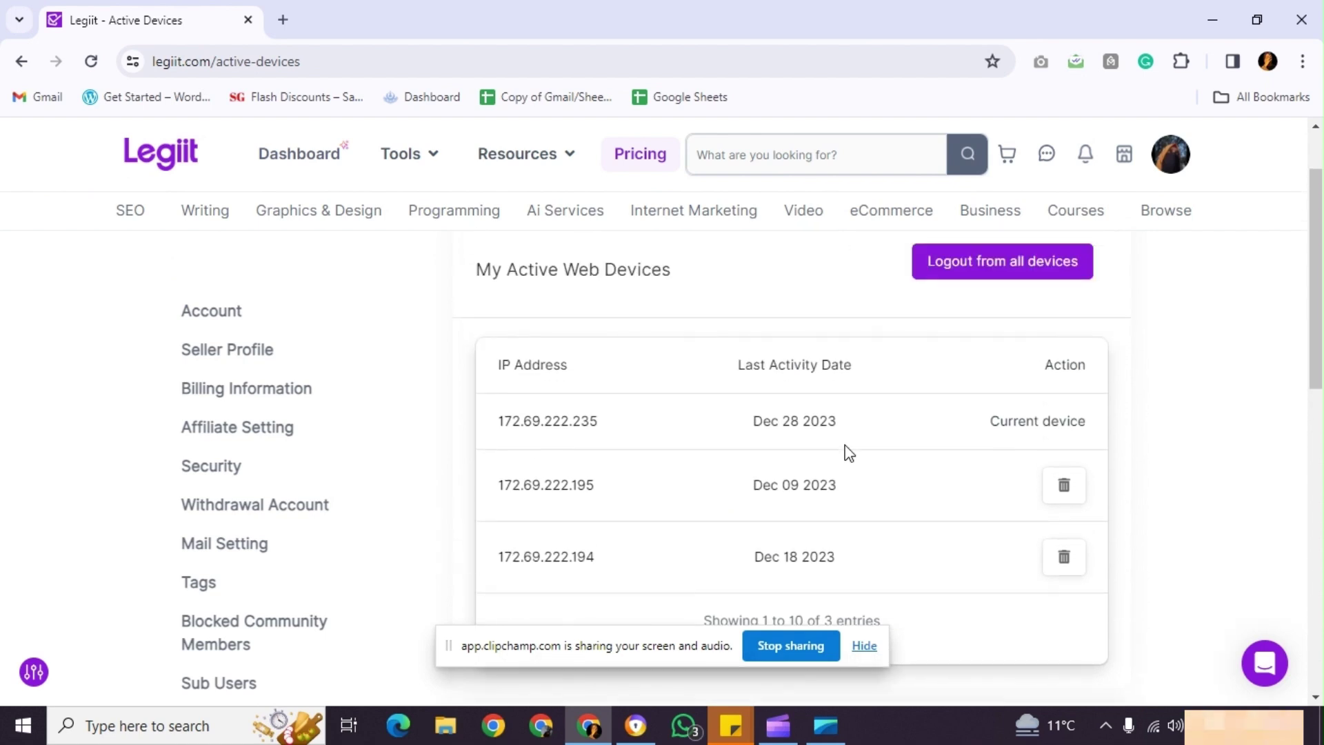
scroll(849, 453, down, 5)
scroll(847, 453, up, 8)
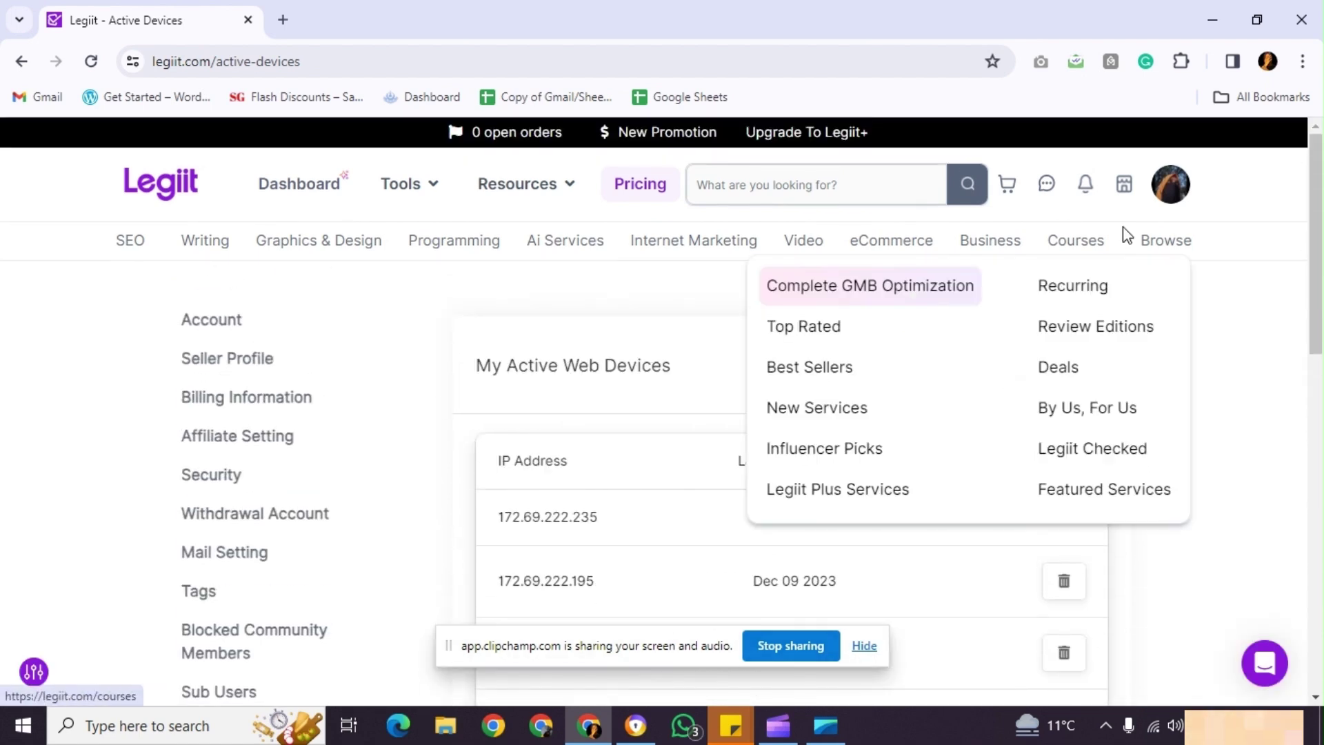
Open the seller's Services list and open the "Technology Guest Post On High DA Blogs" service for editing.
mouse_move(1126, 200)
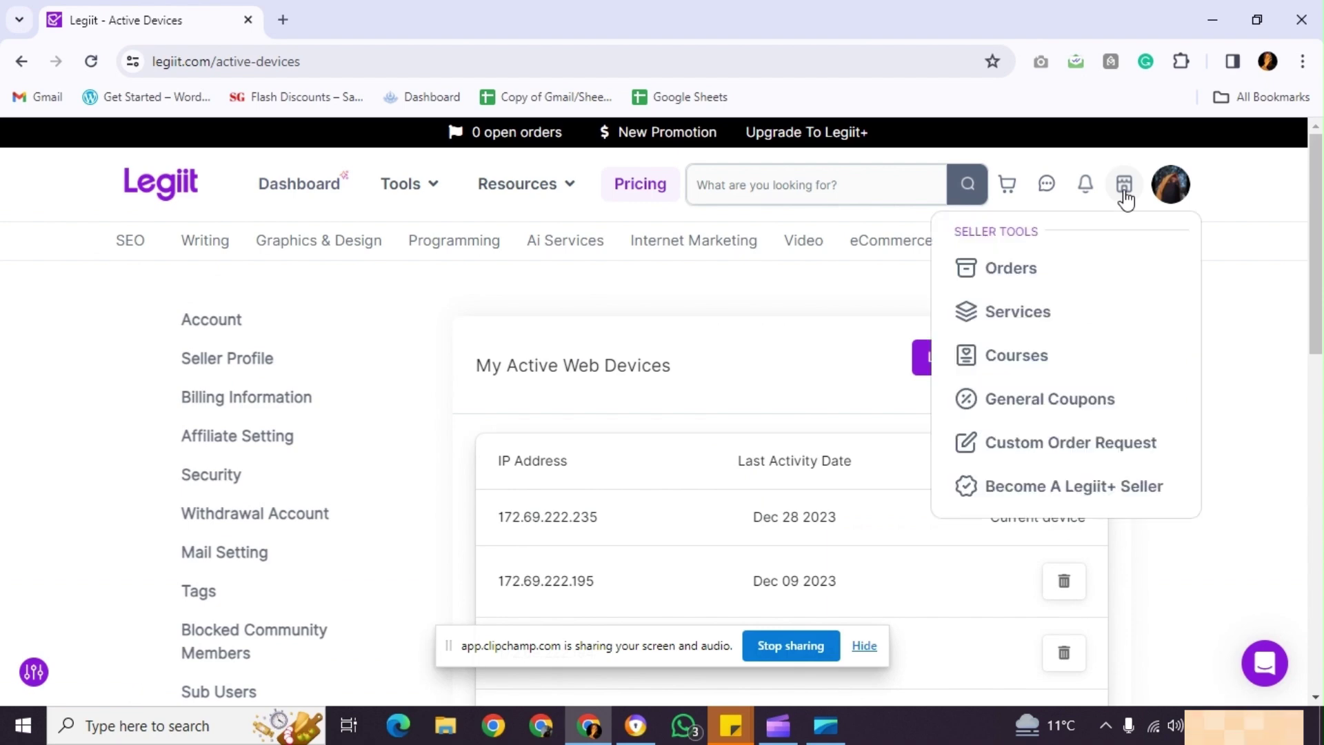
click(1015, 314)
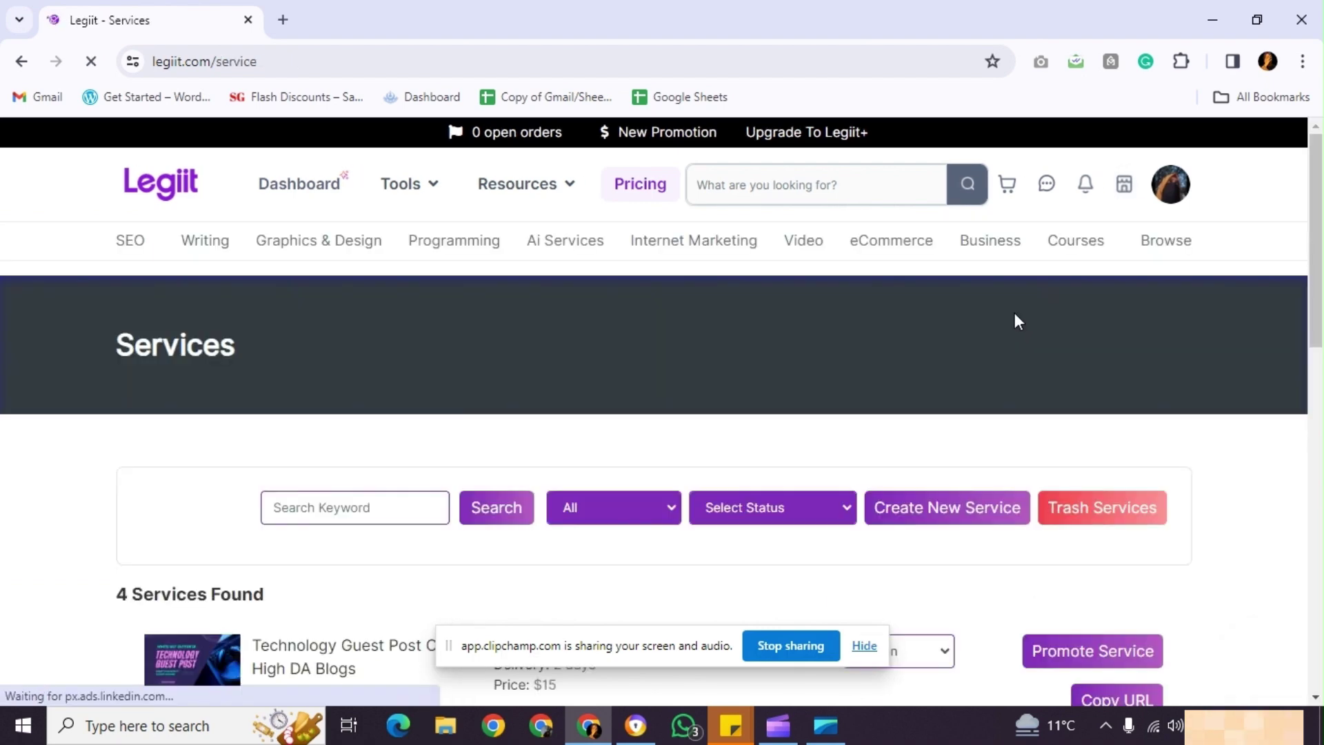
scroll(1015, 312, down, 3)
scroll(977, 345, down, 5)
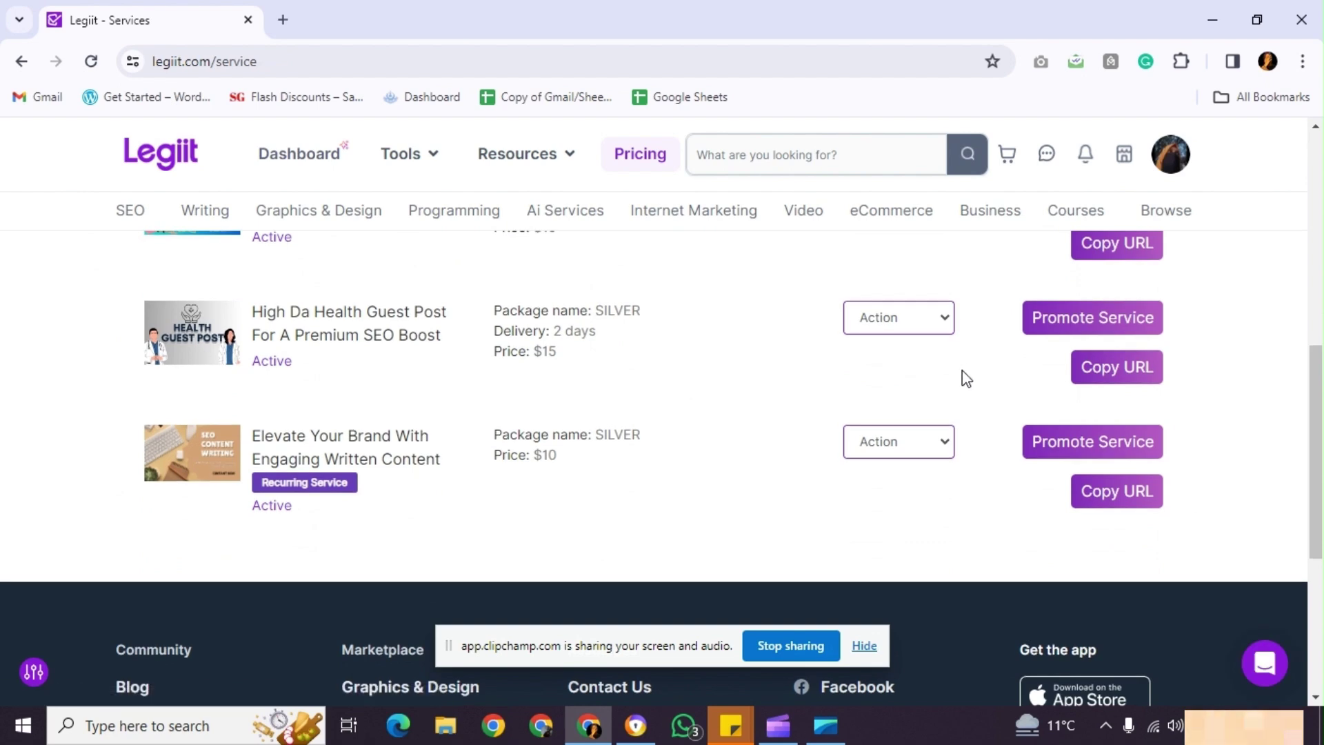
scroll(962, 373, up, 3)
scroll(960, 367, up, 1)
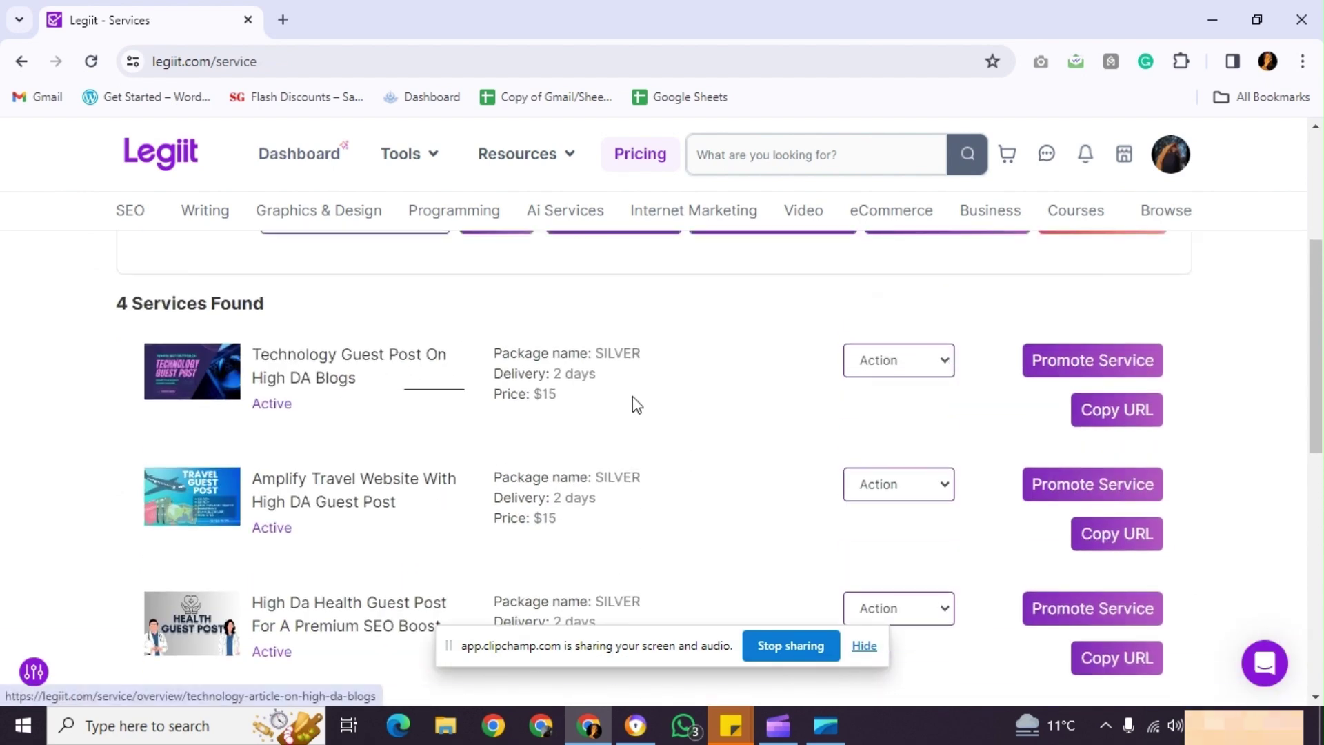
click(280, 375)
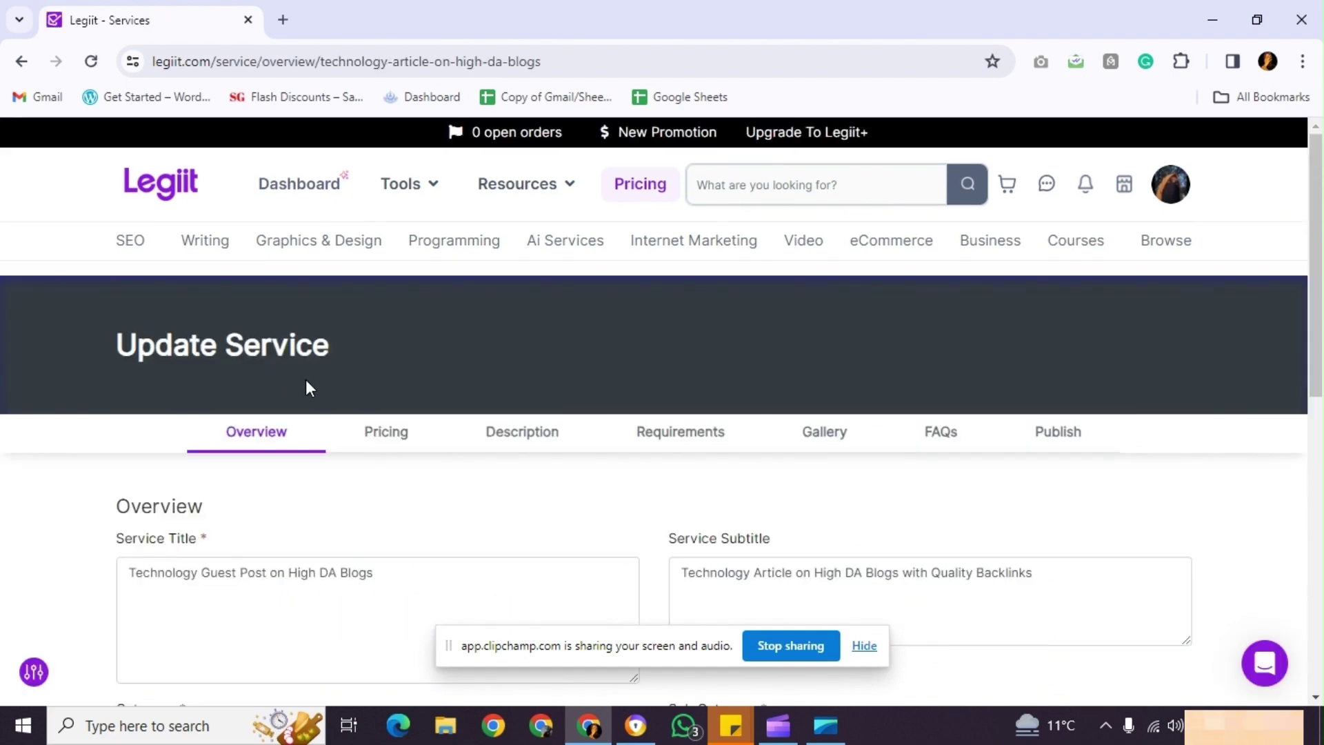
Change the service subtitle to "Technology Article on High DA Blogs with High Authority Backlinks" and save to continue to pricing.
scroll(307, 384, down, 5)
scroll(309, 387, up, 3)
scroll(307, 379, down, 1)
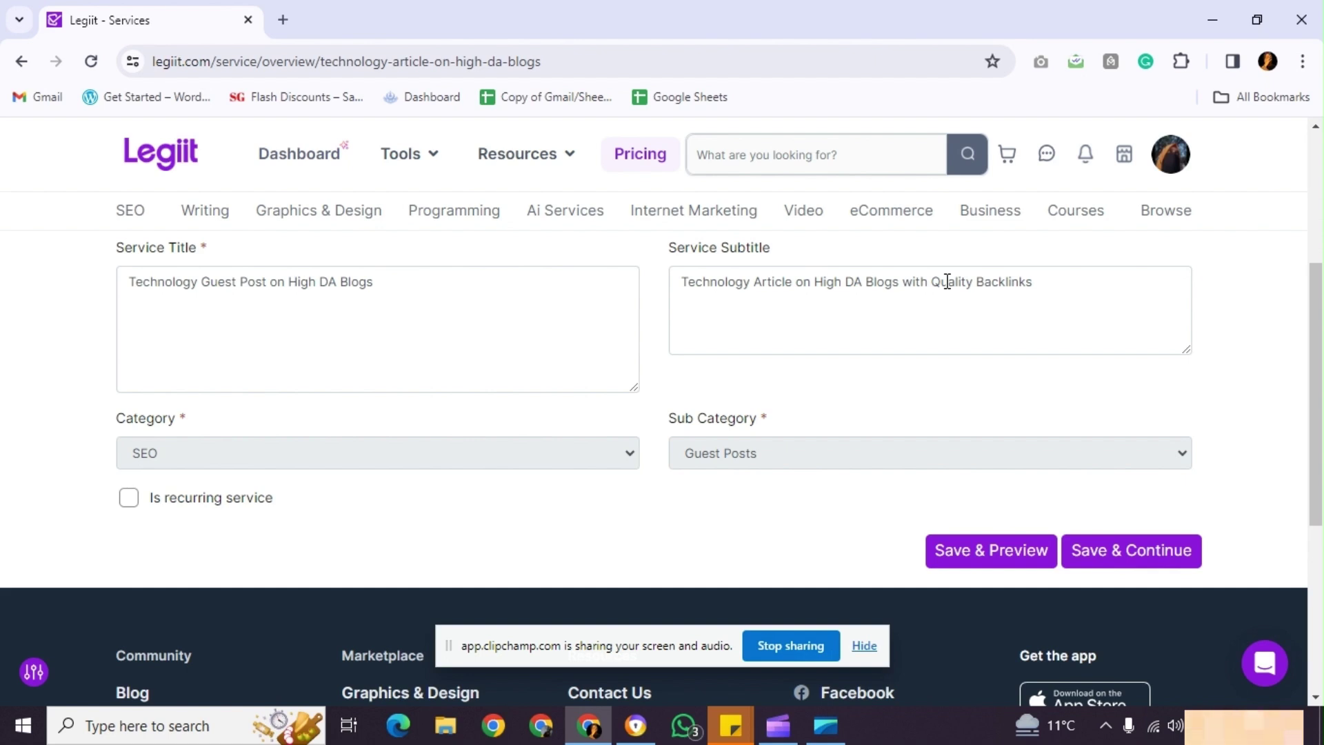
triple_click(947, 282)
click(947, 282)
double_click(947, 281)
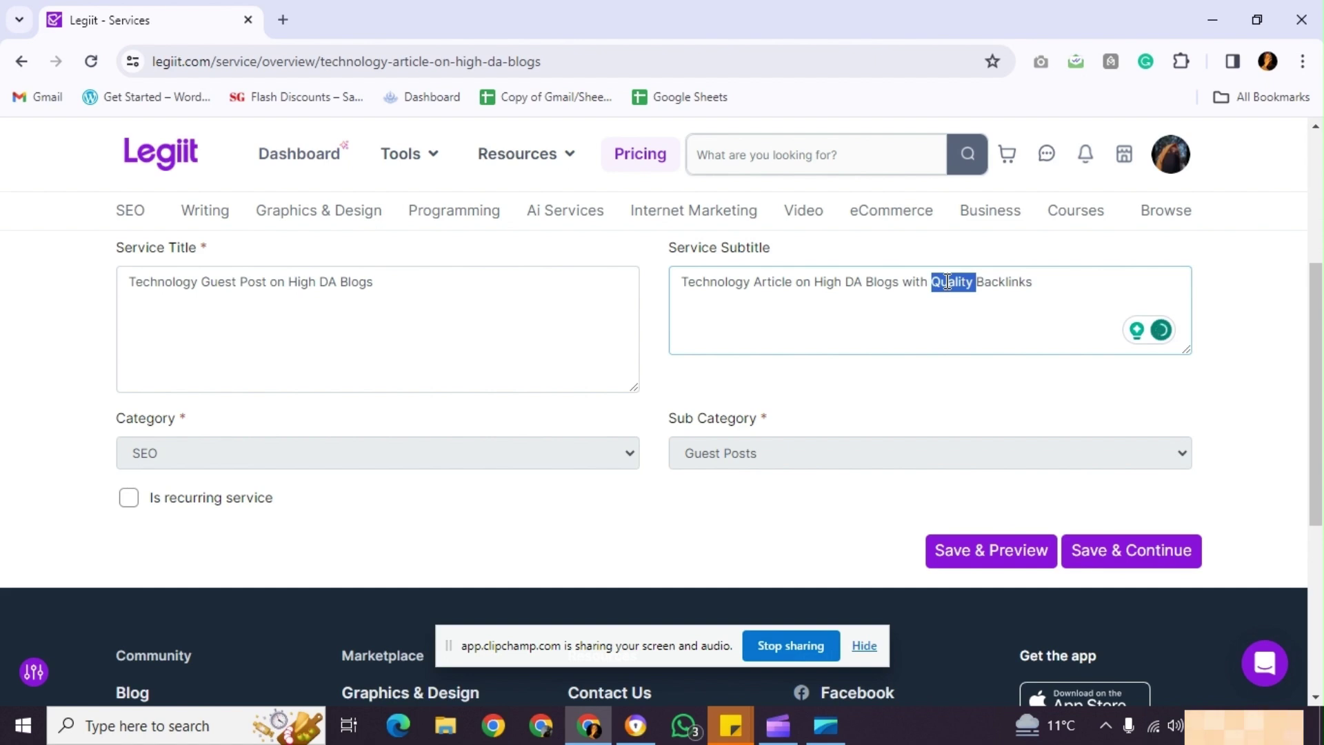
text(Auth)
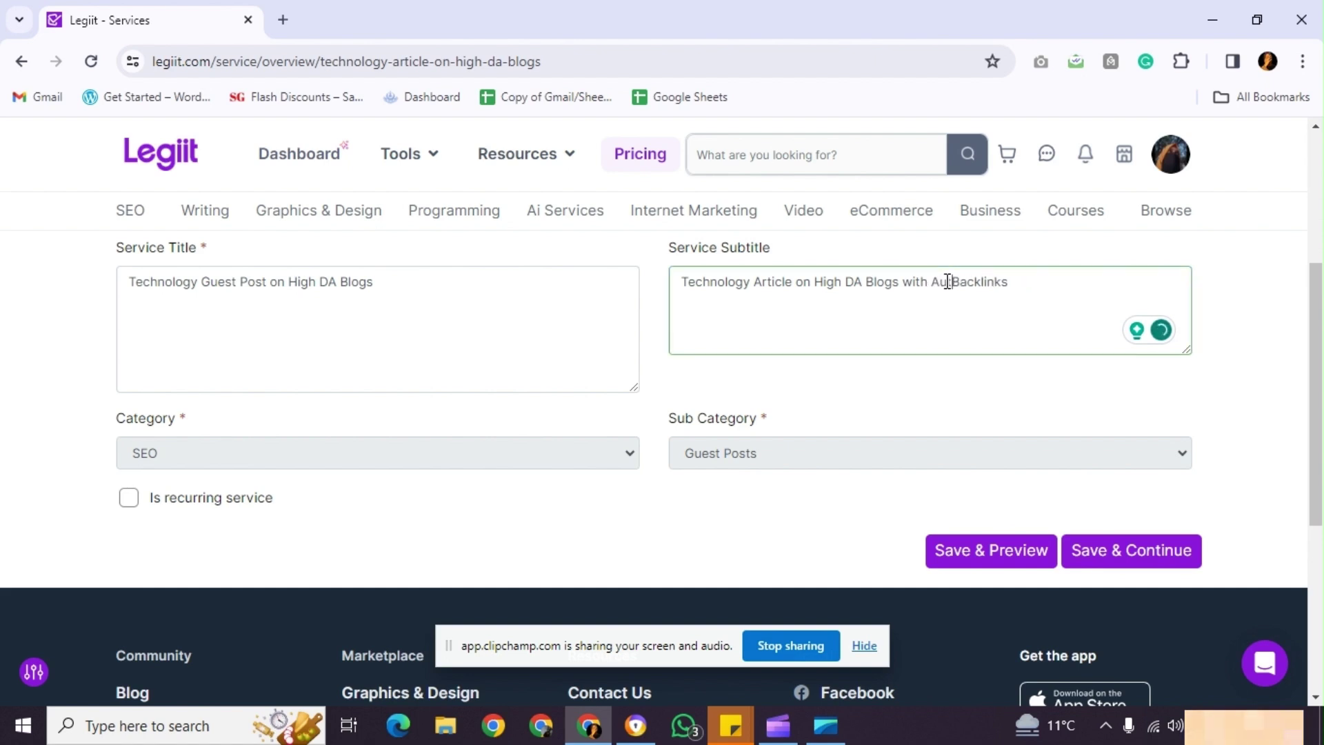
text(ority)
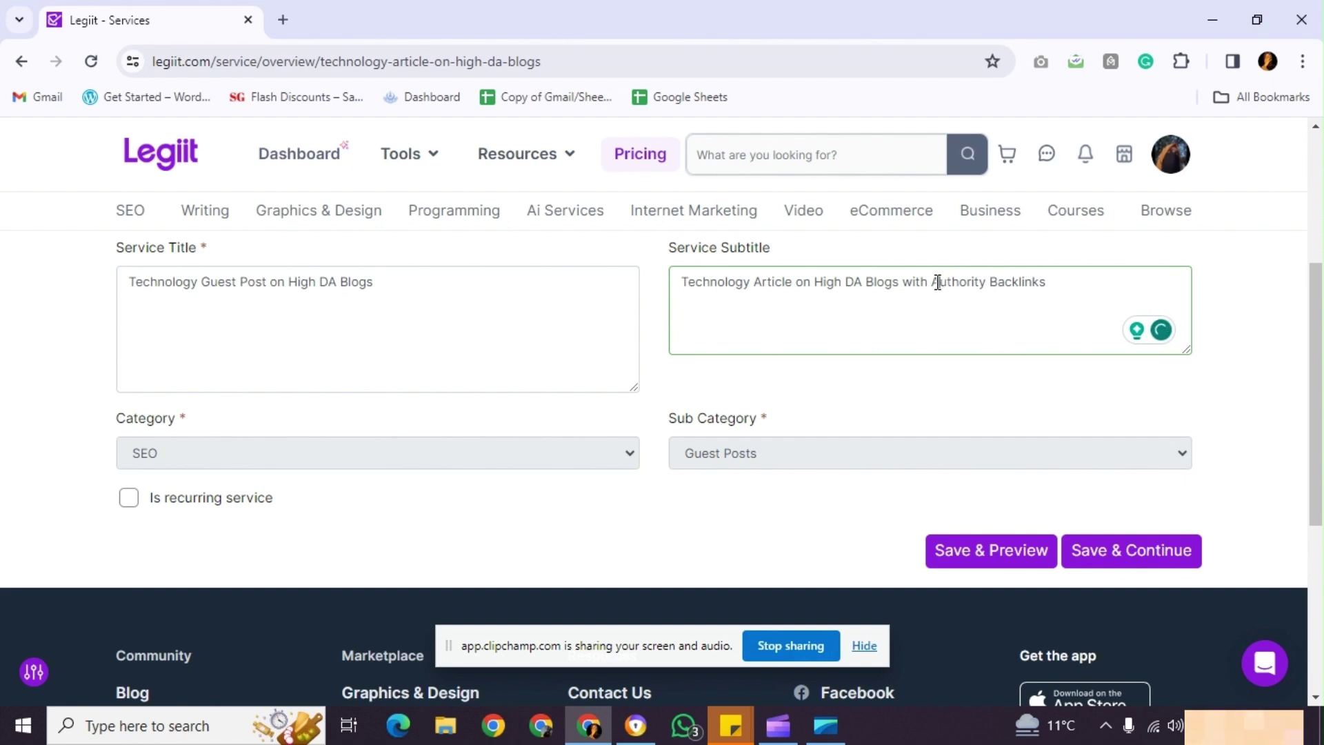
text(  High)
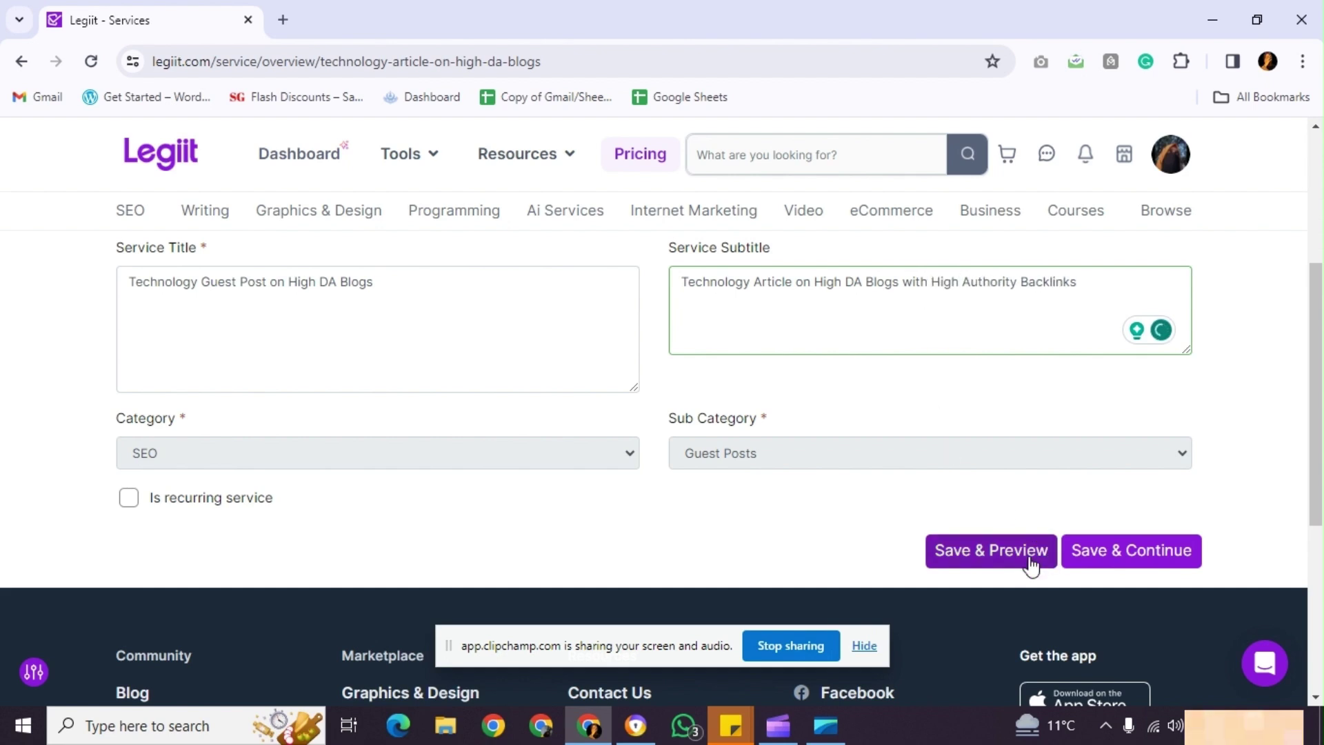
click(1091, 548)
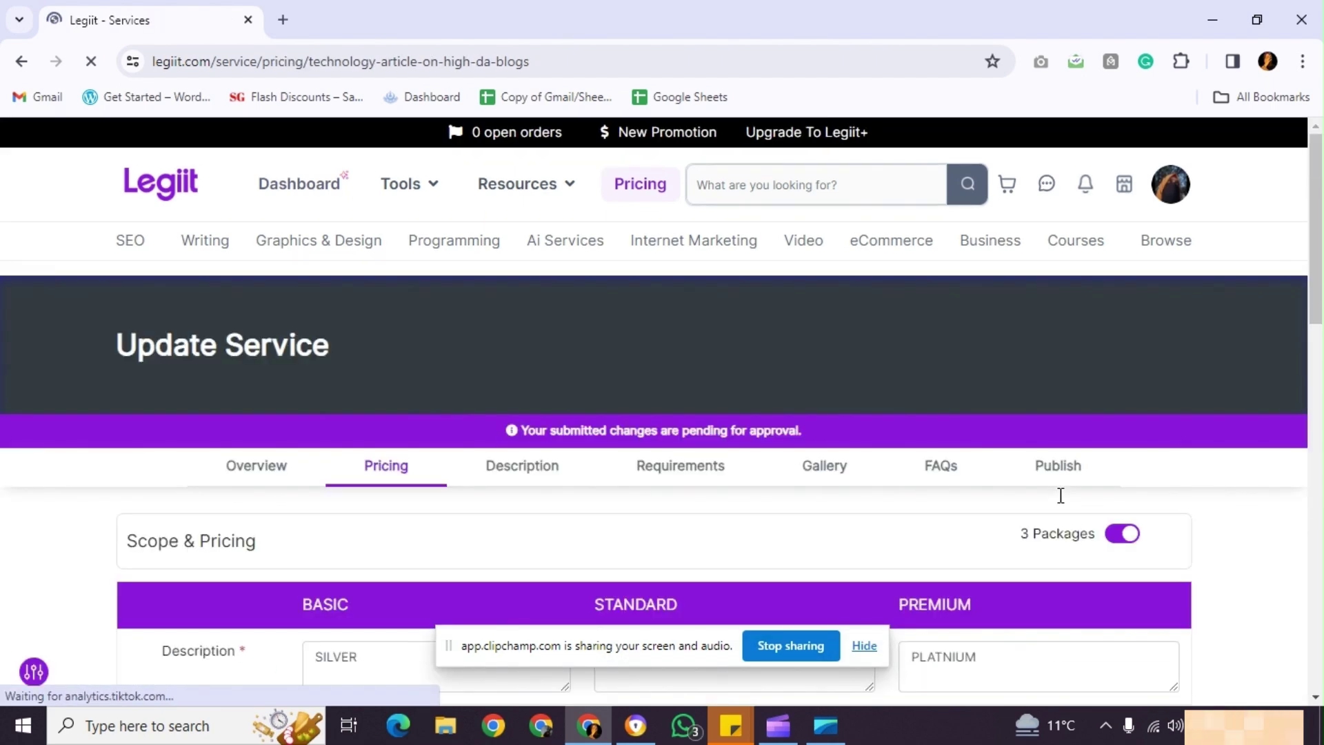
Edit the Basic package description to read "Publish Technology guest posts on the General Technology Blog".
scroll(1044, 495, down, 3)
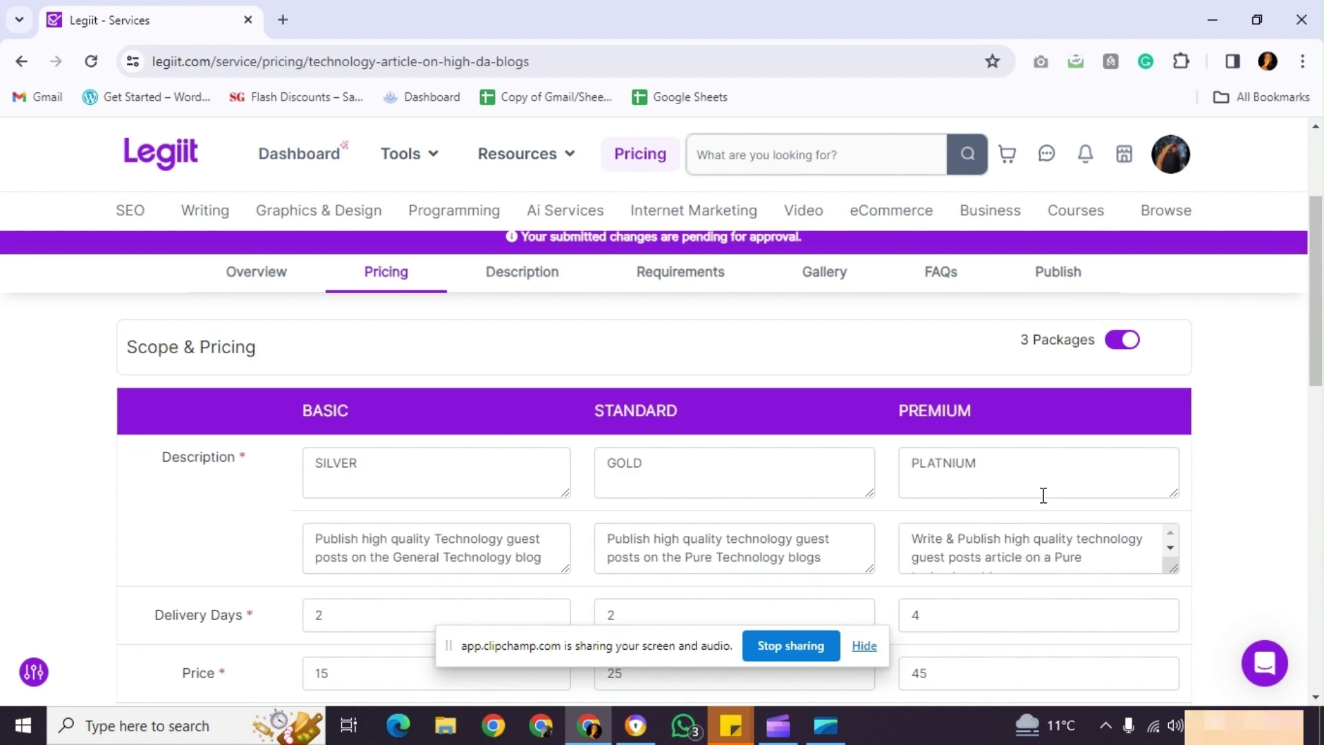
scroll(1043, 495, down, 3)
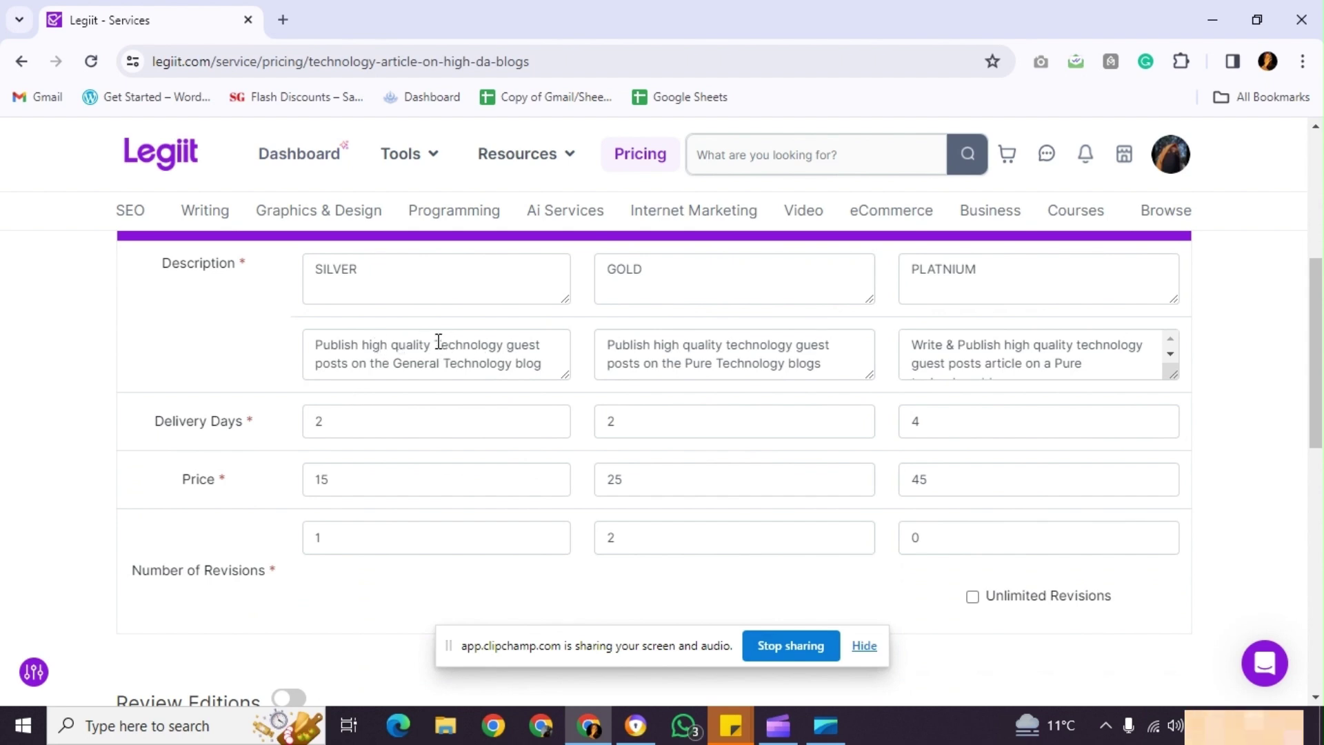
drag(433, 344, 363, 344)
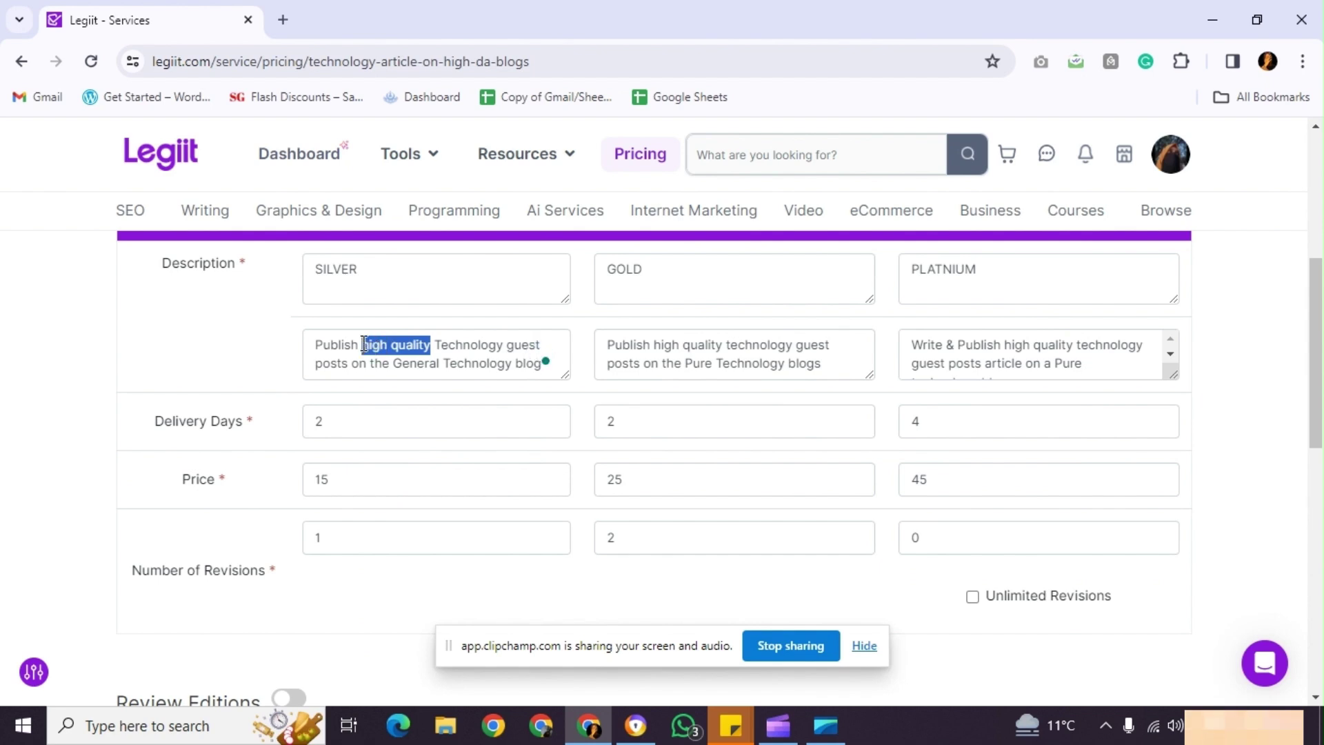
key(BackSpace)
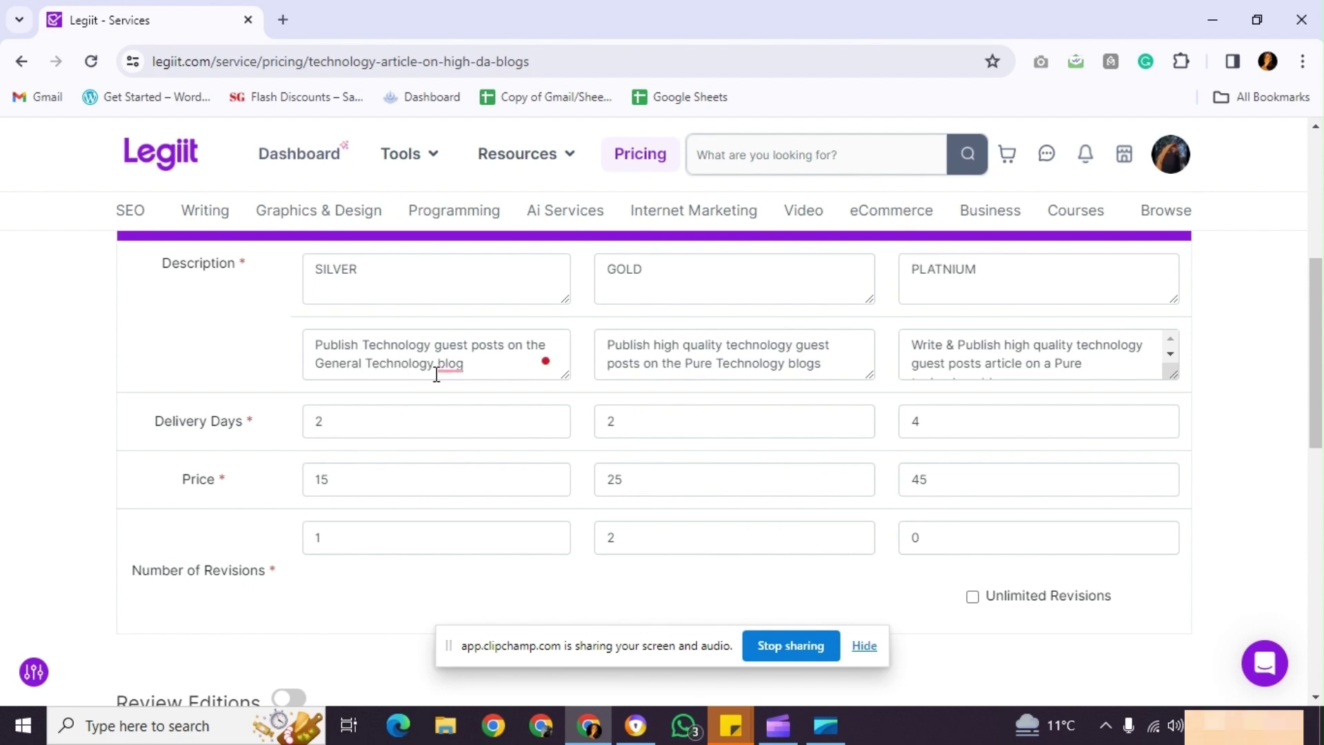
mouse_move(454, 365)
click(459, 421)
Remove "high quality" from the Standard package description so it starts with "Publish technology guest posts".
drag(722, 345, 655, 340)
key(BackSpace)
key(BackSpace)
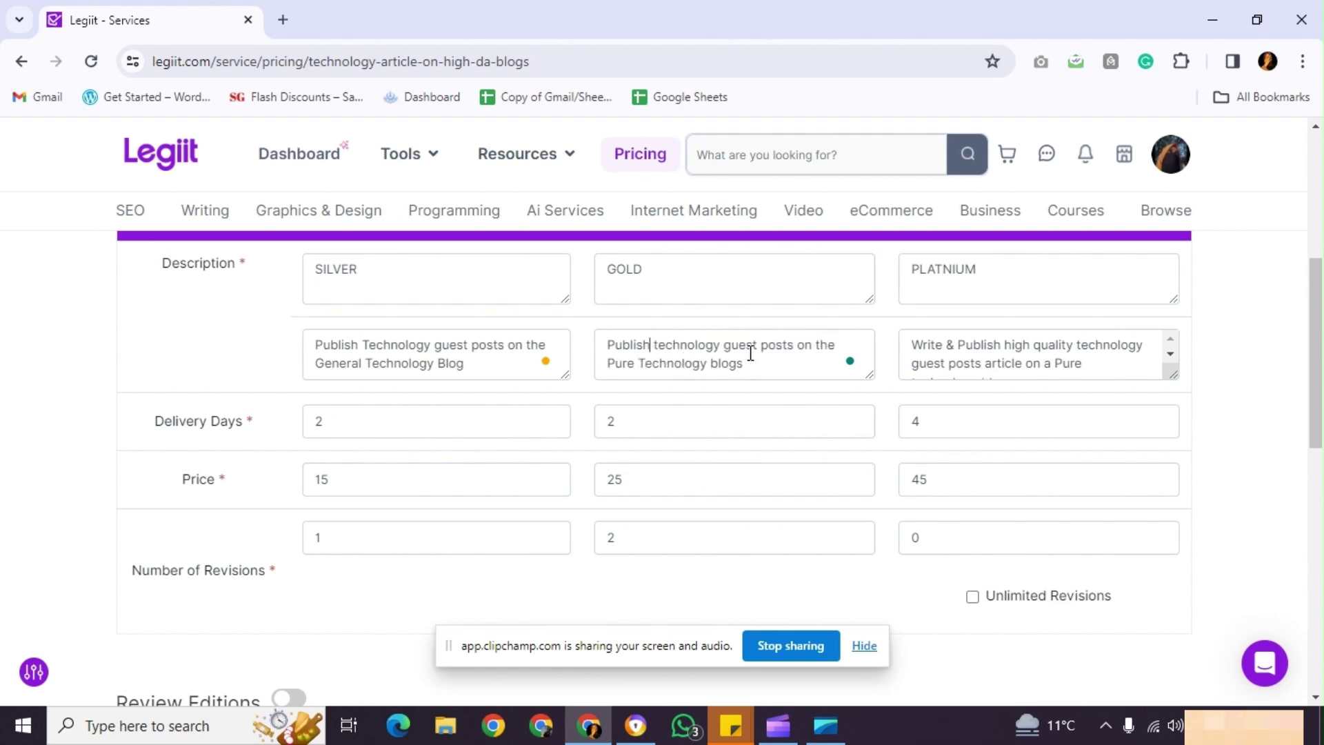
Edit the Premium package description to read "Write & Publish technology guest post articles on a Pure technology blog".
drag(1005, 344, 1078, 335)
key(BackSpace)
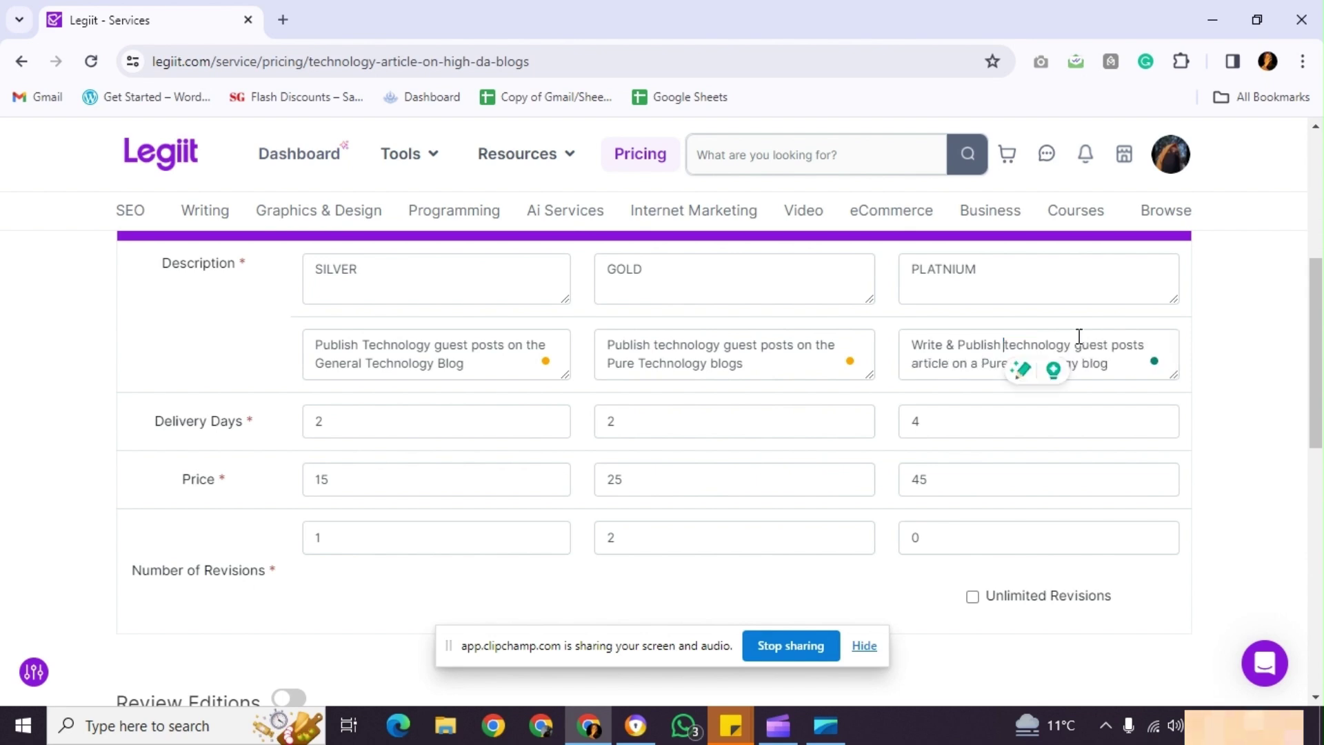
scroll(1079, 335, down, 1)
scroll(1079, 336, down, 1)
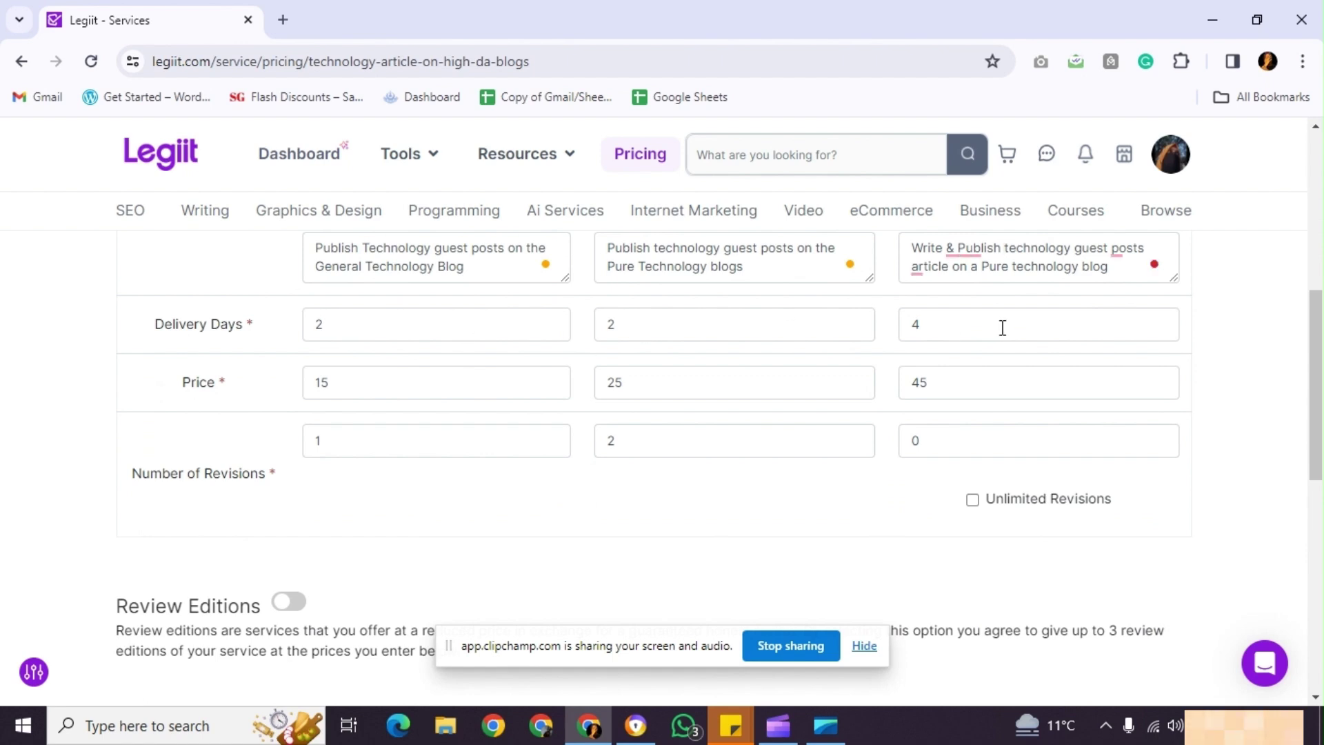
mouse_move(993, 250)
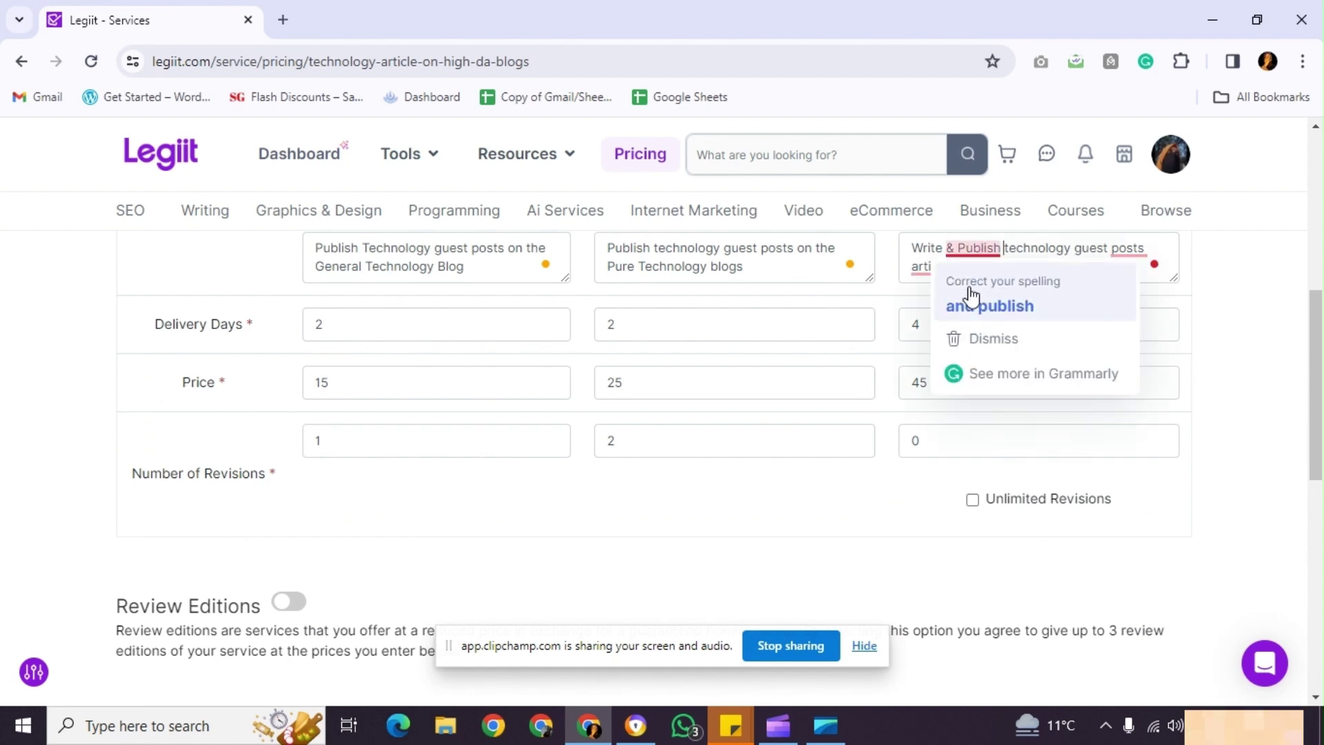
mouse_move(931, 276)
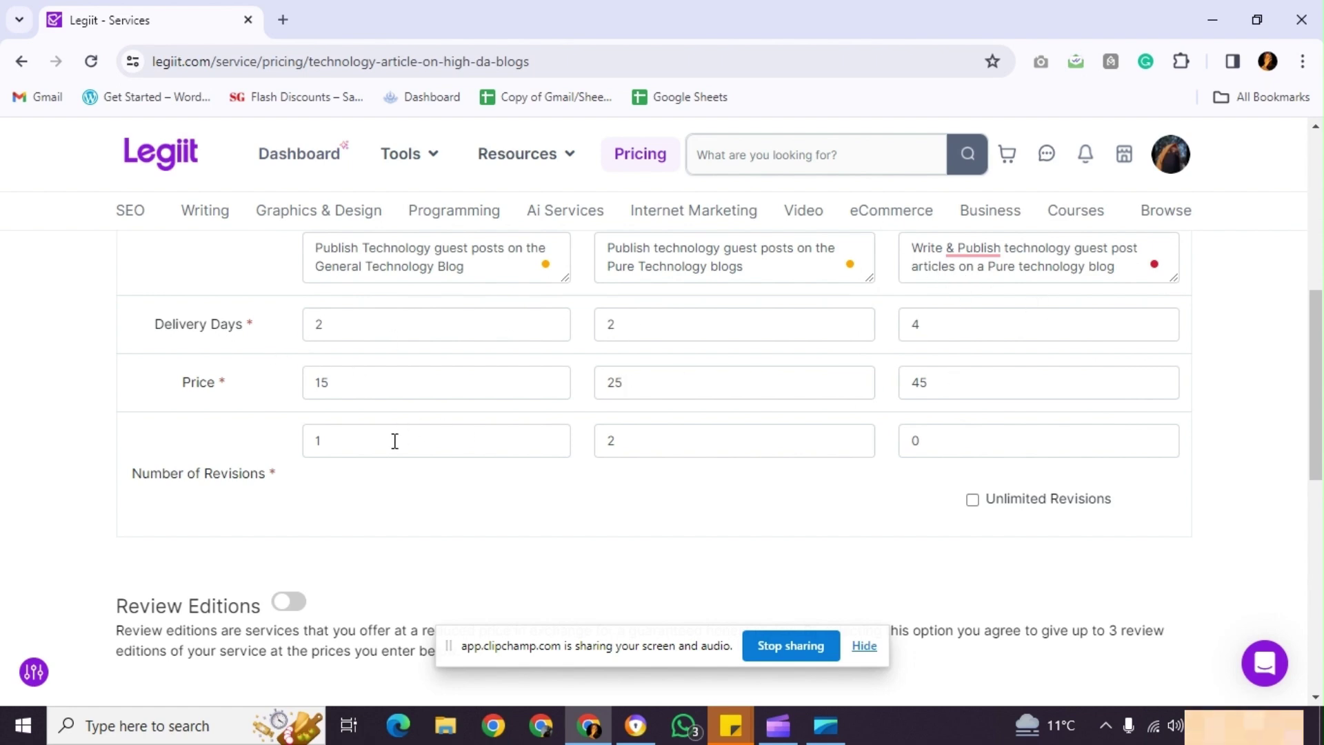
Set the Premium package's number of revisions to 2 and save the pricing to continue to the description section.
click(946, 439)
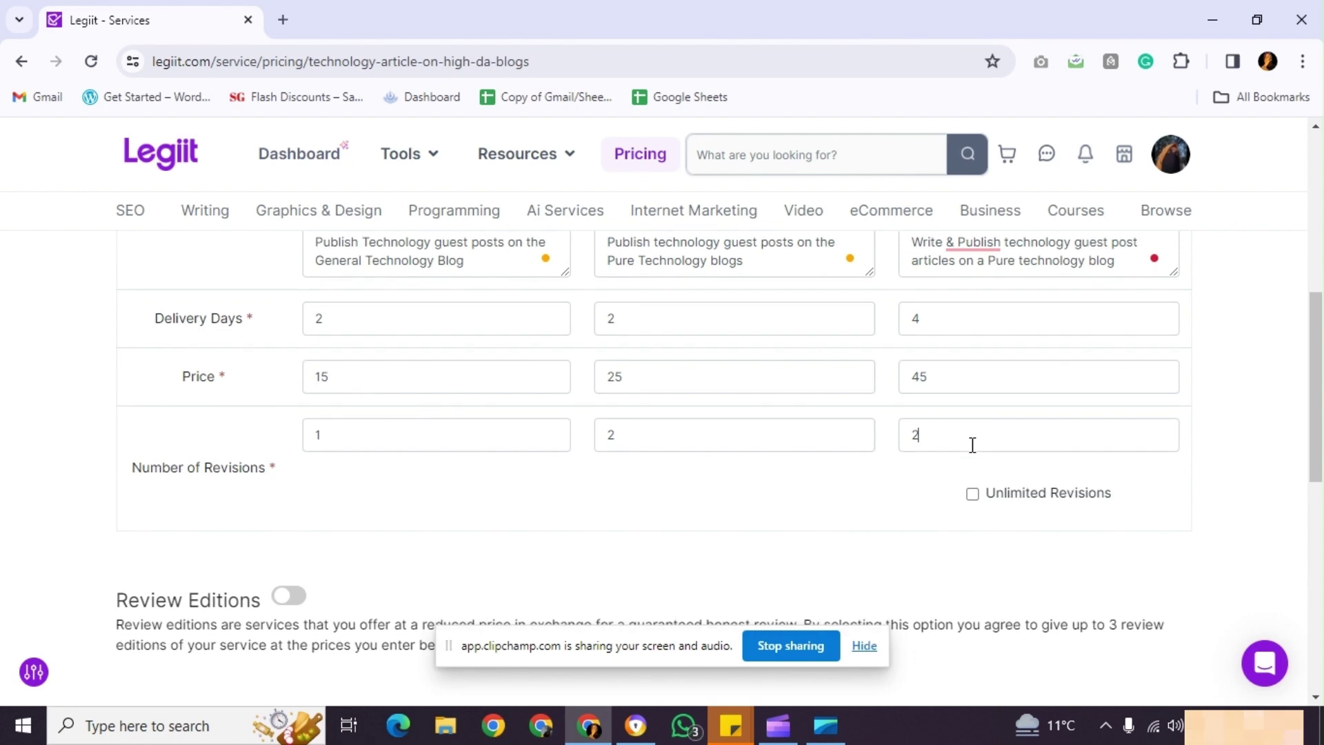
text(2)
scroll(972, 444, down, 3)
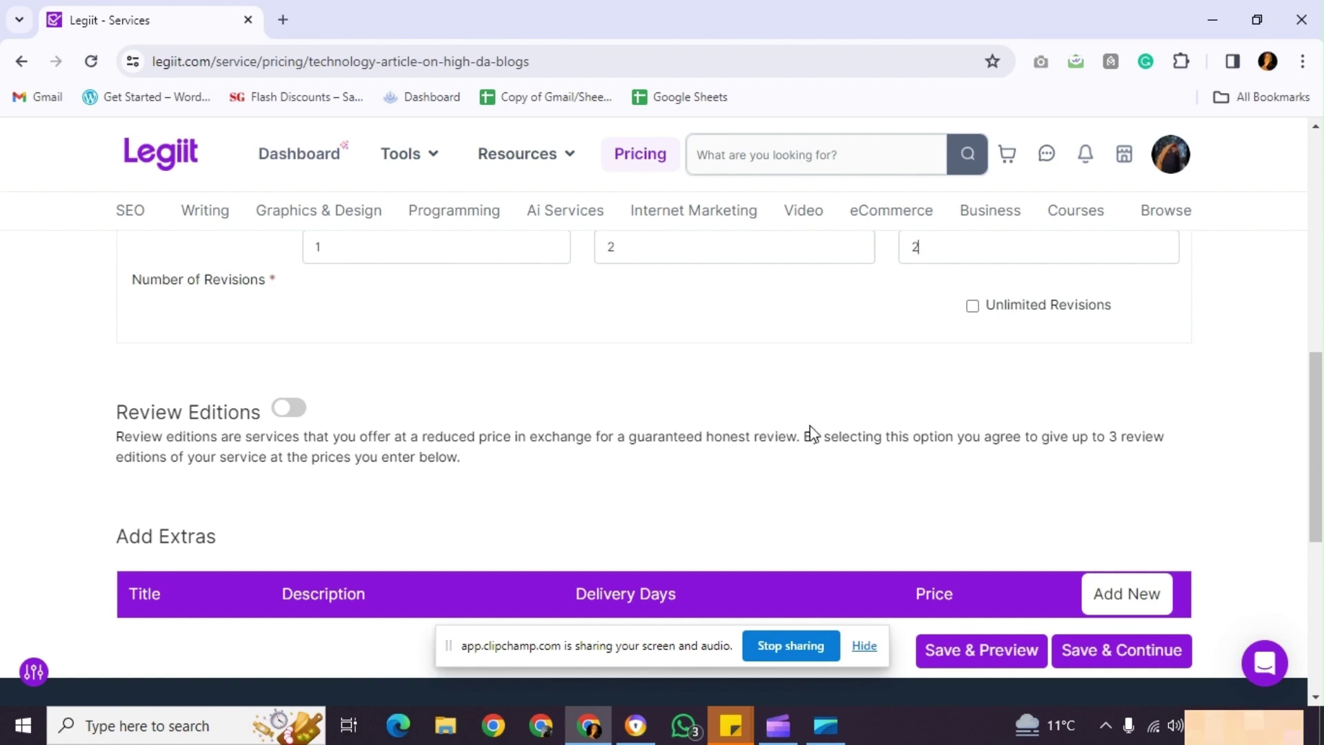
scroll(810, 432, down, 2)
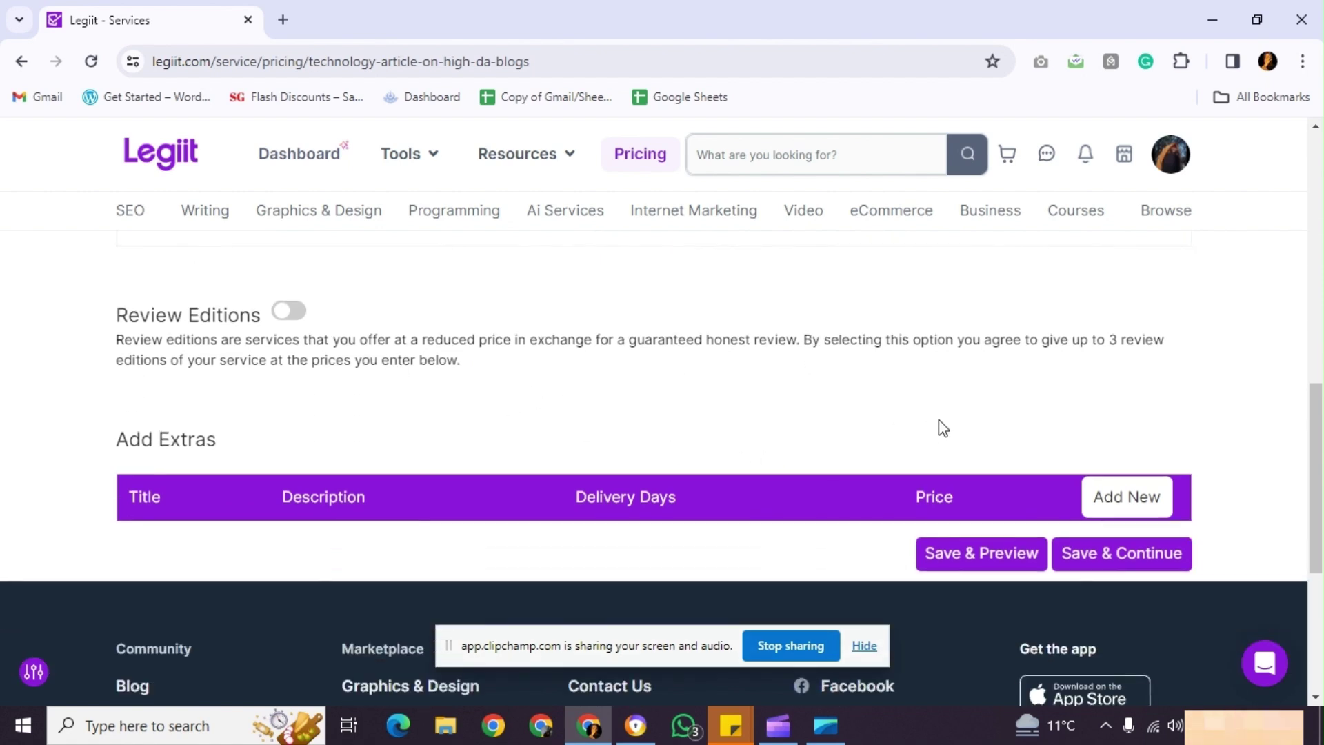
click(1110, 568)
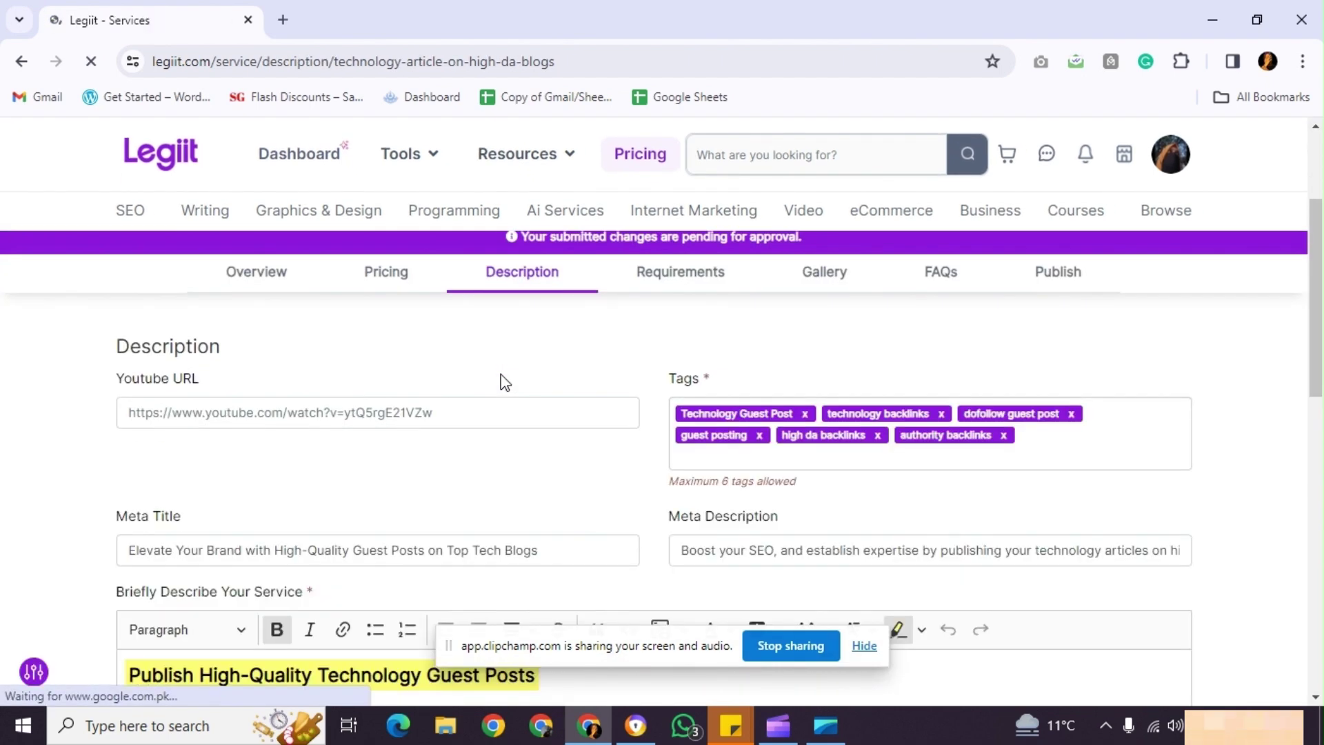
Replace the service's "Technology Guest Post" tag with "tech guest post".
click(382, 412)
click(807, 414)
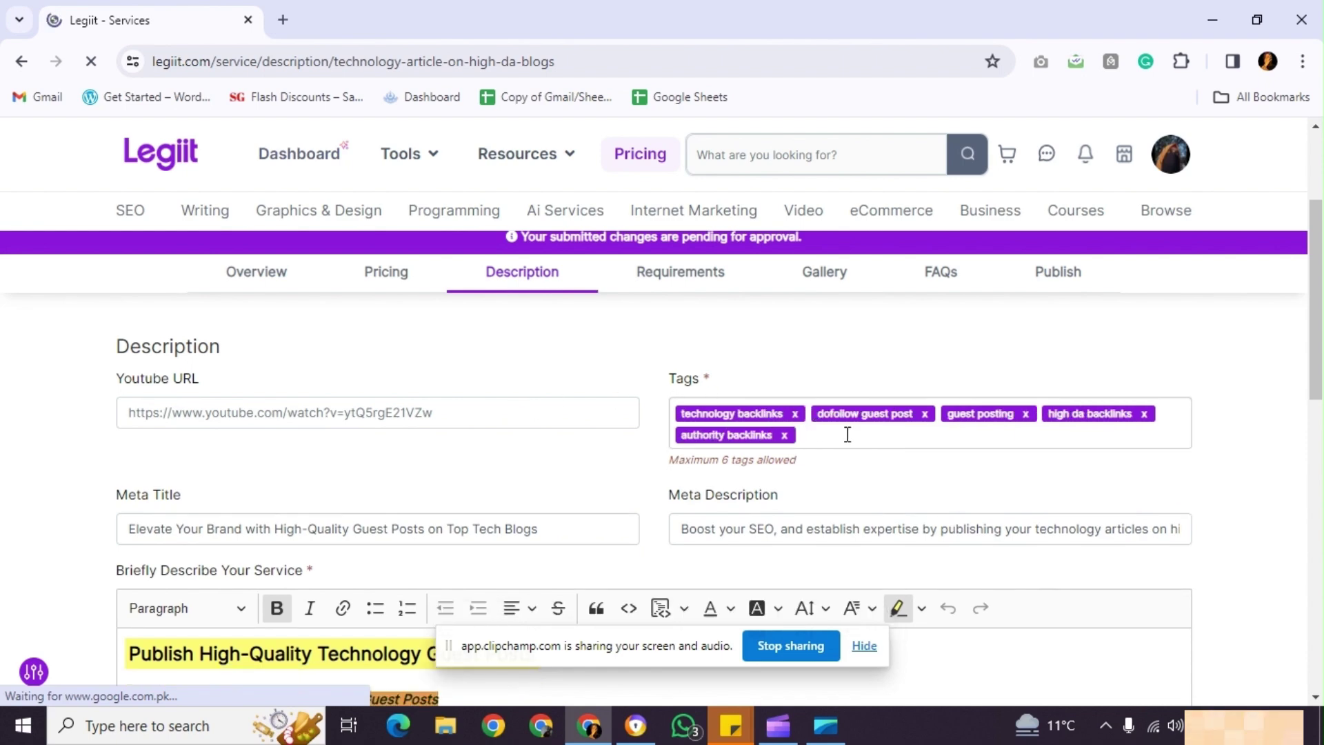
text(tech)
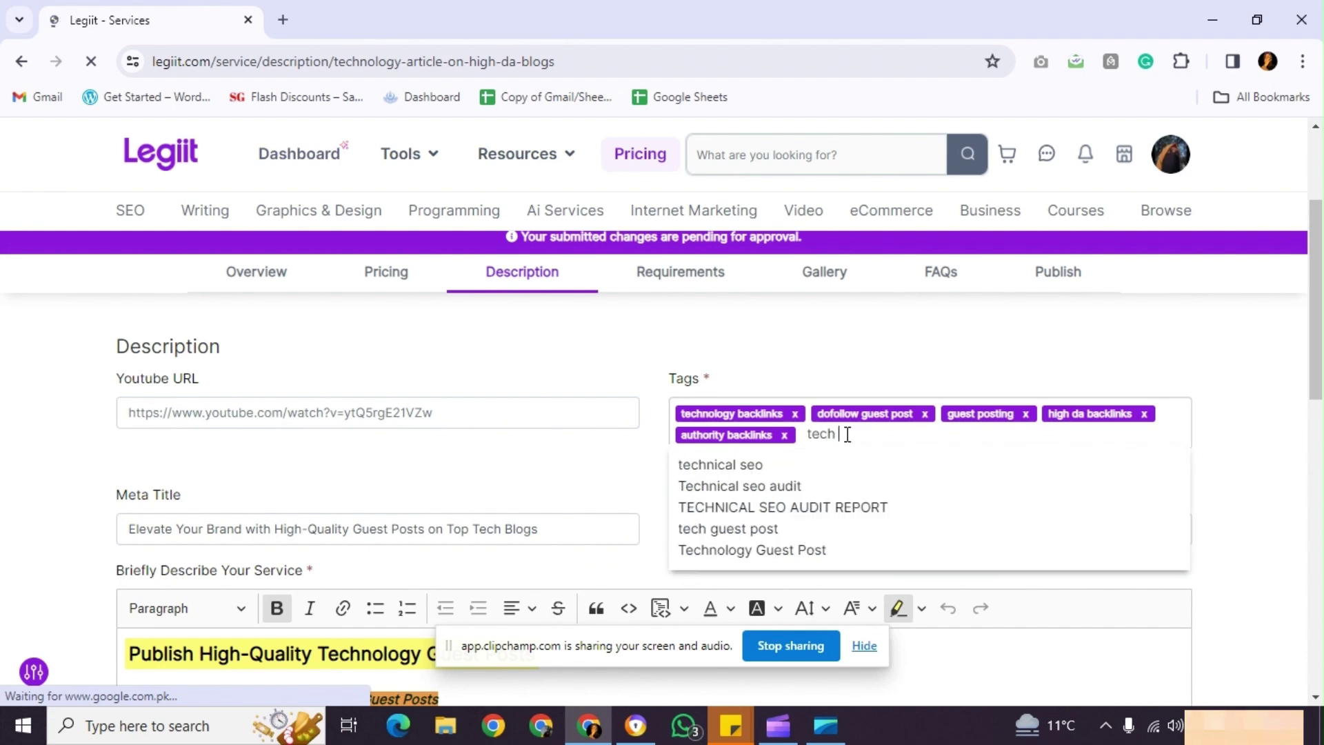
text( guest)
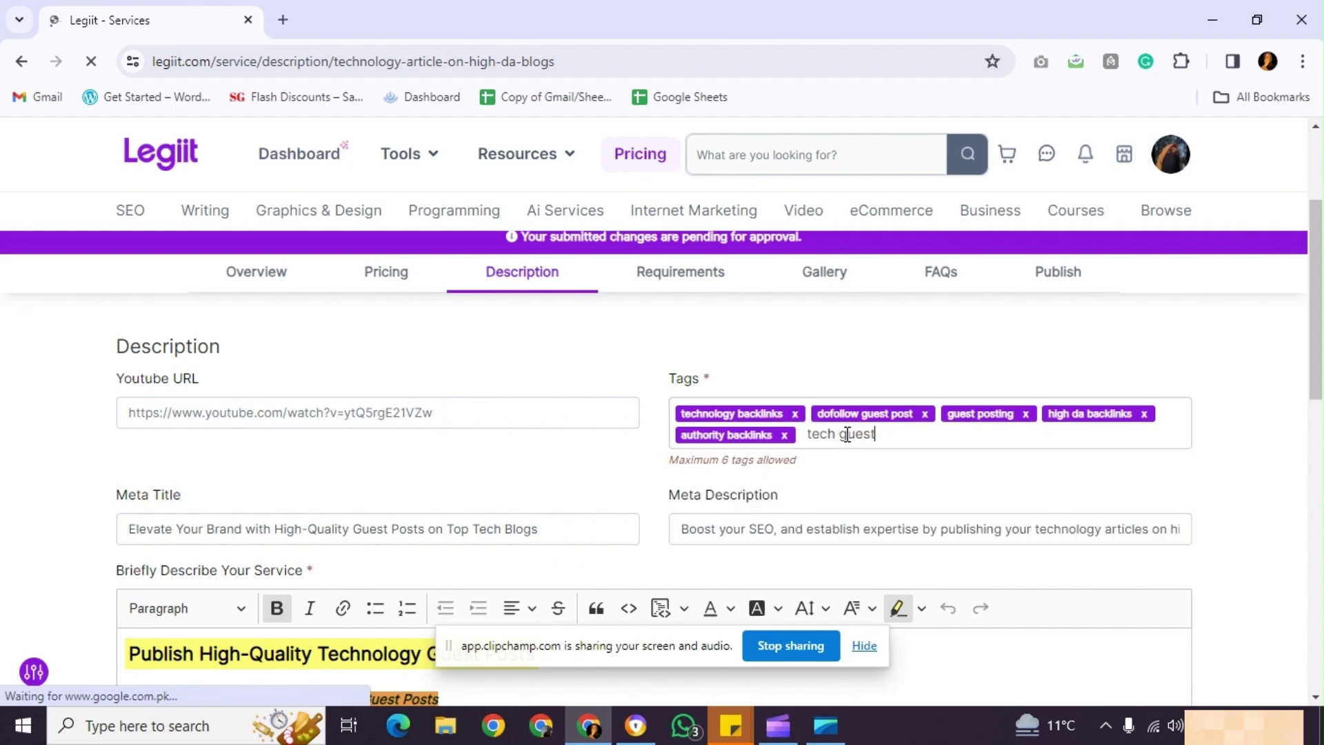
text( post)
key(Return)
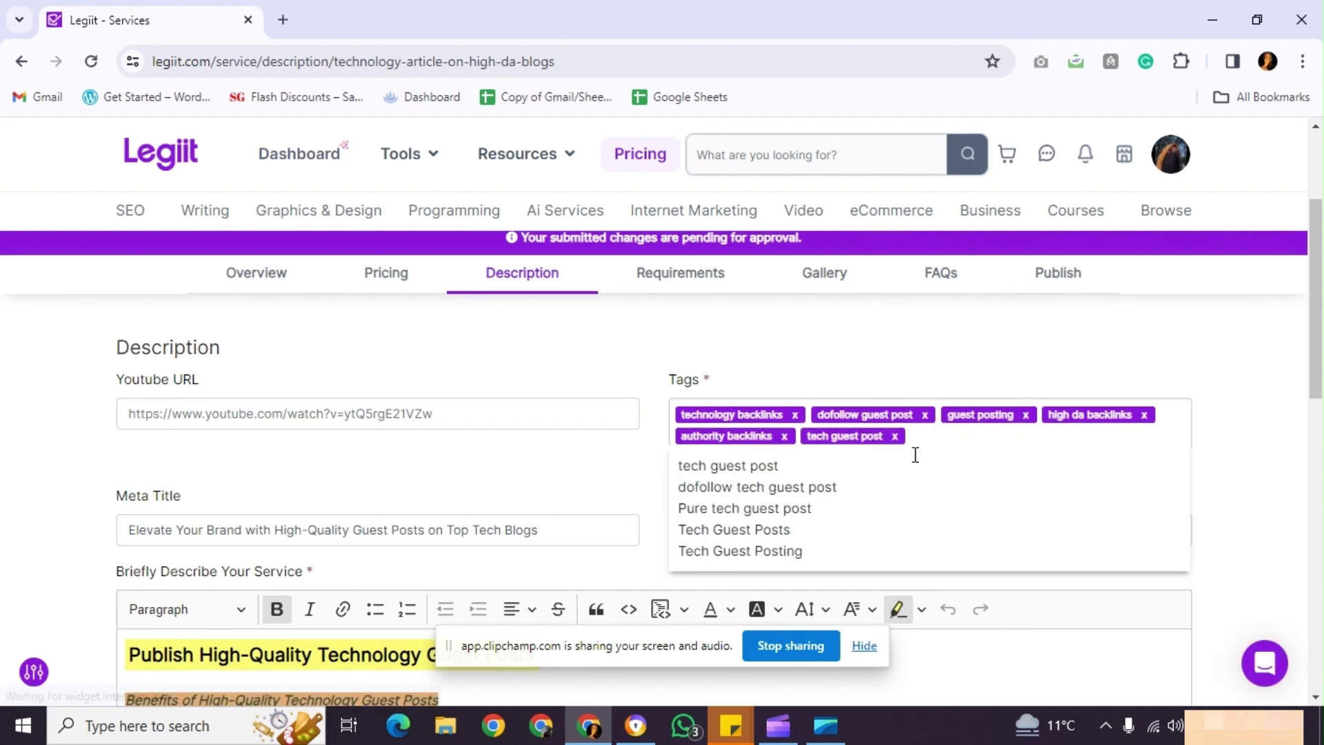
text(tech)
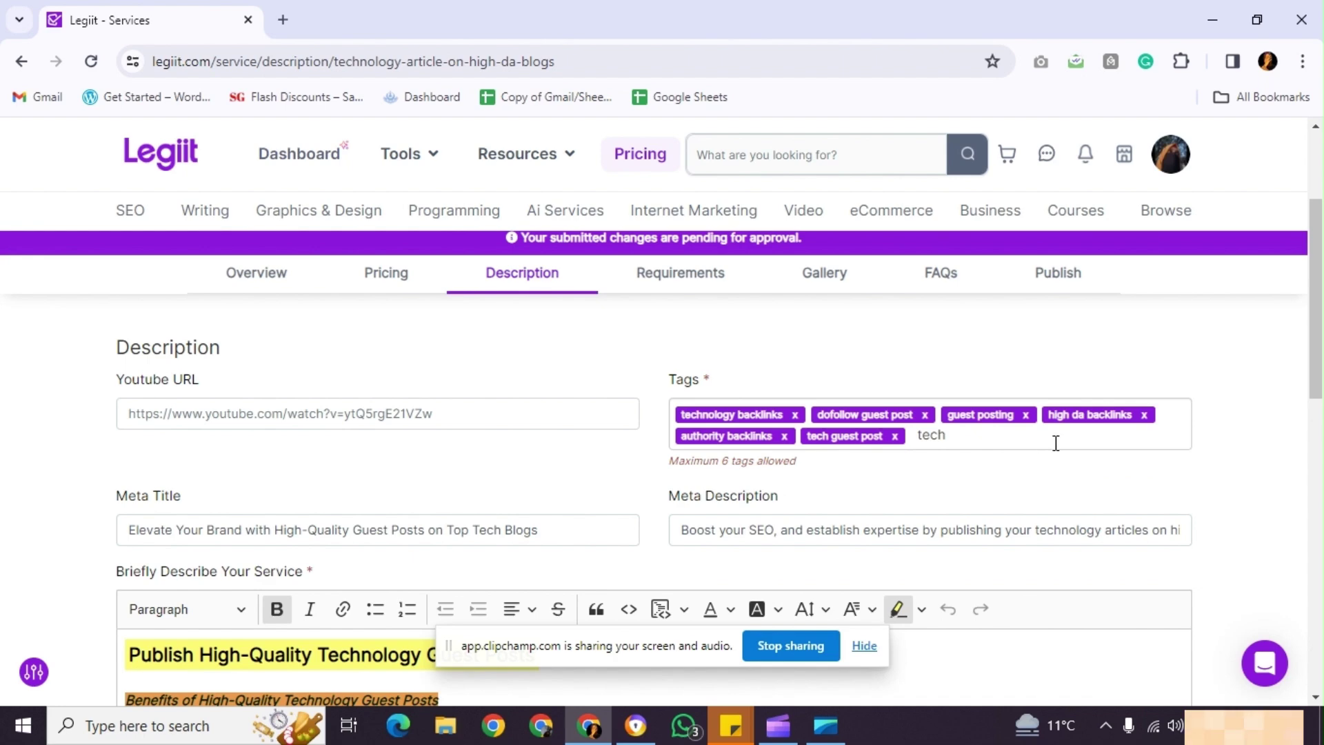
text(guest post)
key(BackSpace)
key(BackSpace)
key(BackSpace)
key(BackSpace)
key(BackSpace)
key(BackSpace)
key(BackSpace)
key(BackSpace)
key(BackSpace)
key(BackSpace)
key(BackSpace)
key(BackSpace)
key(BackSpace)
Save the service's description section and continue to the requirements section.
scroll(984, 295, down, 1)
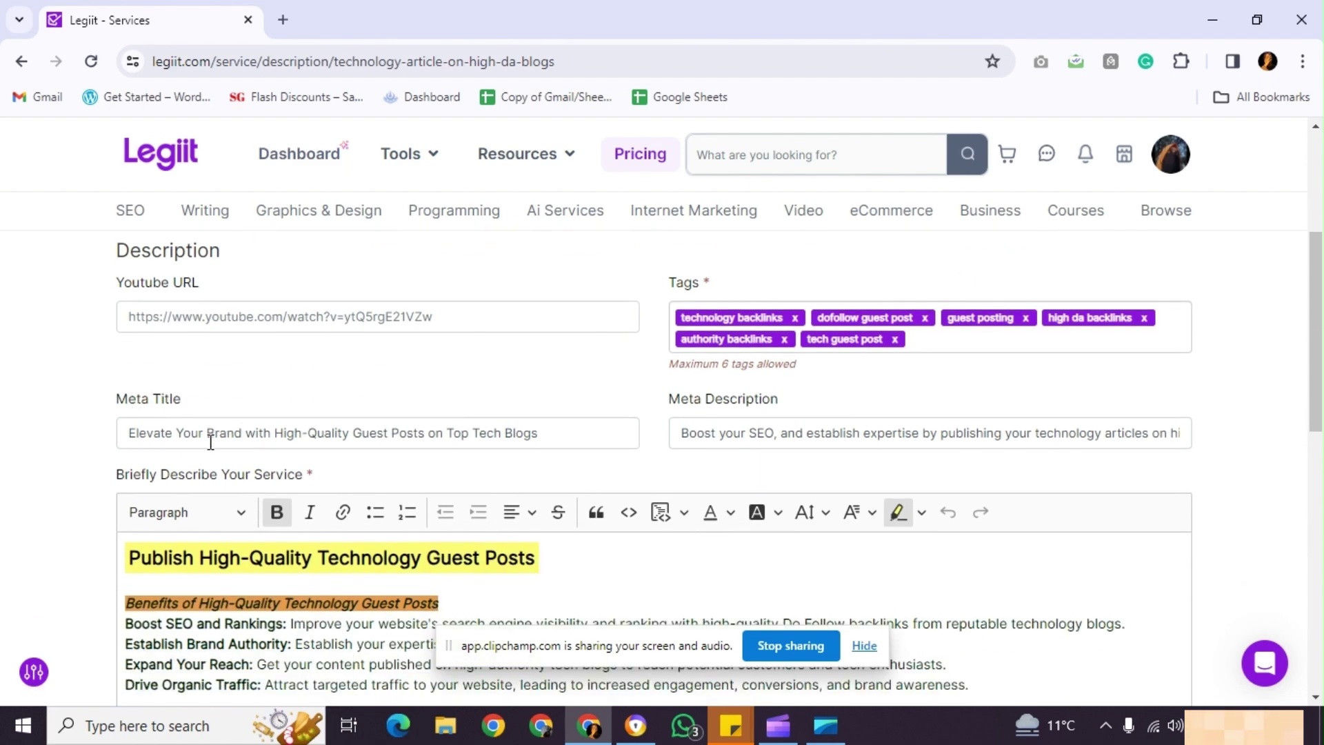
scroll(251, 403, up, 3)
scroll(325, 399, down, 4)
scroll(225, 383, up, 2)
scroll(491, 393, down, 8)
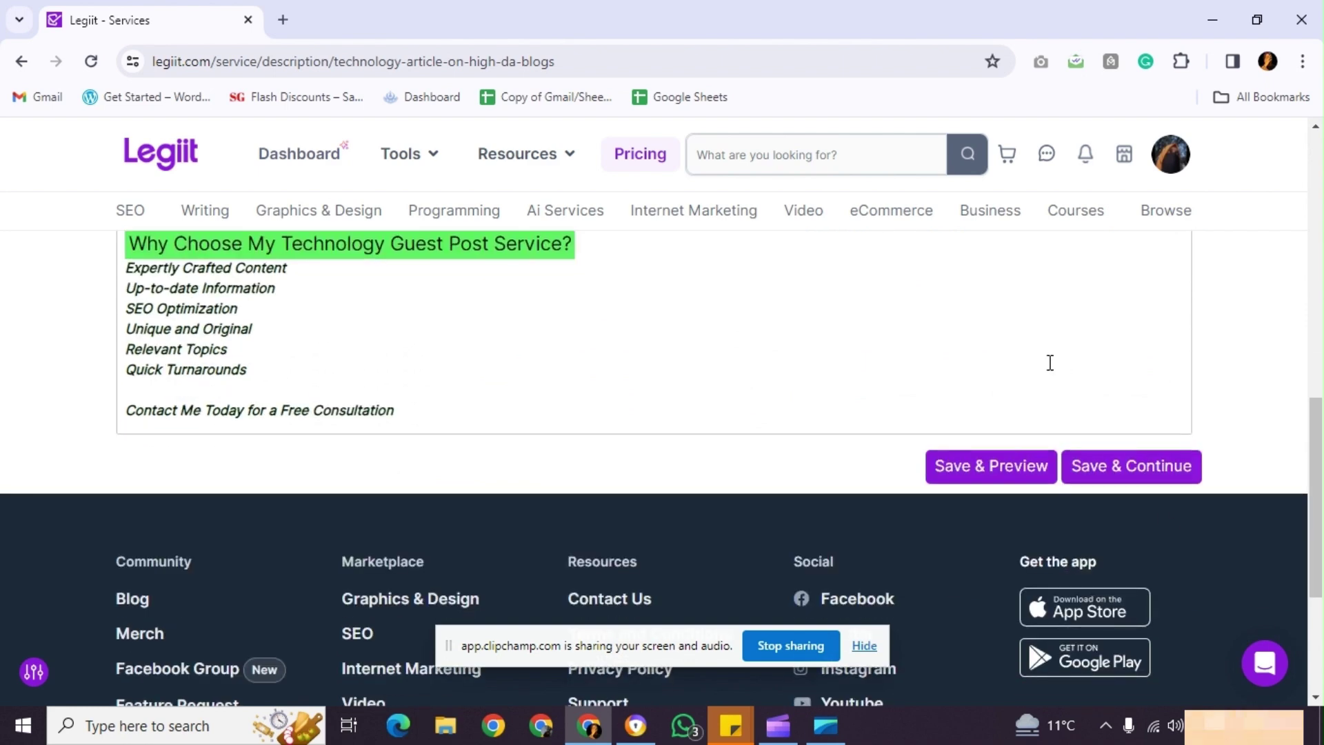
click(1096, 474)
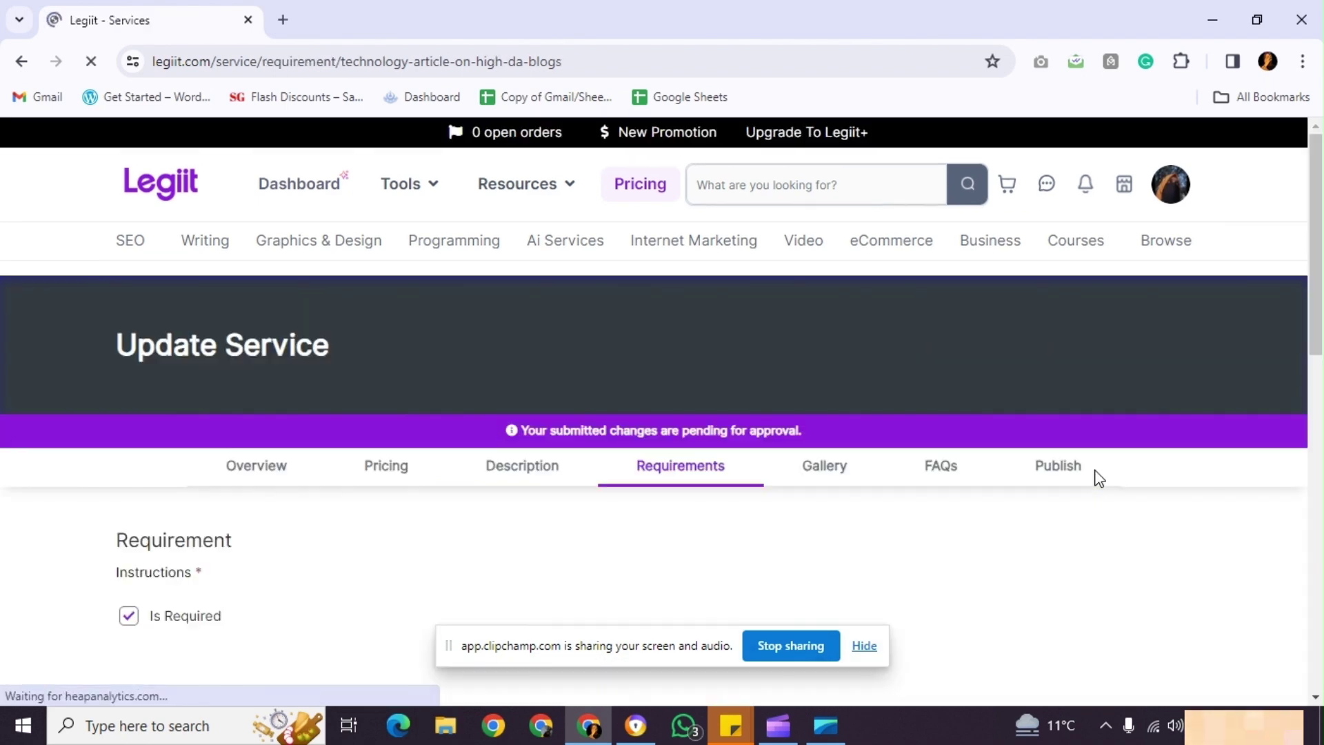
Go back from the requirements to the description and overview sections to check the tags, service title and subtitle.
scroll(710, 382, down, 4)
scroll(655, 373, up, 1)
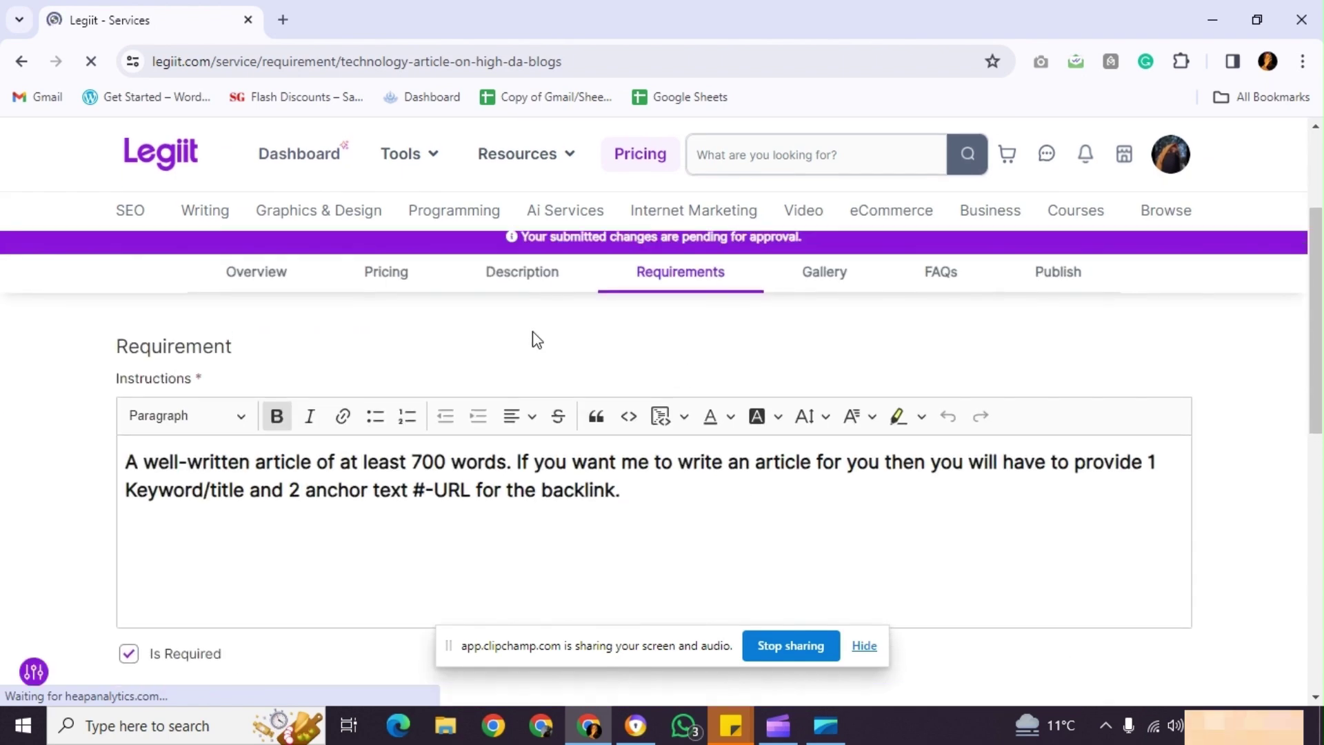
click(494, 279)
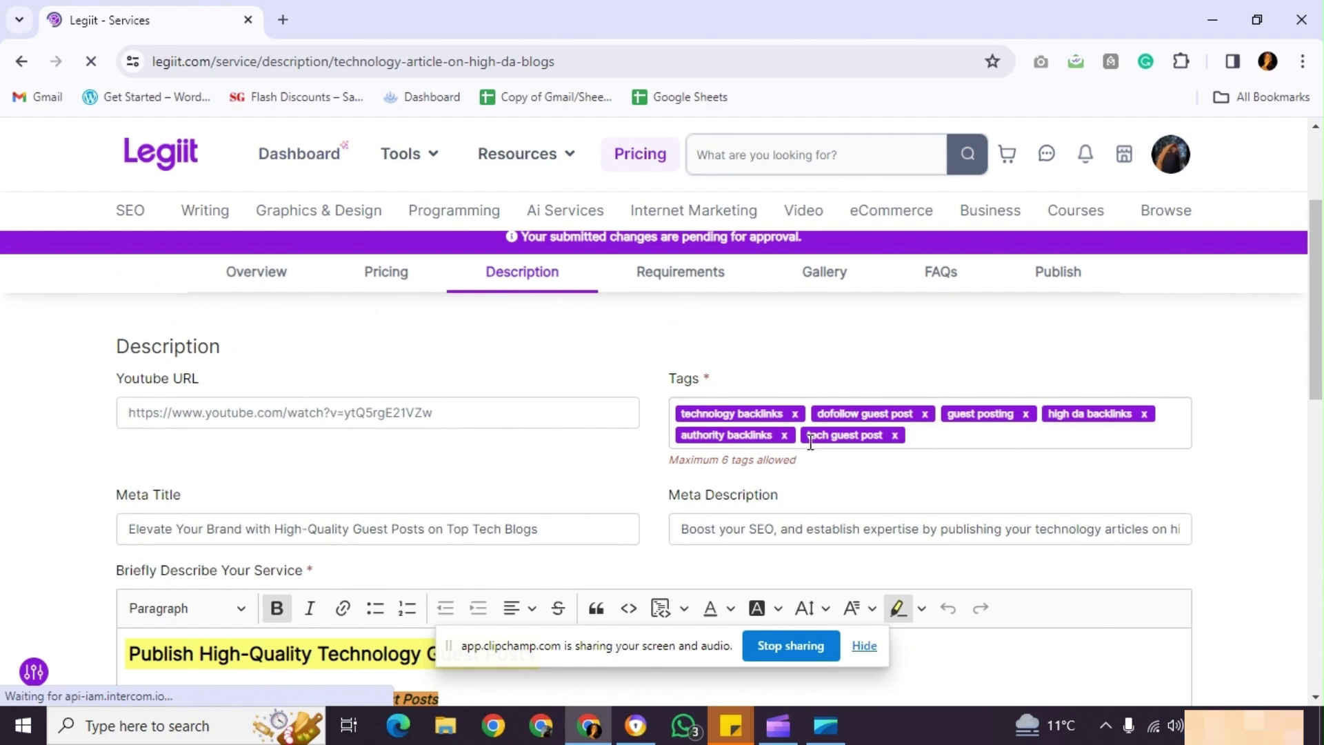
scroll(872, 510, down, 3)
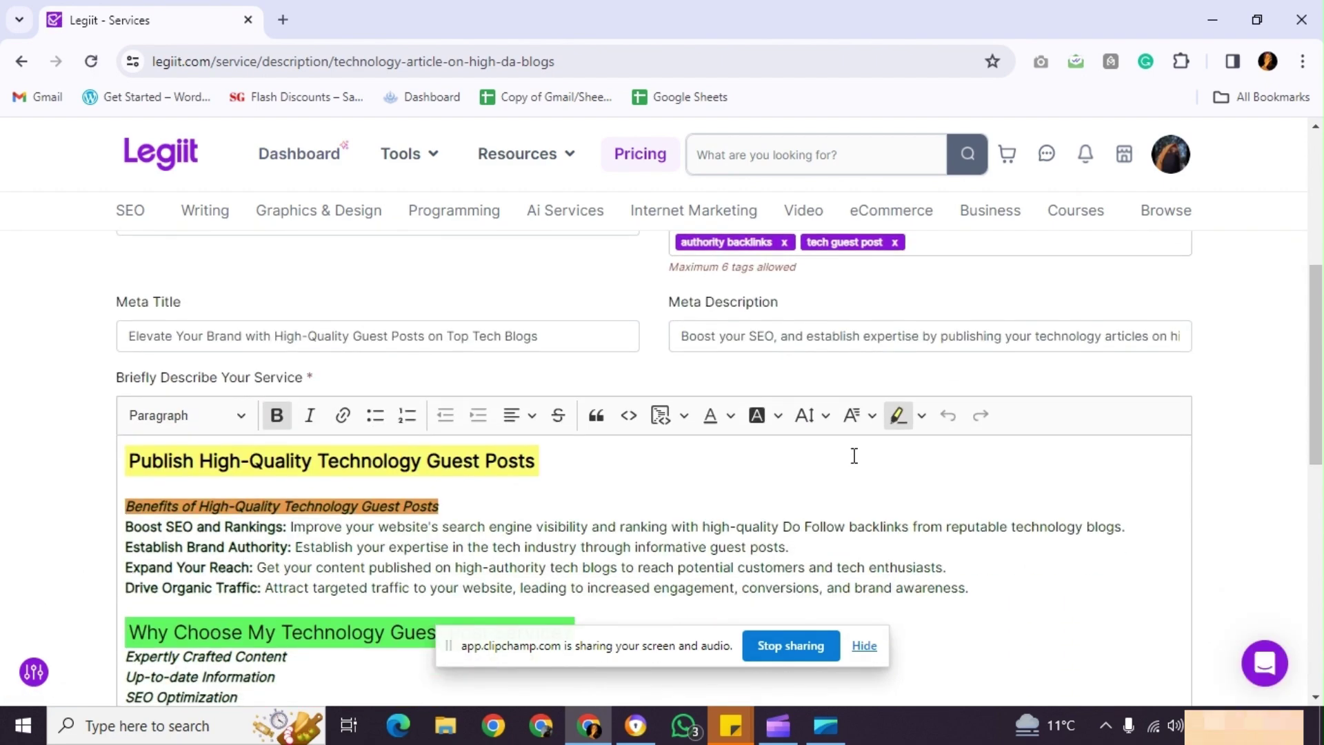
scroll(878, 387, up, 3)
click(250, 279)
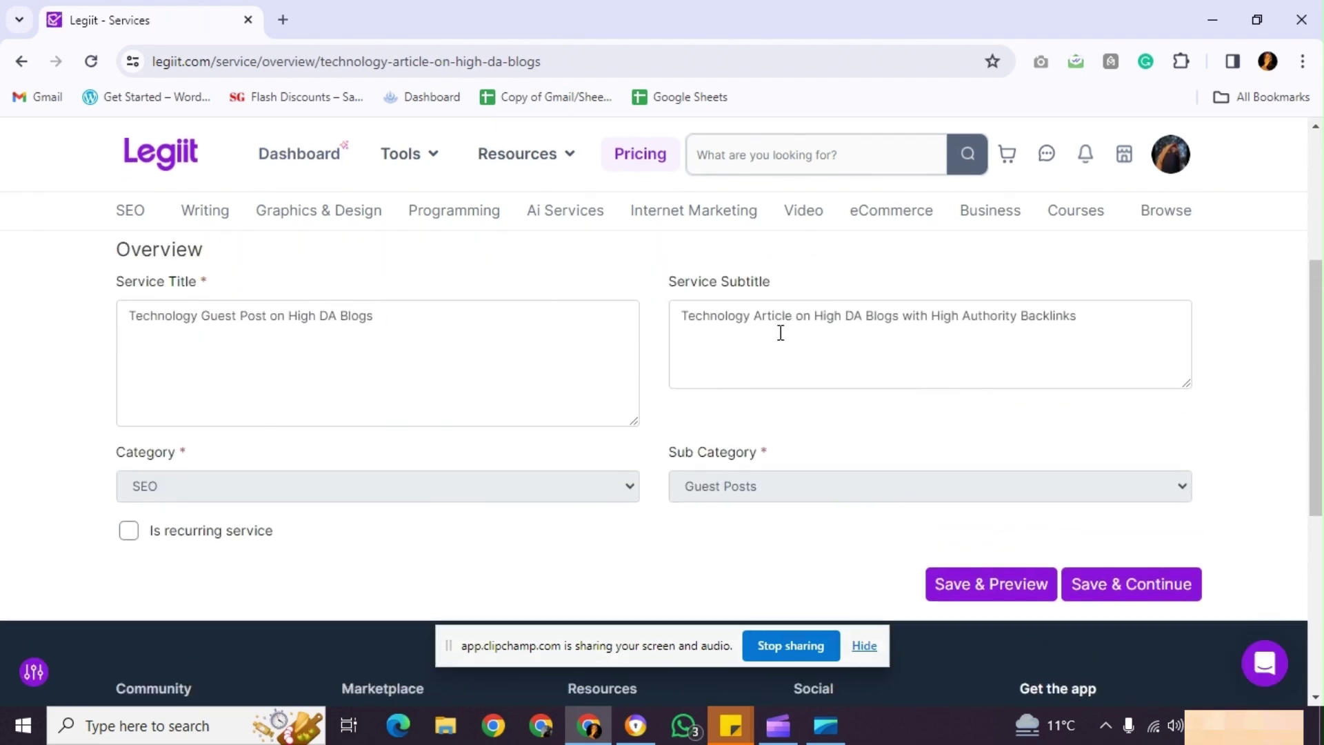
scroll(341, 321, up, 5)
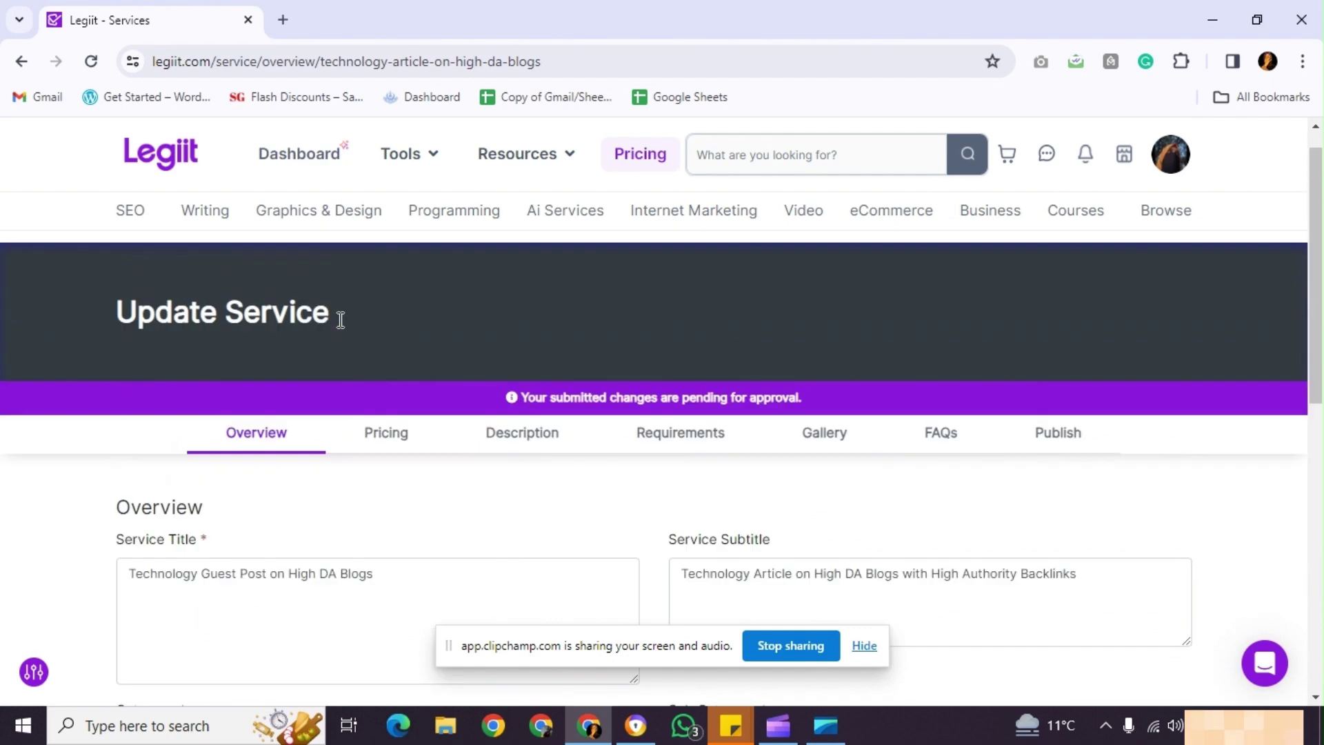
Return to the description section and read through the service description text.
click(533, 473)
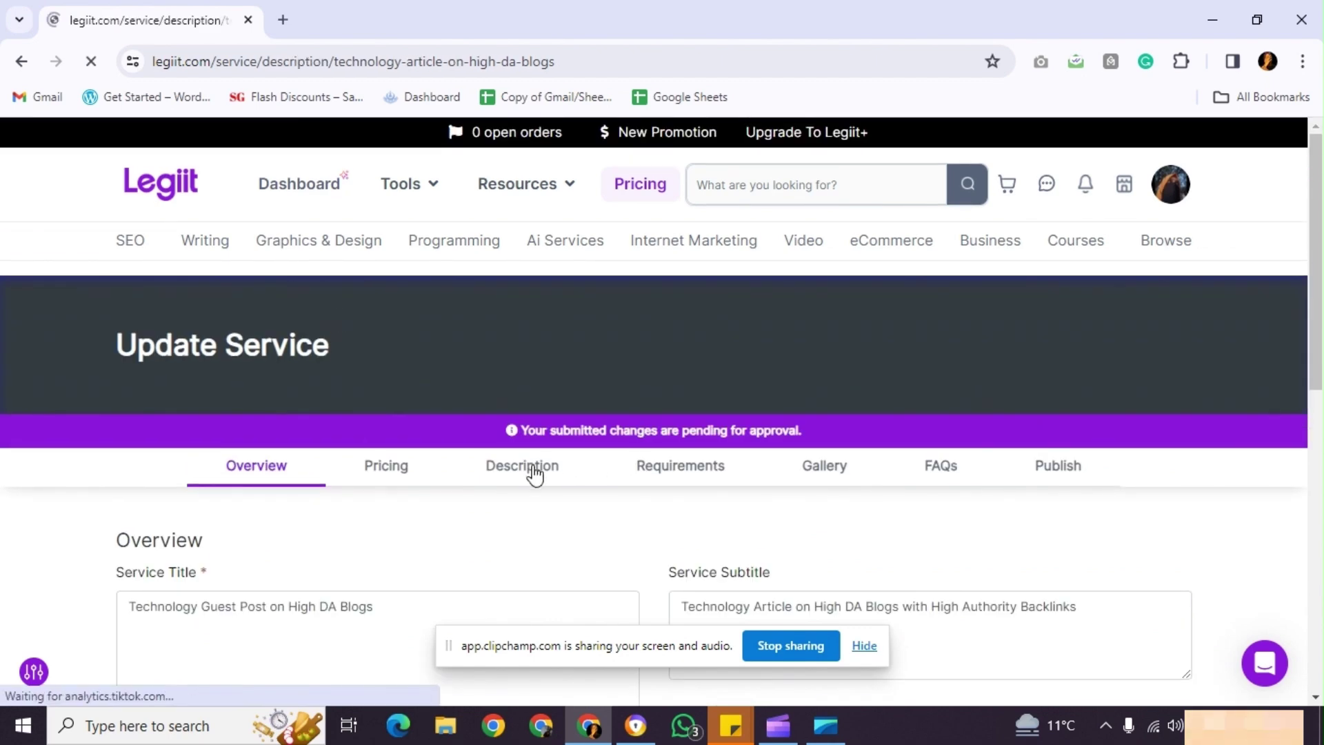
scroll(535, 476, down, 1)
scroll(535, 476, down, 4)
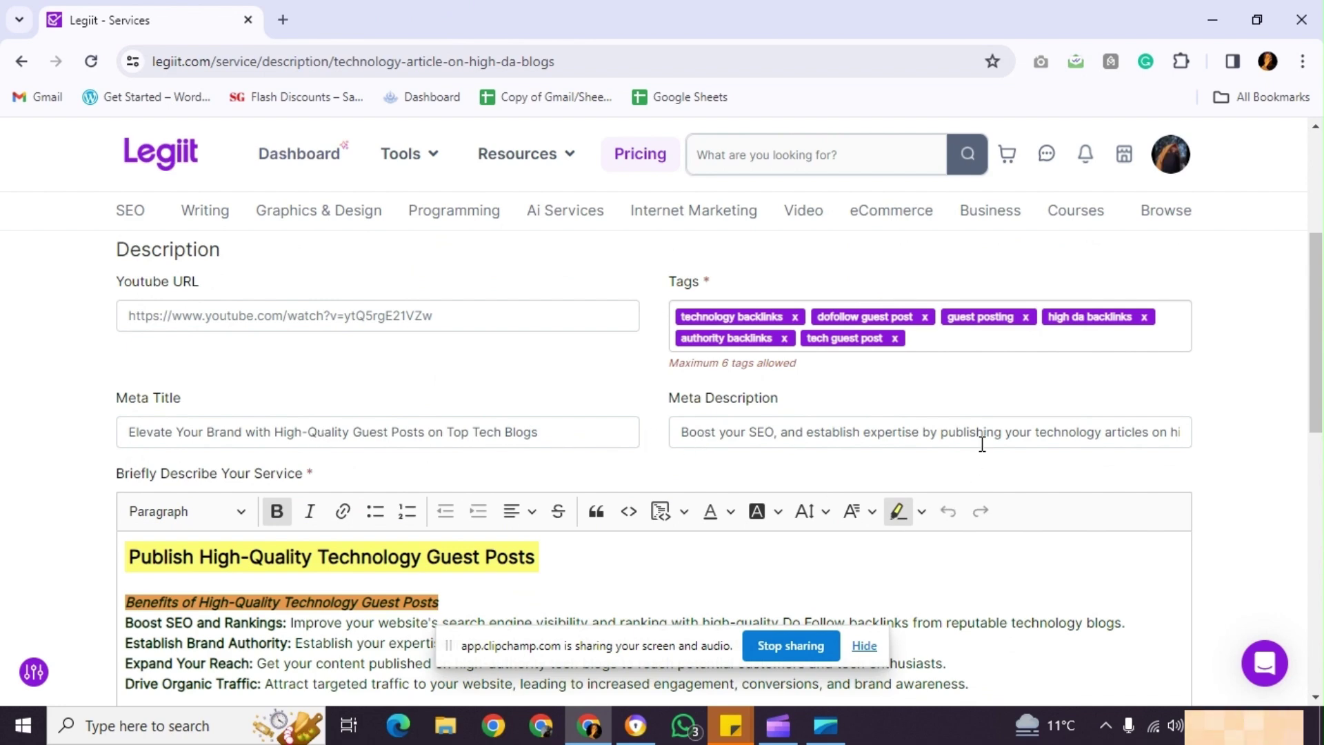
scroll(982, 442, down, 2)
scroll(565, 475, down, 2)
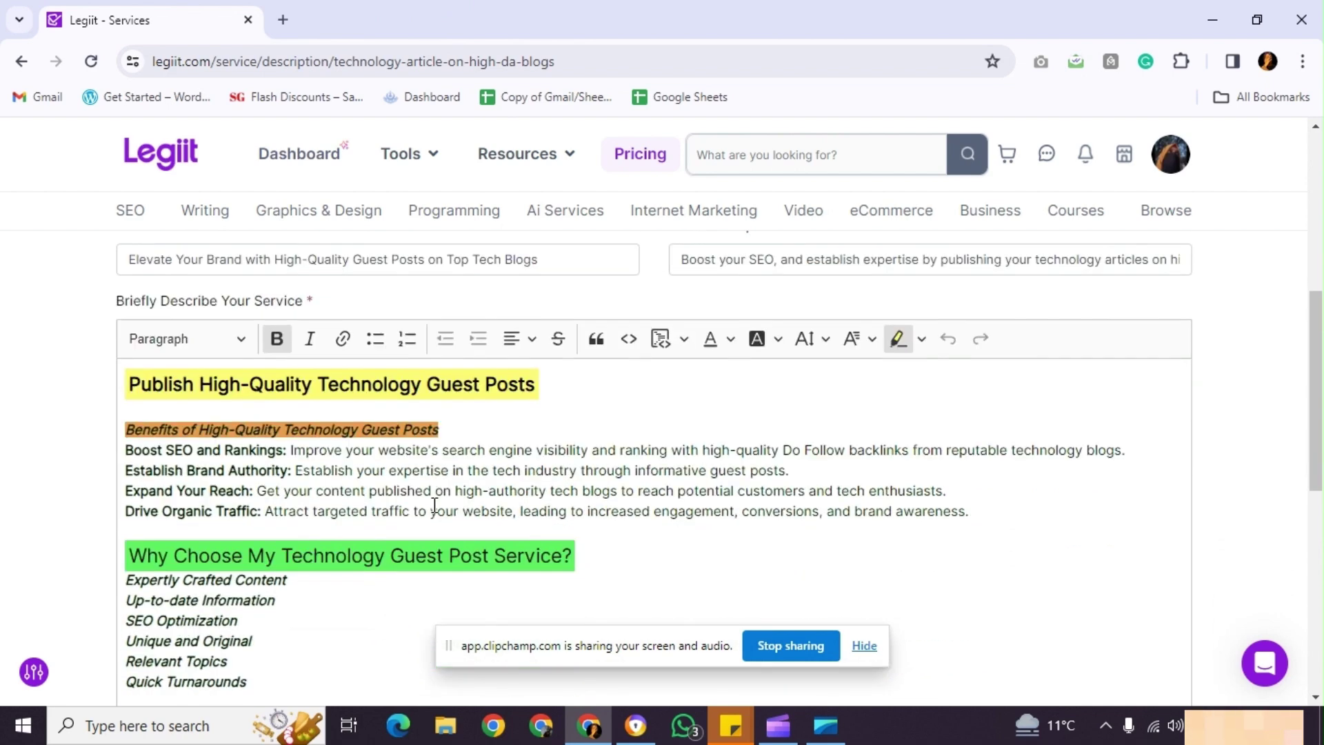
scroll(202, 392, down, 2)
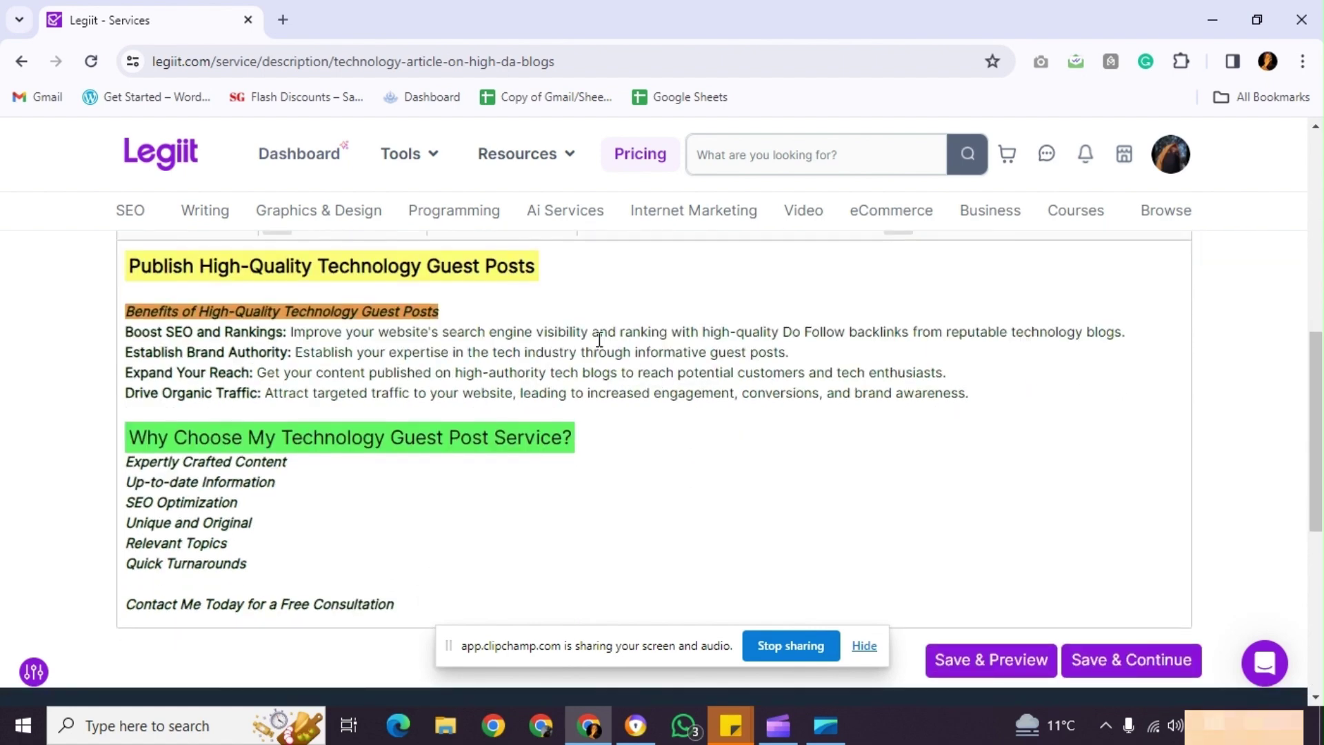
scroll(638, 360, up, 2)
scroll(386, 393, down, 2)
click(339, 409)
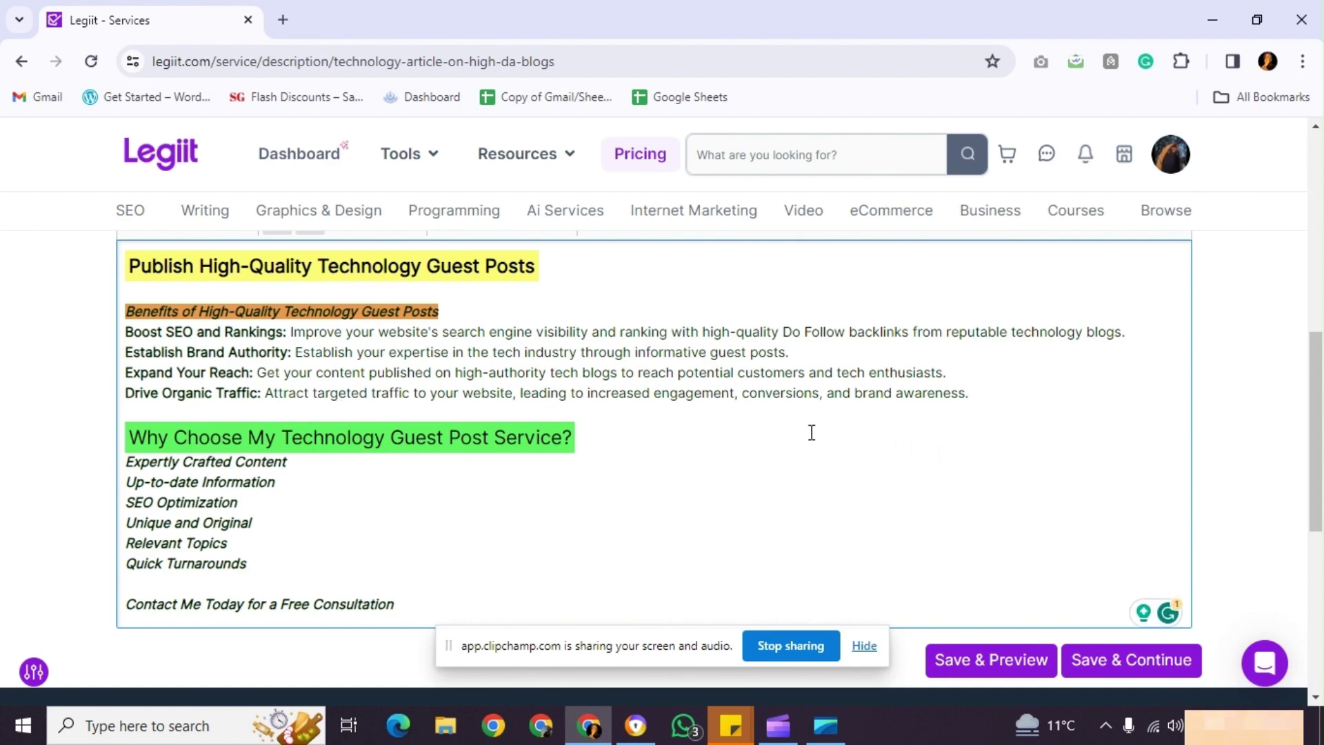
scroll(422, 312, down, 1)
scroll(262, 362, up, 3)
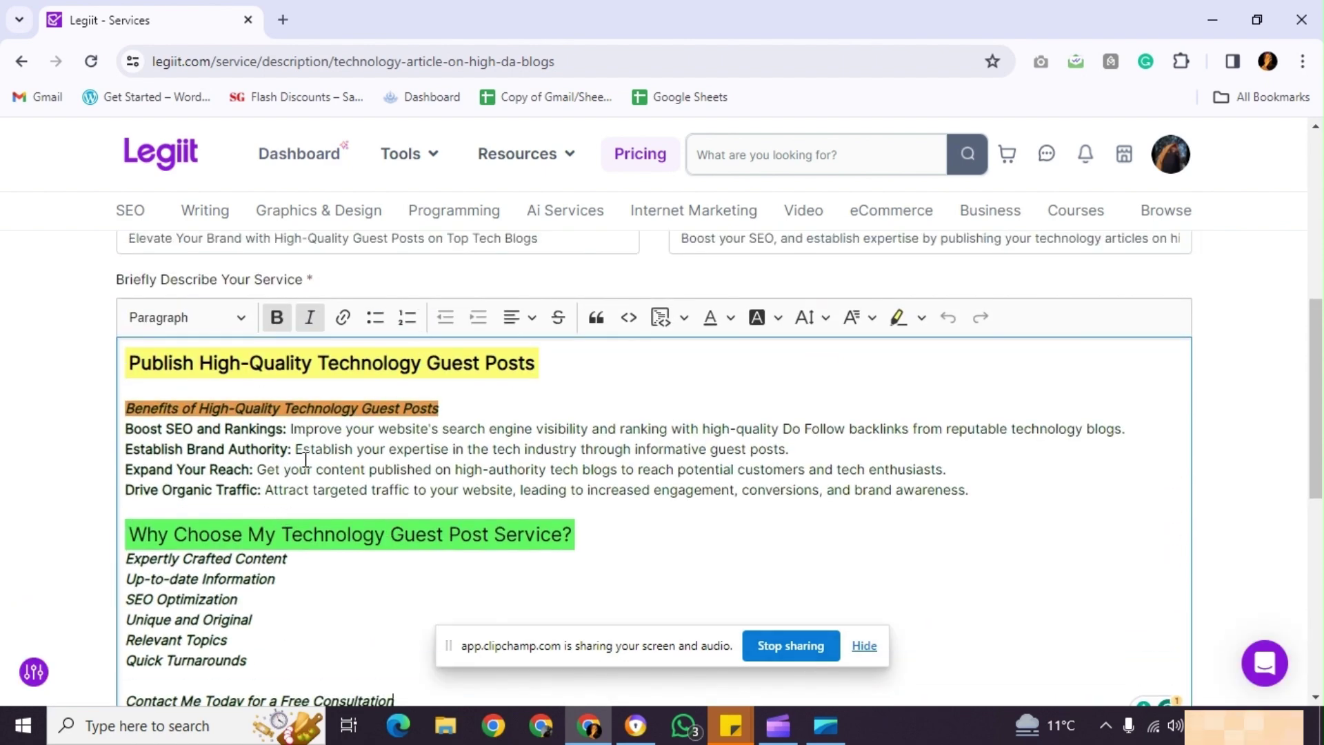
Try moving the texts of the first two benefits onto separate lines below their bold labels.
click(291, 427)
key(Return)
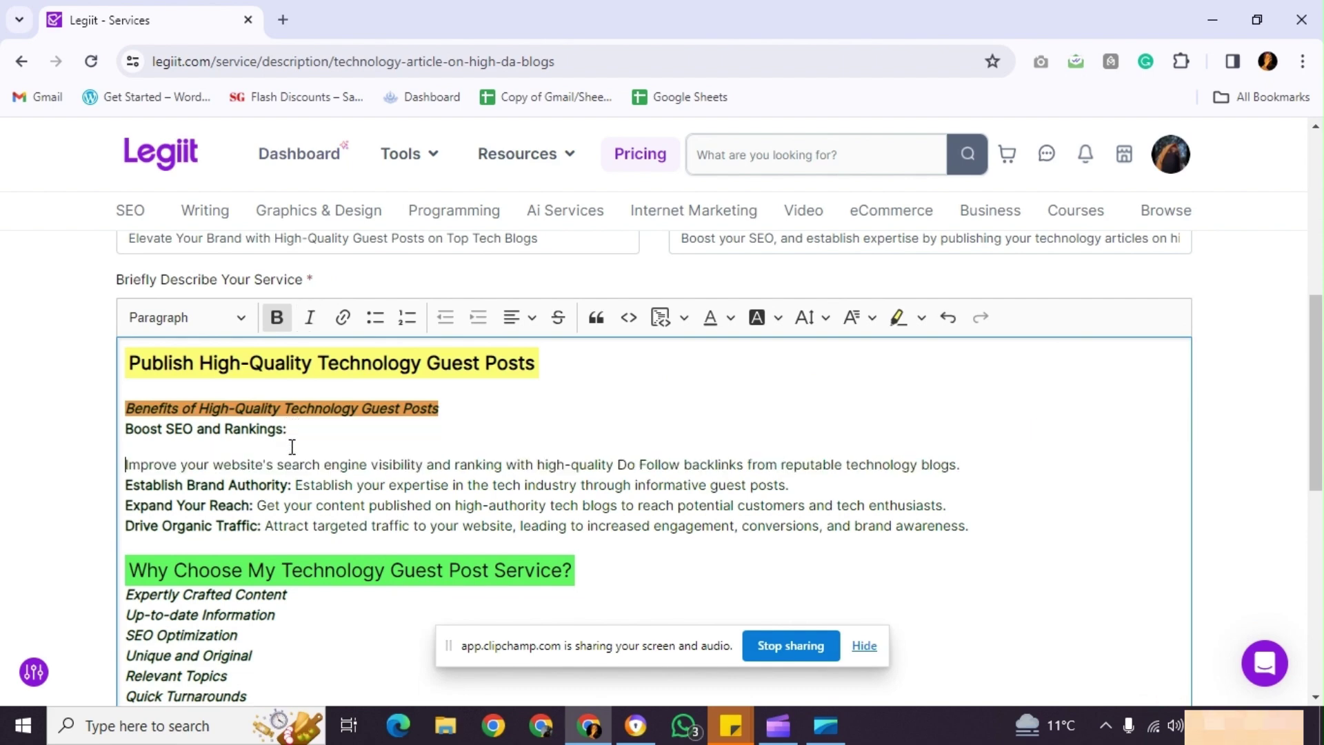
click(294, 486)
key(Return)
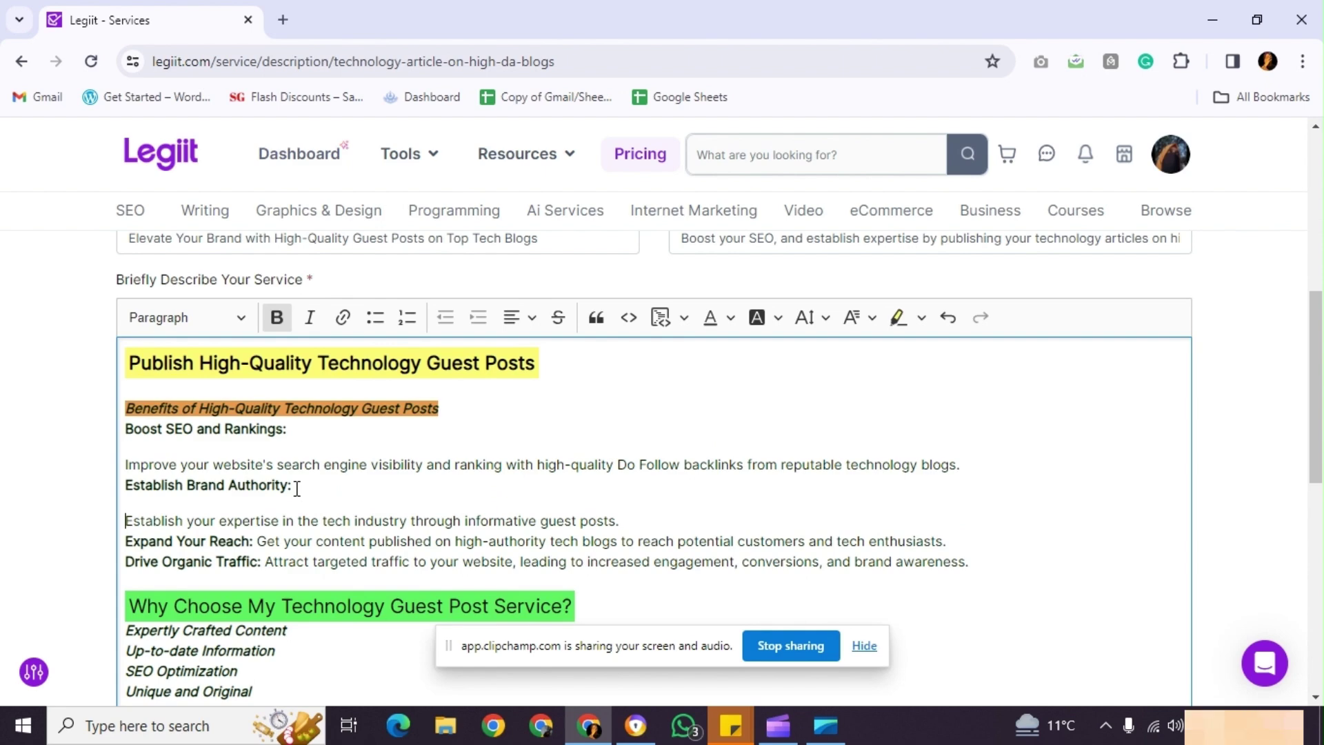
Start the Establish Brand Authority benefit in a new paragraph, apart from the Boost SEO and Rankings benefit.
click(128, 483)
key(Return)
key(BackSpace)
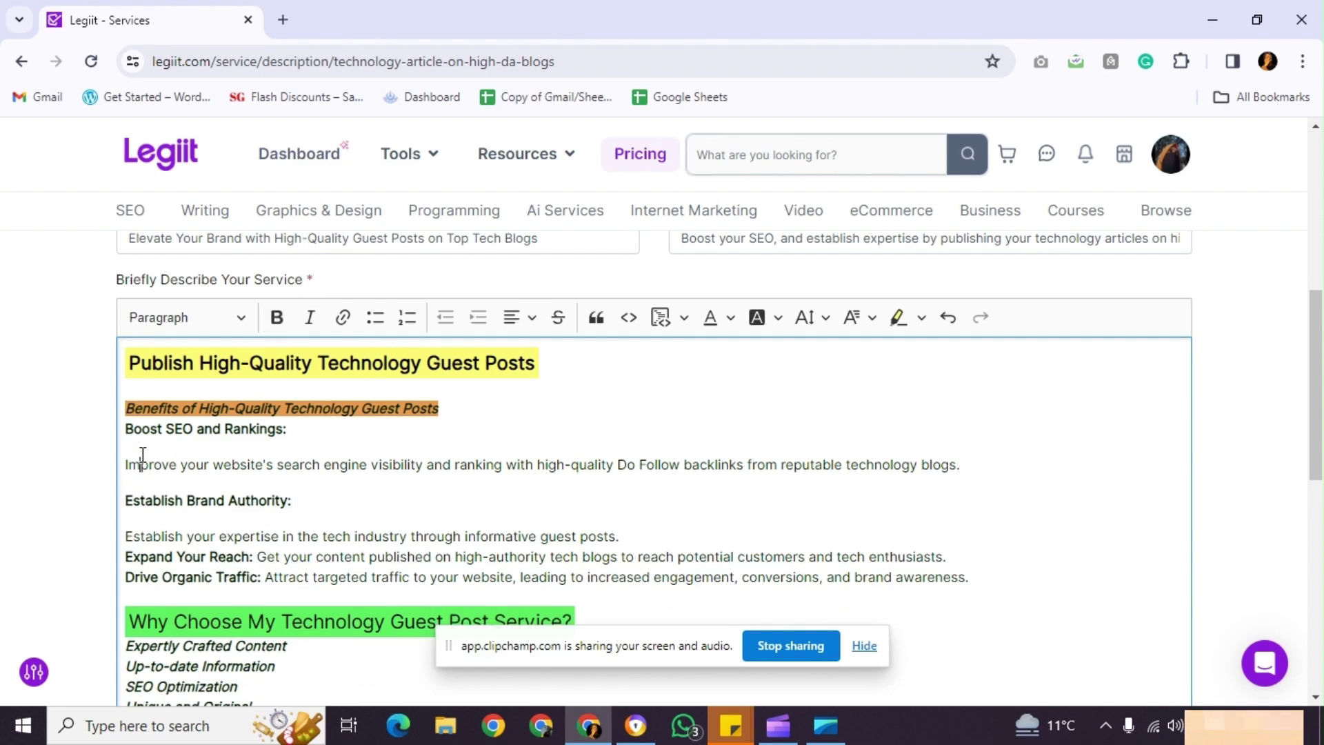
Rejoin the texts of the first two benefits with their bold labels on the same line.
click(123, 464)
key(BackSpace)
key(BackSpace)
click(123, 498)
key(BackSpace)
key(BackSpace)
click(126, 486)
key(Return)
key(BackSpace)
click(815, 469)
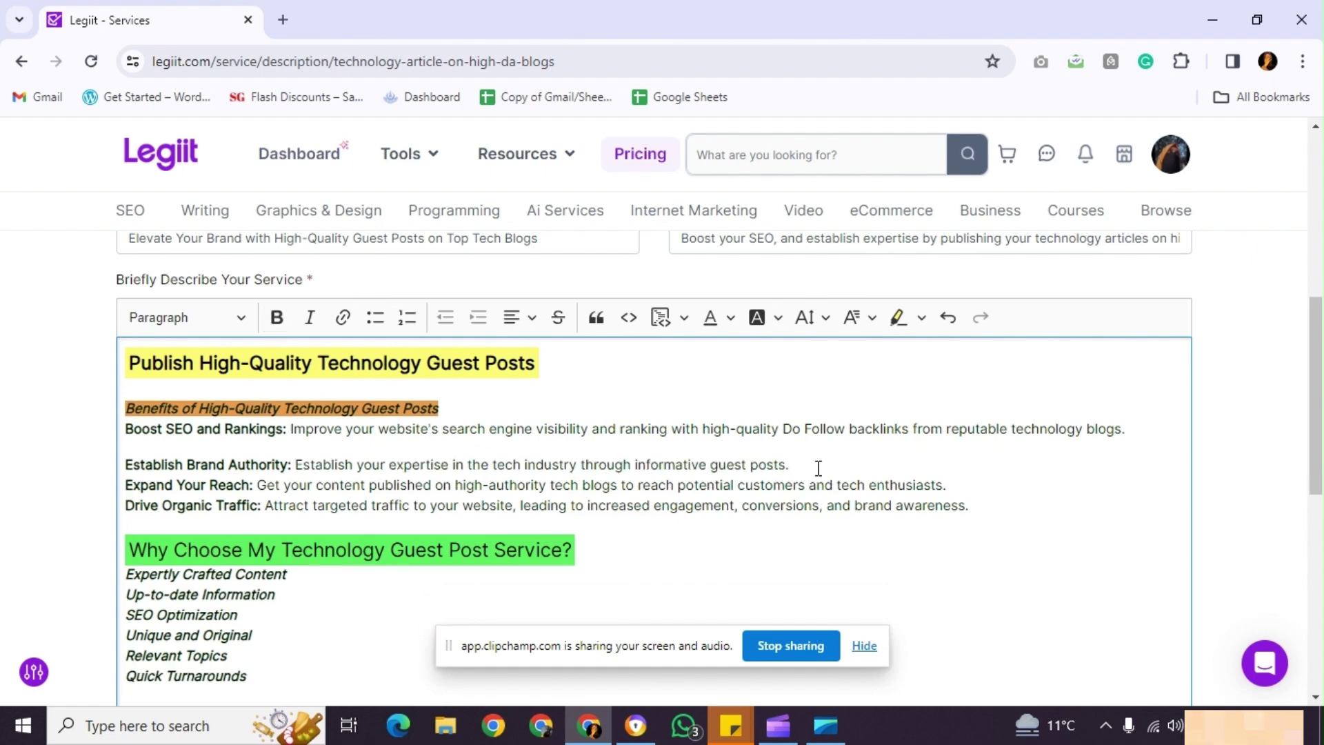
key(Return)
click(976, 520)
key(Return)
key(BackSpace)
key(Up)
key(BackSpace)
key(Up)
Try formatting the four benefit lines as a bulleted list.
drag(125, 428, 262, 505)
click(378, 318)
key(ctrl+z)
Split the Boost SEO and Rankings line from the Benefits heading and format the benefit paragraphs as a bulleted list.
key(Home)
key(shift+End)
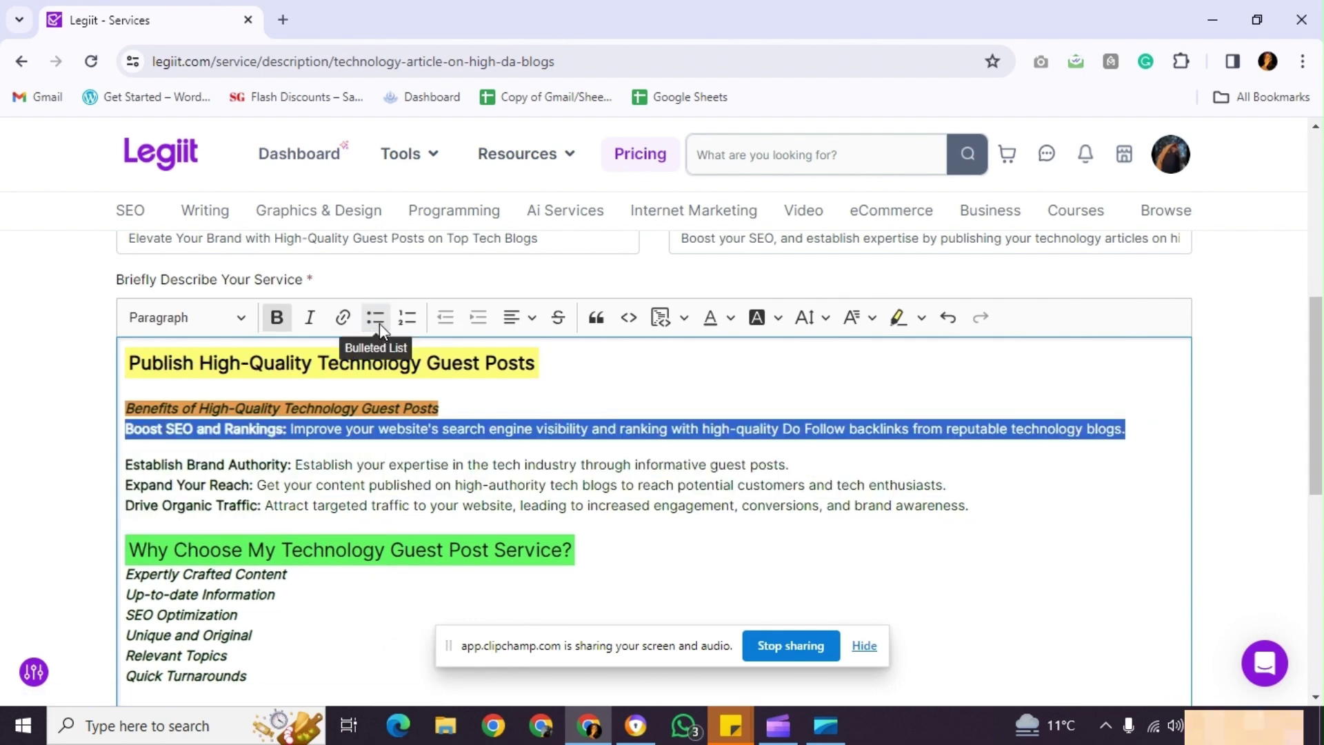
key(Left)
key(Return)
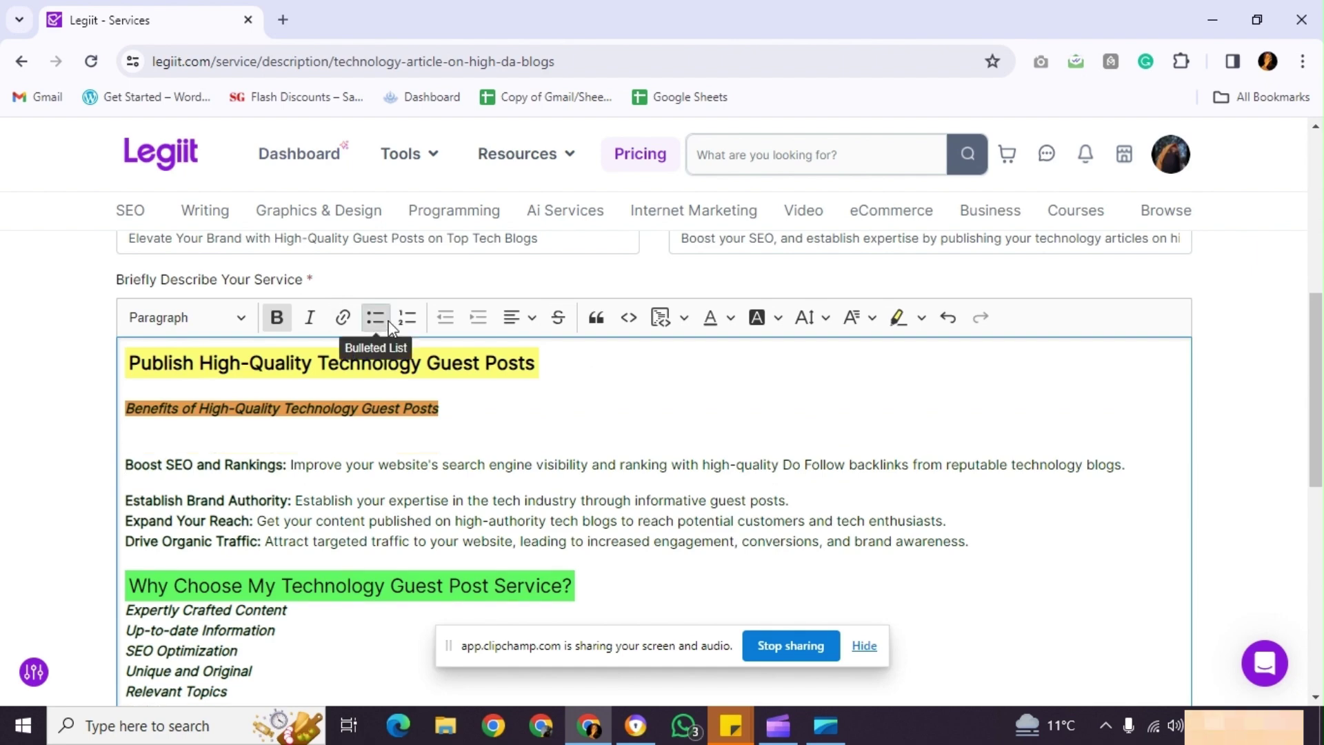
click(375, 317)
click(376, 317)
click(376, 318)
click(375, 318)
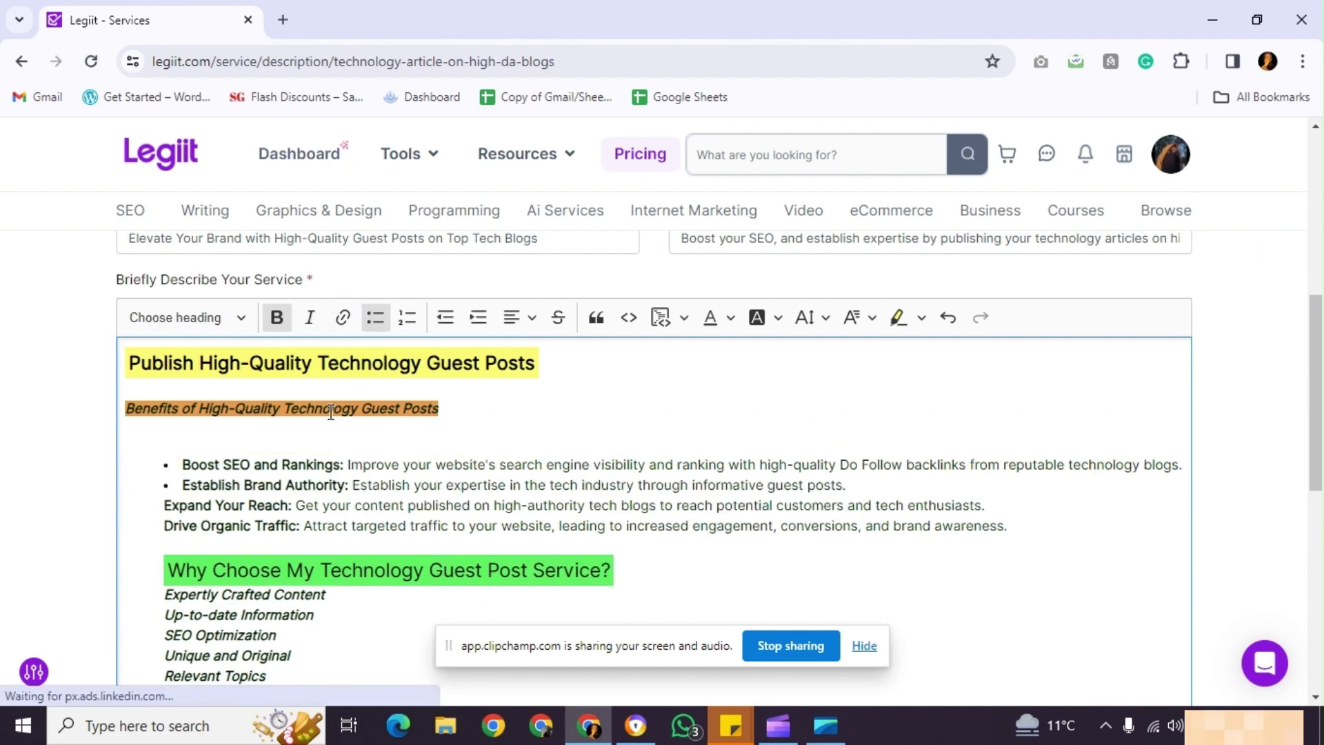
Take the text from the Establish Brand Authority benefit onward back out of the bulleted list.
triple_click(196, 503)
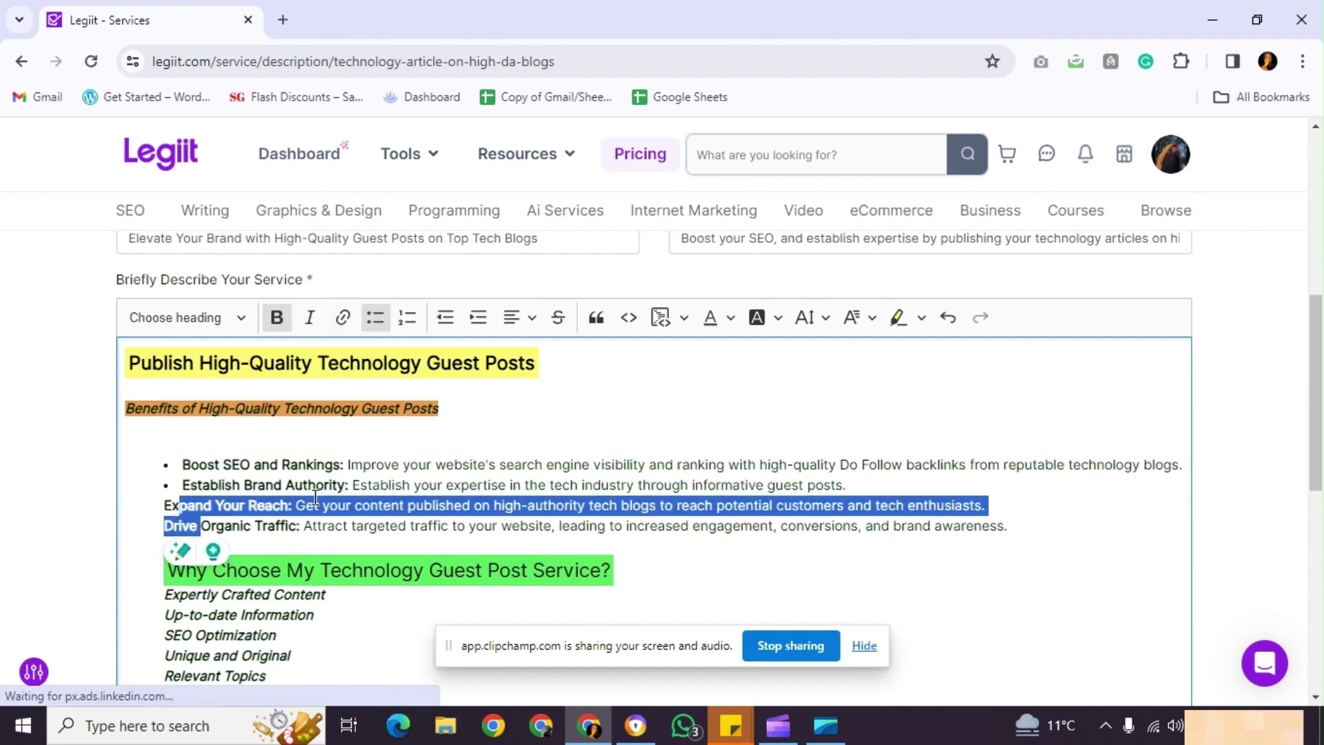
click(180, 545)
key(Delete)
click(375, 317)
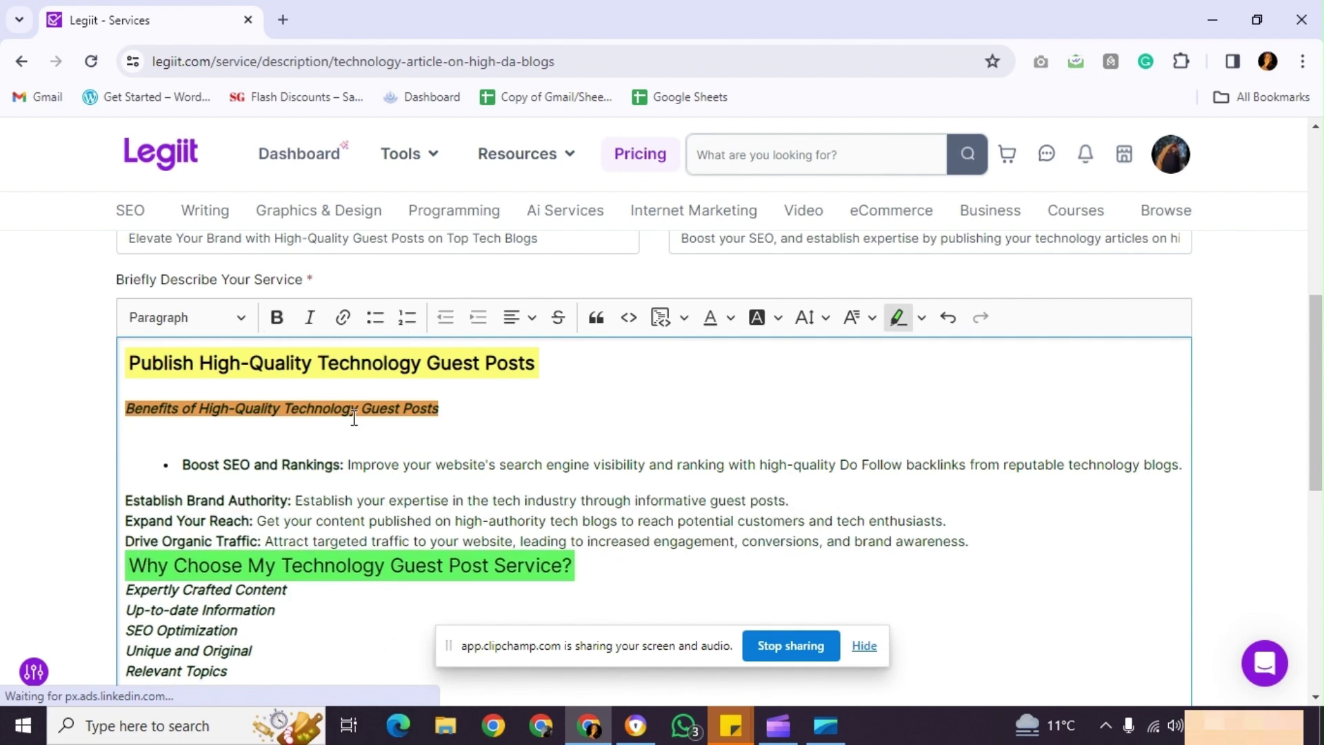
Separate the "Why Choose My Technology Guest Post Service?" heading from the benefits and make Establish Brand Authority its own bullet.
click(1007, 540)
key(Return)
click(126, 502)
key(BackSpace)
key(Return)
Turn Expand Your Reach and Drive Organic Traffic into separate bullets and delete the blank line above the list.
click(172, 505)
key(BackSpace)
key(Return)
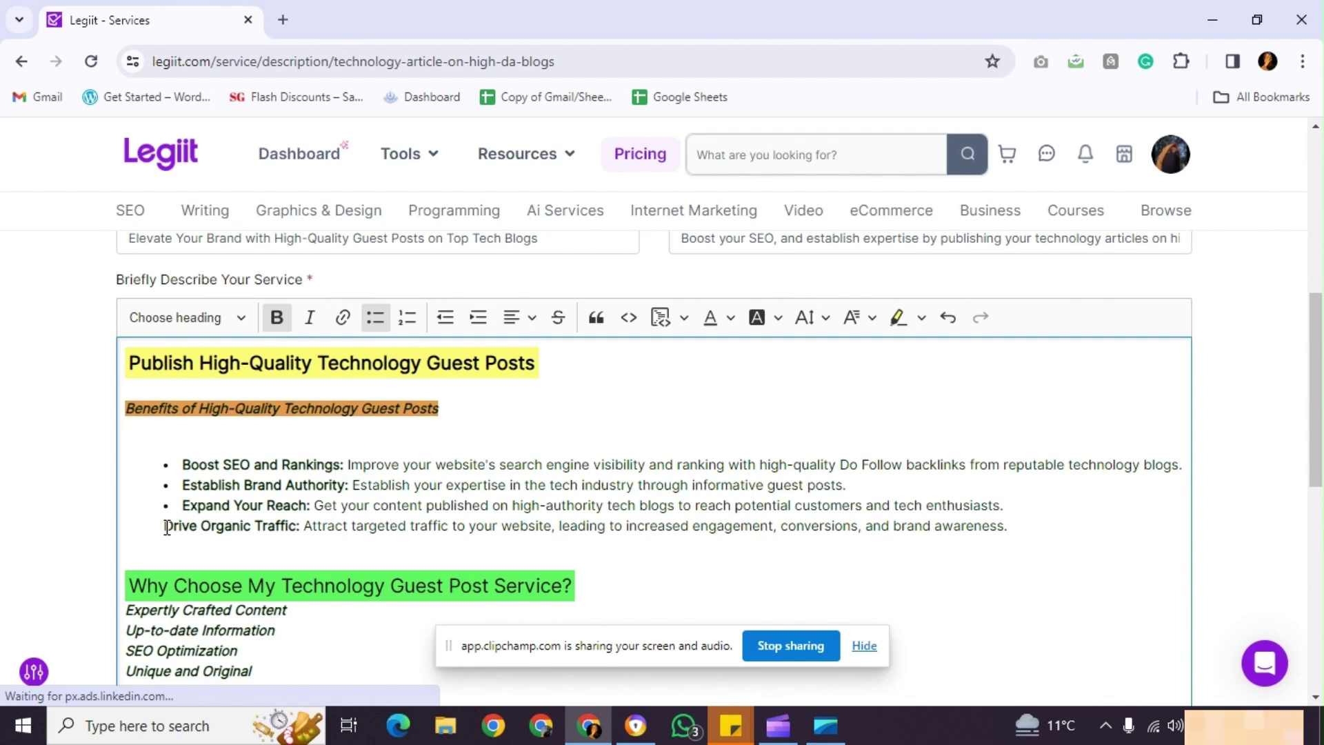
click(166, 525)
key(BackSpace)
key(Return)
click(208, 438)
key(BackSpace)
Give the "Benefits of High-Quality Technology Guest Posts" heading a light grey background and a larger font size.
triple_click(228, 414)
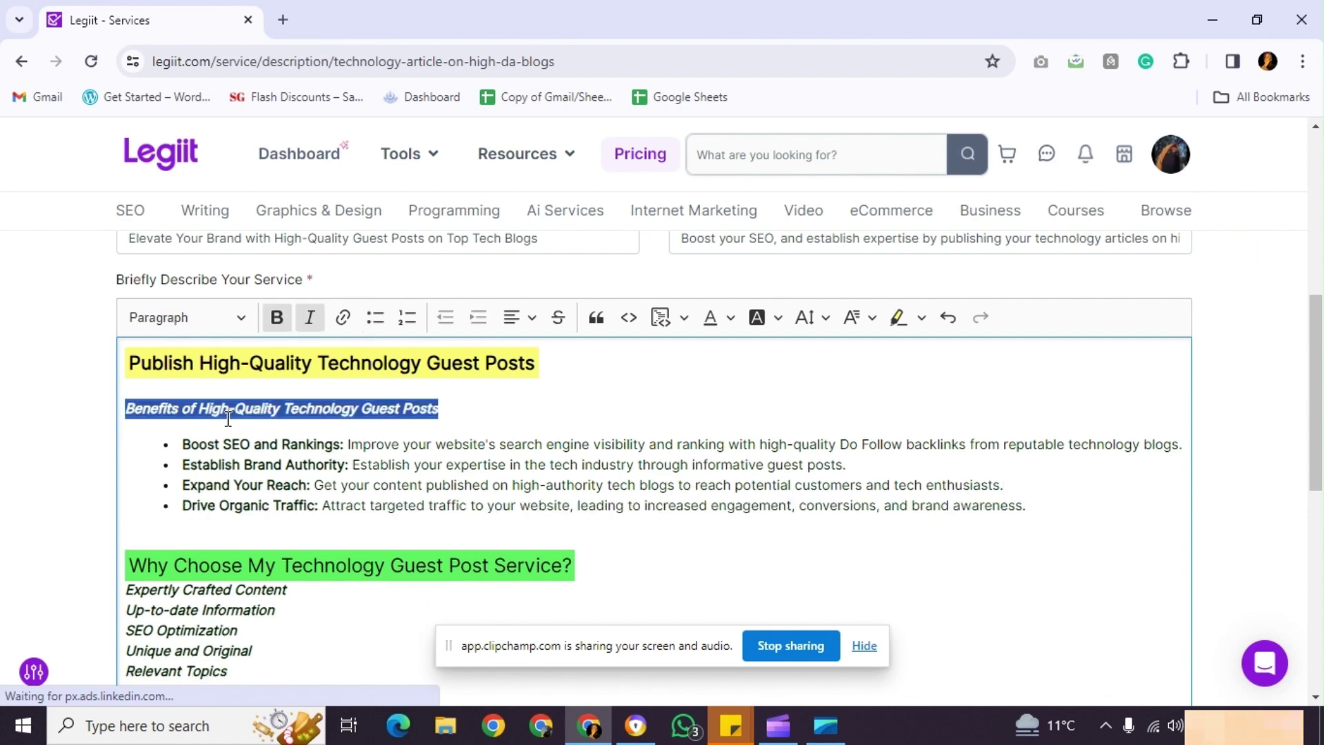
click(718, 321)
click(762, 317)
click(812, 394)
click(804, 317)
click(850, 460)
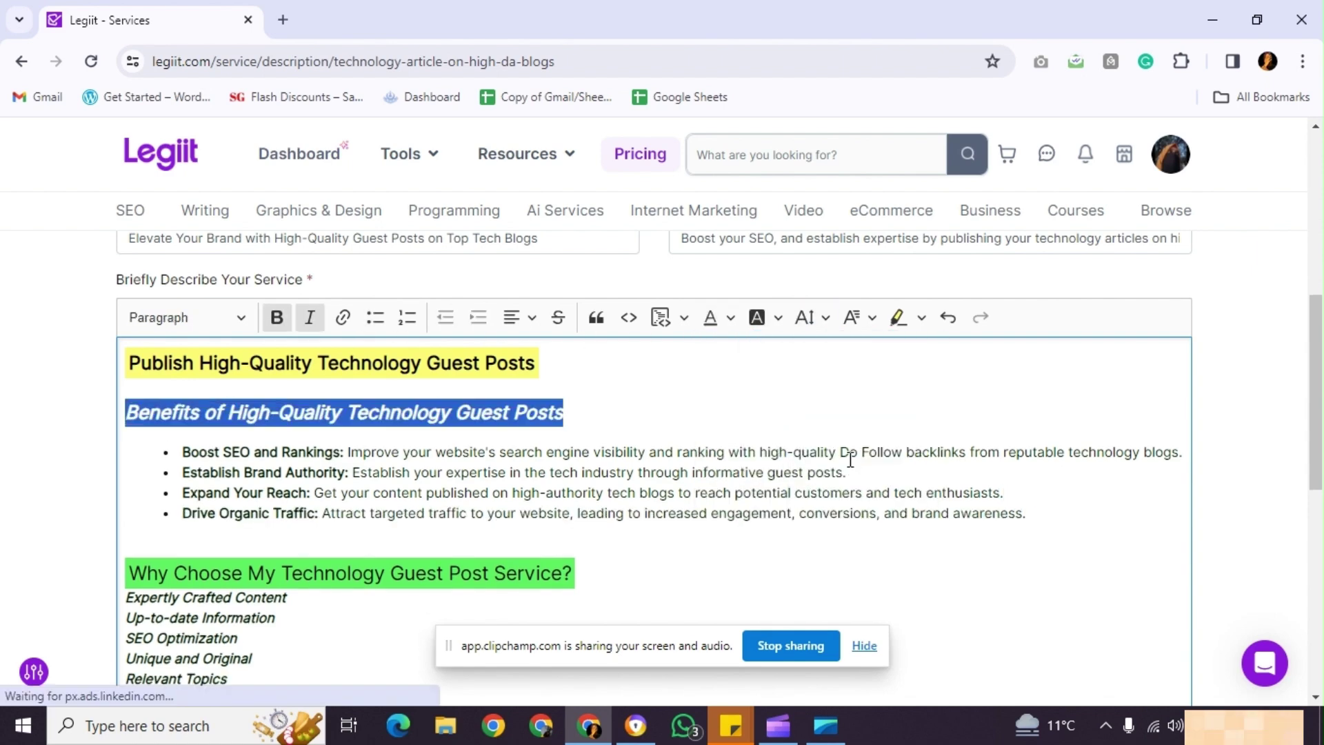
Increase the font size of the "Publish High-Quality Technology Guest Posts" title.
triple_click(820, 362)
click(805, 317)
click(814, 508)
Try other text alignments on the description's title and Benefits heading, returning them to left alignment.
click(518, 317)
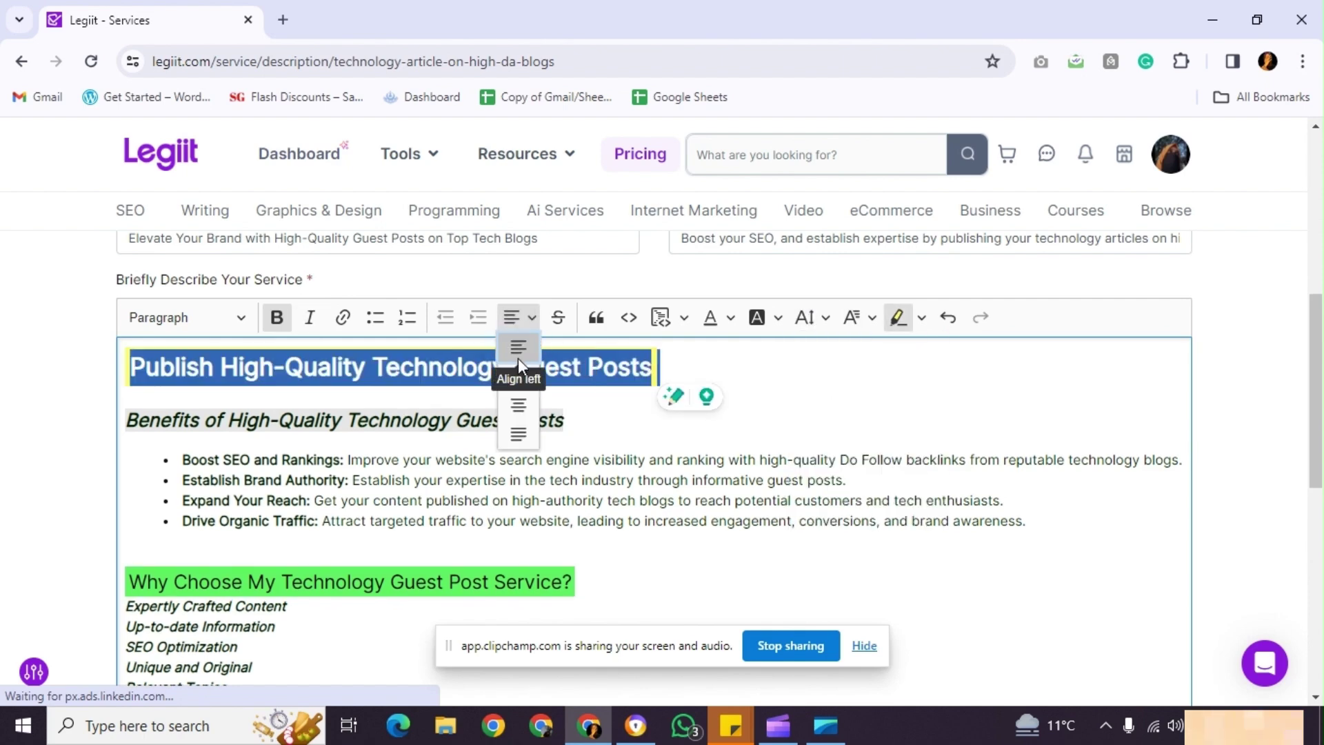
click(518, 375)
triple_click(524, 420)
click(519, 317)
click(523, 350)
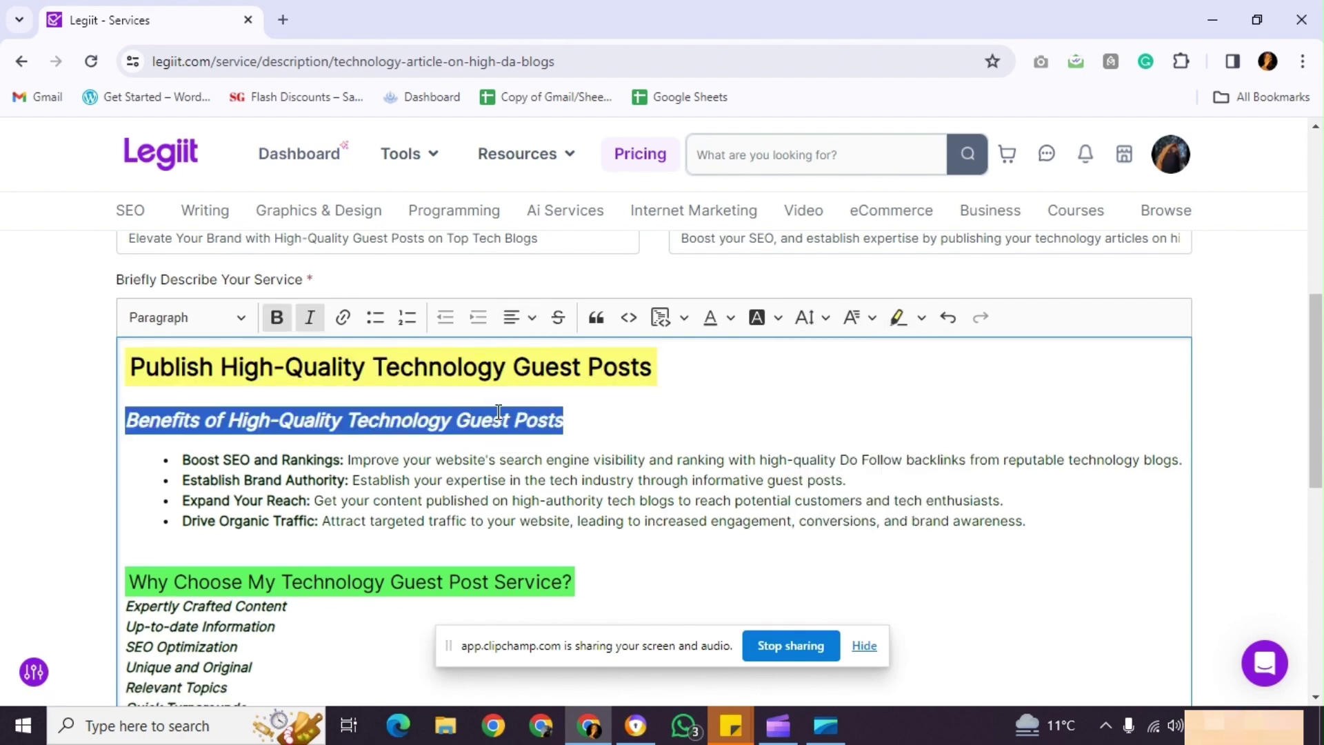
click(518, 317)
click(518, 376)
click(435, 419)
key(BackSpace)
key(Return)
click(518, 317)
click(520, 348)
Save the reformatted service description and continue to the requirements section.
scroll(524, 413, down, 5)
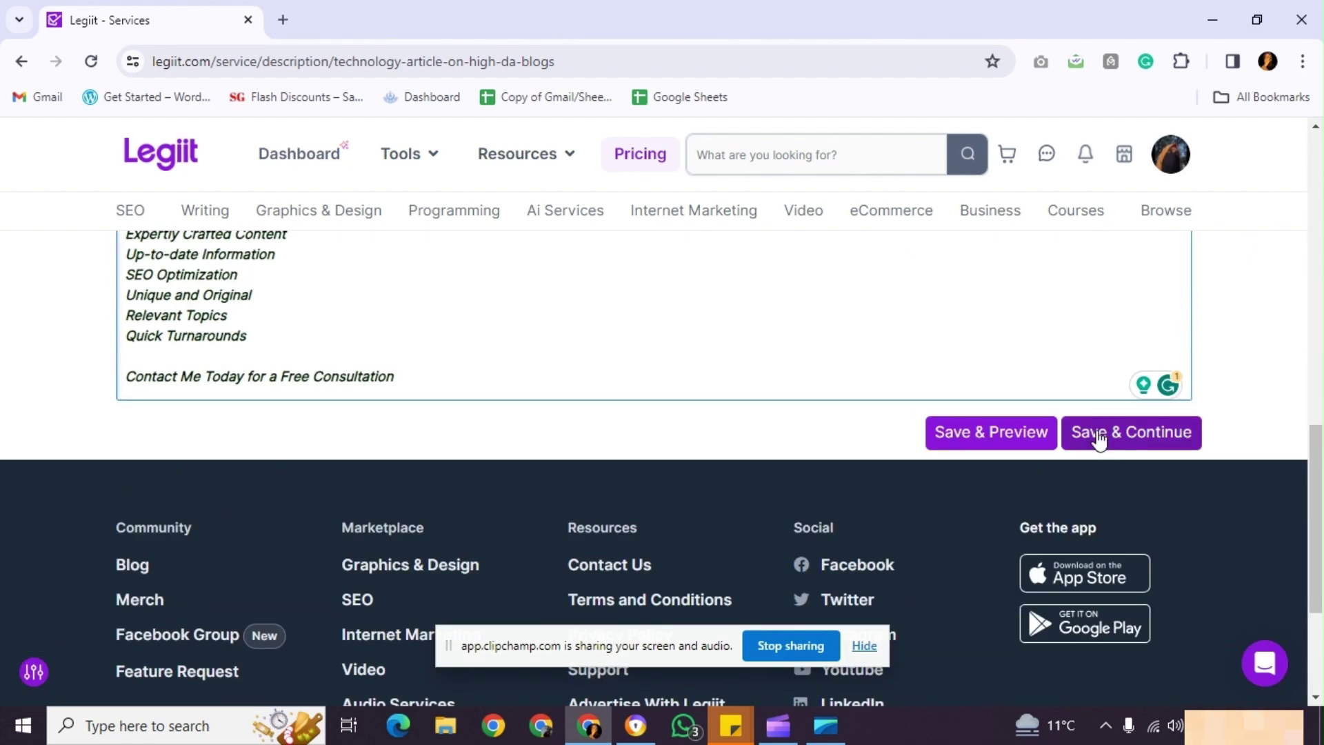
click(1099, 438)
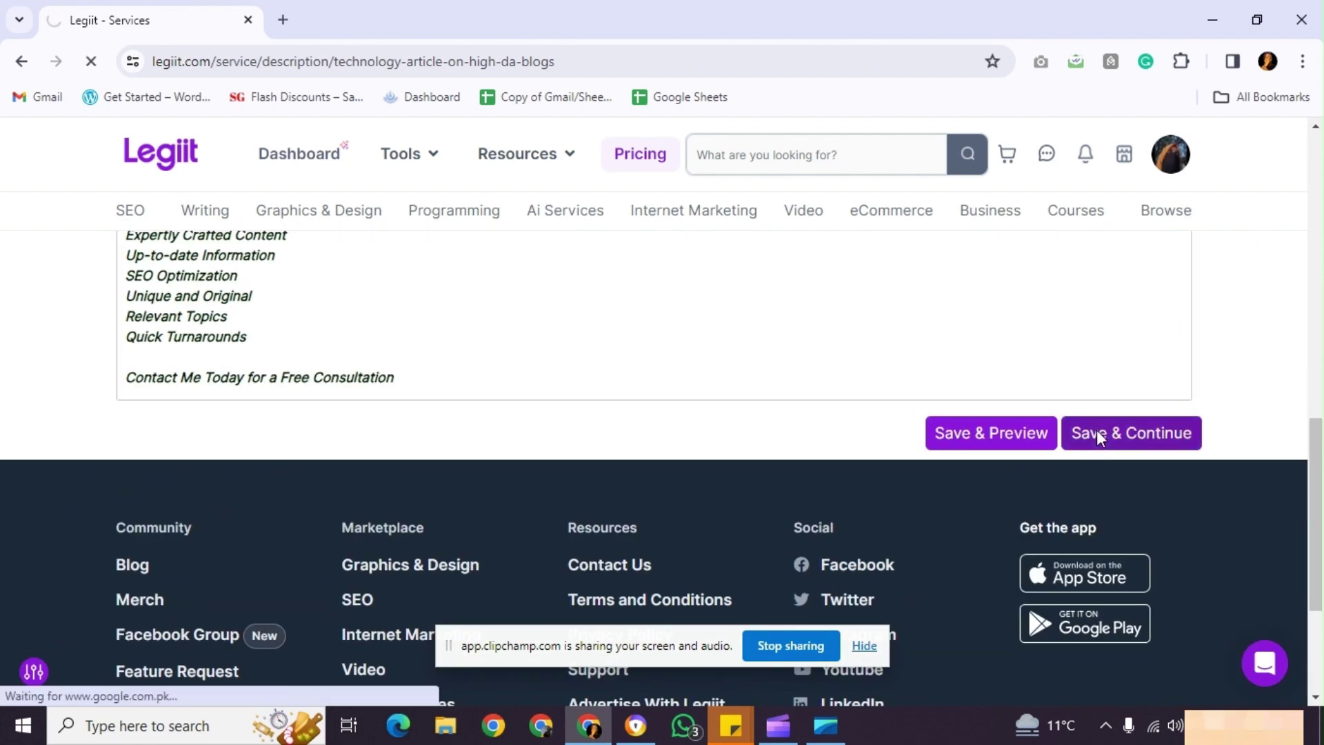
Review the buyer instructions and the questions area in the requirements section.
scroll(1081, 437, down, 5)
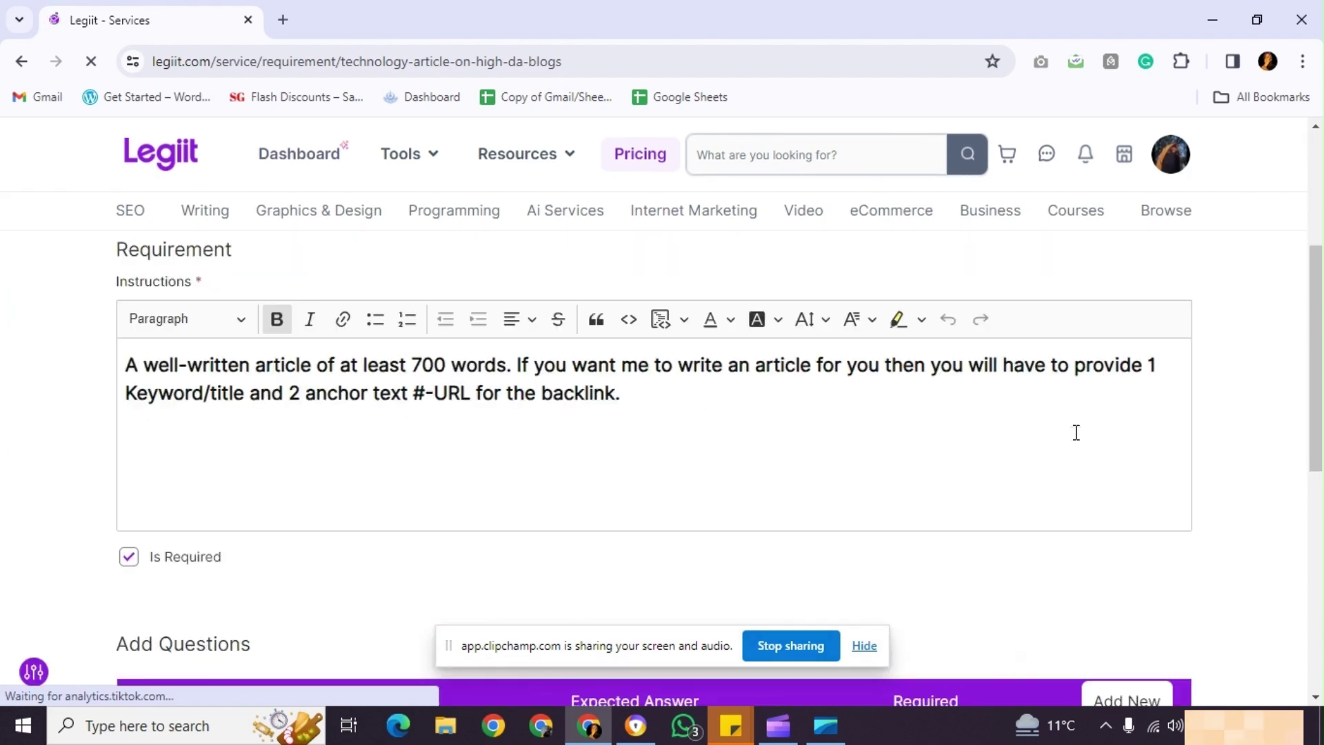
scroll(685, 395, down, 3)
scroll(523, 476, up, 4)
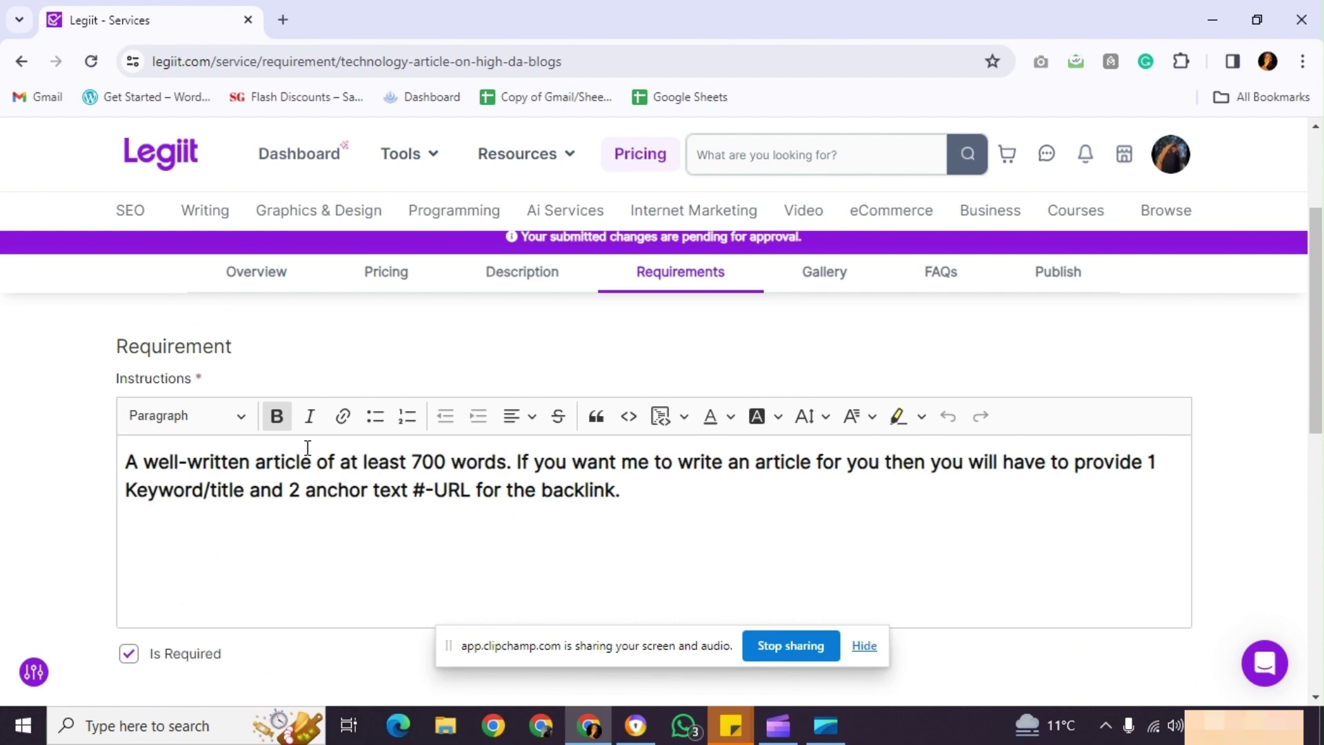
scroll(300, 491, down, 1)
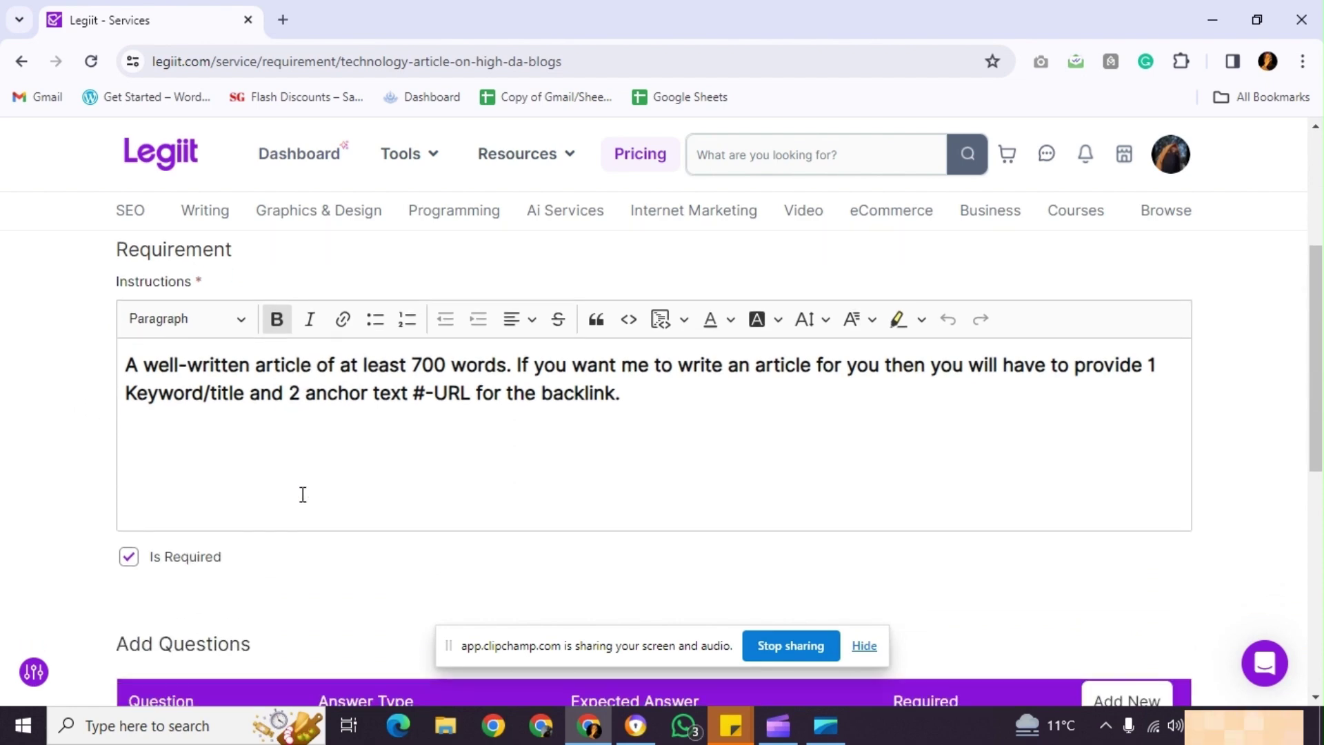
scroll(309, 491, down, 3)
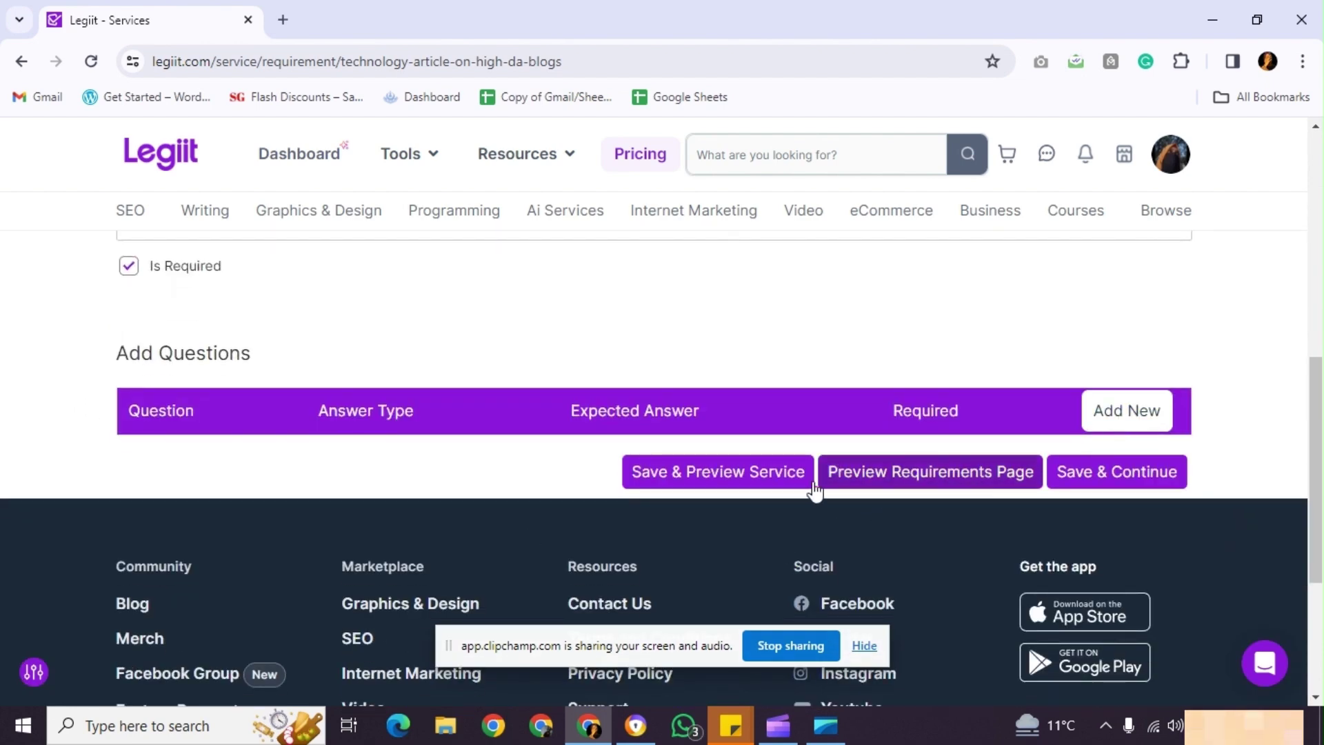
Save the requirements section and look through the gallery's photo and video upload areas.
click(1116, 475)
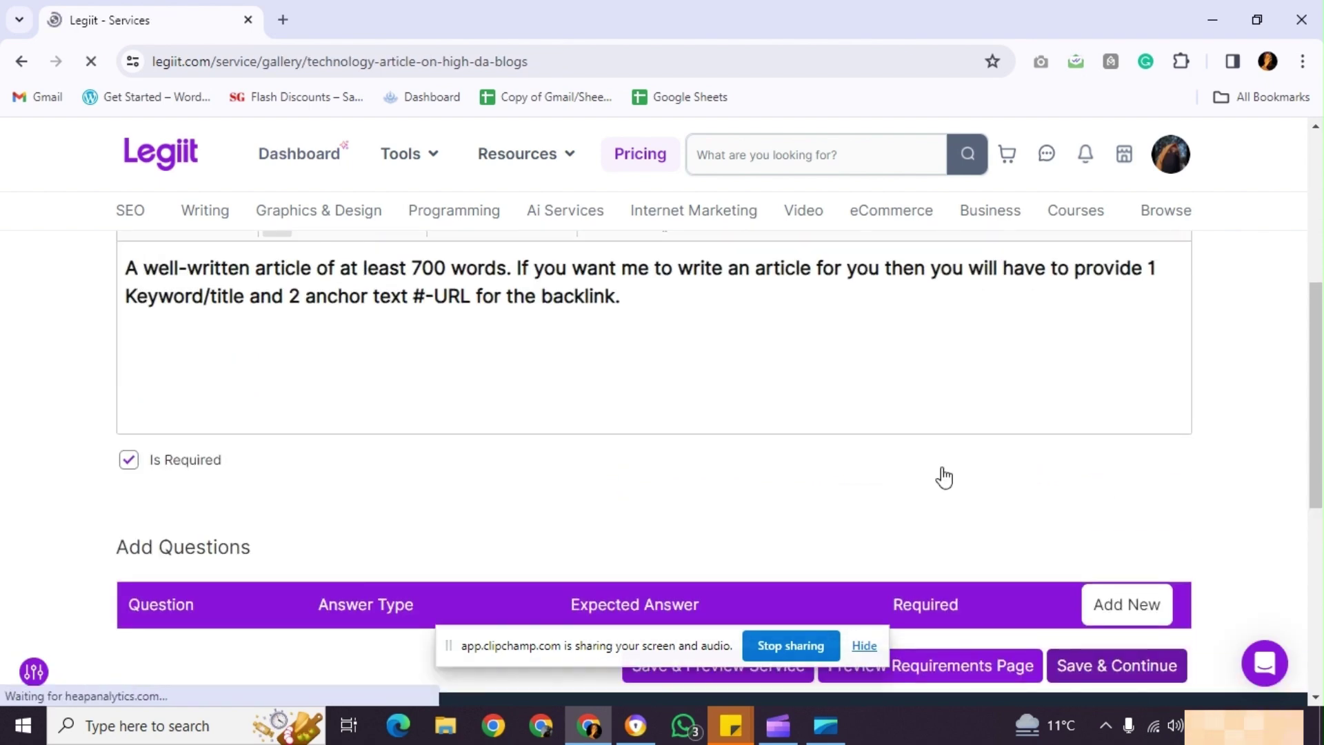
scroll(634, 429, down, 5)
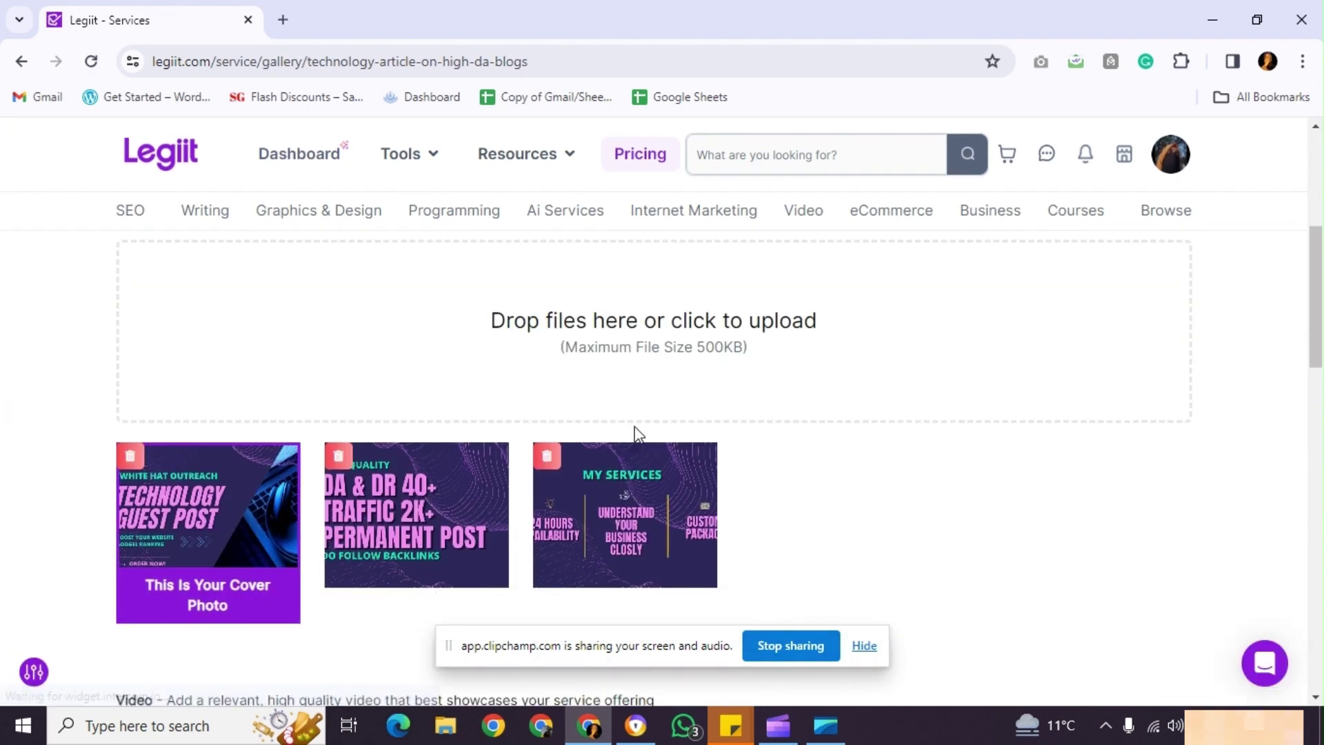
scroll(634, 433, up, 2)
scroll(633, 434, down, 3)
scroll(797, 445, down, 3)
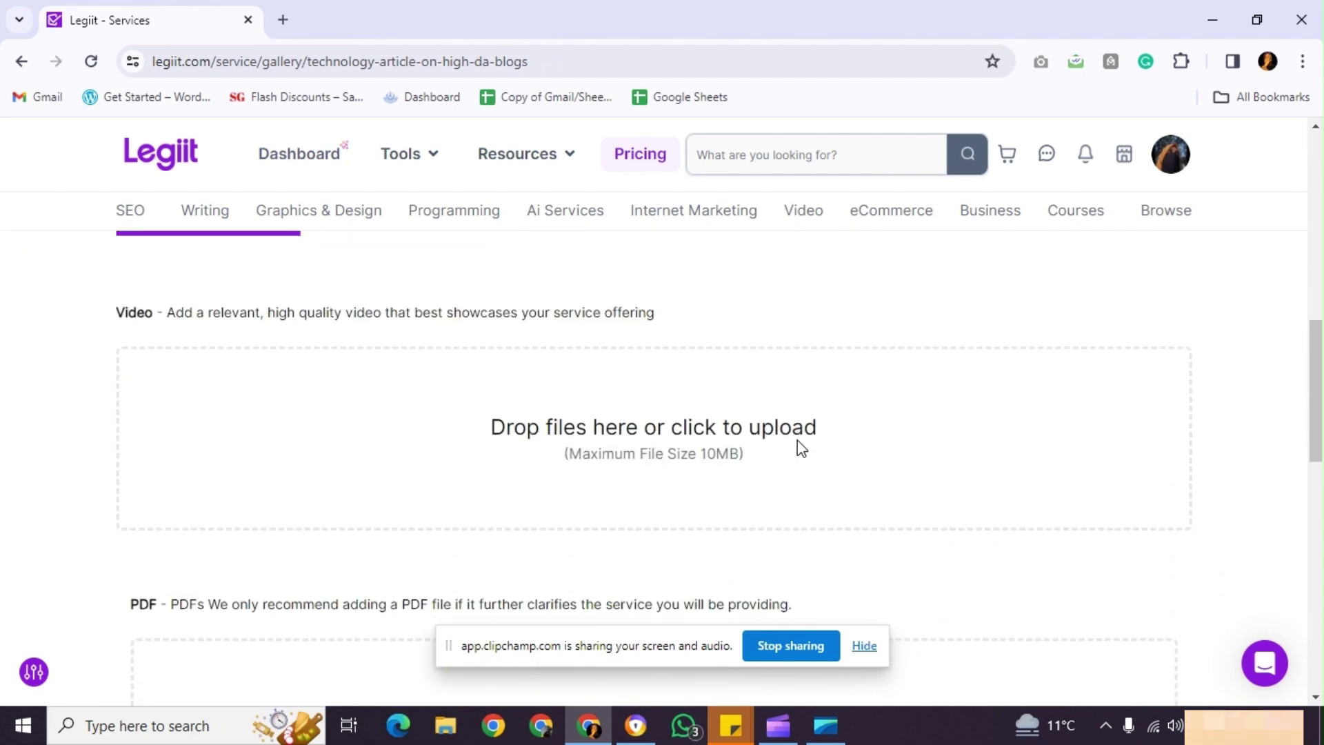
Examine the preferred photo resolution and the cover photo, video, PDF and Facebook image areas of the gallery.
scroll(796, 445, up, 5)
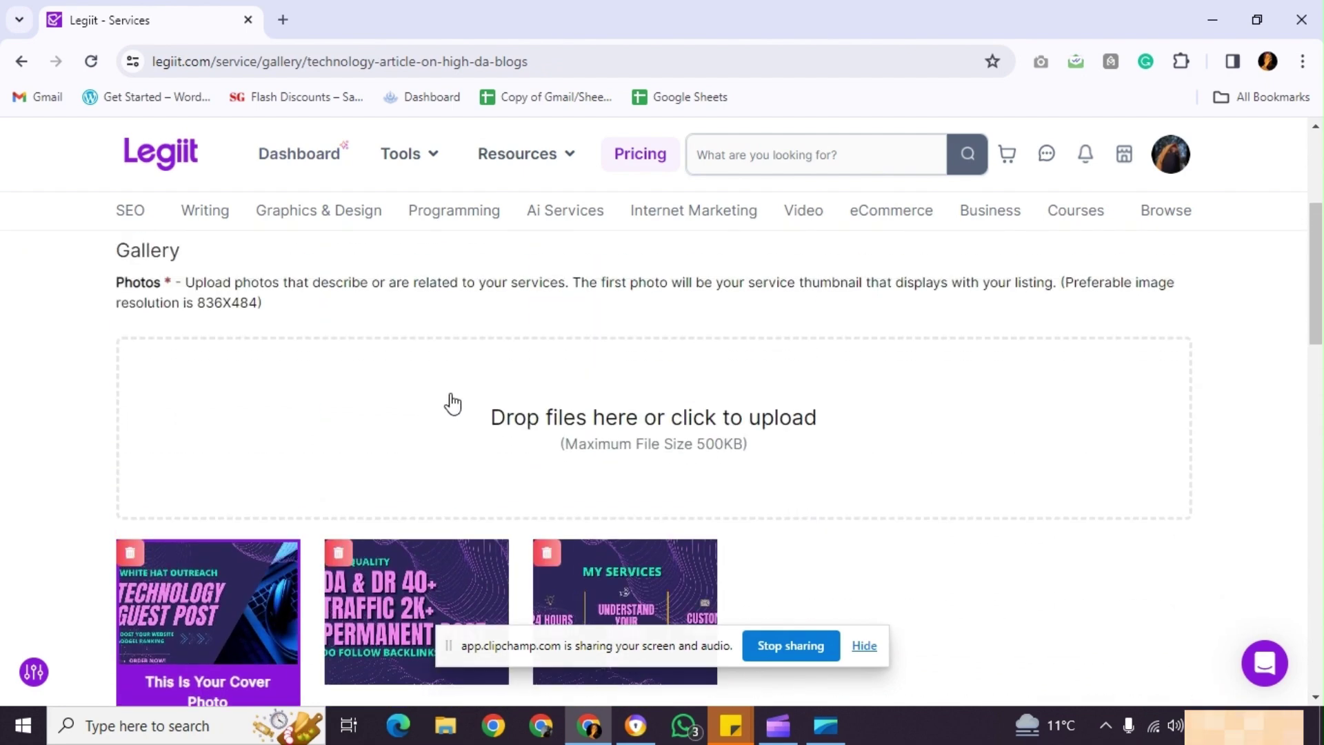
drag(197, 303, 264, 312)
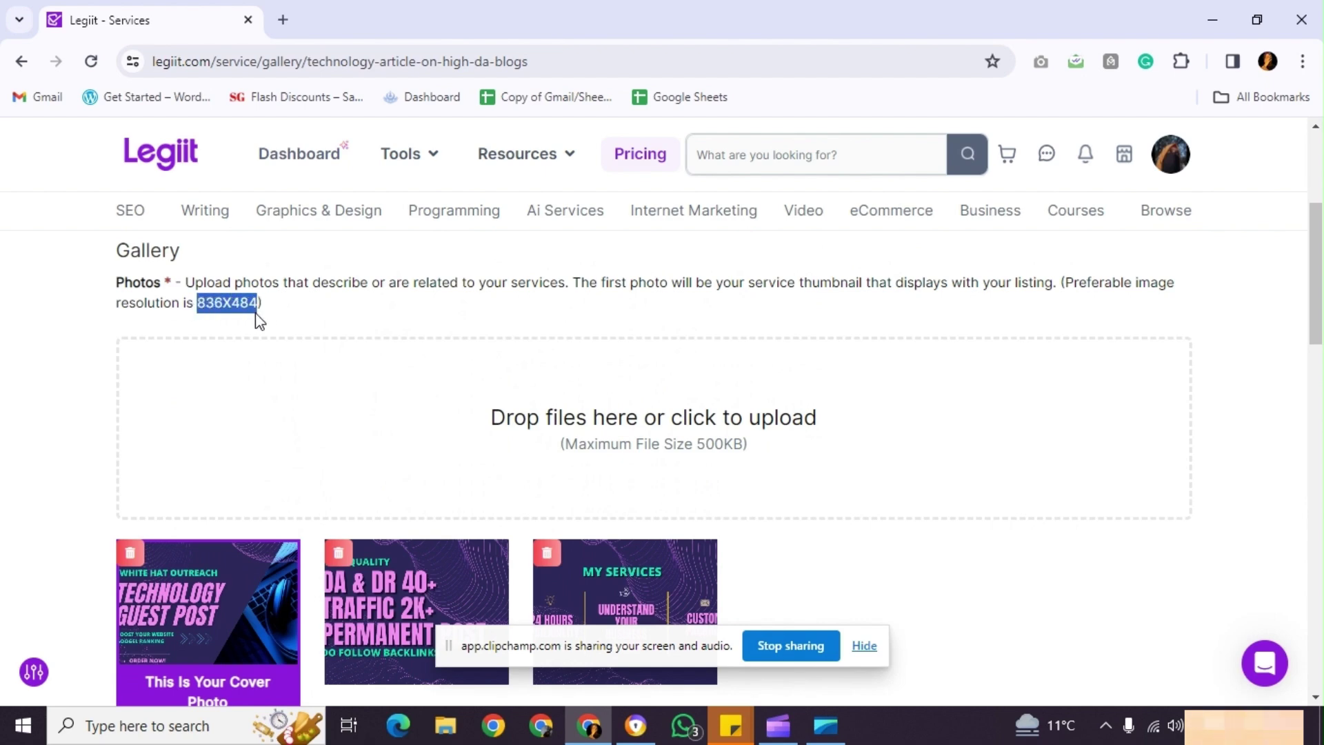
scroll(258, 320, down, 5)
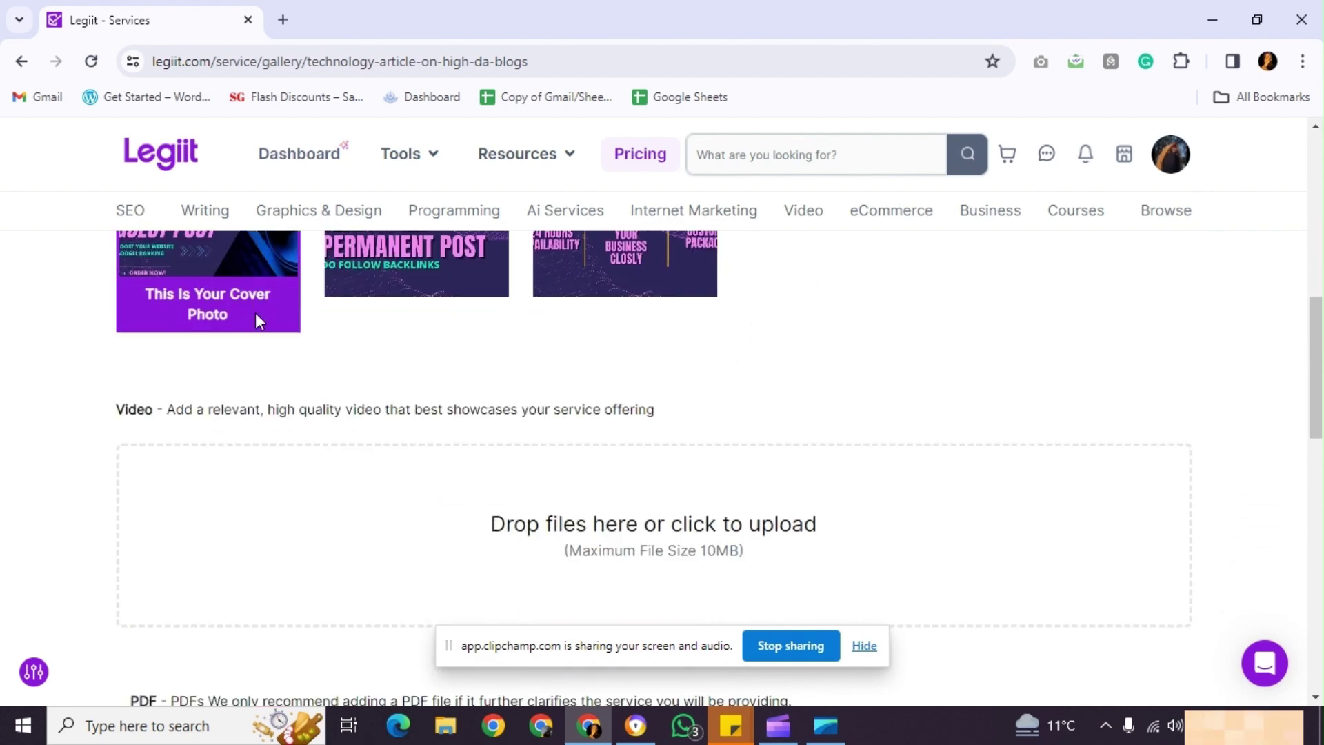
scroll(255, 317, up, 4)
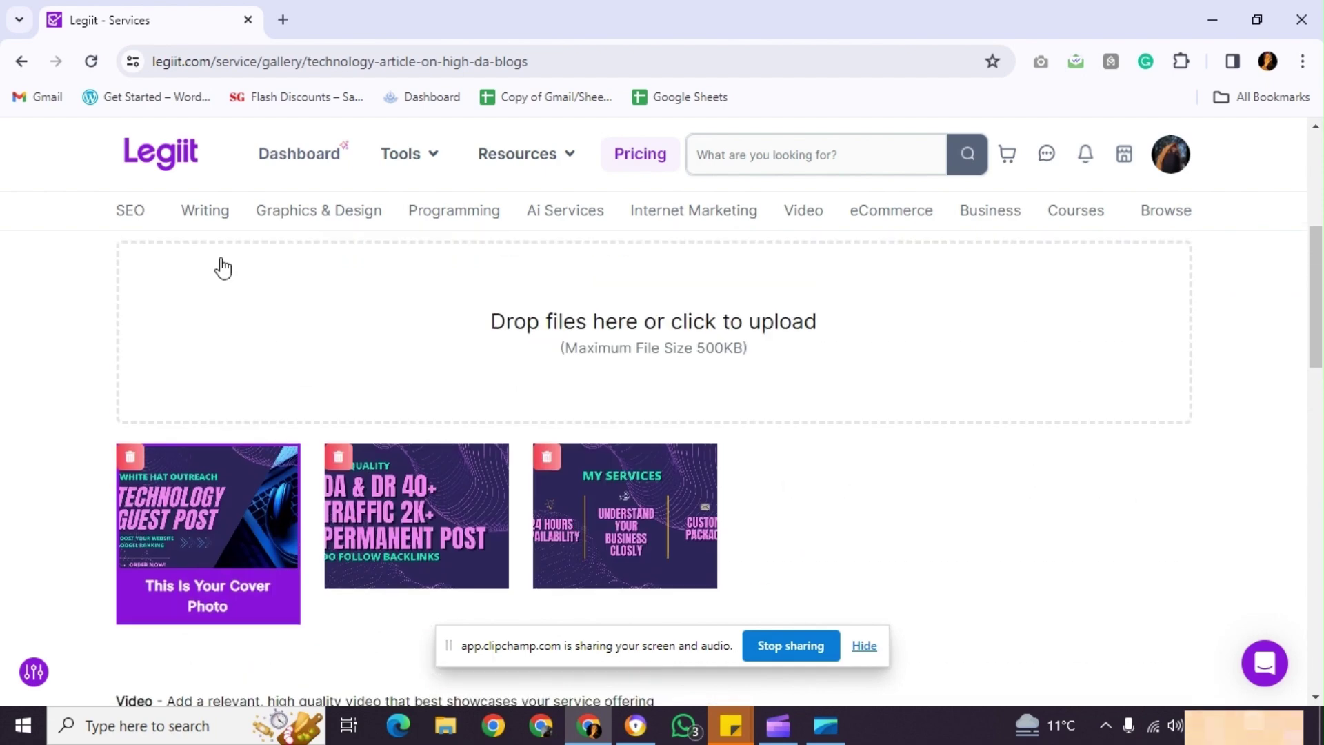
scroll(219, 266, up, 3)
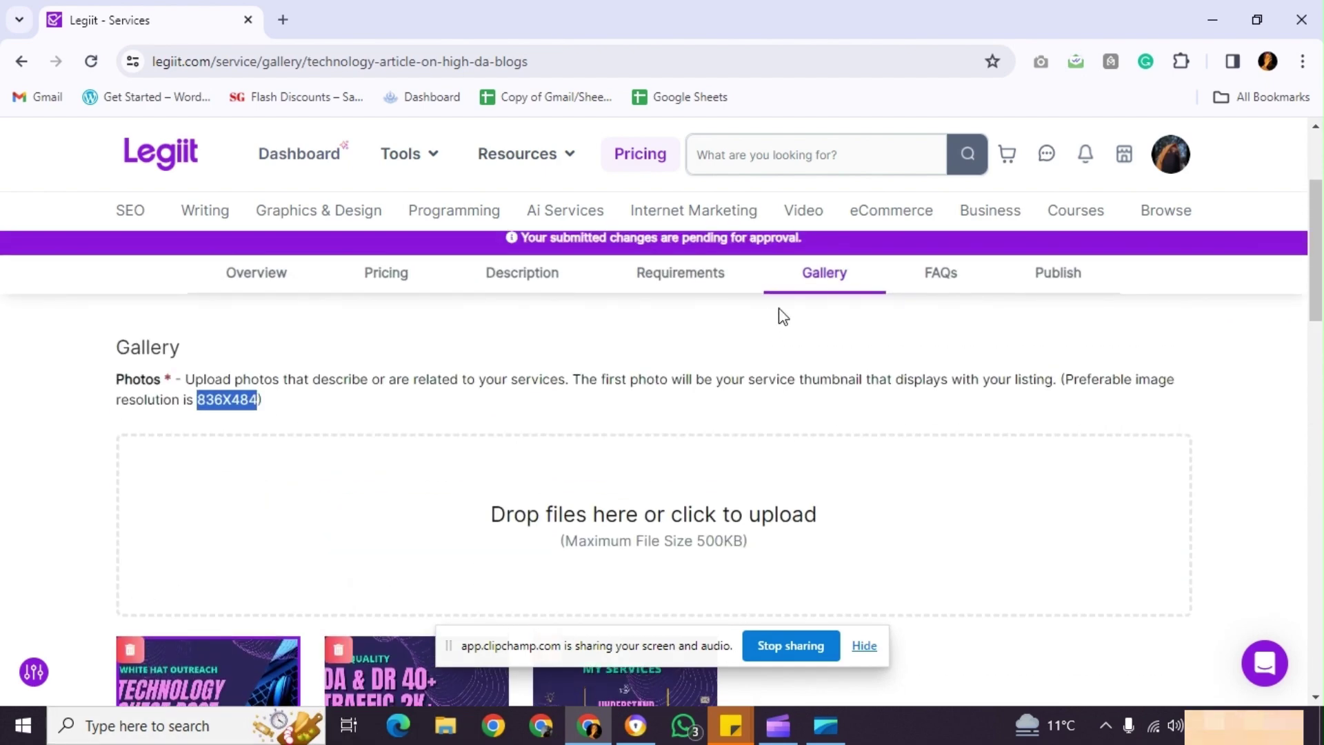
scroll(805, 379, down, 10)
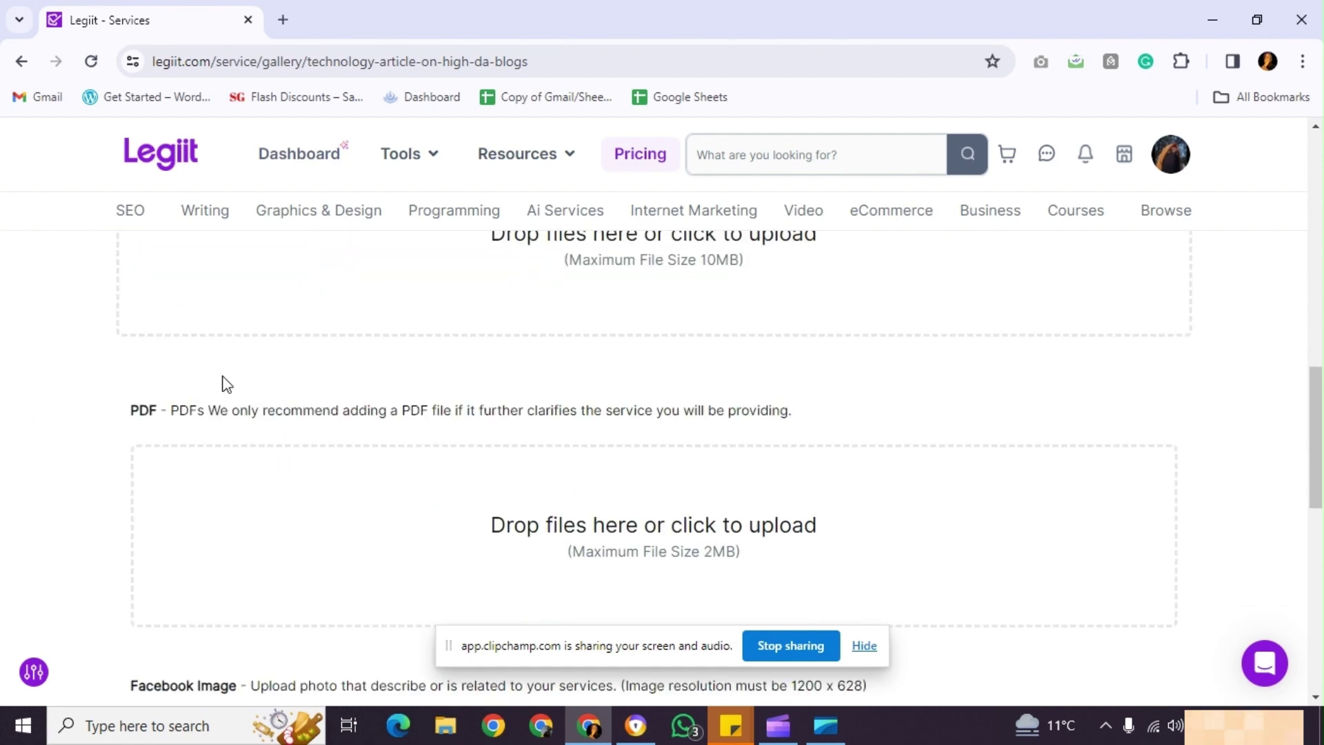
scroll(224, 383, up, 2)
scroll(224, 383, down, 3)
scroll(224, 383, down, 3)
scroll(224, 383, down, 2)
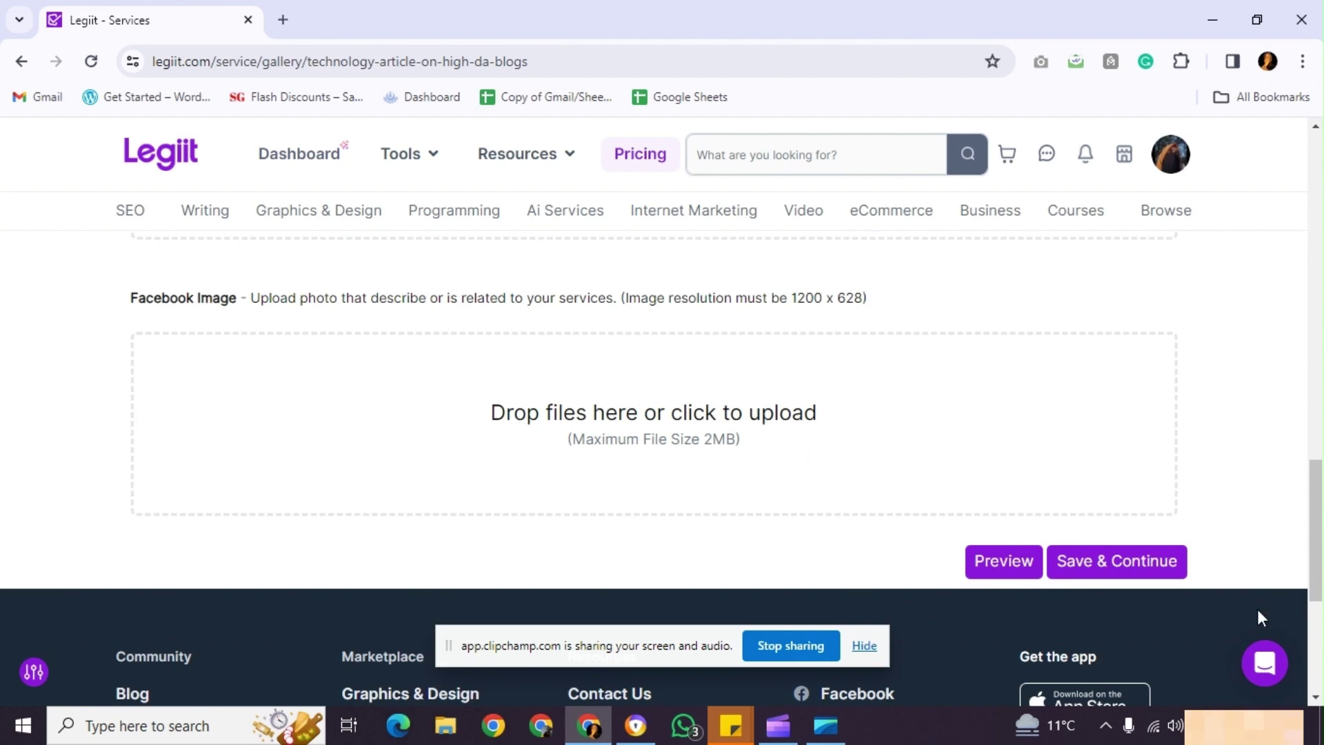
Save the gallery section and start a new FAQ for the technology guest post service.
click(1132, 570)
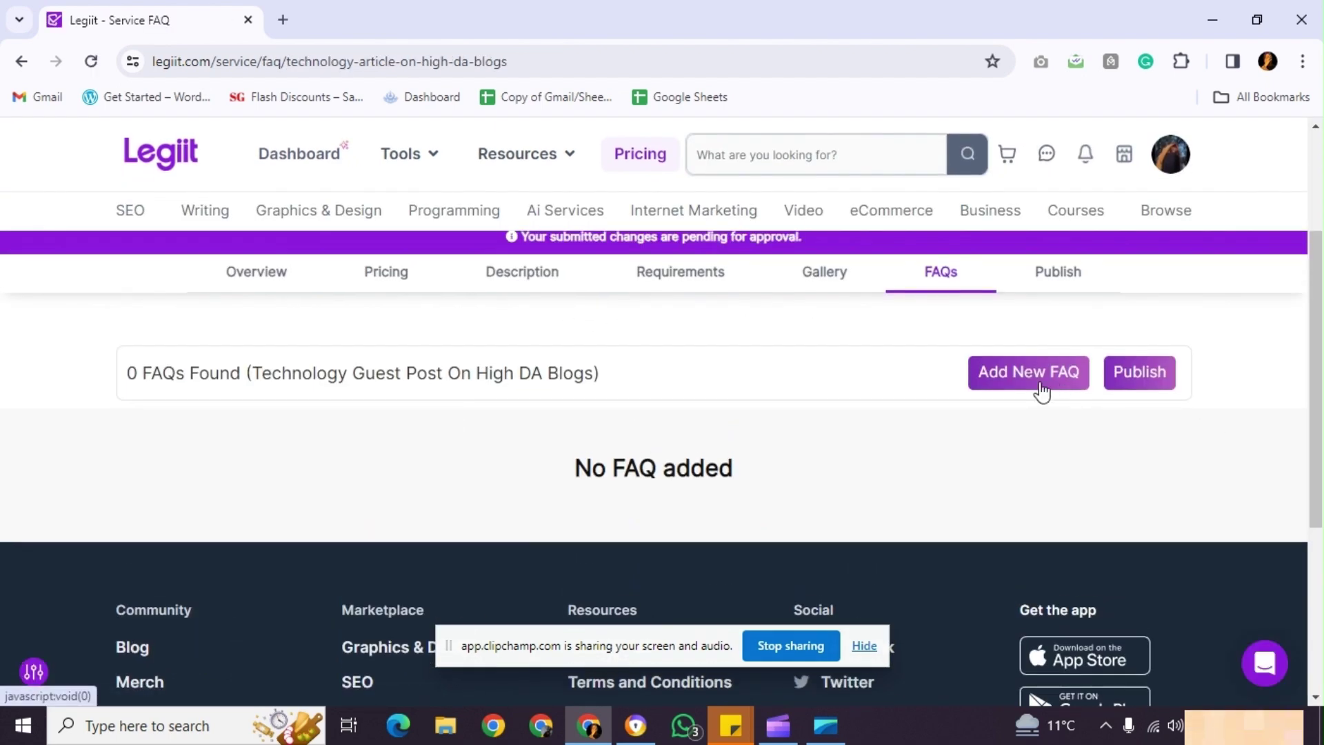
click(1040, 384)
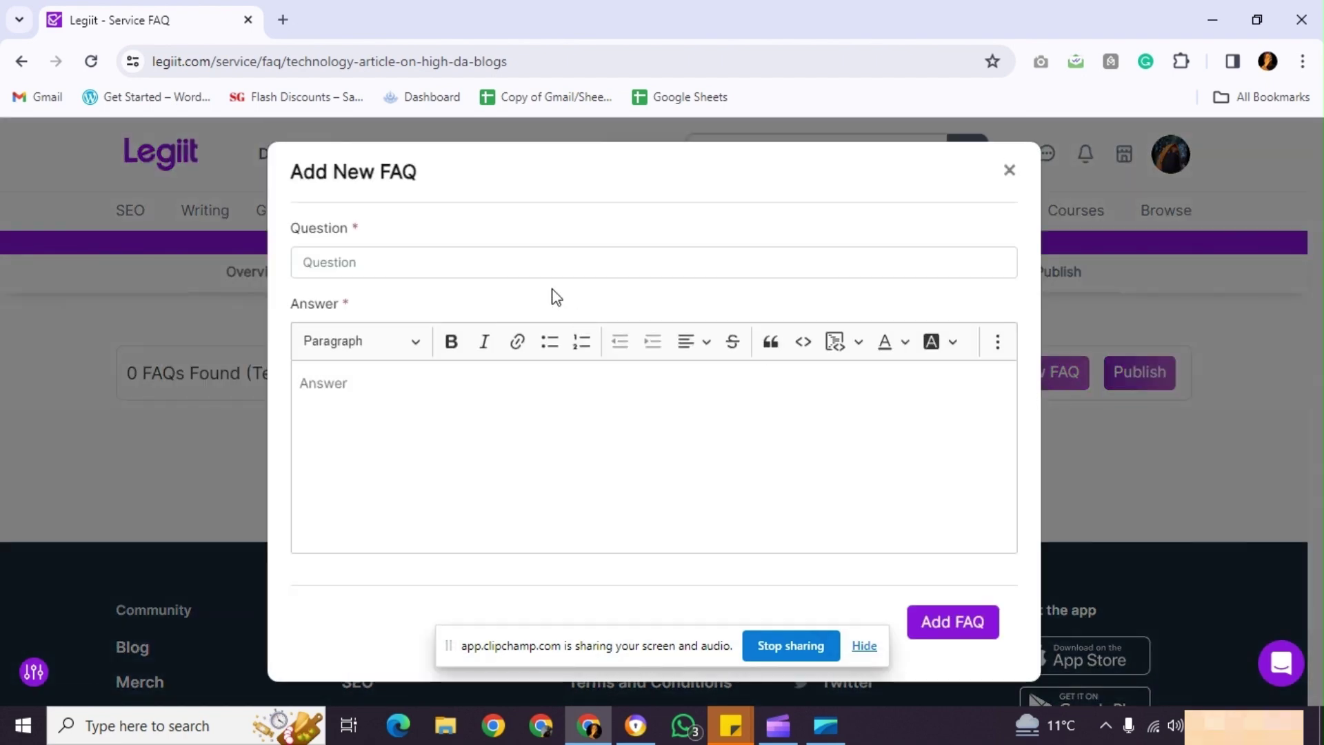
Open the Sticky Notes list and bring up the note about the differences between Basic, Standard, and Premium Packages.
right_click(730, 727)
click(780, 482)
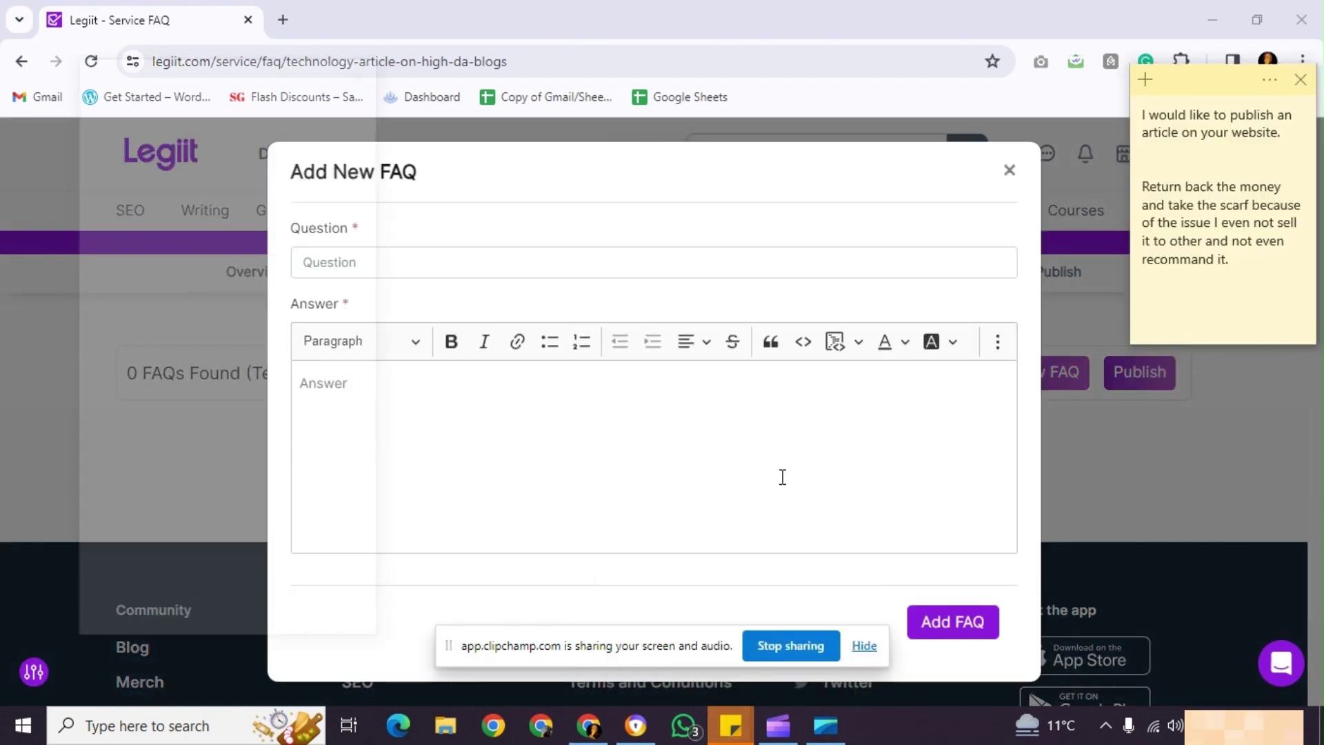
scroll(133, 366, down, 15)
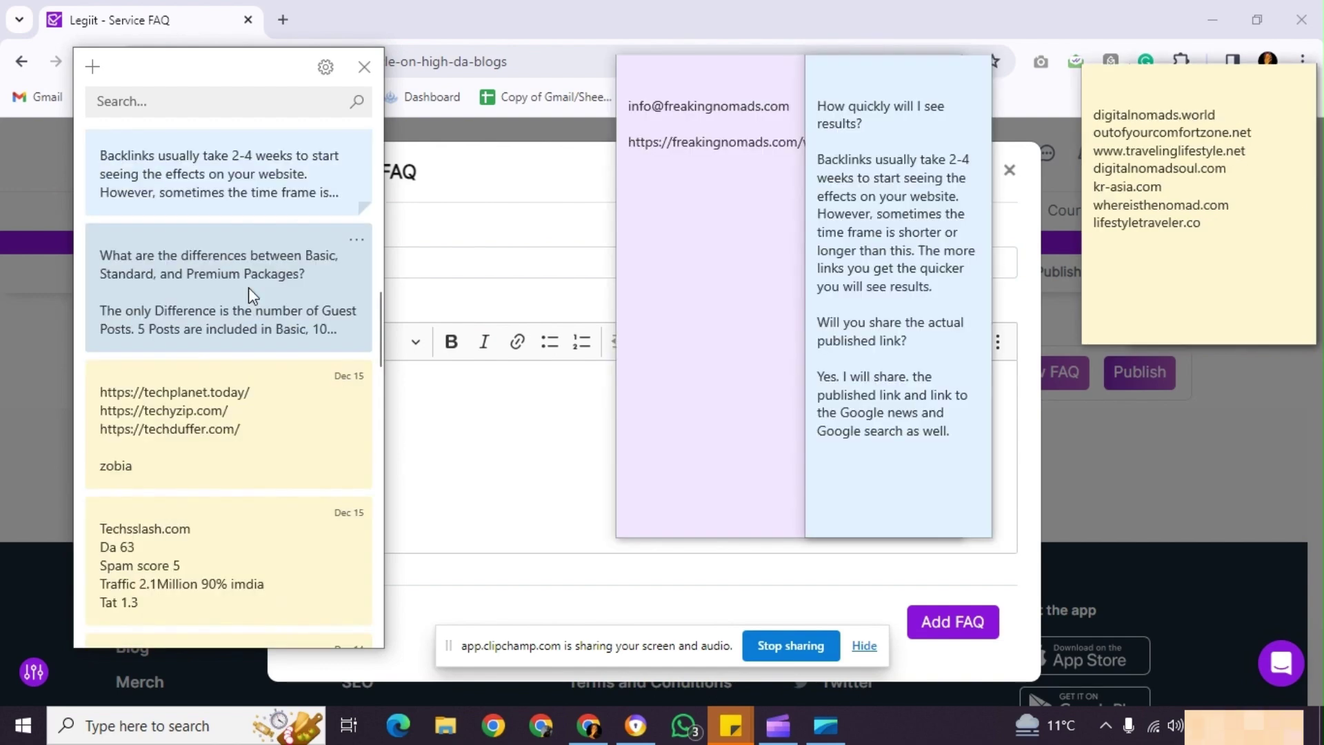
double_click(249, 287)
Close the unrelated notes and the notes list, and place the two FAQ notes on either side of the FAQ form.
click(673, 248)
click(948, 71)
click(1167, 132)
click(1300, 80)
click(364, 67)
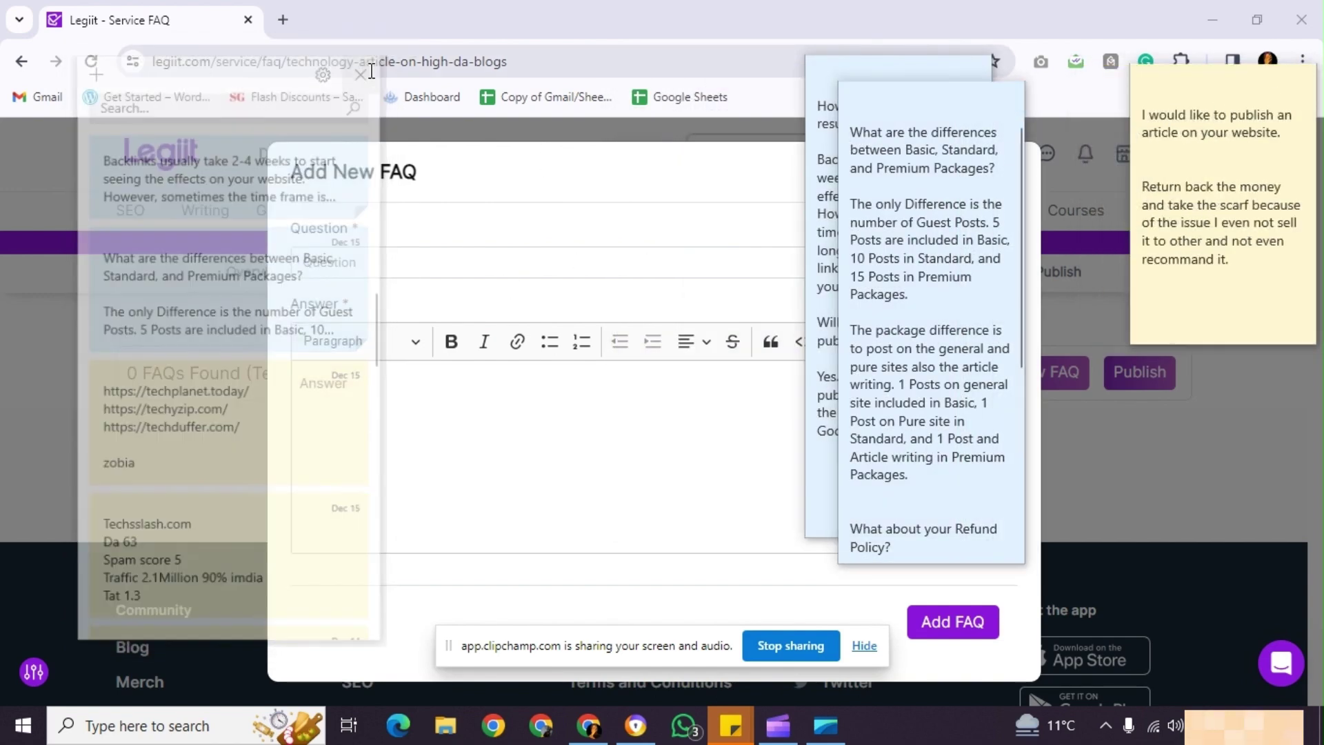
click(1297, 76)
drag(923, 104, 159, 105)
click(929, 78)
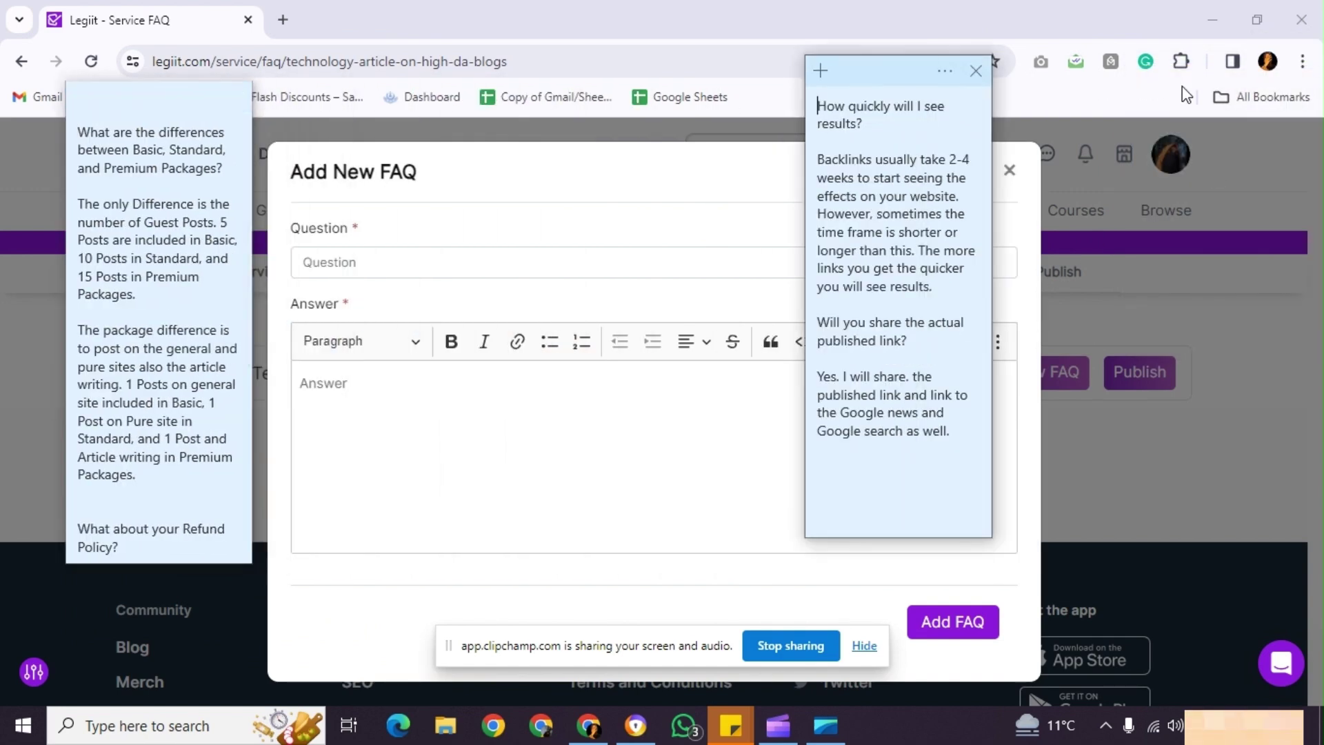
drag(876, 86, 1127, 101)
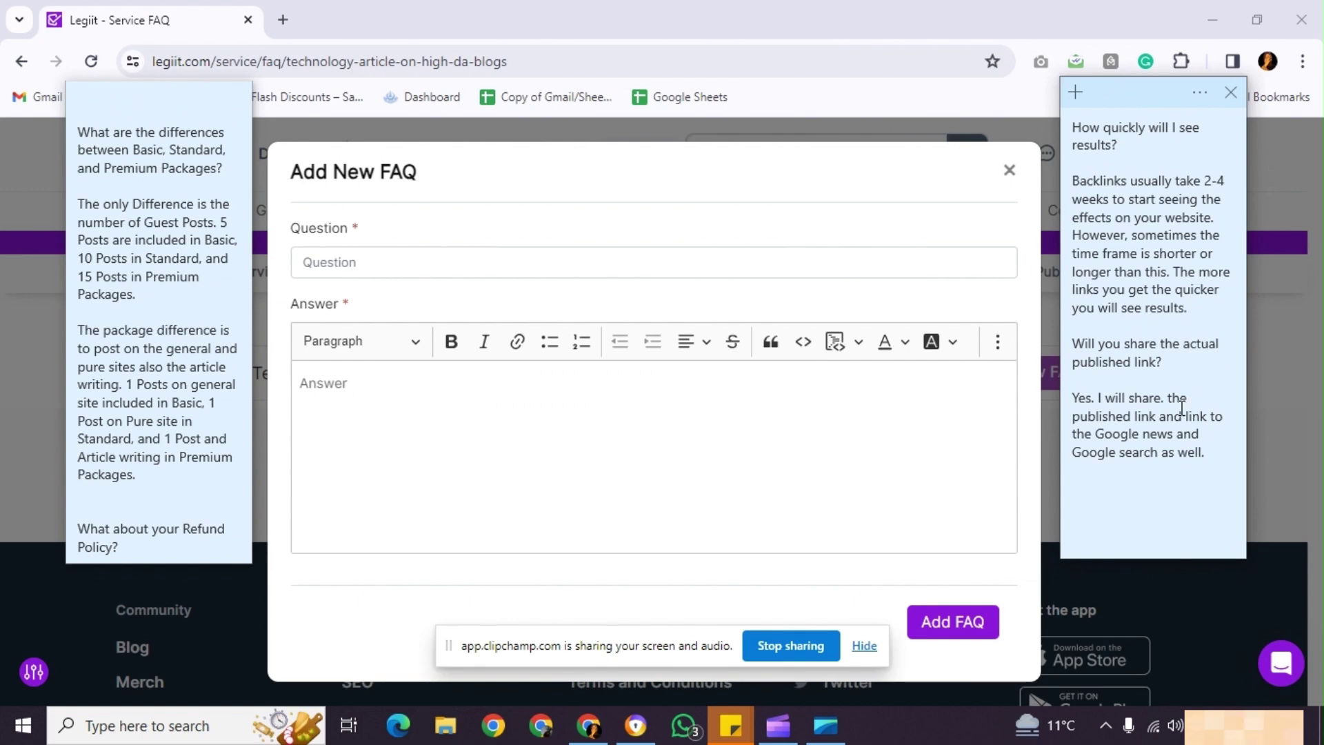
Copy "What Niche your Guest posts accept?" from the sticky note into the new FAQ's question.
scroll(121, 206, down, 5)
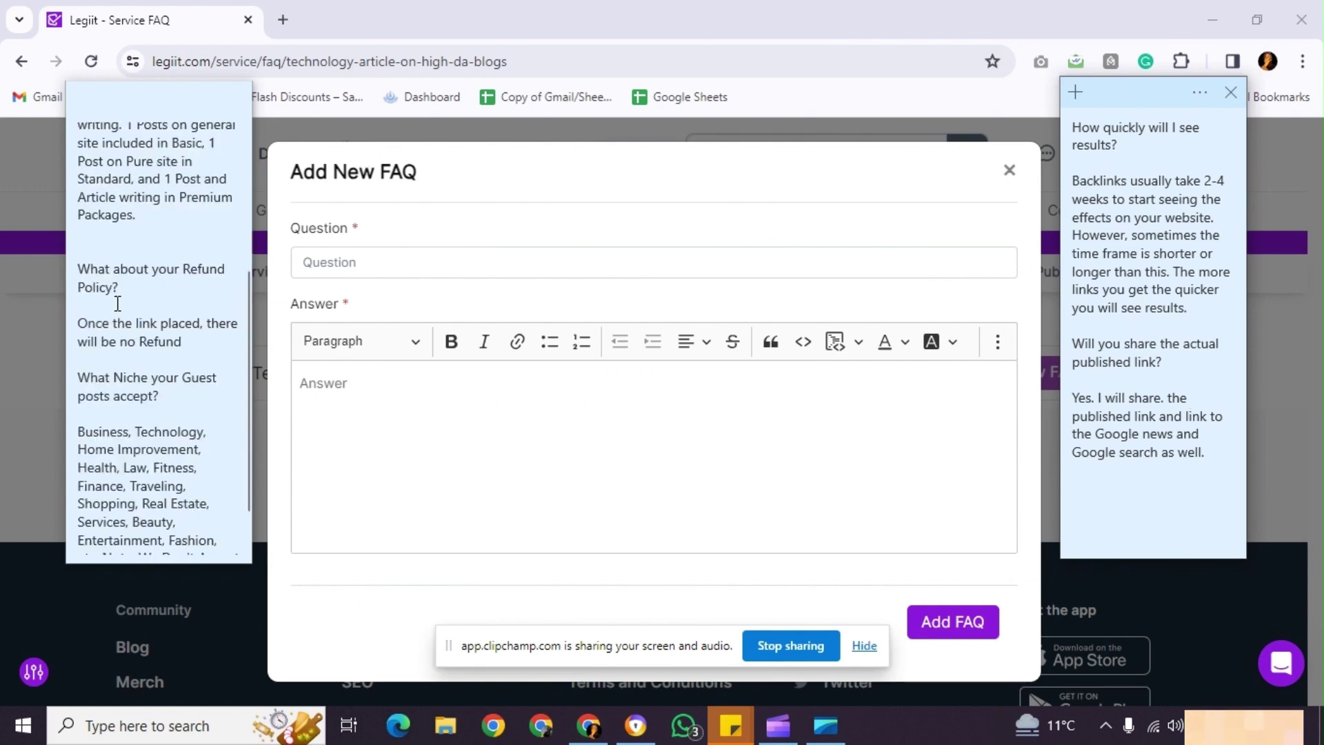
triple_click(130, 312)
right_click(136, 317)
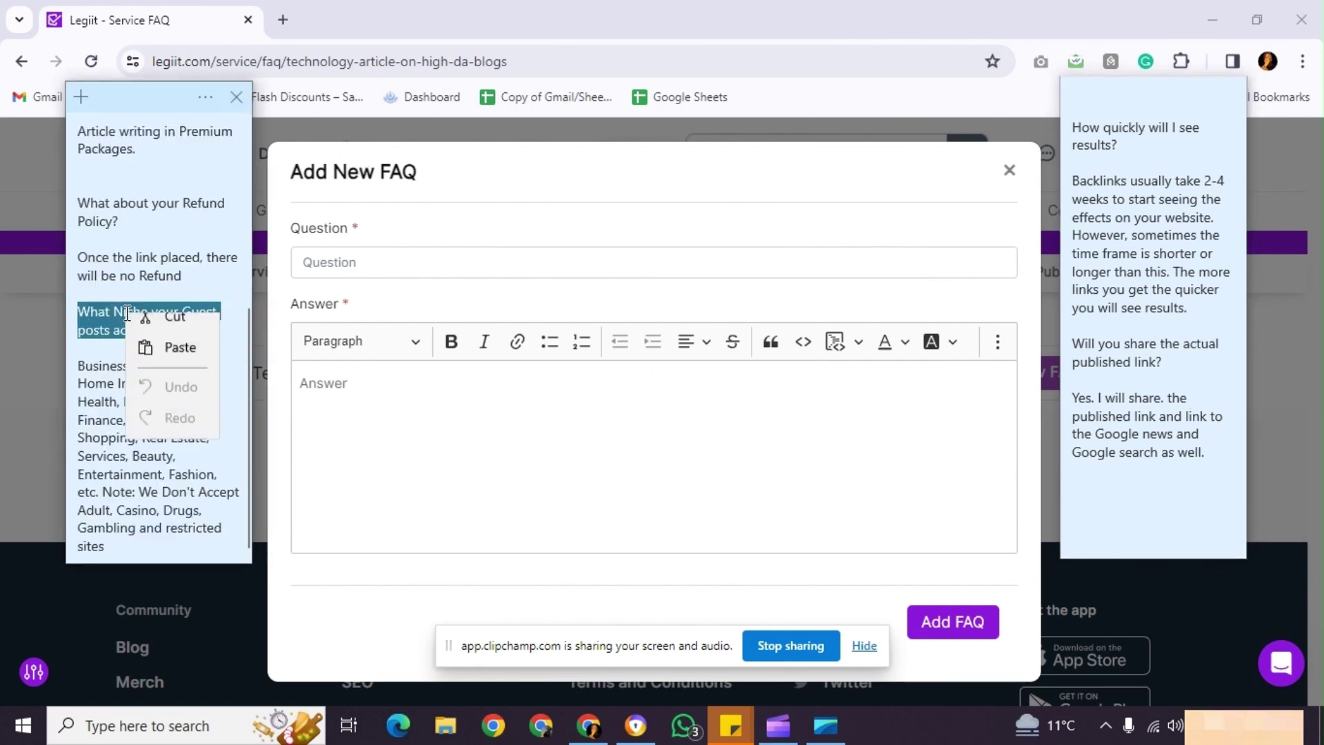
click(183, 333)
click(339, 264)
key(ctrl+v)
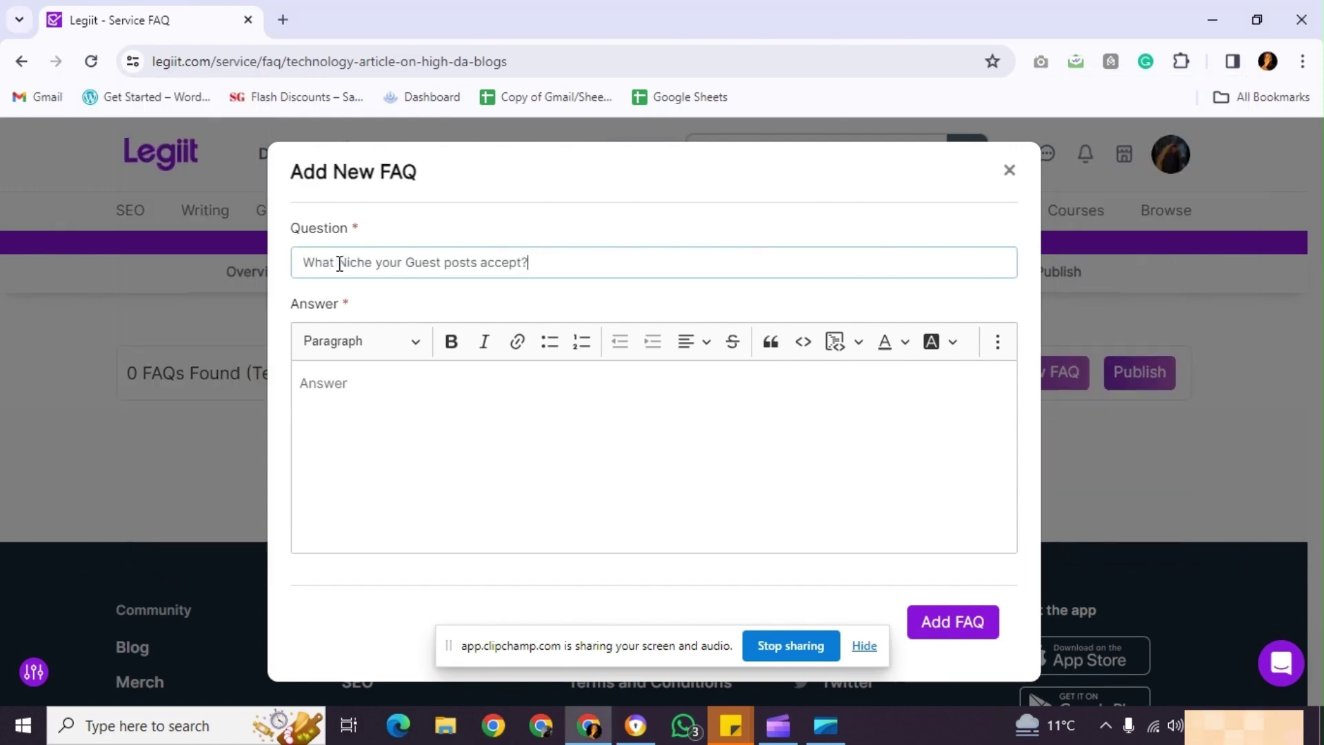
Copy the list of accepted niches and its note on restricted sites from the sticky note into the FAQ's answer.
click(730, 725)
triple_click(191, 420)
right_click(190, 419)
click(234, 439)
click(349, 393)
key(ctrl+v)
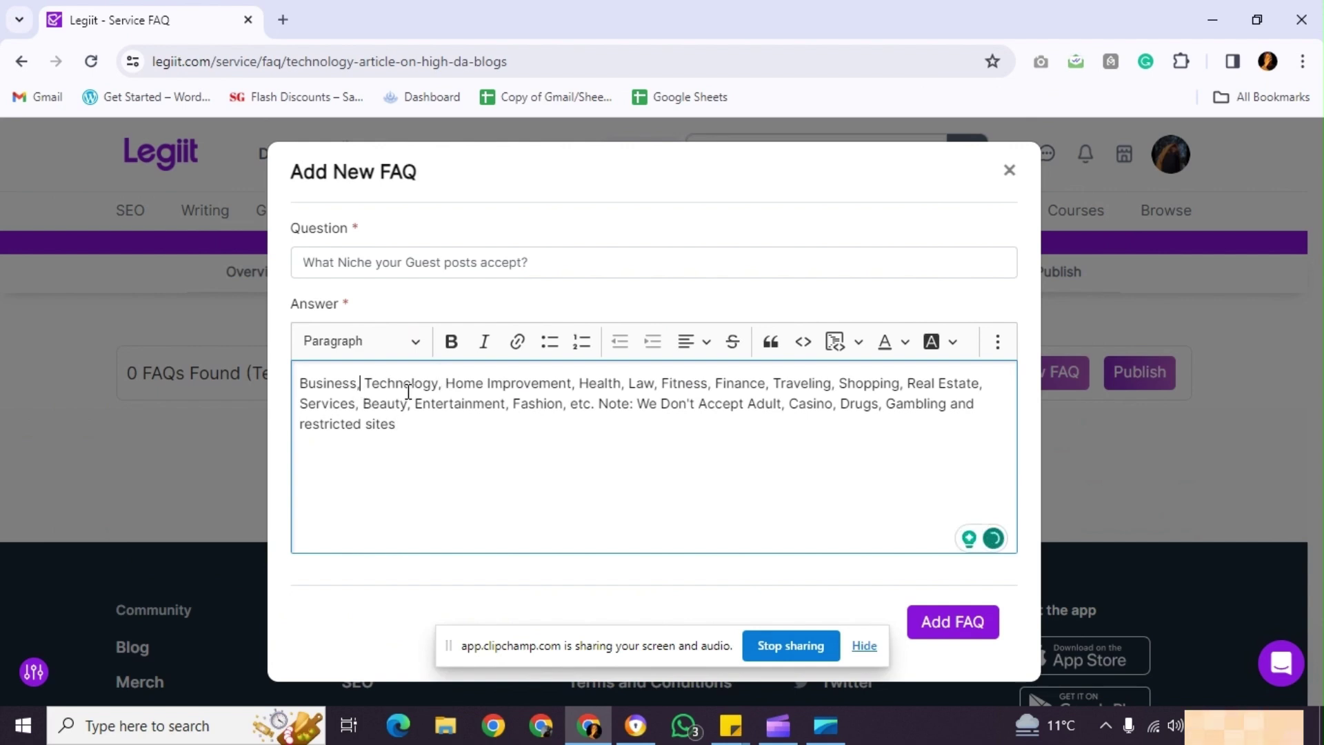
Move "Business" behind "Technology" in the FAQ answer's list of niches.
double_click(340, 378)
right_click(338, 378)
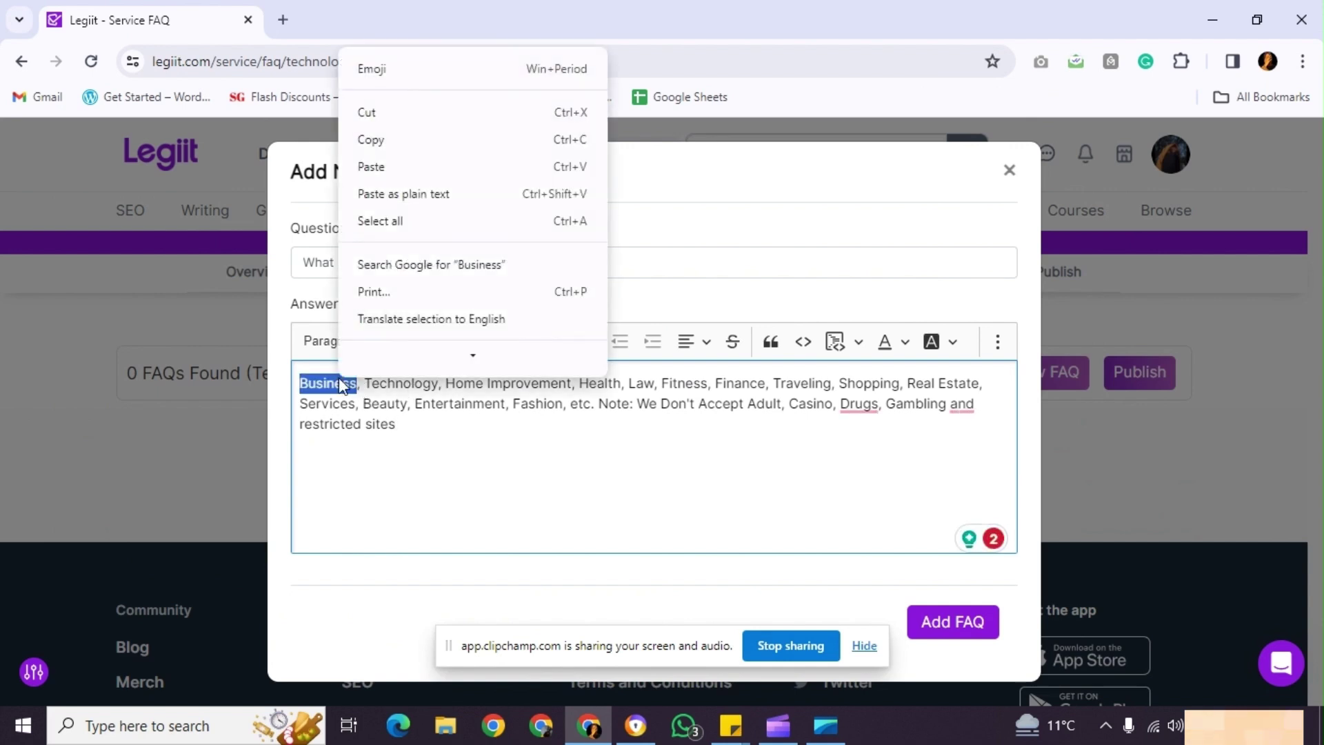
click(425, 153)
key(BackSpace)
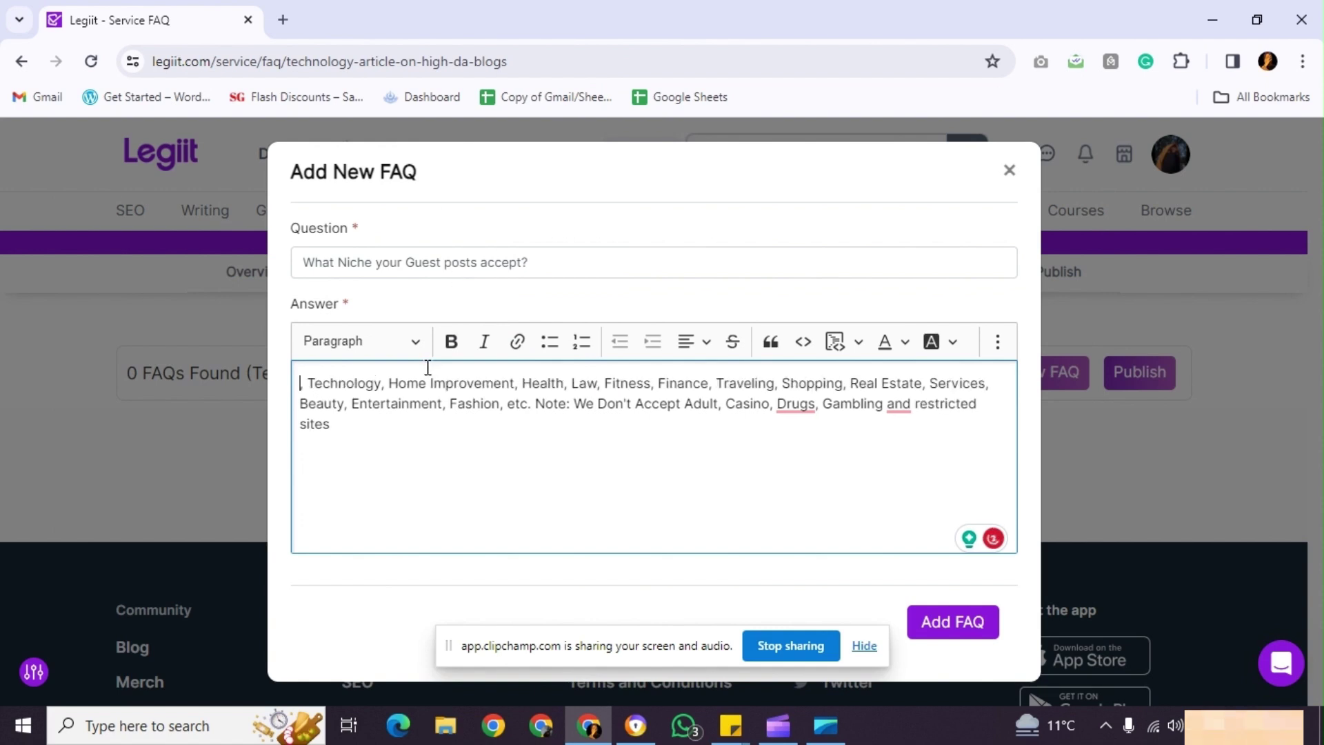
key(Delete)
key(Delete)
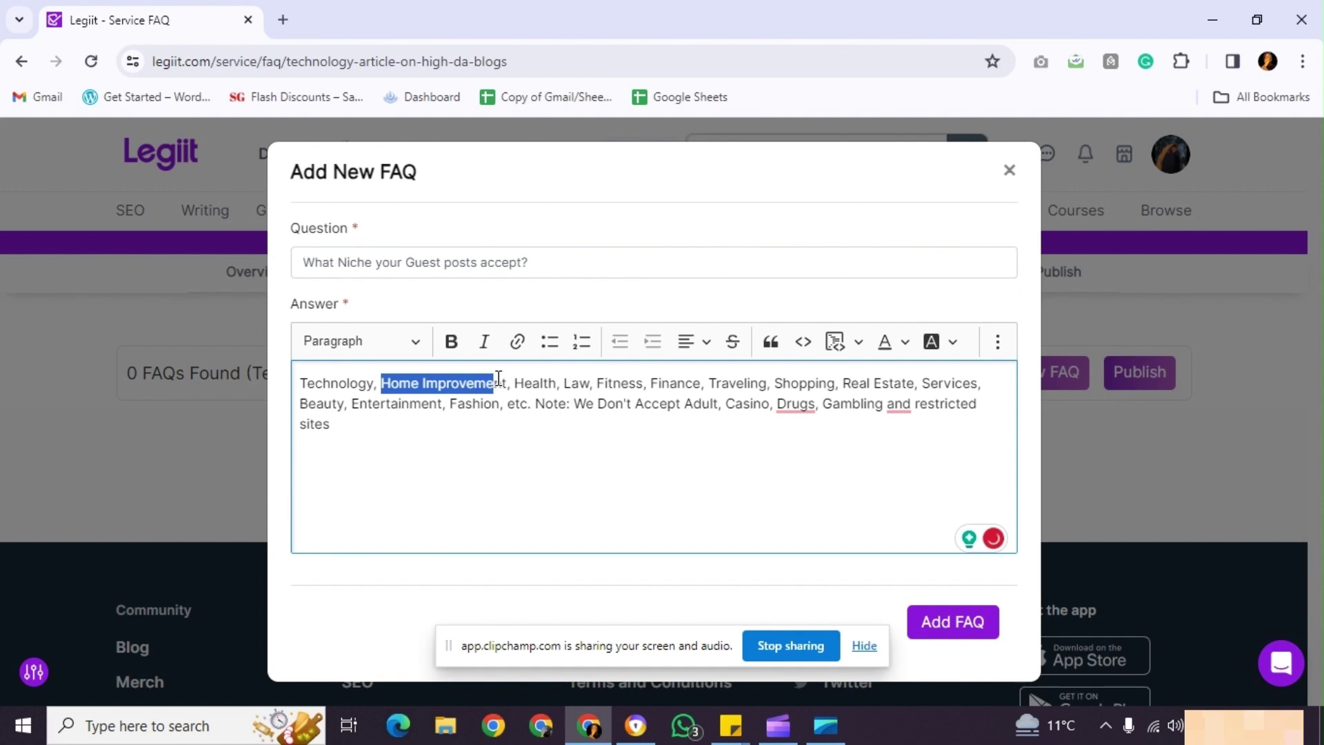
click(424, 381)
click(383, 384)
key(ctrl+v)
text(,)
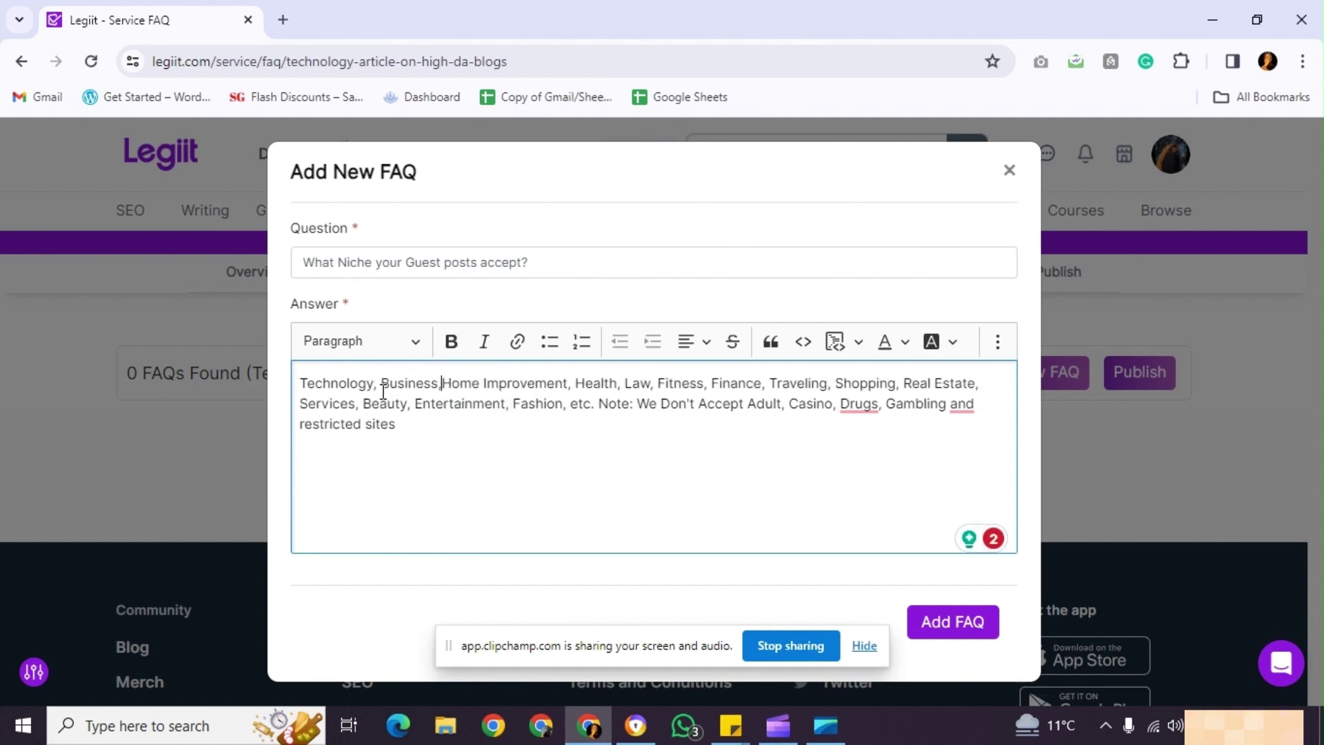
Accept the grammar corrections to "Drug" and "Gambling," in the answer and add the niche FAQ.
mouse_move(869, 411)
click(858, 461)
mouse_move(958, 406)
click(948, 462)
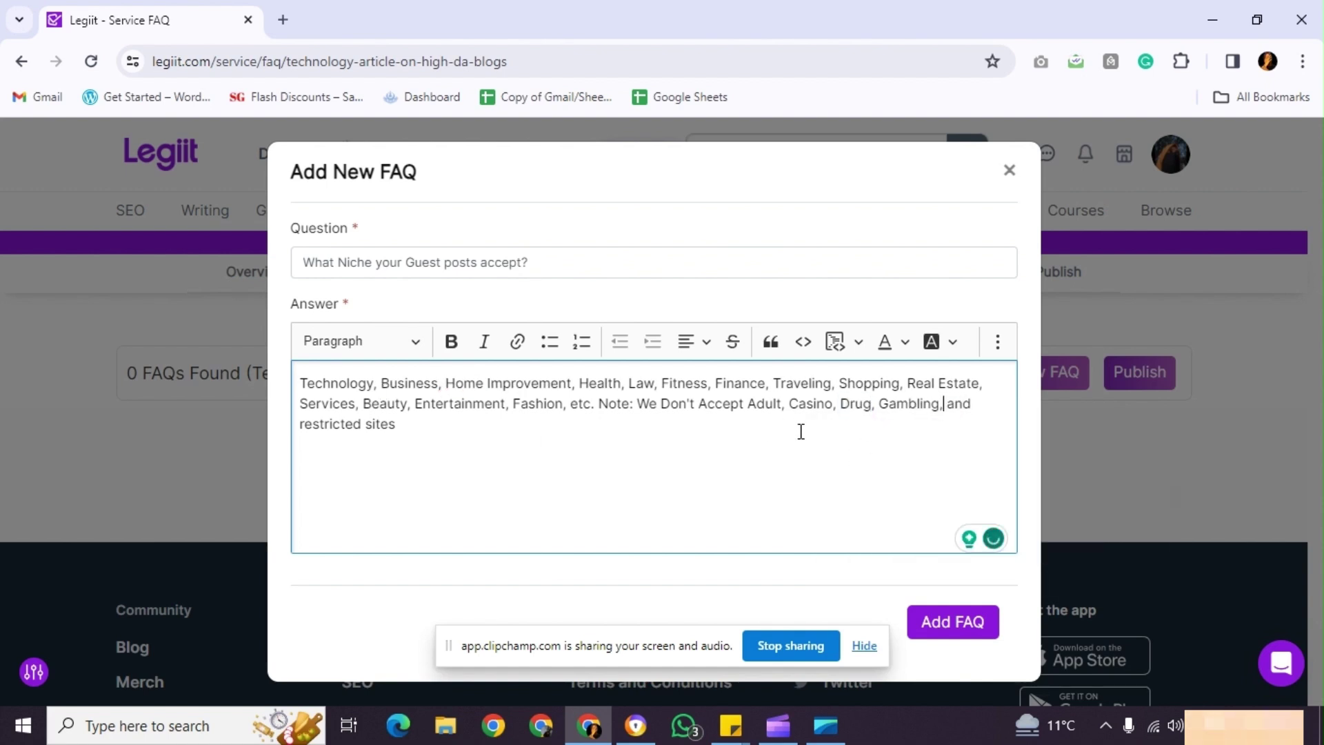
click(950, 623)
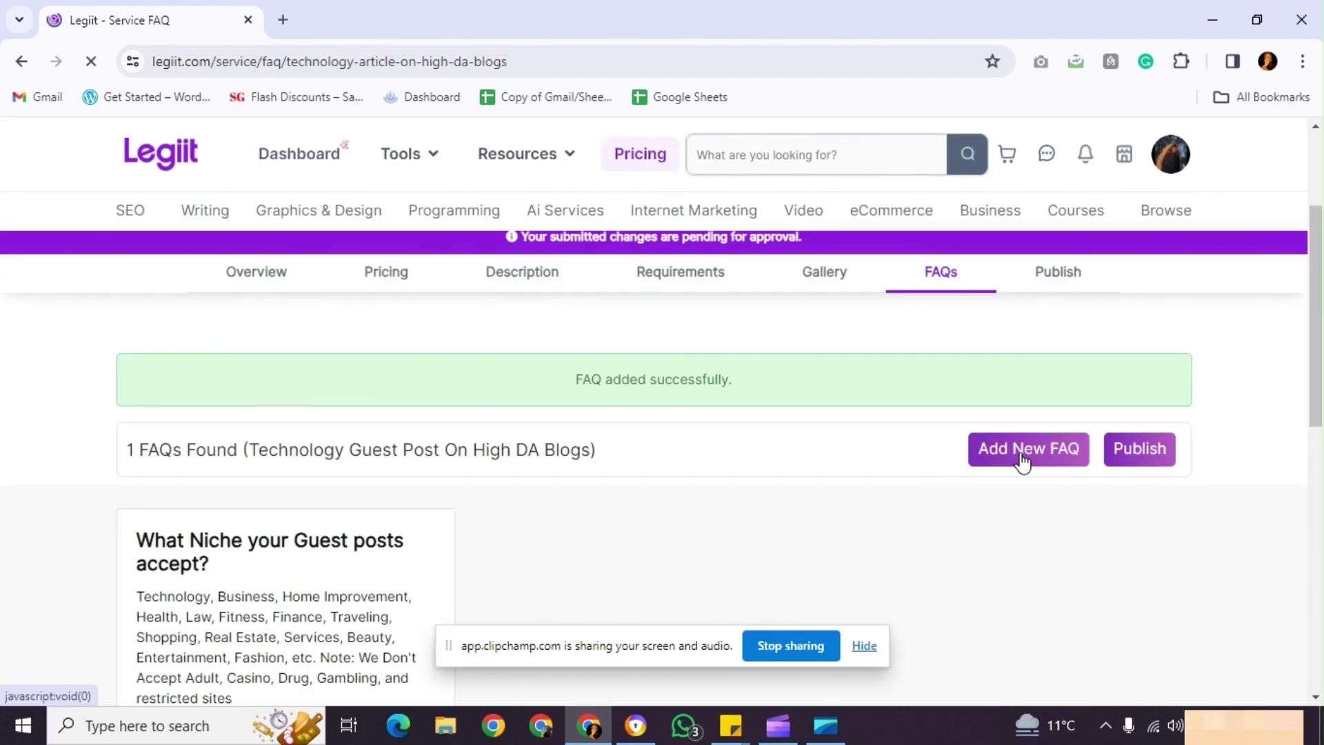
Start another FAQ and copy "What about your Refund Policy?" from the sticky note into its question.
scroll(349, 503, down, 4)
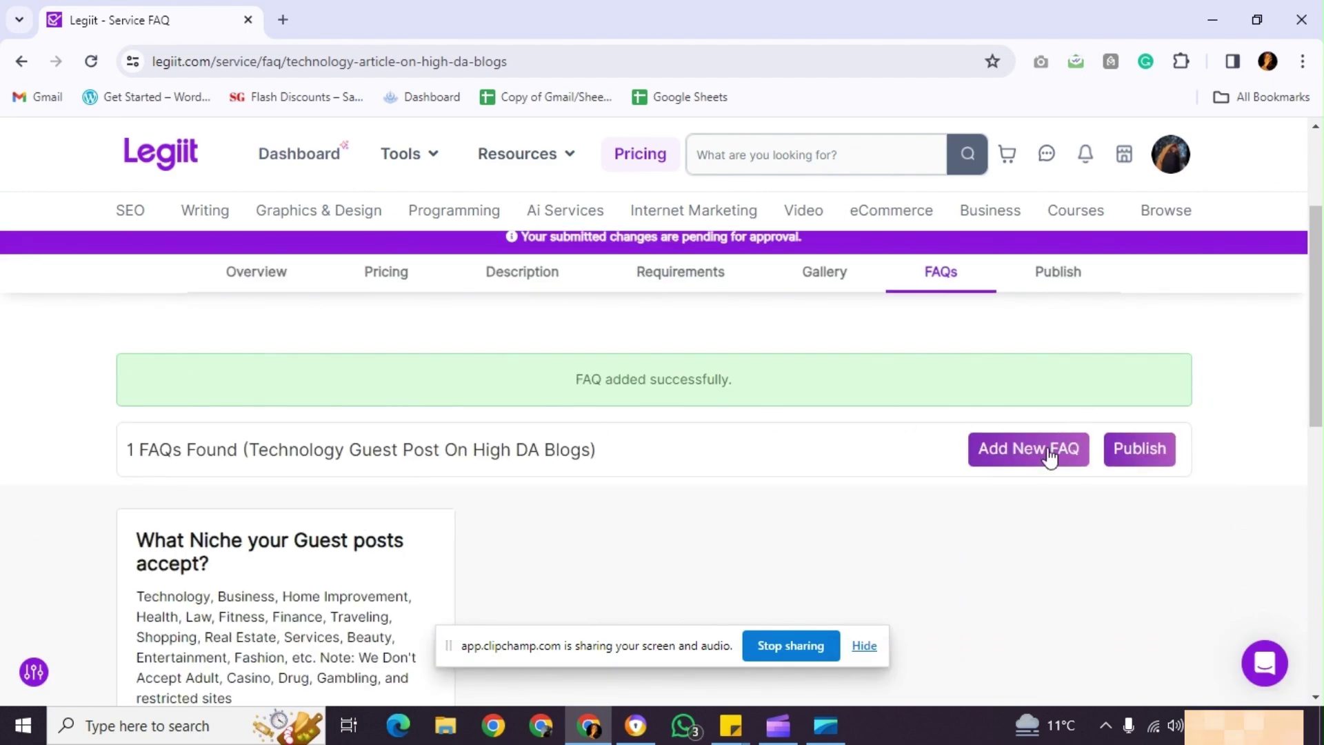
click(1048, 455)
click(730, 725)
triple_click(148, 268)
right_click(158, 269)
click(194, 275)
click(328, 262)
right_click(337, 267)
click(375, 448)
Copy "Once the link placed, there will be no Refund" from the sticky note into the refund FAQ's answer.
click(377, 458)
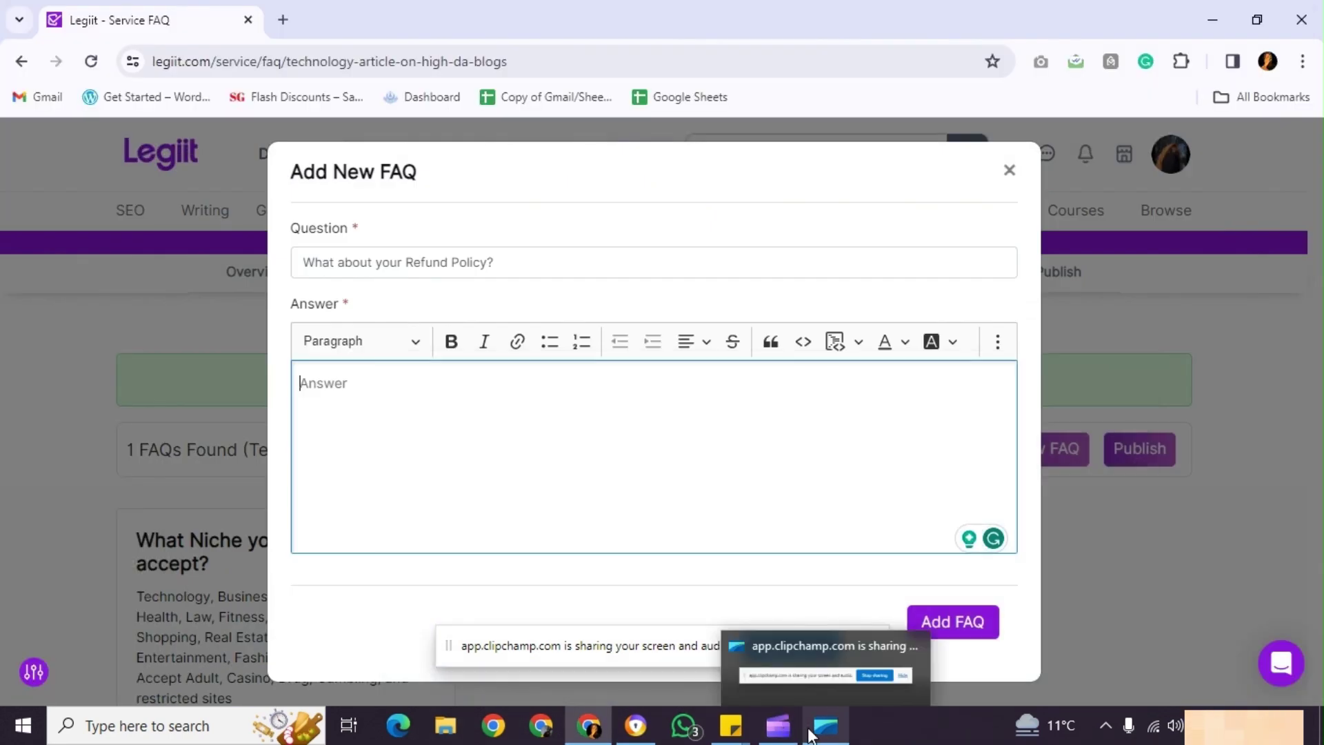
mouse_move(736, 725)
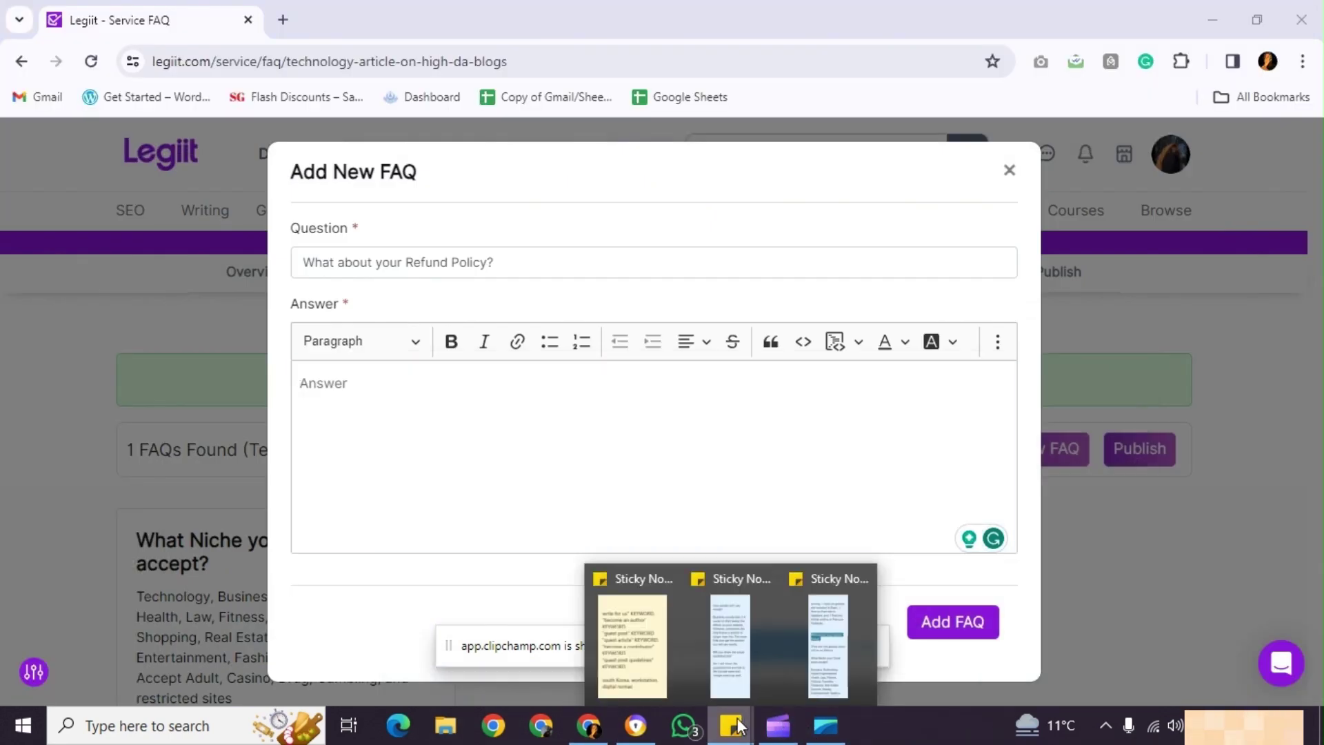
click(817, 666)
triple_click(114, 325)
right_click(116, 324)
click(169, 340)
right_click(390, 390)
click(428, 227)
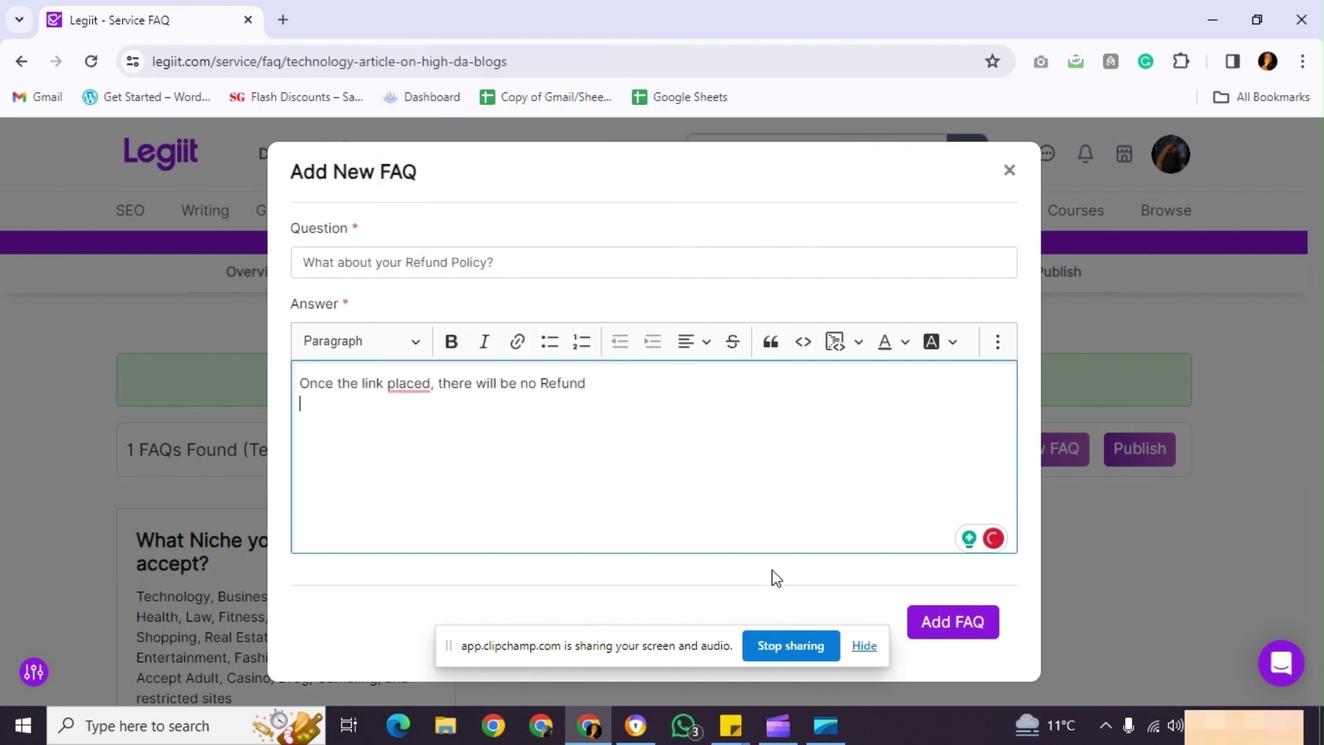
Insert "is" before "placed" in the refund policy answer and add the FAQ.
click(387, 383)
text(is)
click(946, 617)
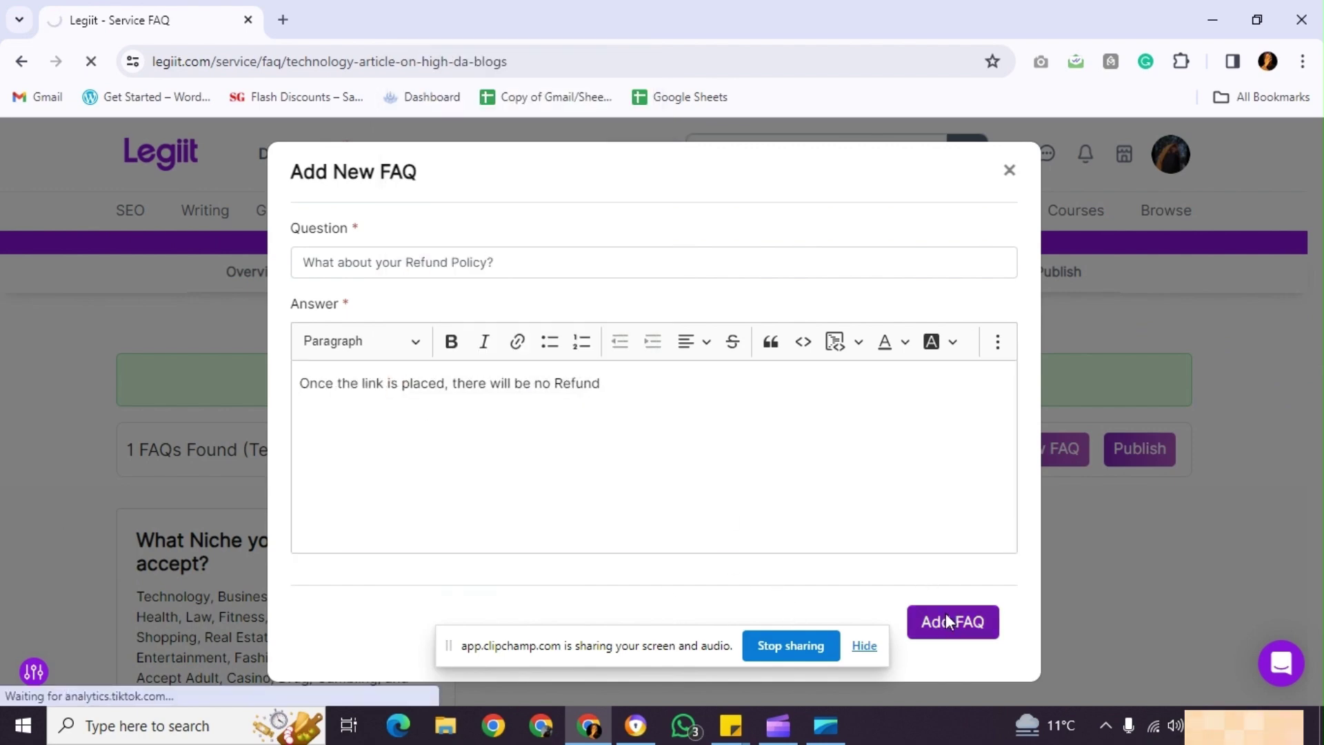
Start another FAQ with the question "What are the differences between Basic, Standard, and Premium Packages?" copied from the sticky note.
scroll(779, 553, down, 5)
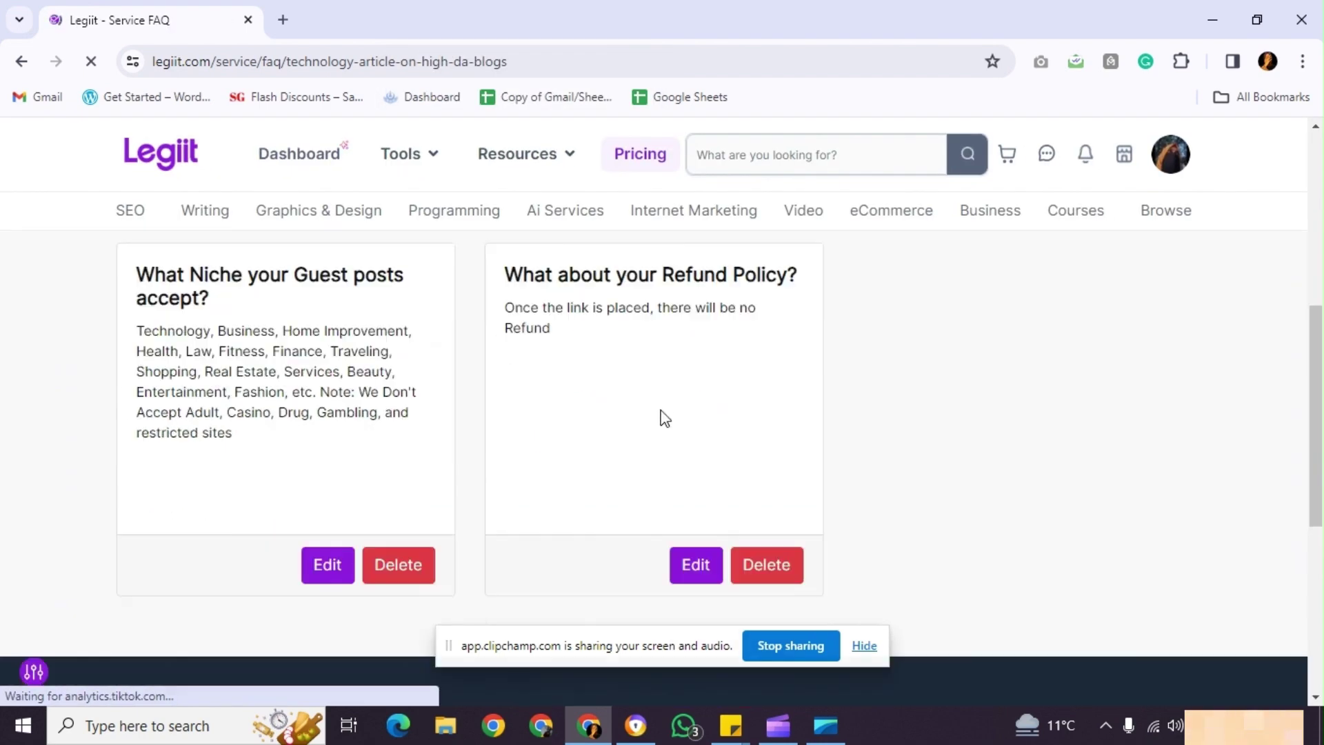
scroll(664, 417, up, 4)
click(993, 452)
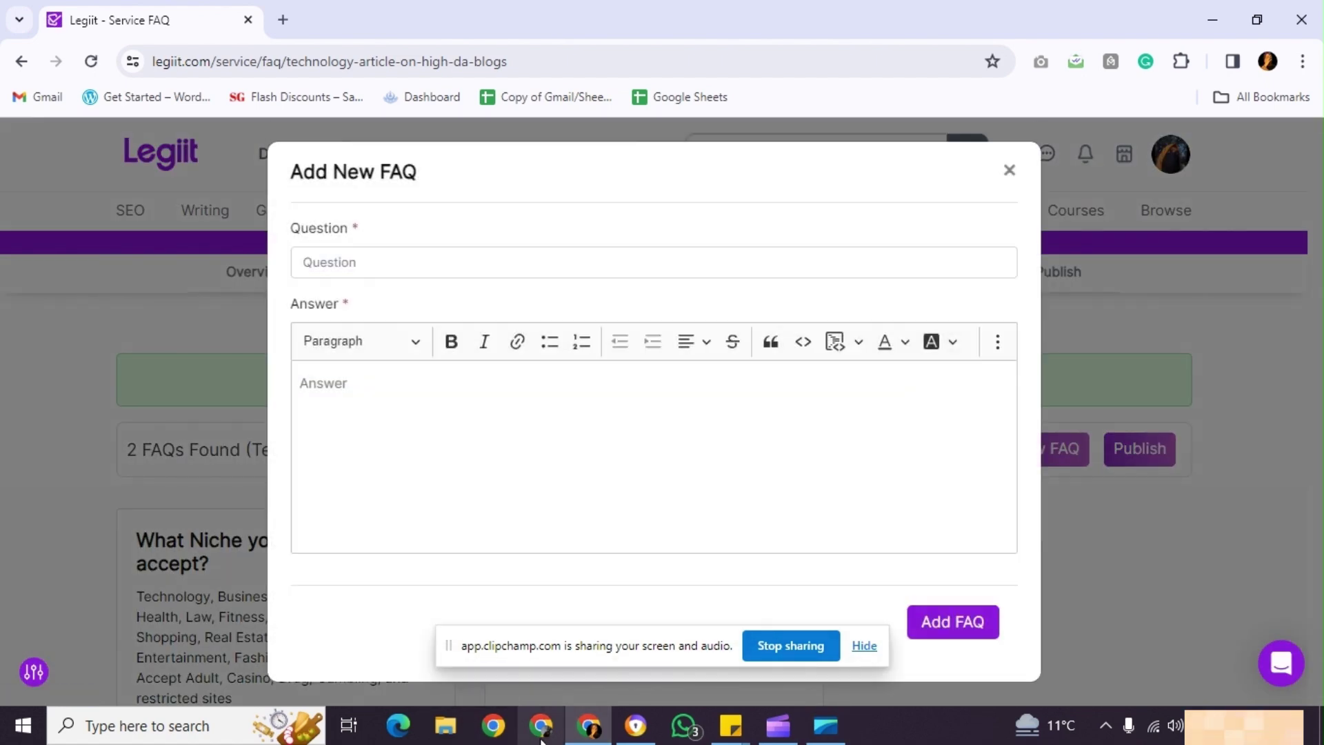
click(730, 725)
triple_click(183, 142)
right_click(184, 141)
click(231, 157)
click(338, 262)
right_click(338, 262)
click(414, 452)
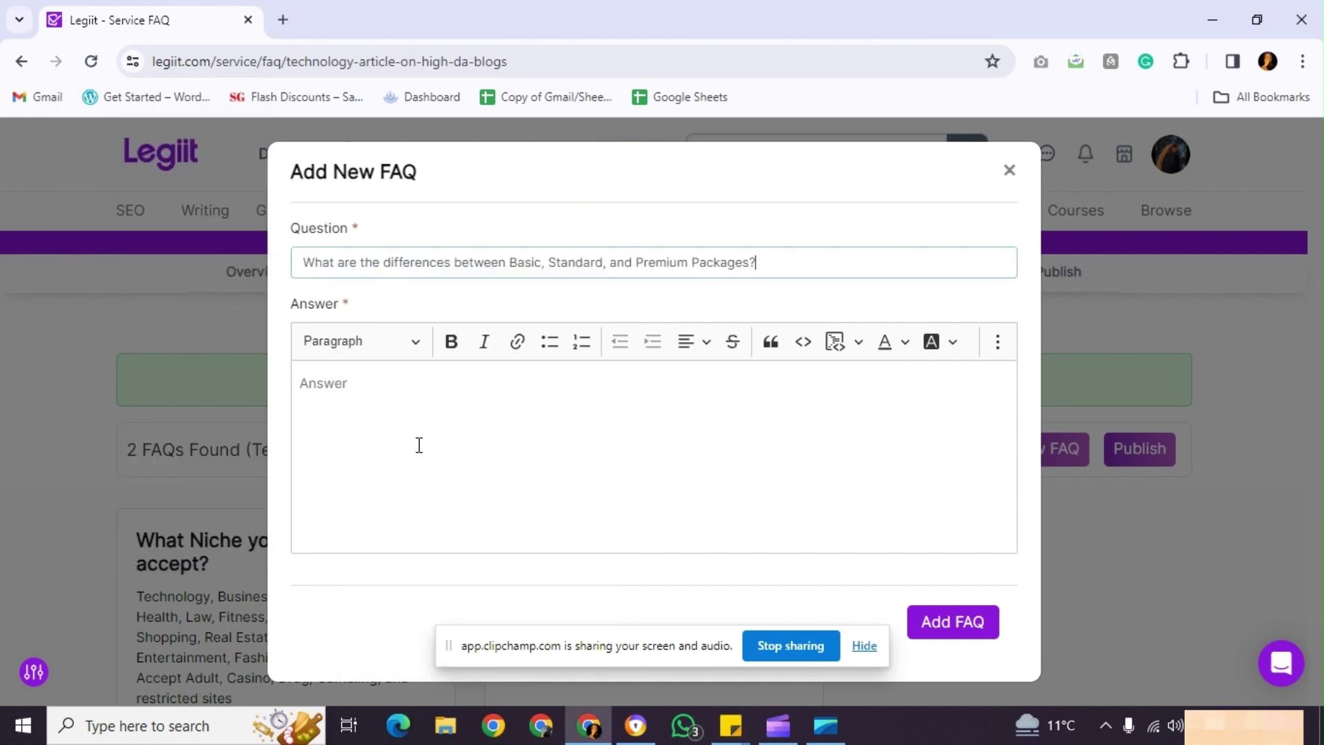
Copy the answer starting "The package difference is to post on the general and pure sites" from the sticky note into the packages FAQ's answer.
key(alt+Tab)
triple_click(194, 383)
right_click(194, 382)
click(239, 398)
click(336, 394)
right_click(336, 394)
click(365, 245)
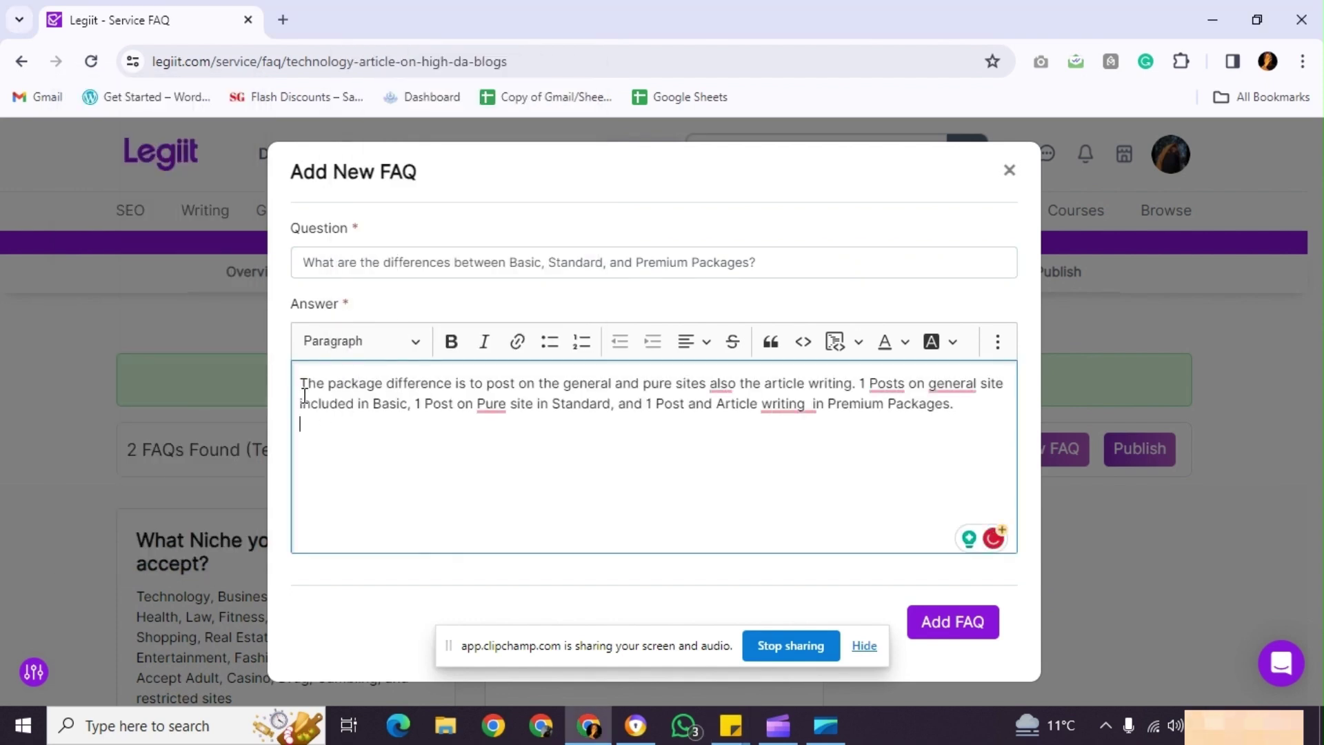
Correct the answer to read "as well as", "1 Post" and "on the general site", remove the extra space after "writing", and add the FAQ.
click(723, 383)
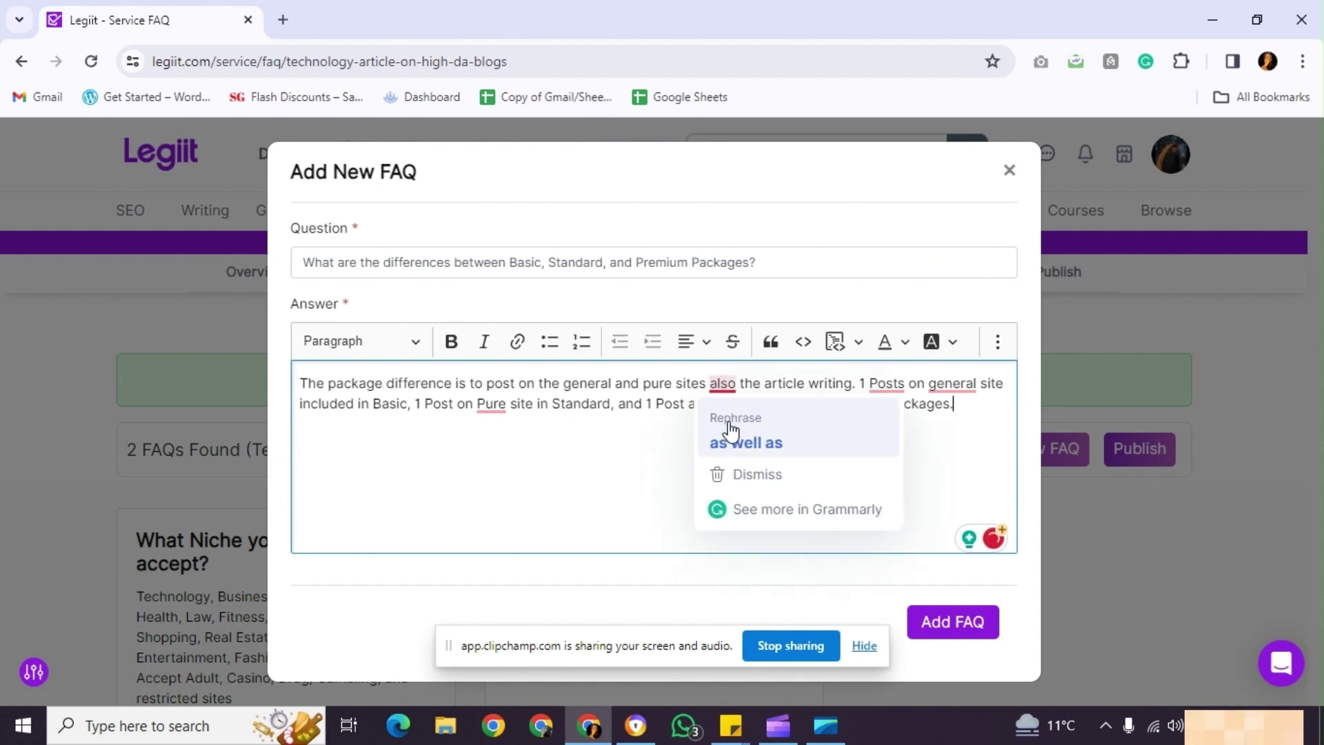
click(744, 441)
click(931, 383)
click(923, 443)
click(830, 413)
click(816, 461)
click(984, 380)
click(979, 440)
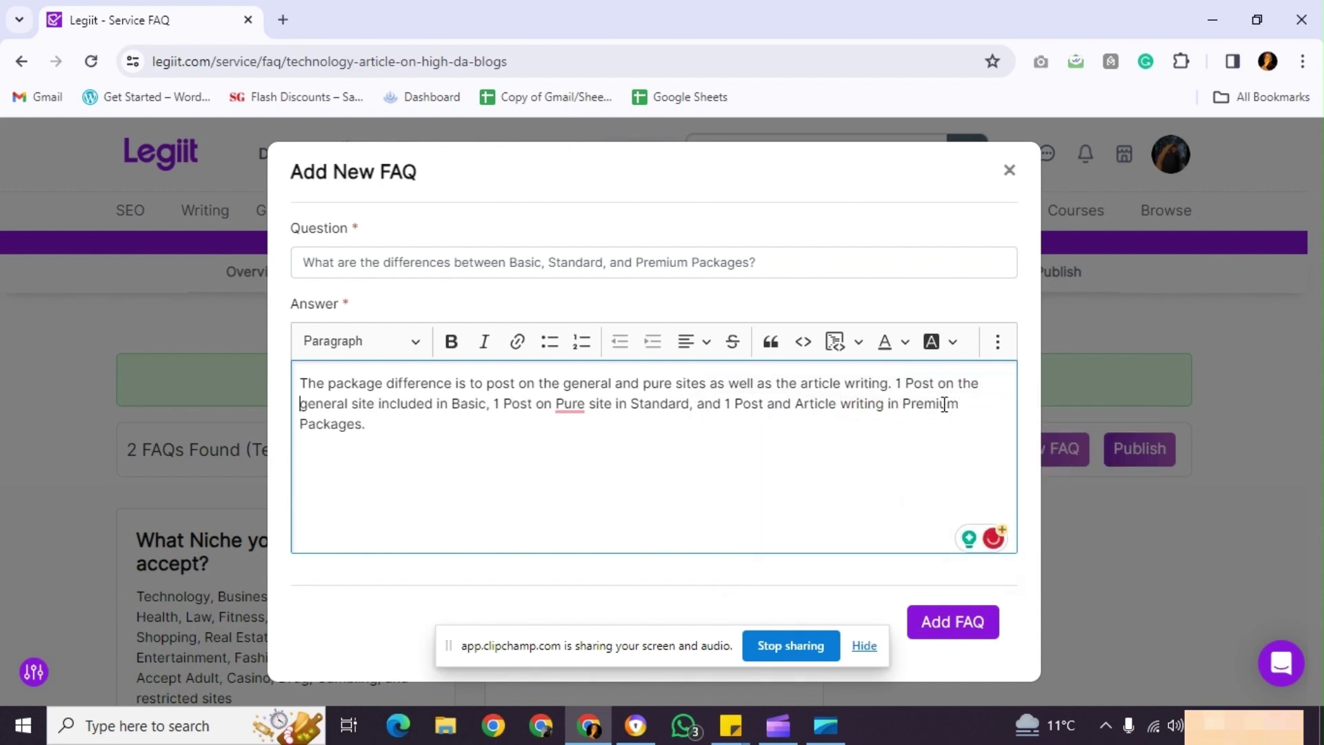
click(592, 444)
click(936, 630)
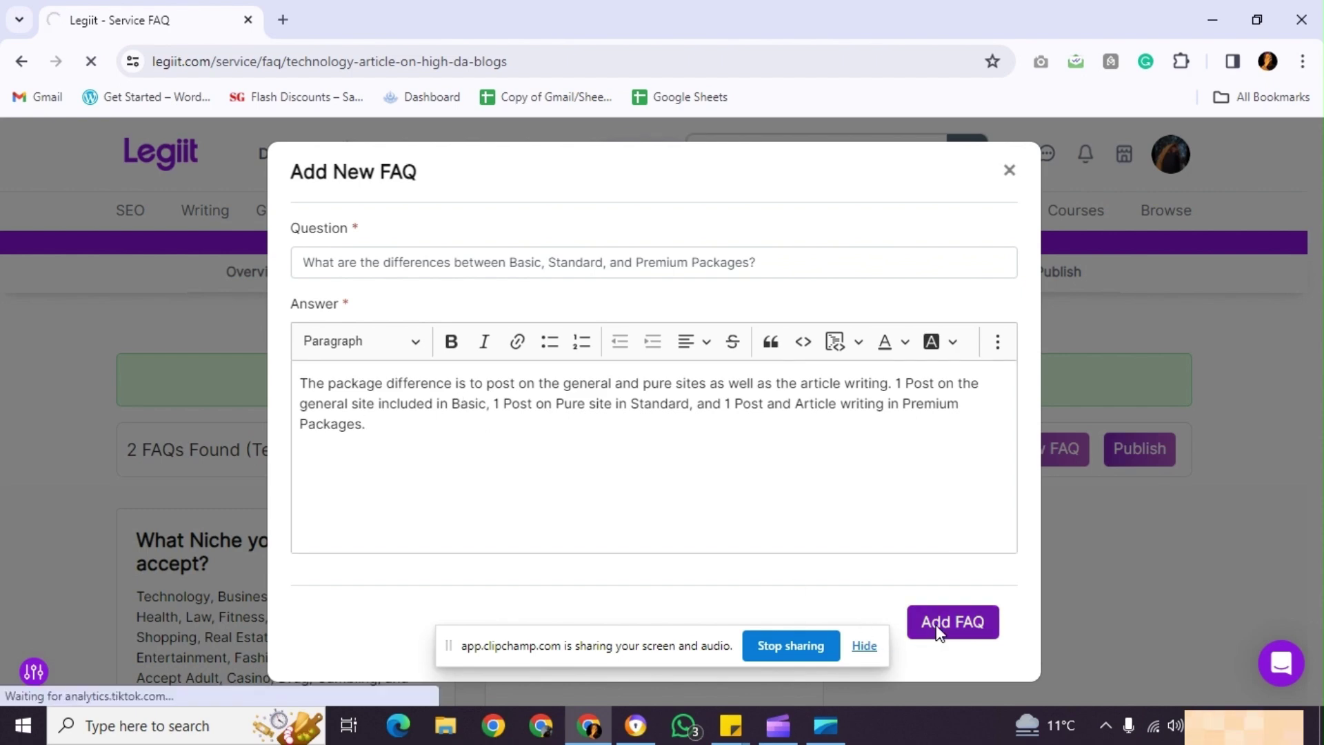
Publish the updated technology guest post service and review its entry in the services list.
scroll(465, 535, down, 8)
scroll(914, 437, down, 2)
scroll(914, 437, up, 10)
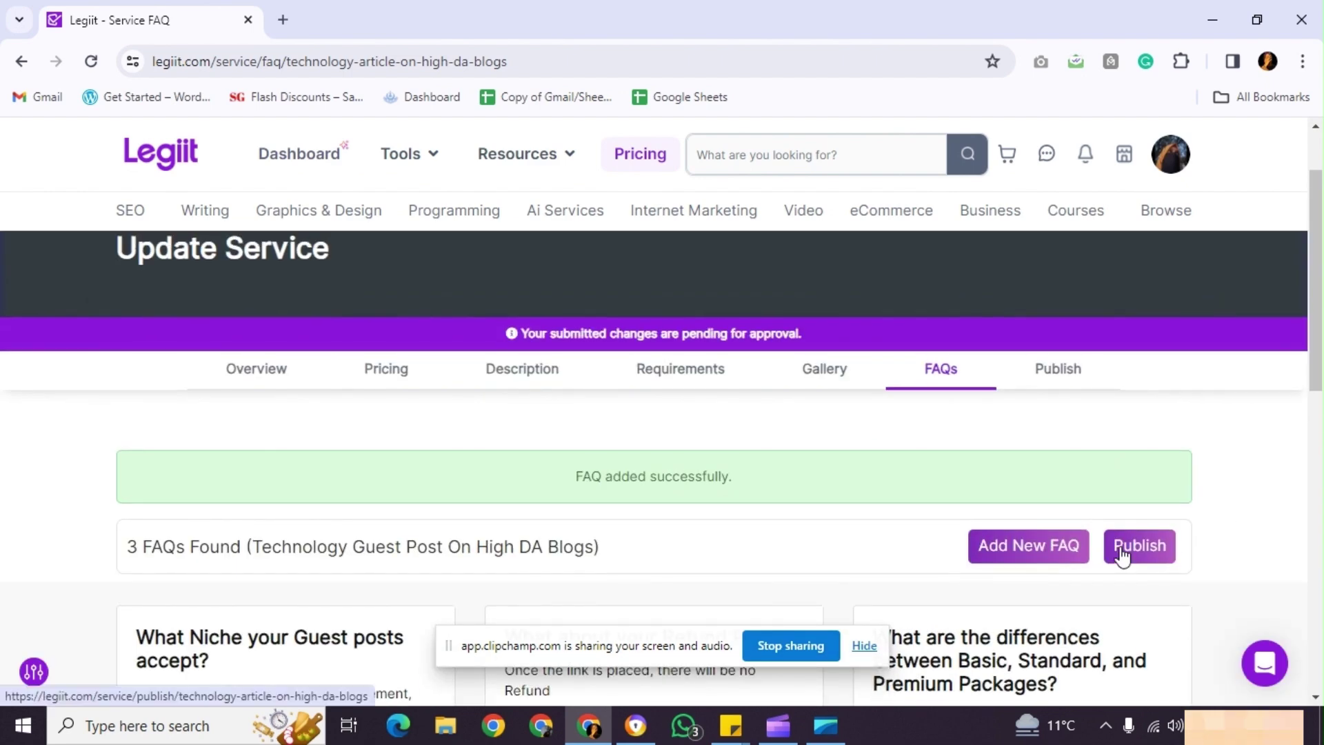
click(1125, 554)
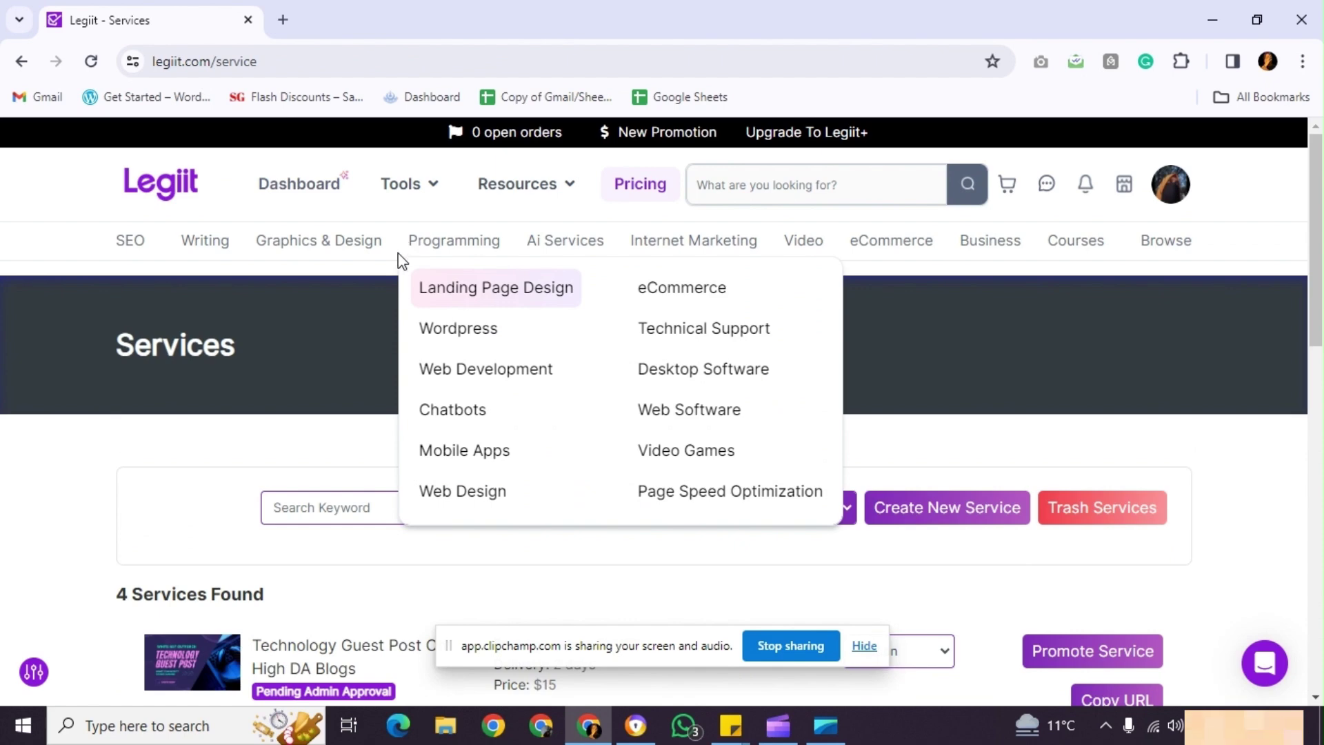
scroll(257, 461, down, 3)
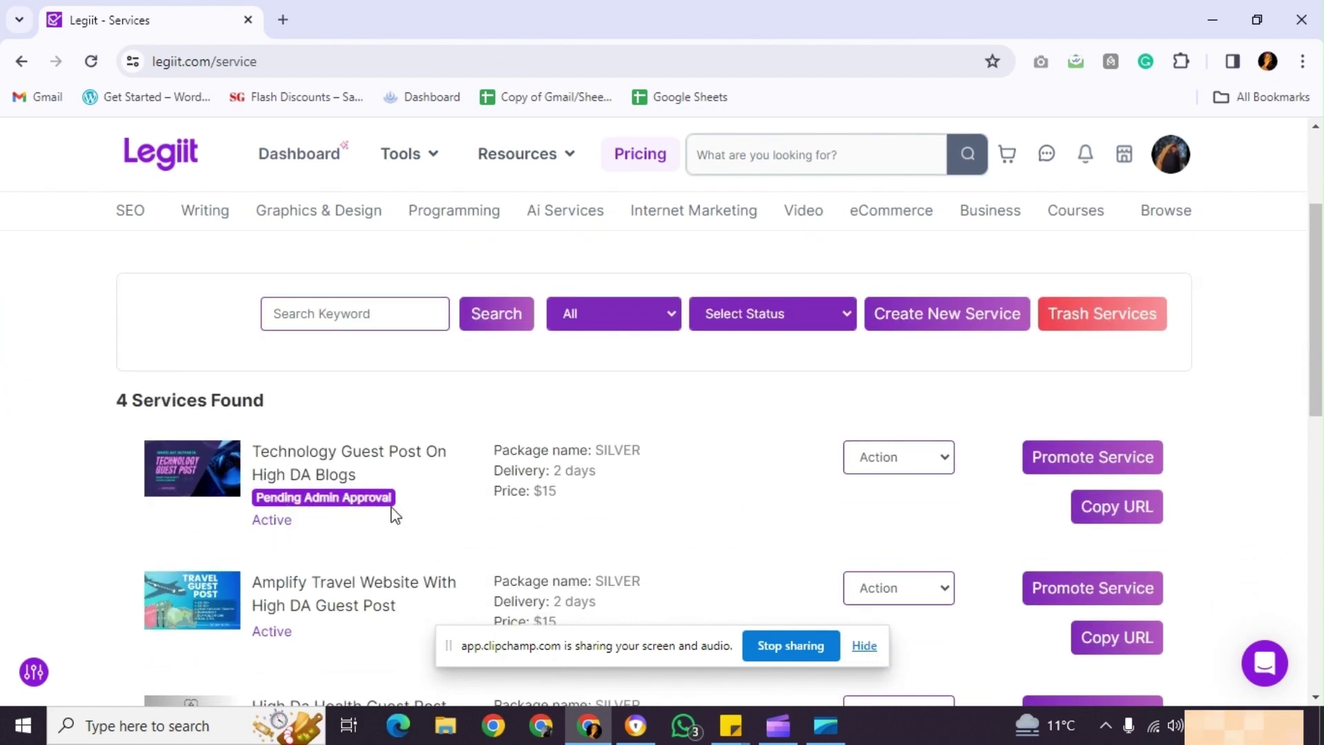
scroll(557, 469, down, 2)
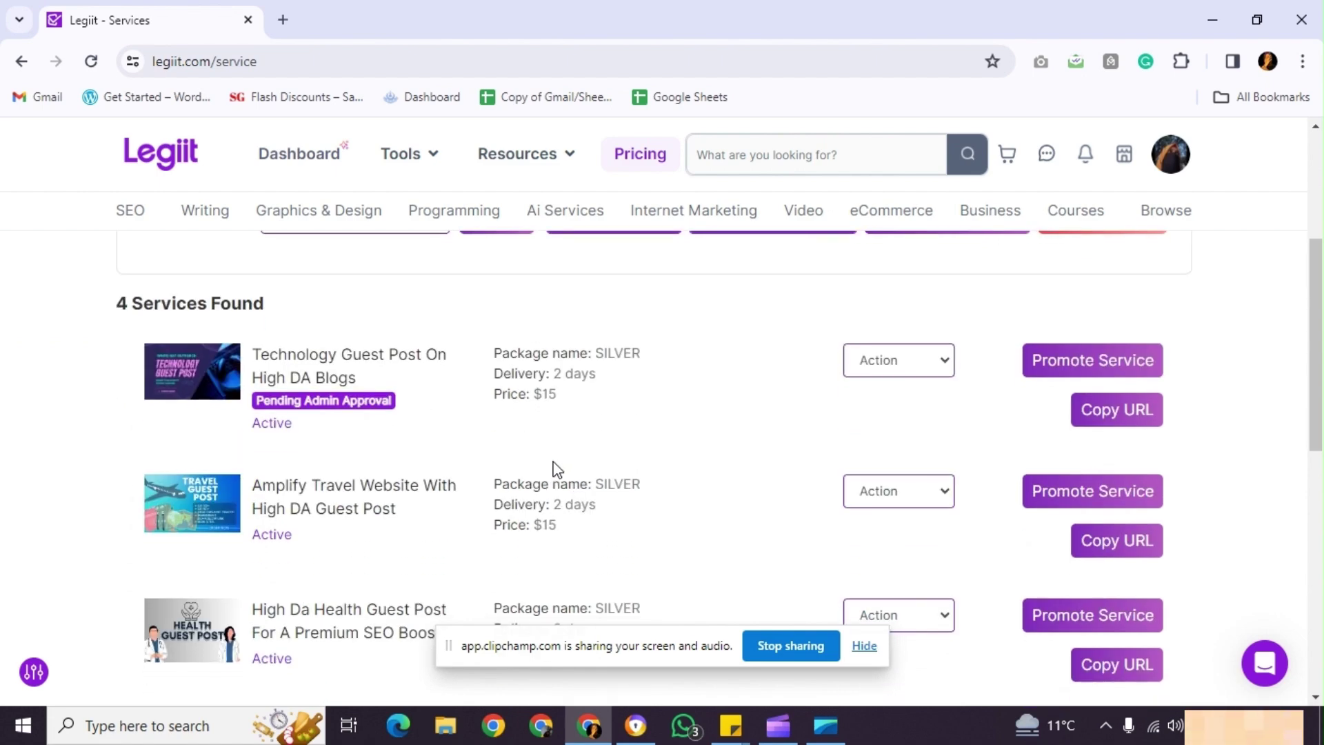
scroll(384, 455, down, 4)
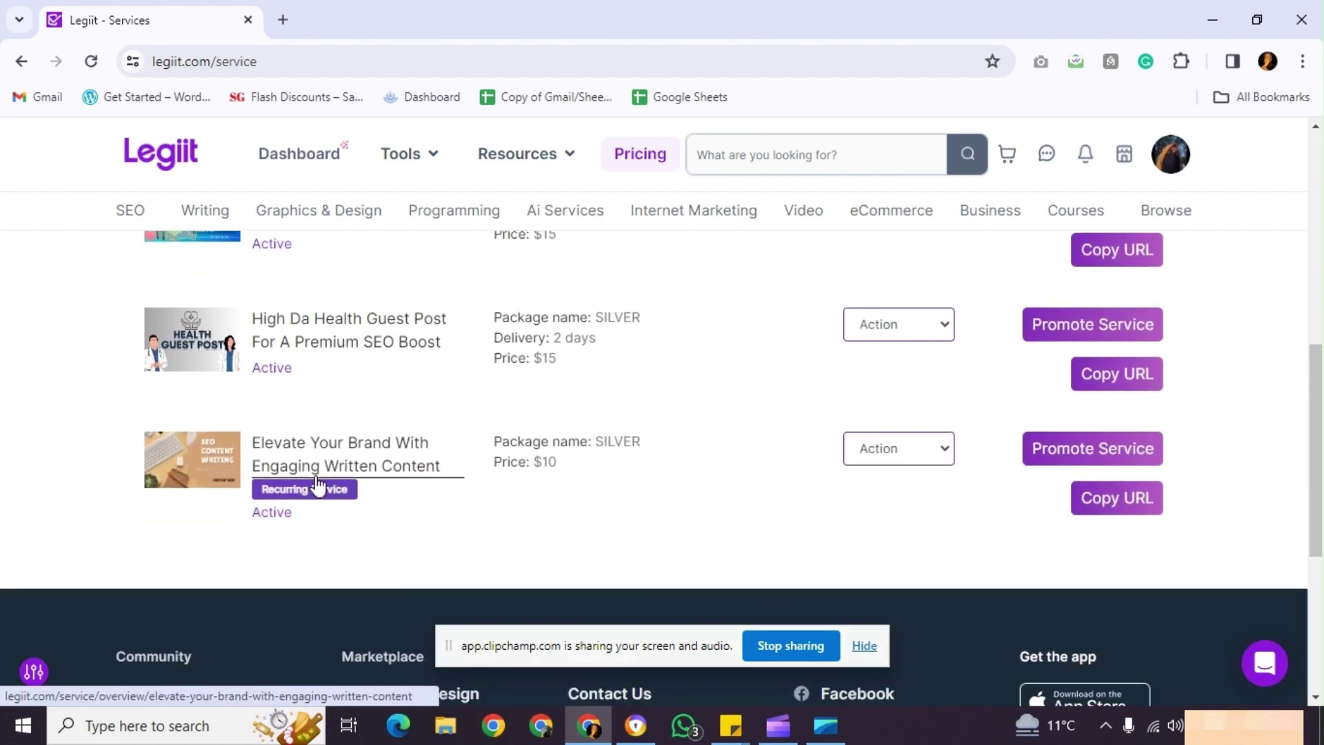
scroll(318, 484, up, 7)
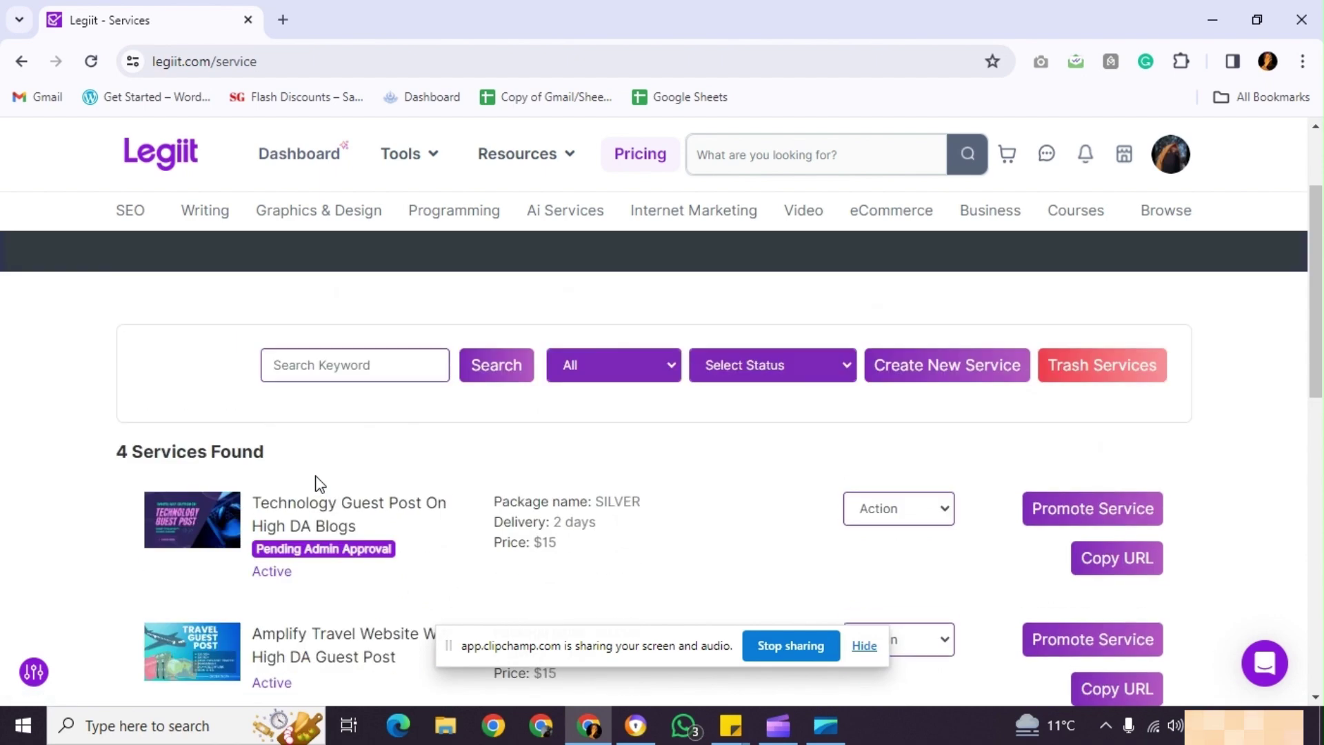
Open a new browser tab, and from the Sticky Notes list open the note holding the Kwork service links.
click(292, 18)
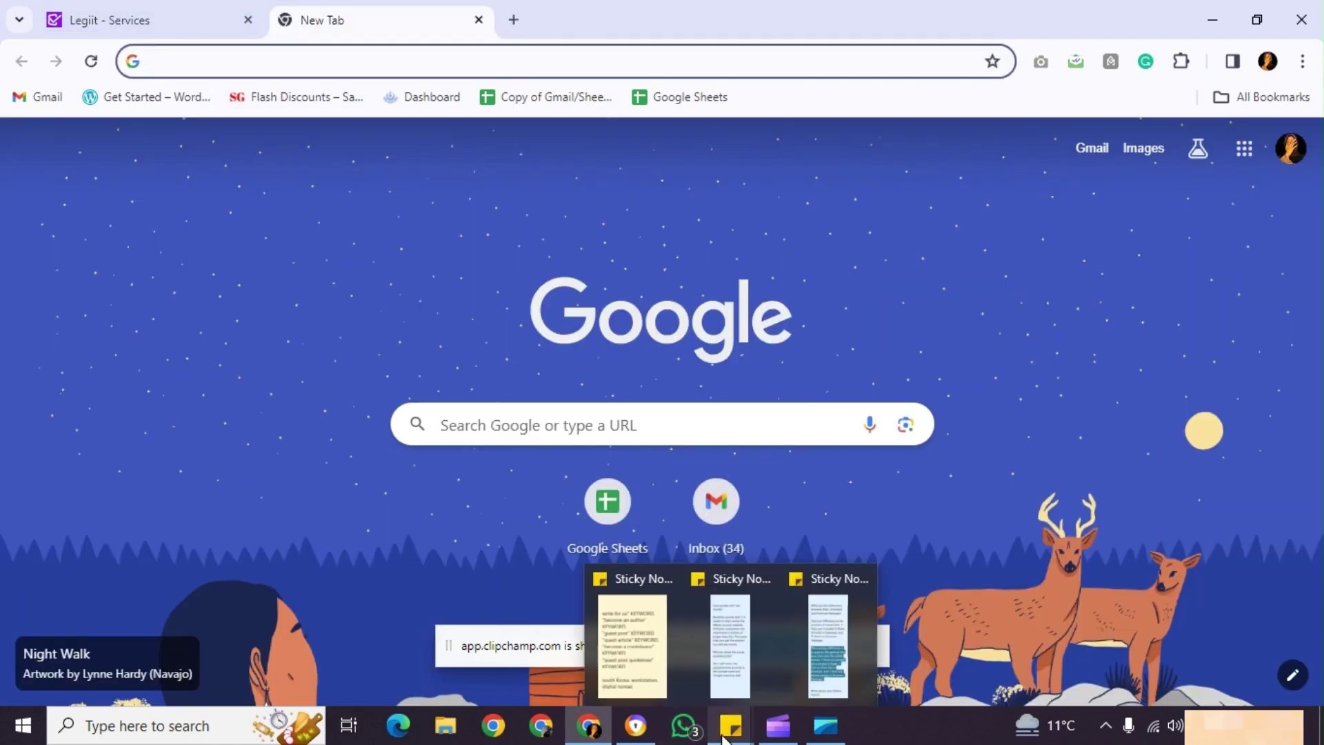
mouse_move(793, 733)
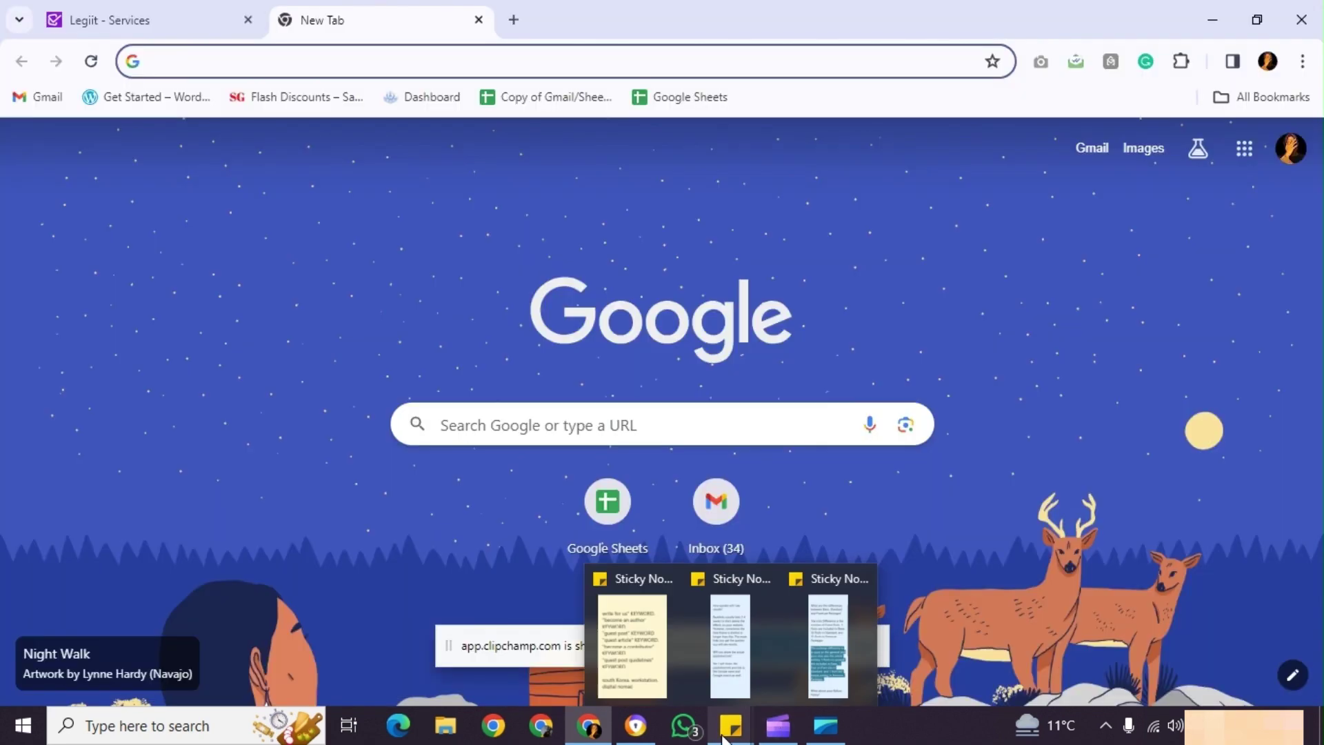
click(727, 732)
right_click(727, 728)
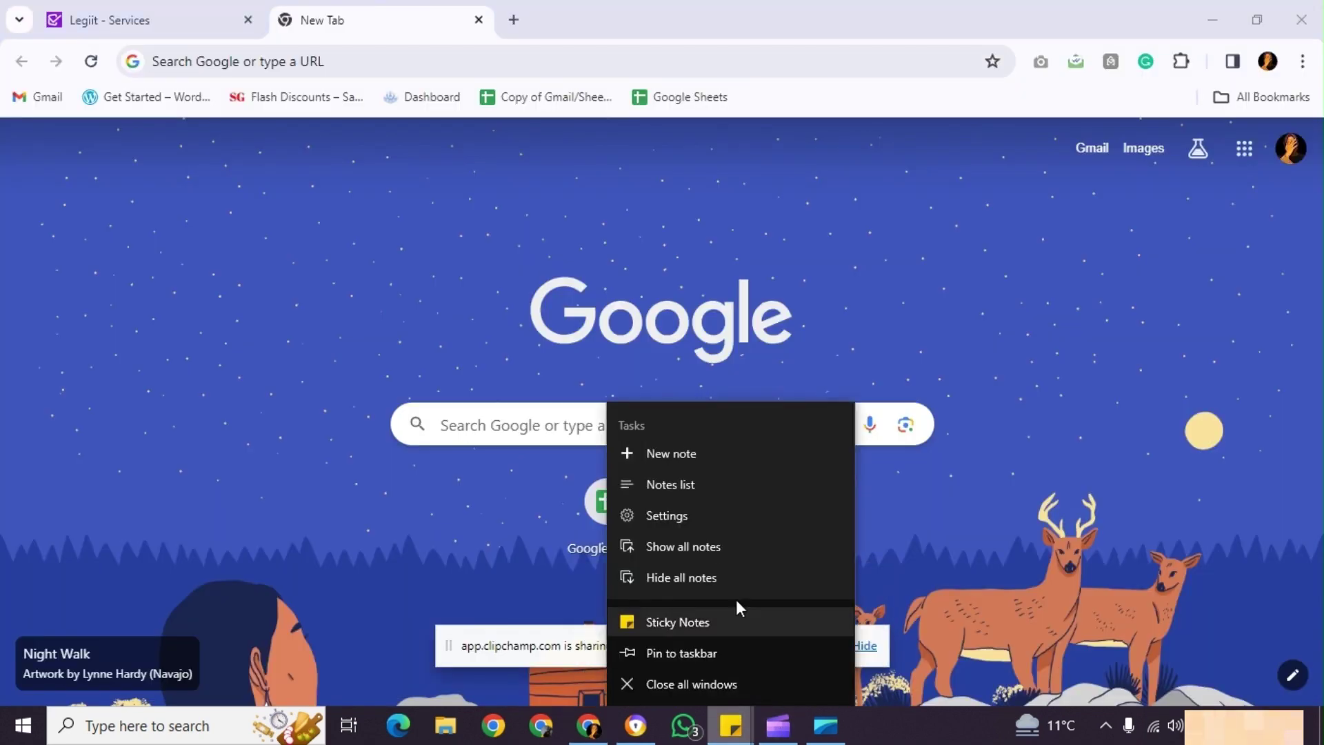
click(706, 487)
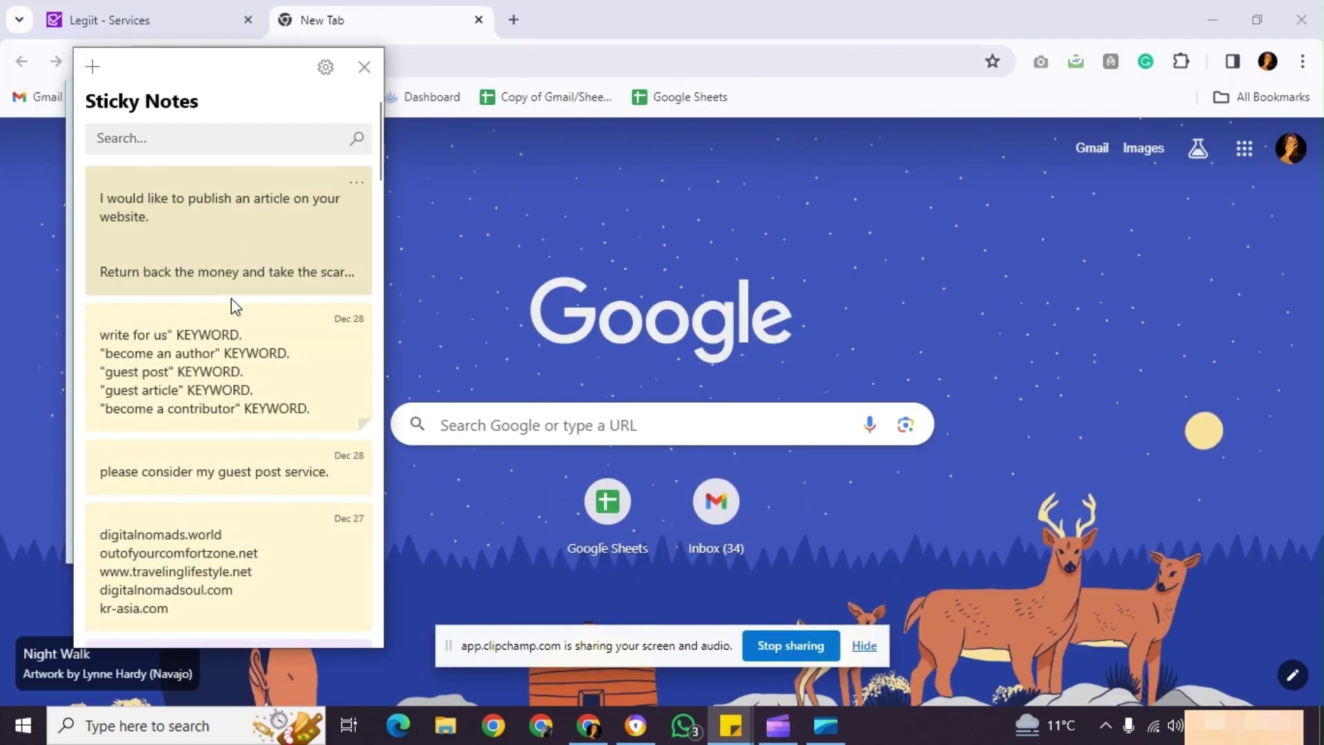
scroll(234, 309, down, 6)
scroll(235, 309, down, 10)
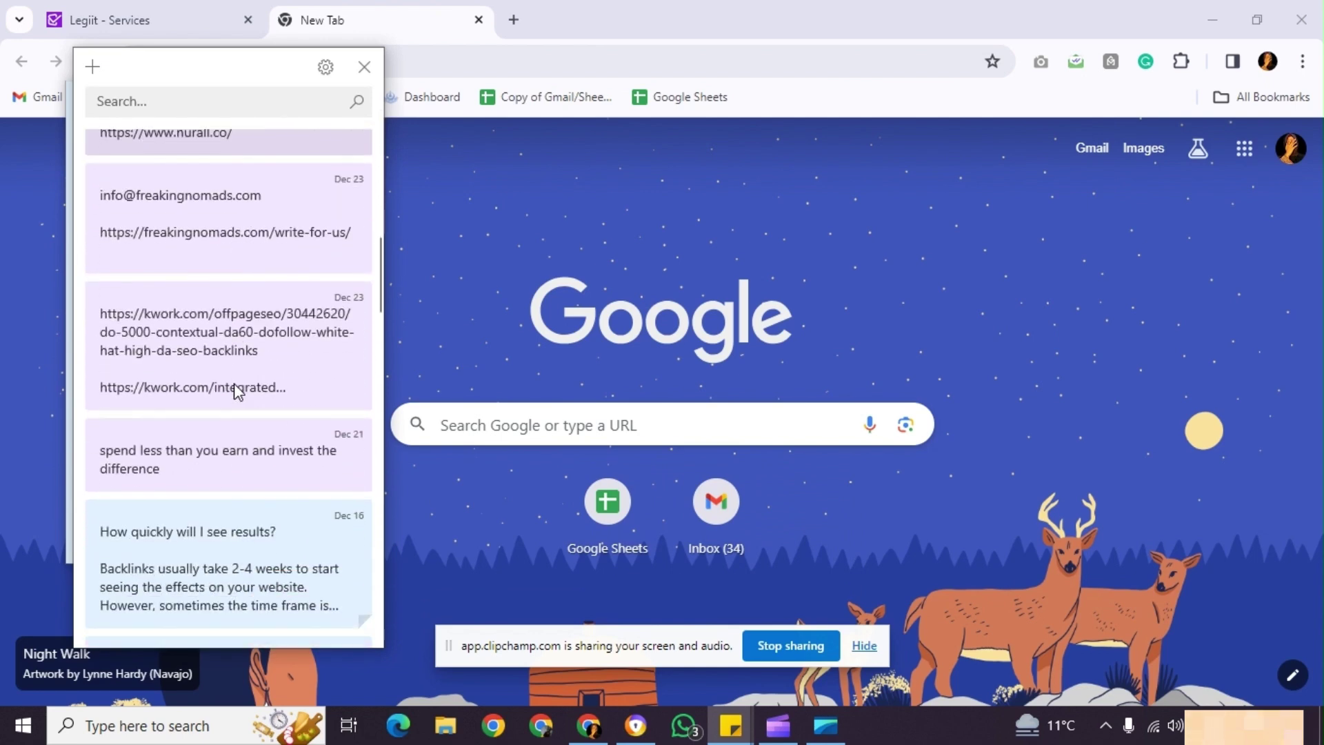
scroll(236, 386, down, 2)
double_click(276, 255)
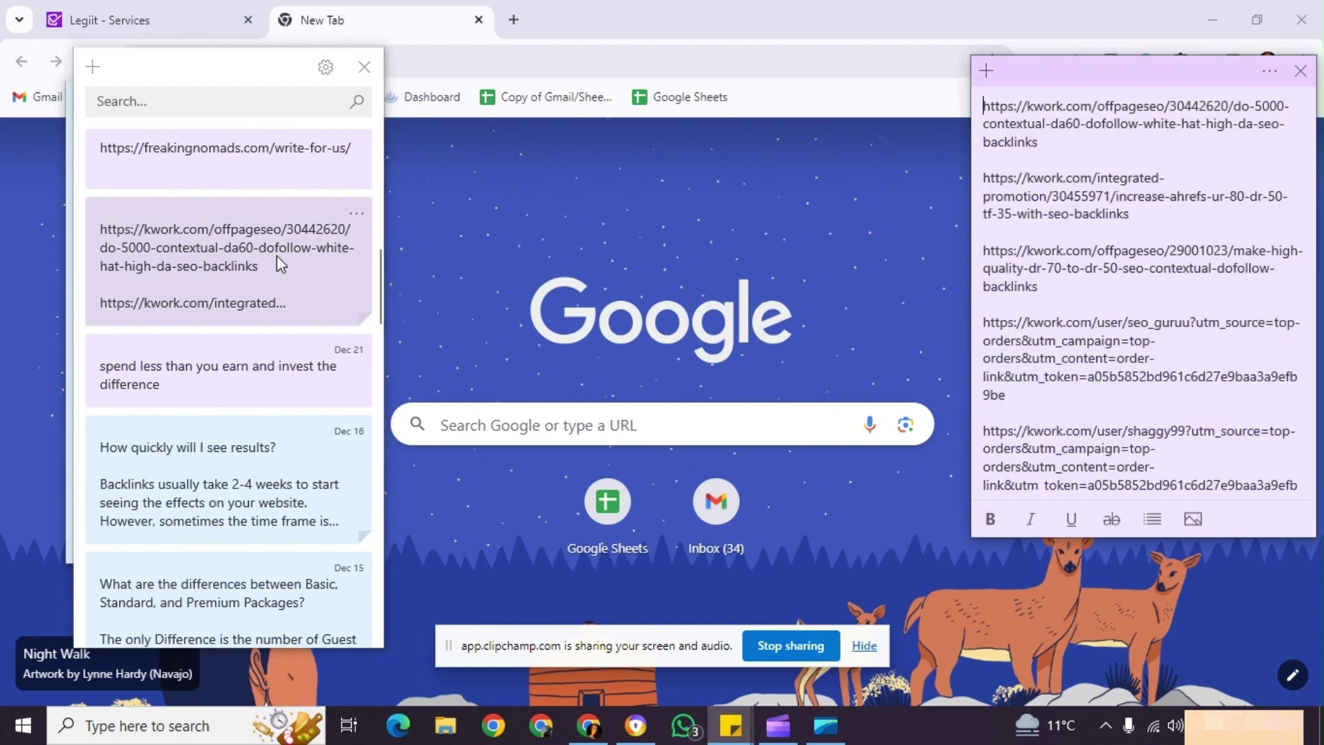
Close the notes list and both blue FAQ notes, and locate the Legiit guest post link in the links note.
click(364, 67)
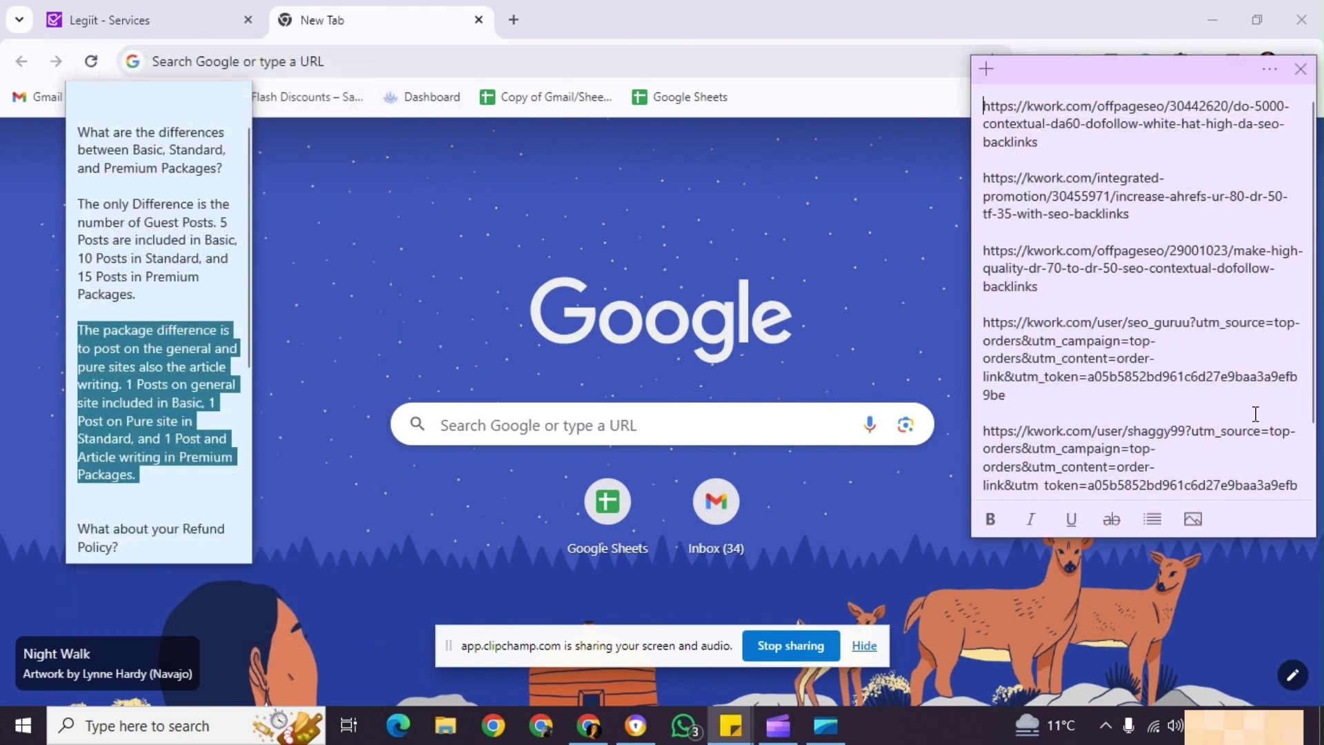
click(238, 100)
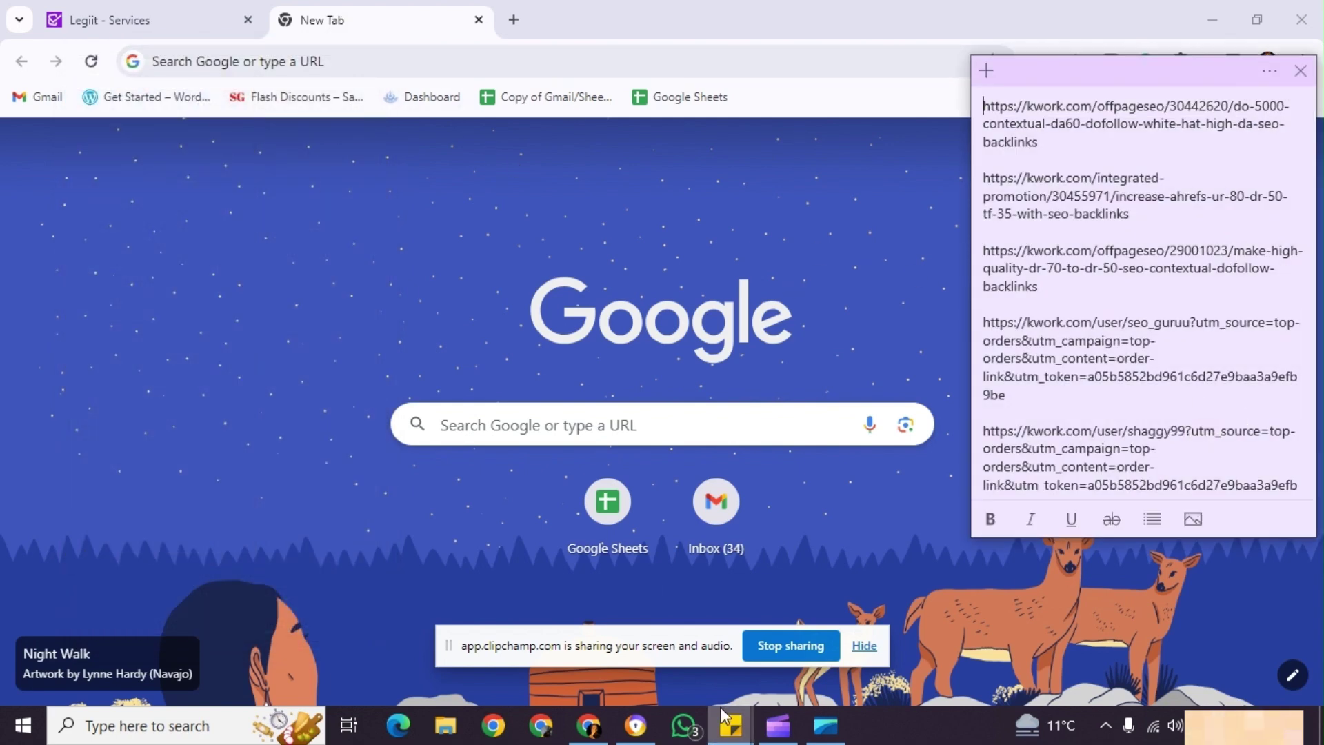
mouse_move(730, 726)
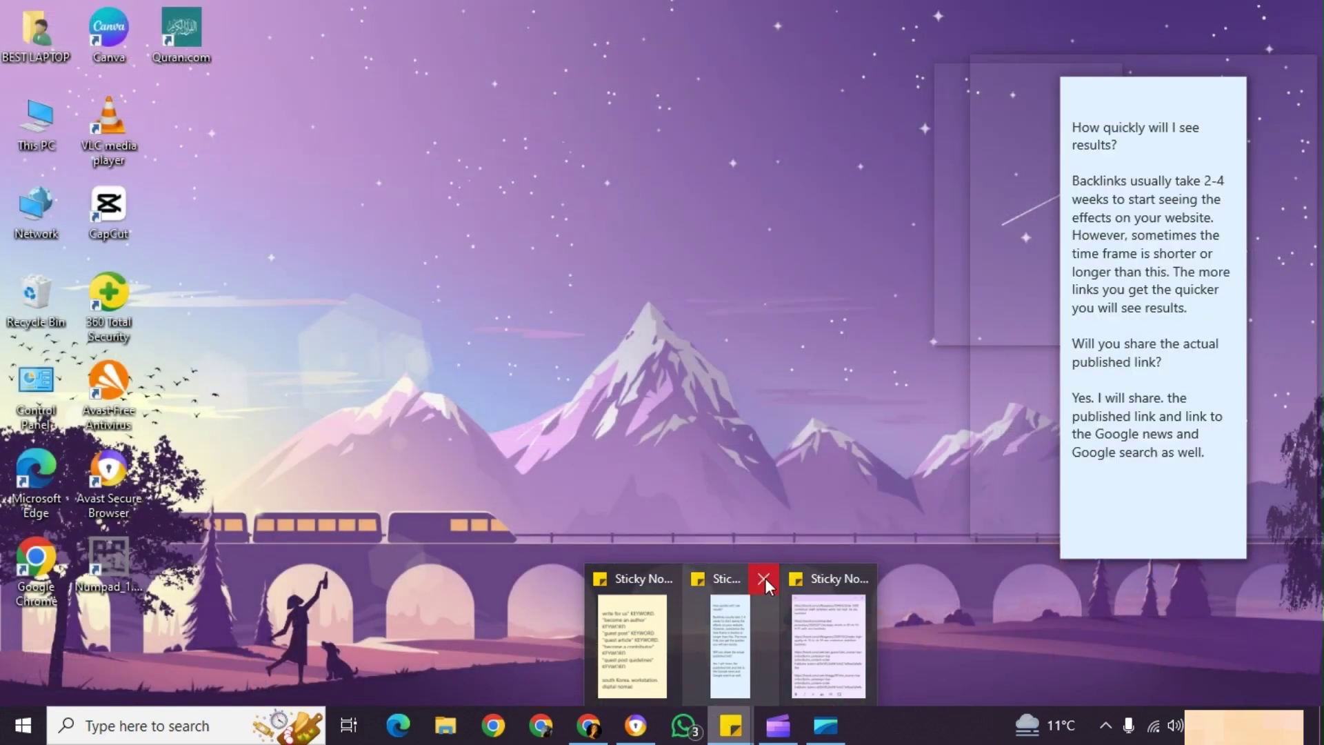
click(764, 578)
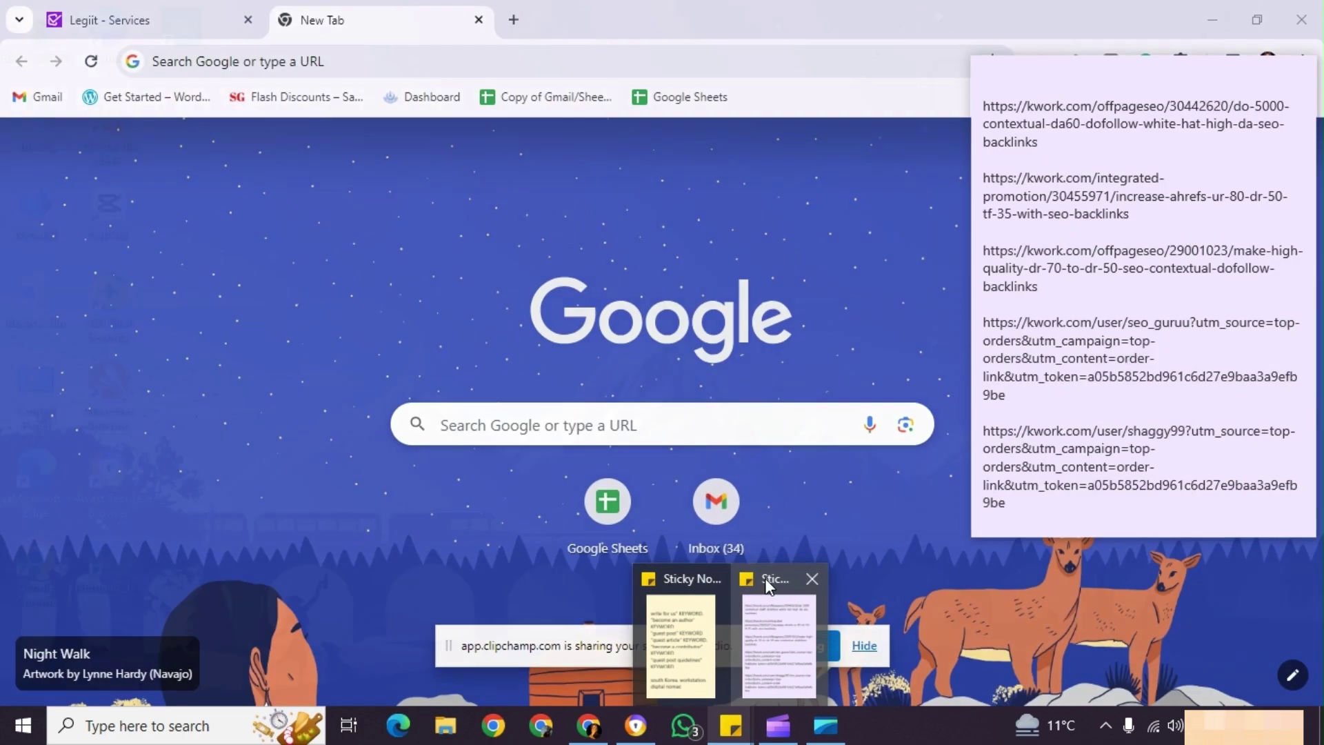
scroll(1059, 394, down, 1)
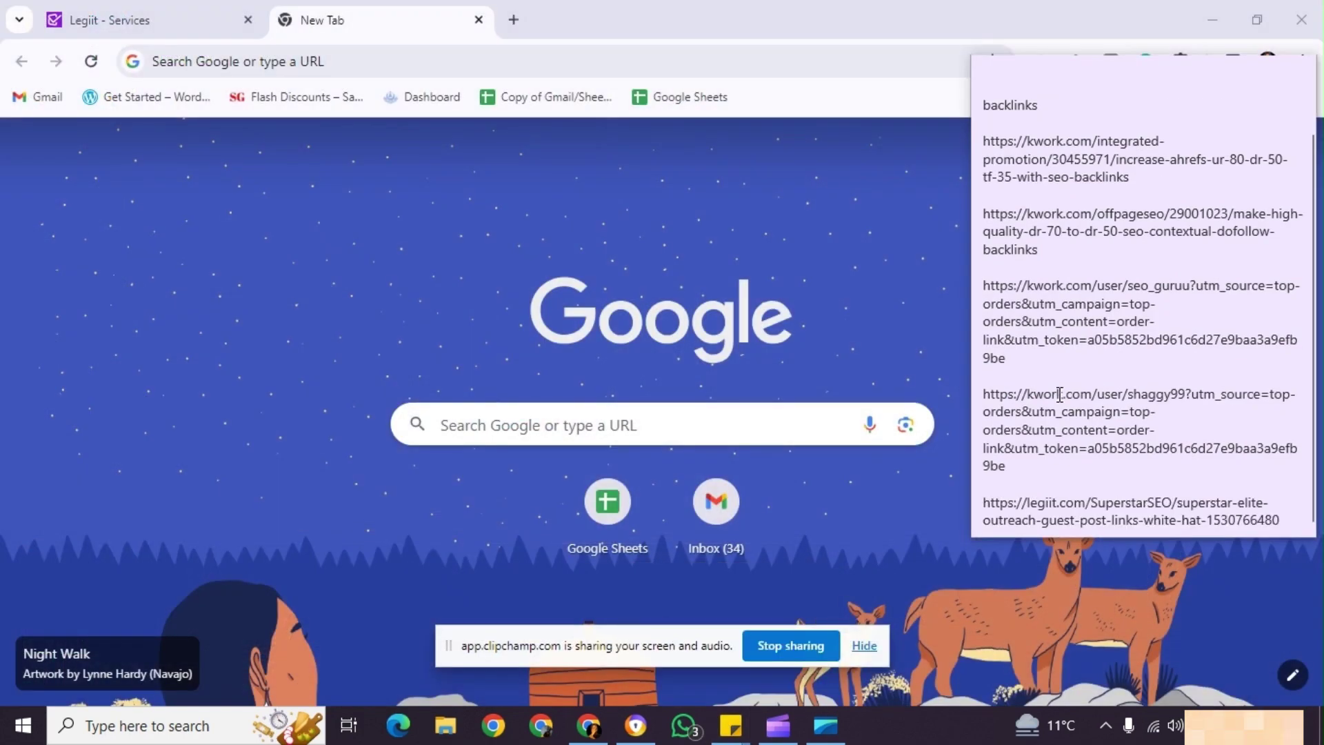
click(1117, 515)
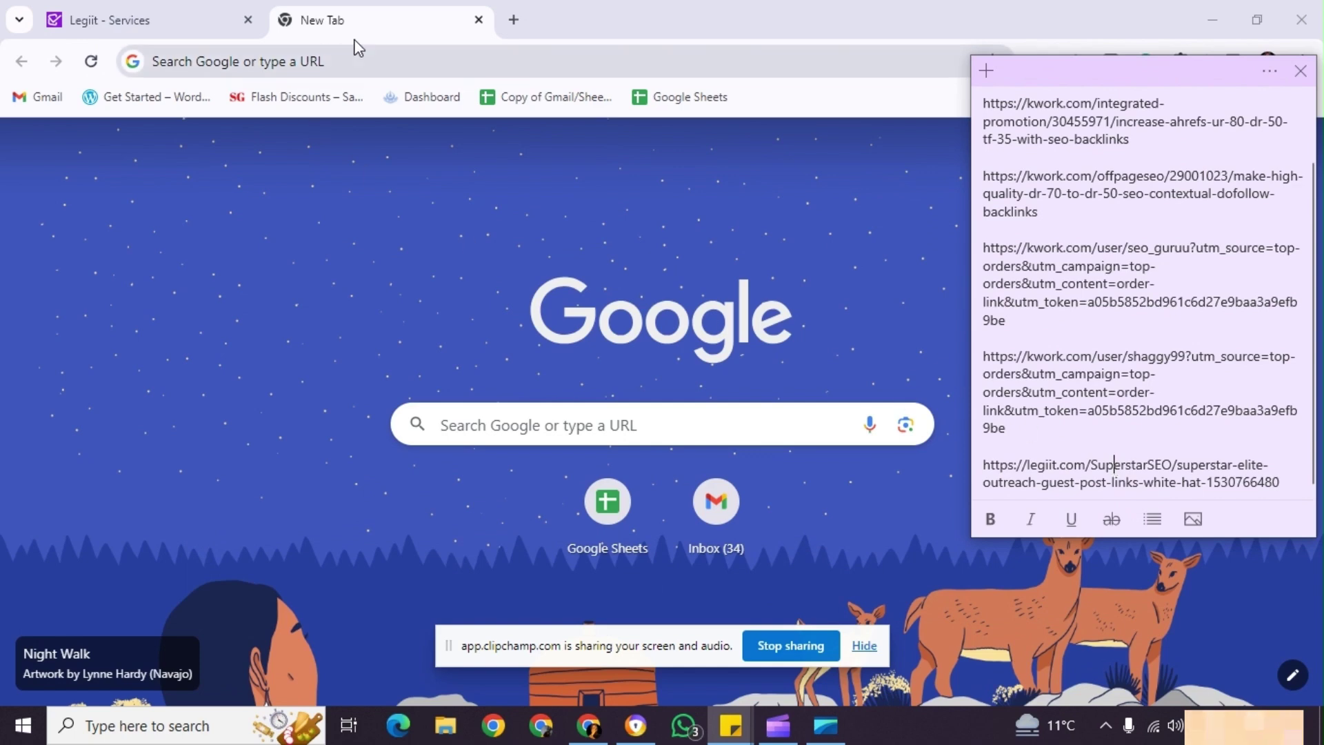
Return to the Legiit tab, visit the business dashboard, and go back to open the marketplace home page.
click(136, 17)
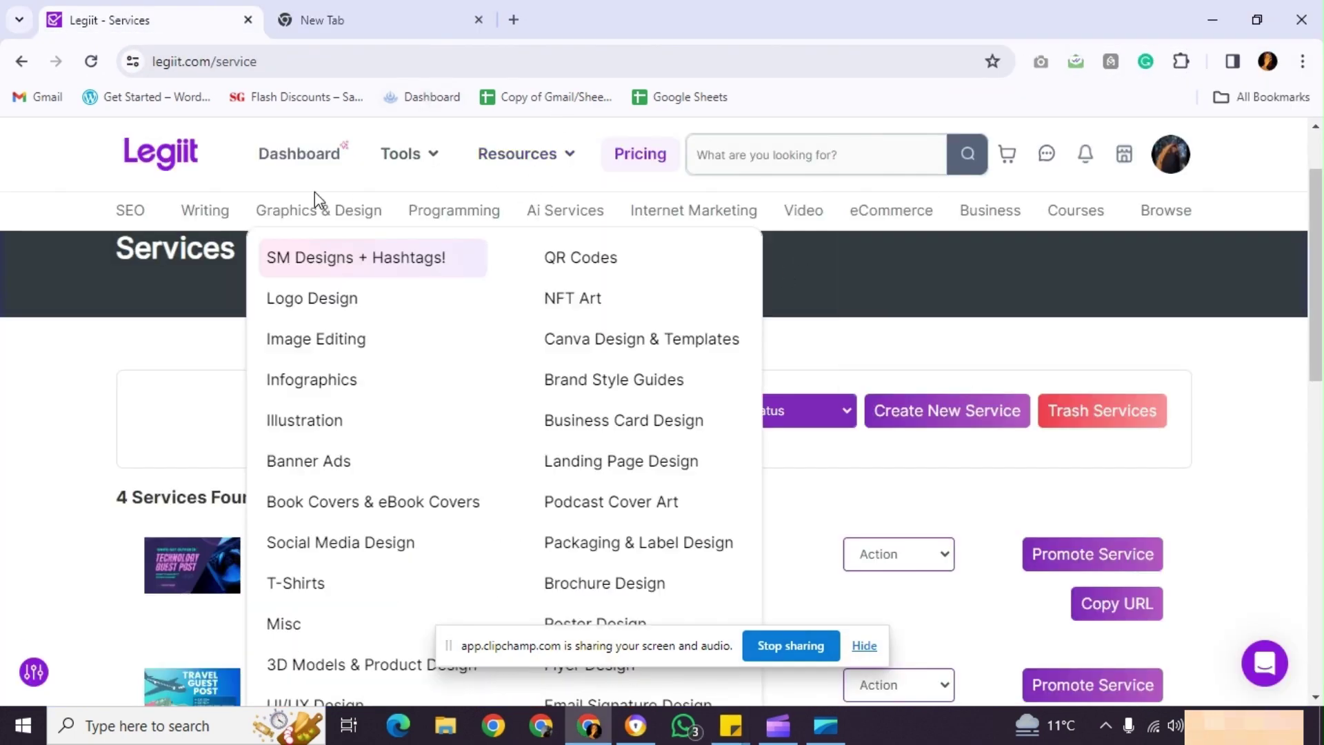
click(298, 156)
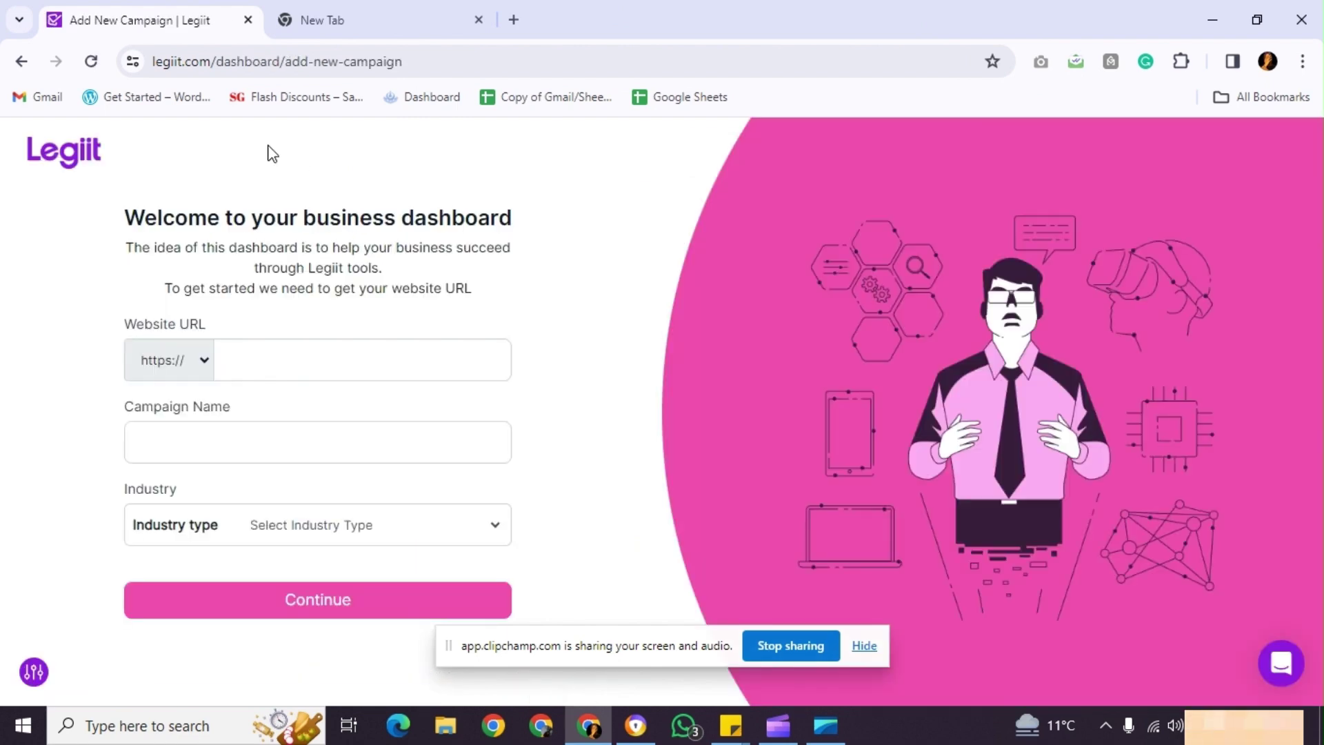
click(21, 61)
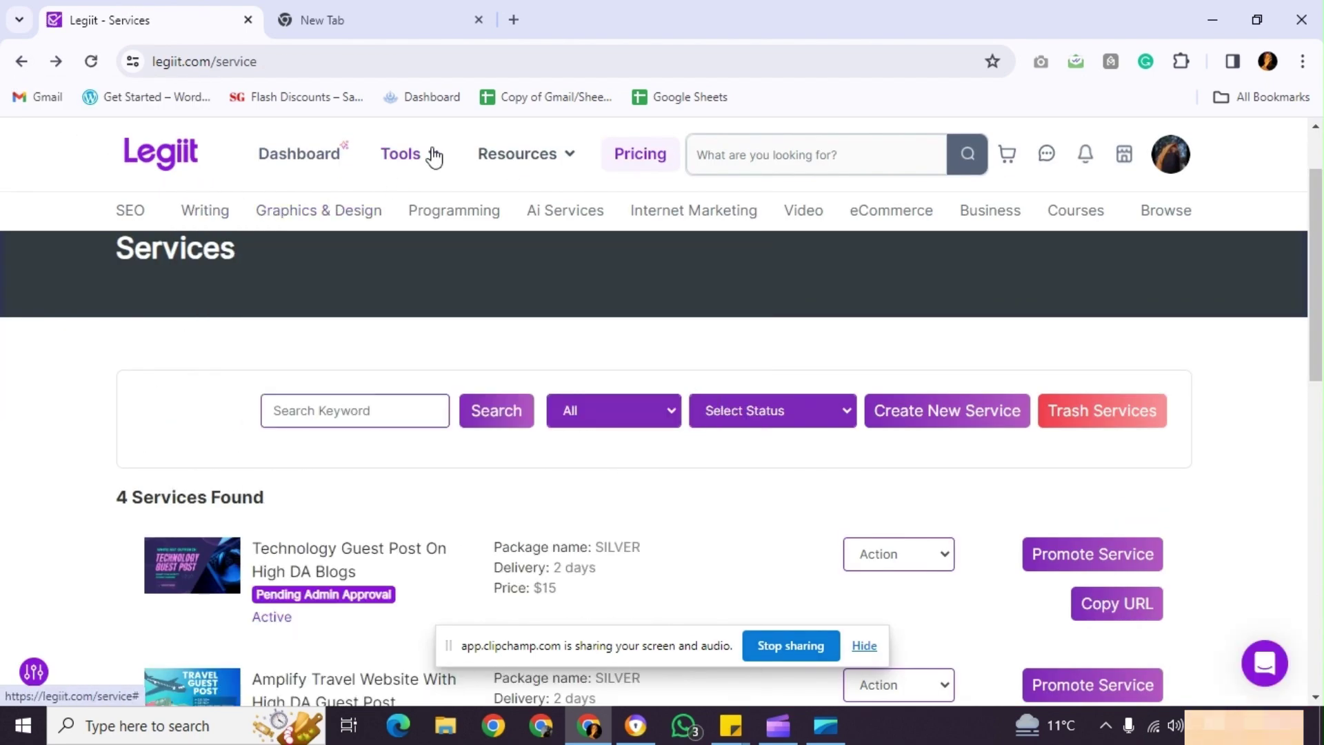
click(168, 178)
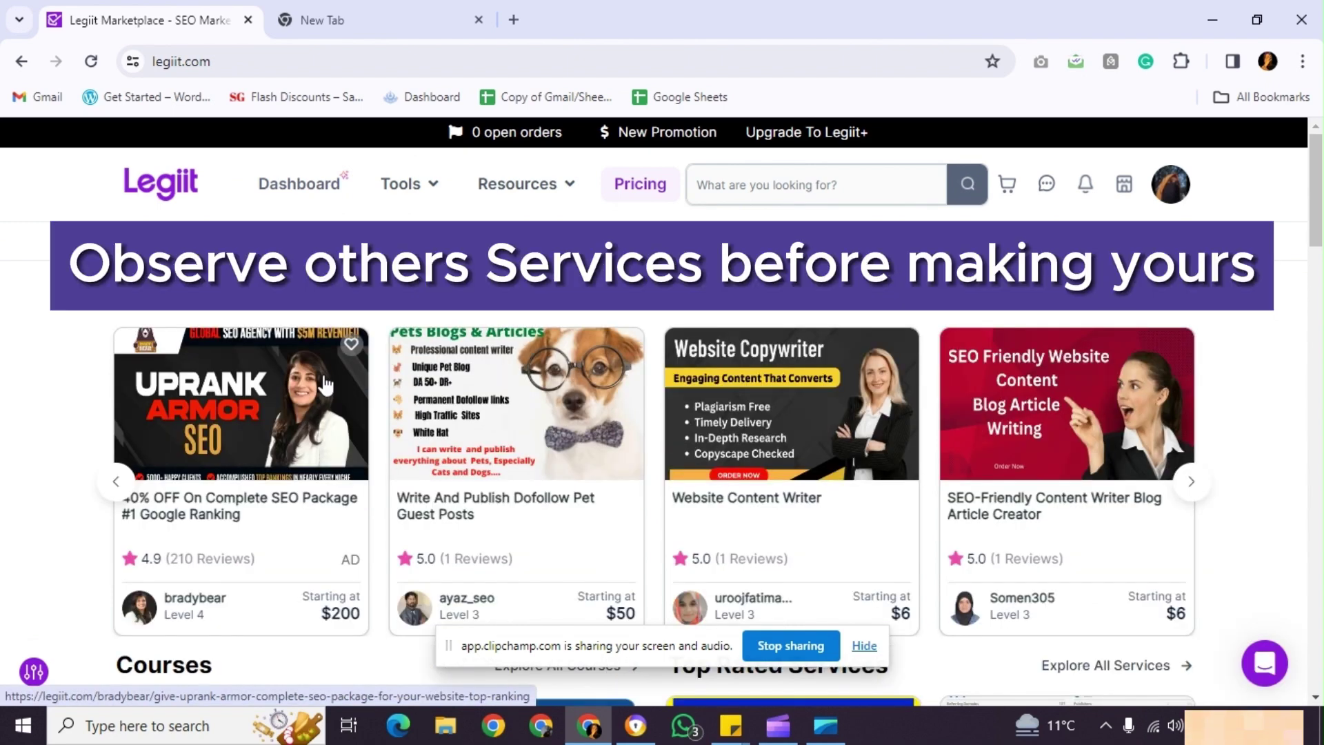
Browse the marketplace home page to examine other sellers' featured, top rated and trending services.
scroll(326, 384, down, 6)
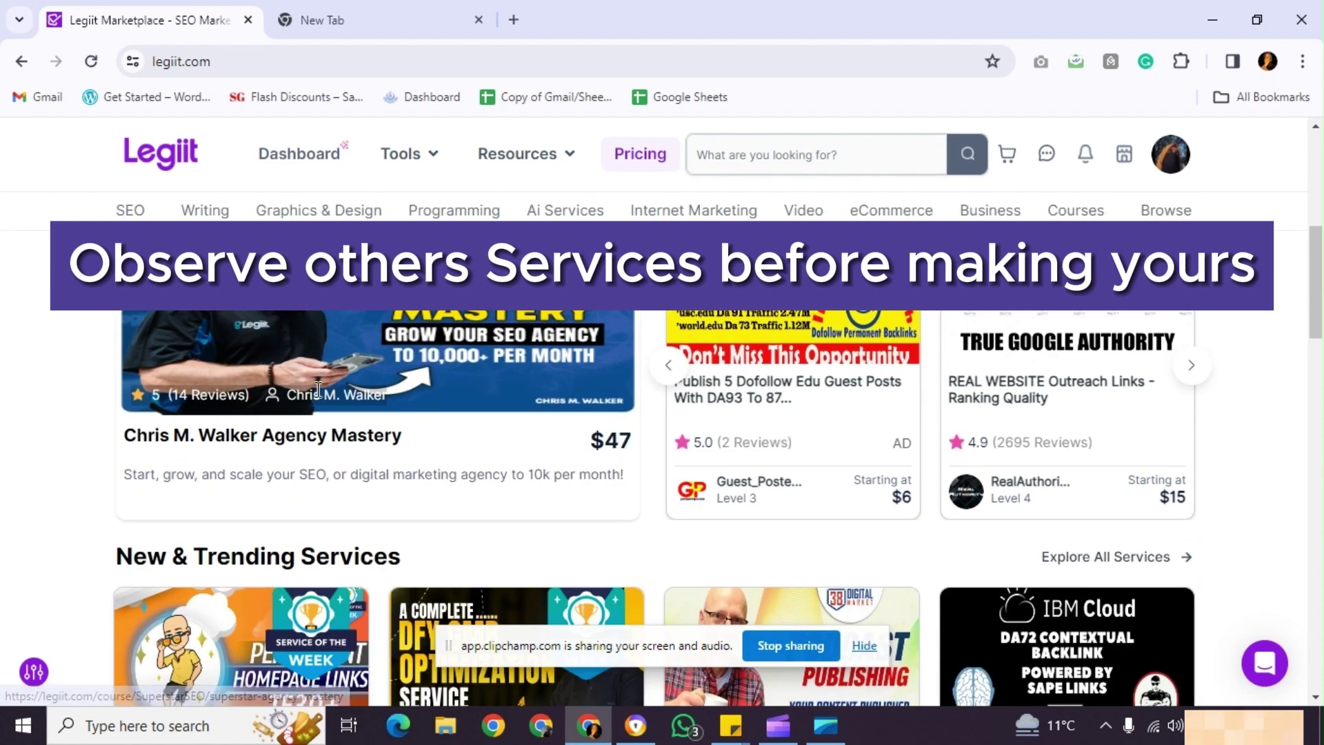
click(321, 351)
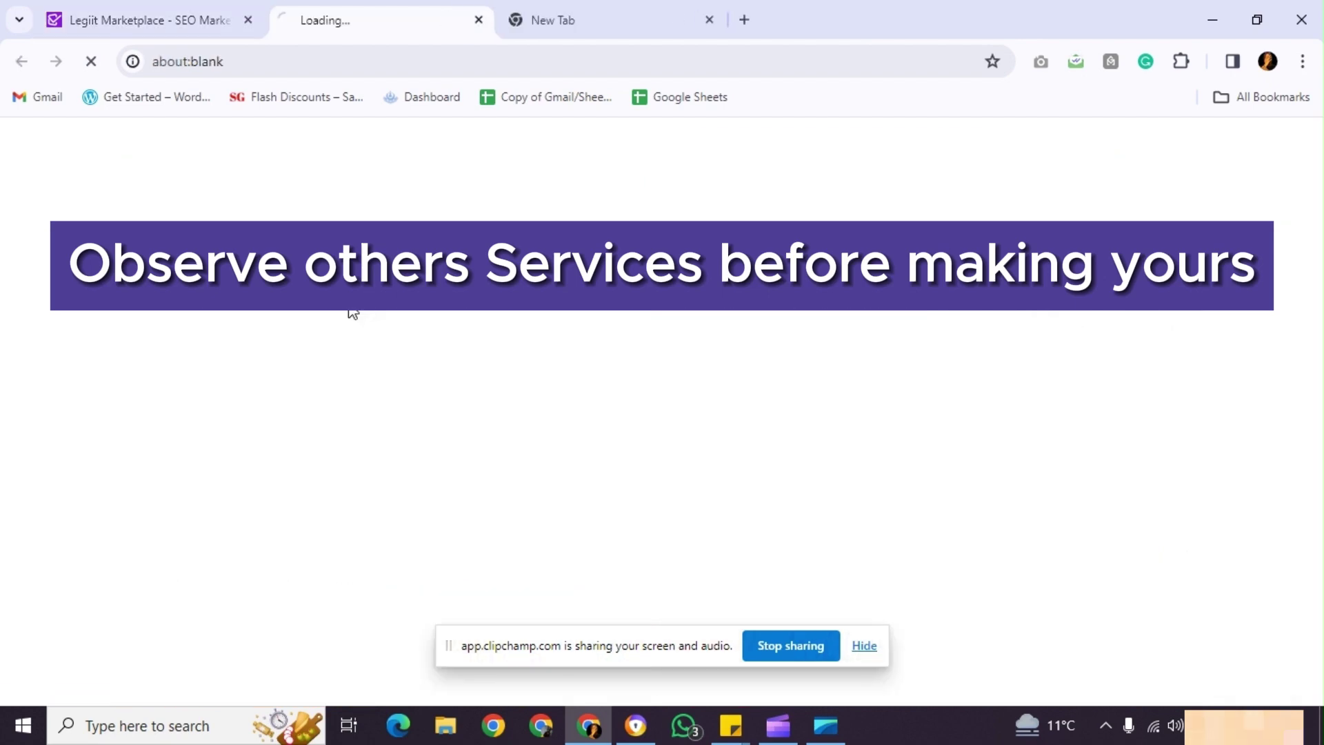
click(200, 22)
scroll(172, 417, down, 5)
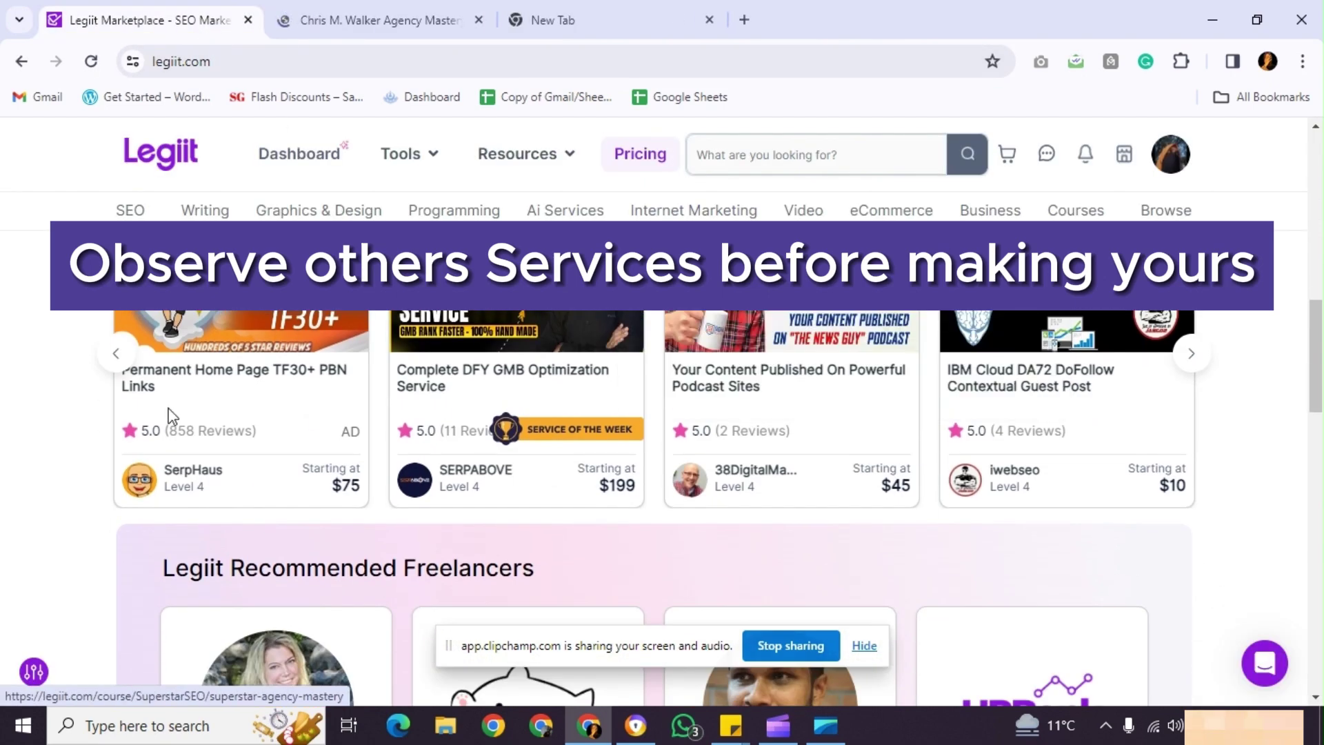
scroll(172, 417, down, 15)
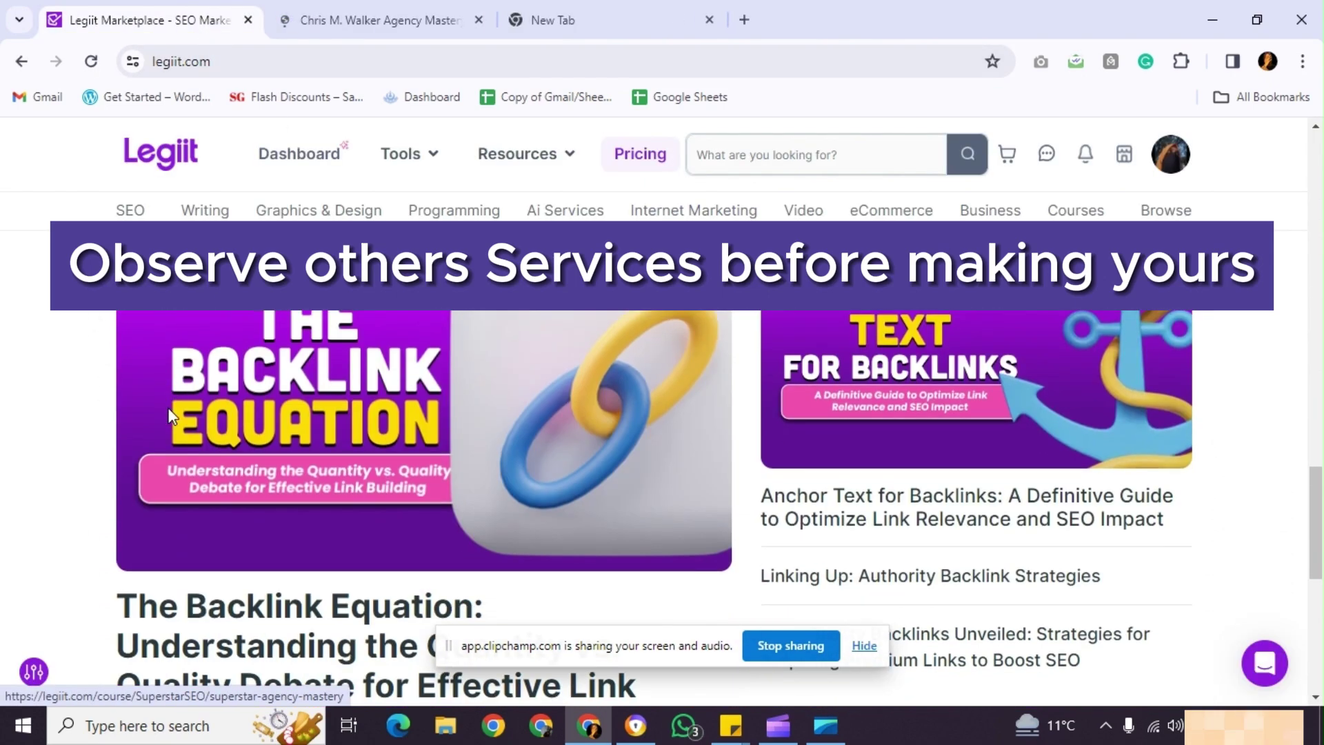
scroll(168, 407, up, 20)
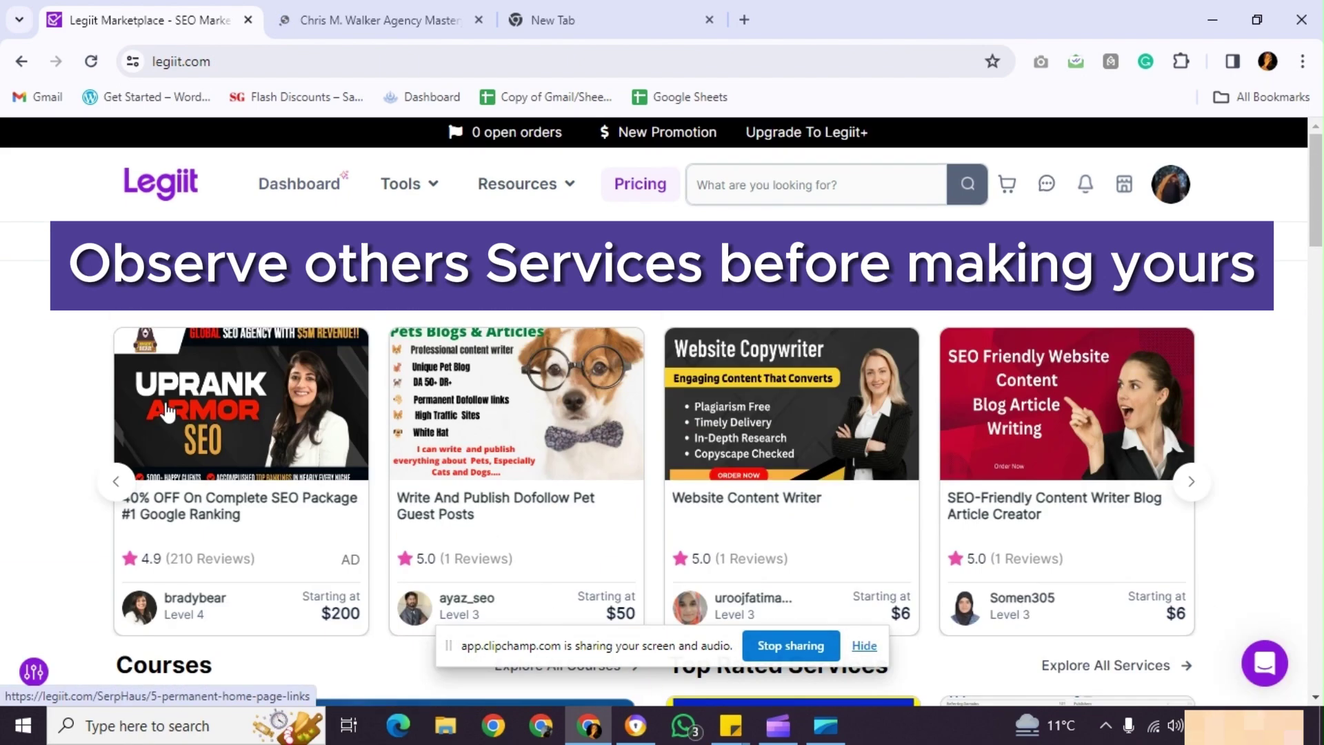
scroll(168, 411, down, 1)
scroll(168, 411, up, 1)
mouse_move(324, 238)
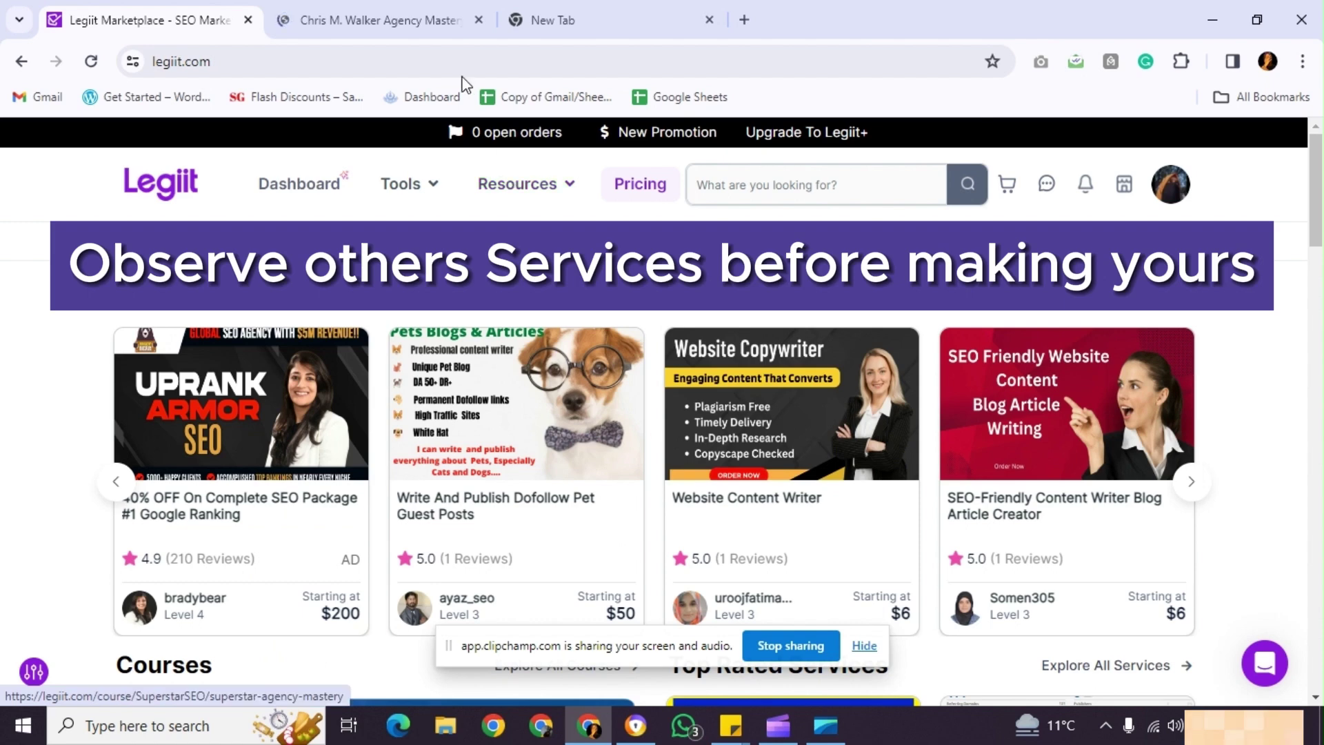
scroll(316, 174, down, 5)
Search the marketplace for "guest post" and open the "Superstar Elite Outreach Guest Post Links" service in a new tab.
click(753, 157)
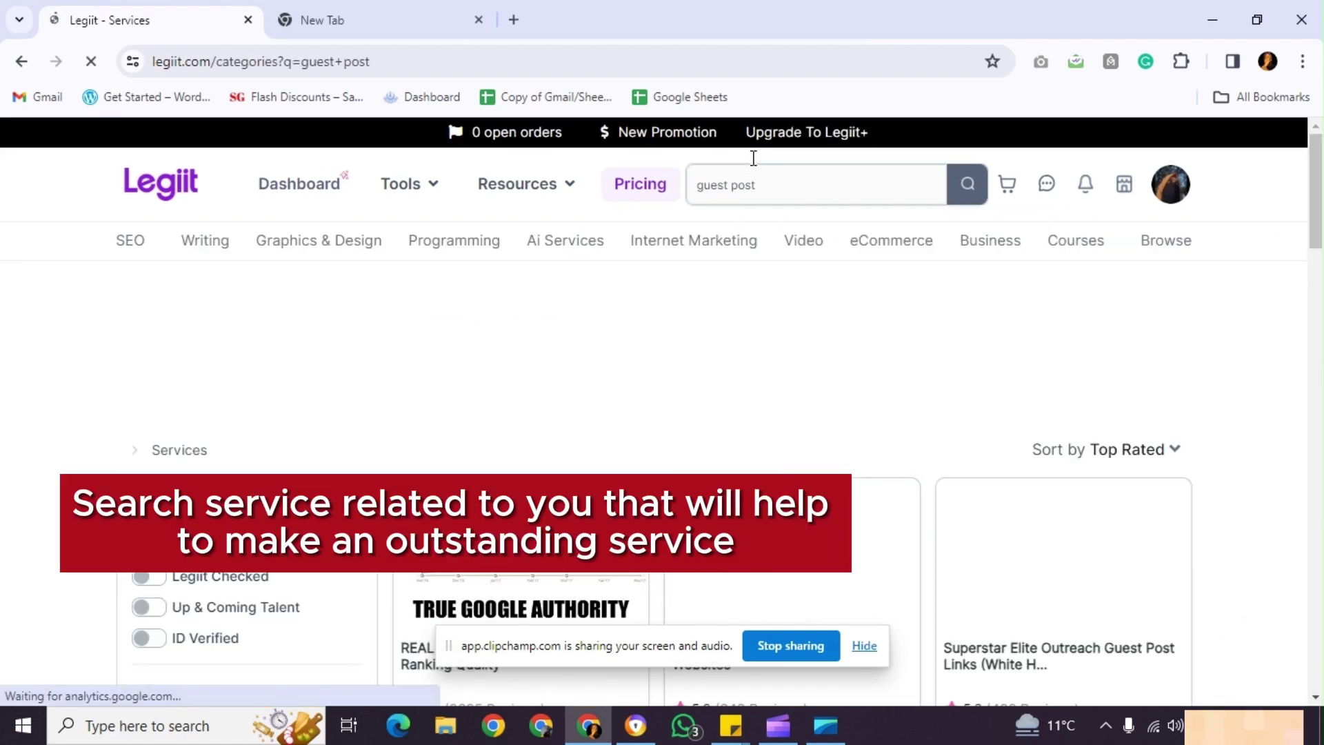
scroll(1124, 463, down, 3)
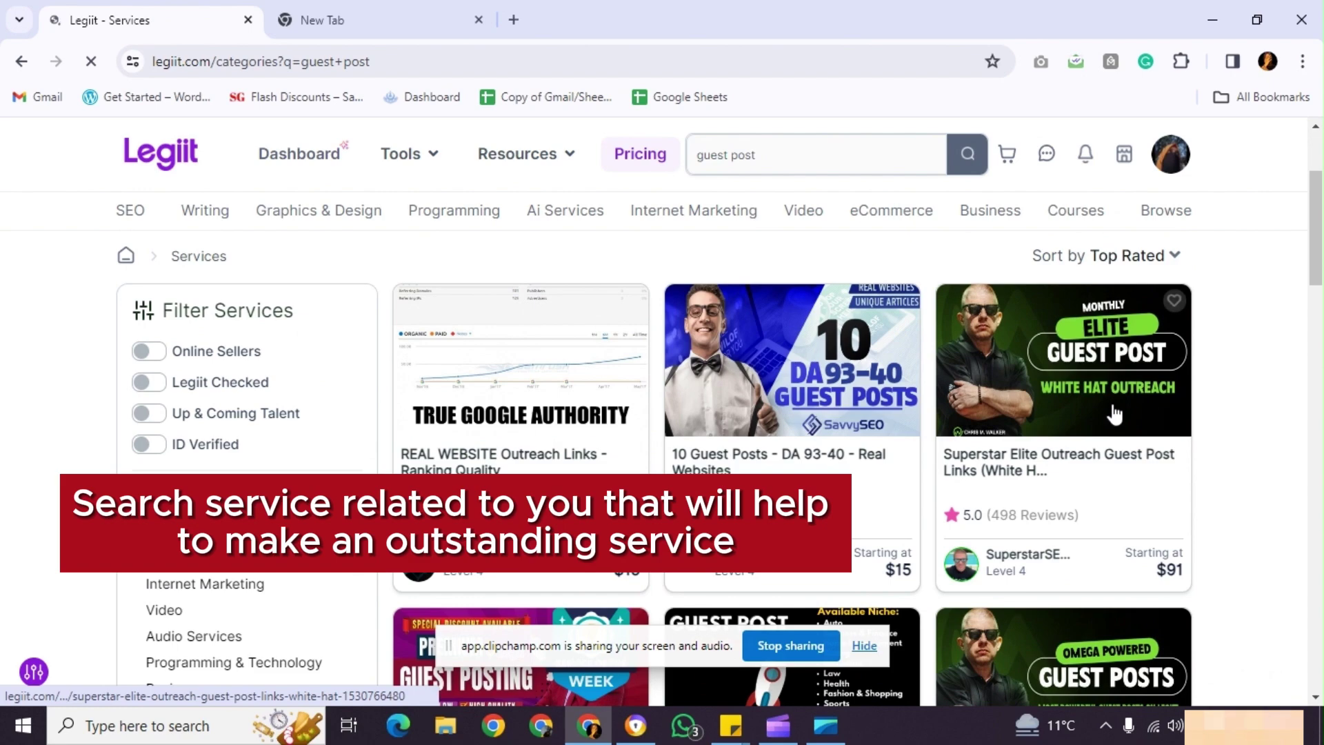
right_click(1024, 479)
click(1103, 224)
scroll(1091, 324, down, 4)
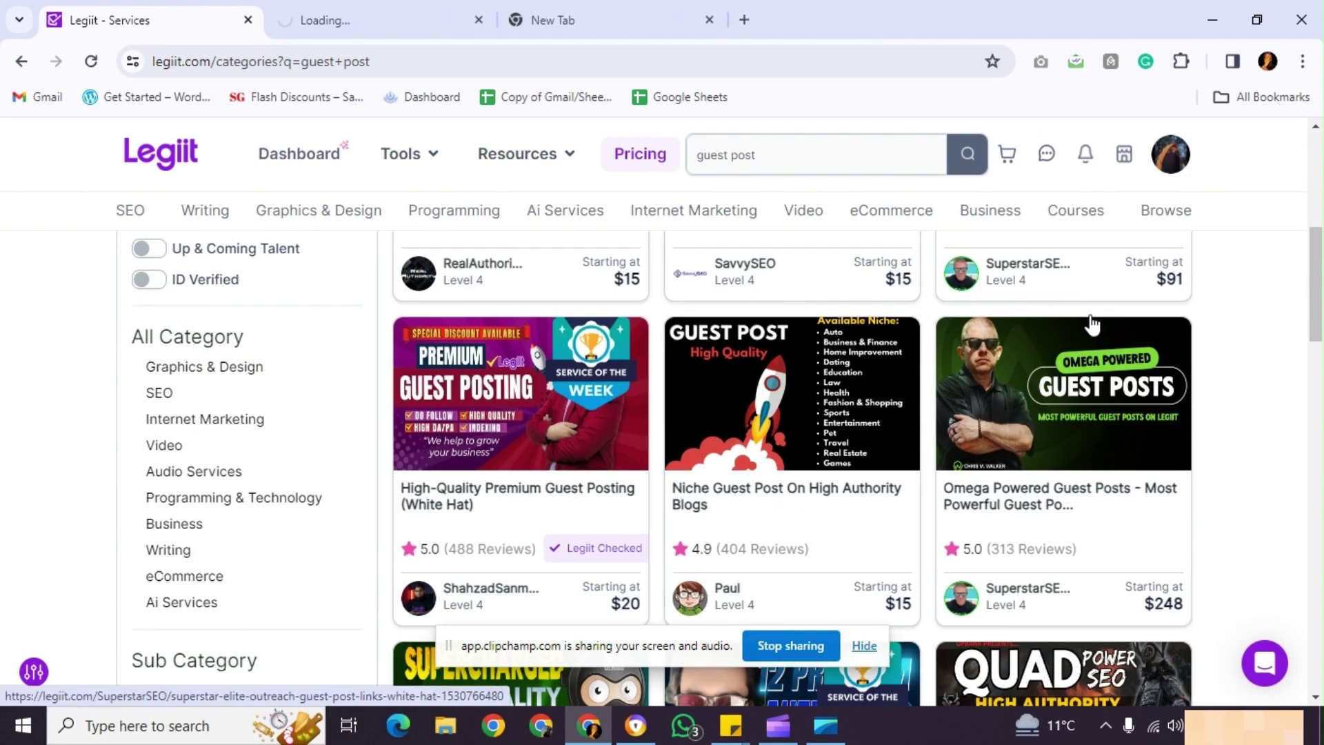
Browse the guest post search results and open the "The Wolver 3.0 - DA50+ Niche Guest Posts" service in a new tab.
scroll(1092, 324, down, 10)
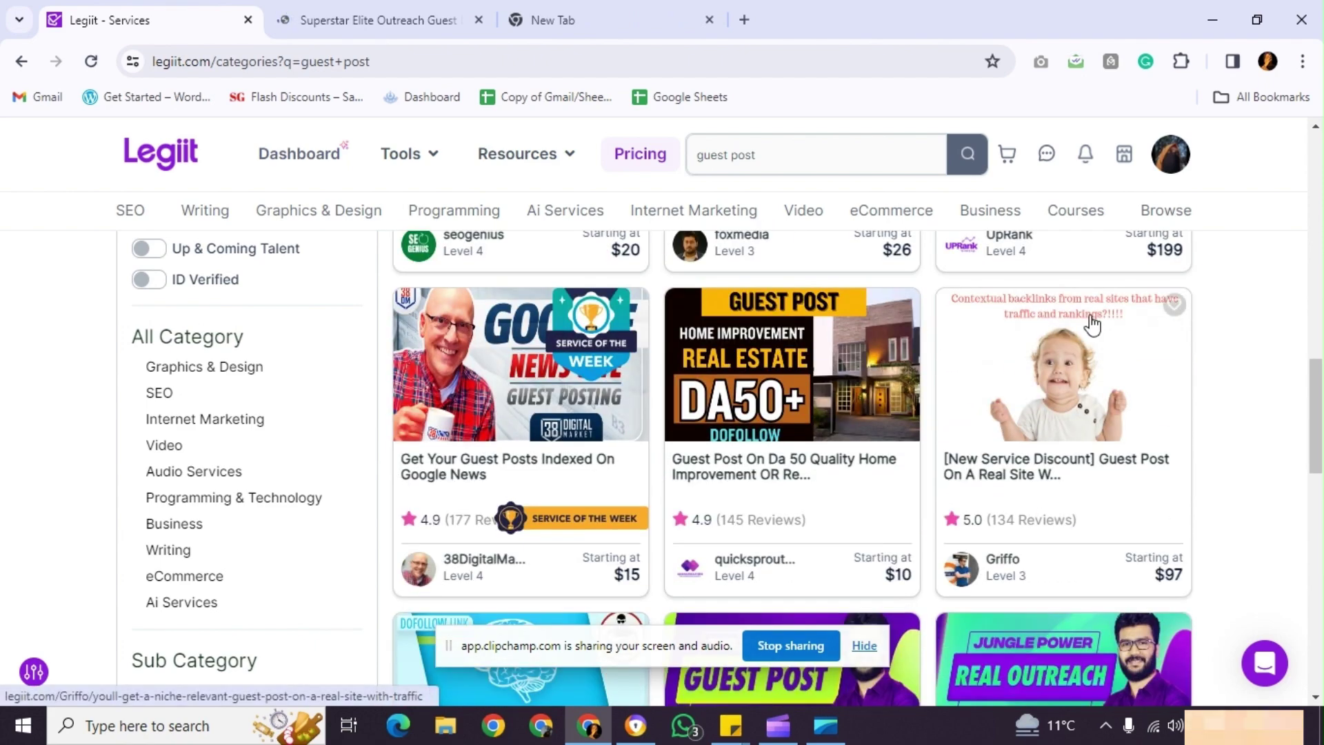
scroll(1089, 315, down, 8)
scroll(878, 384, up, 4)
scroll(807, 403, down, 1)
right_click(806, 403)
click(874, 413)
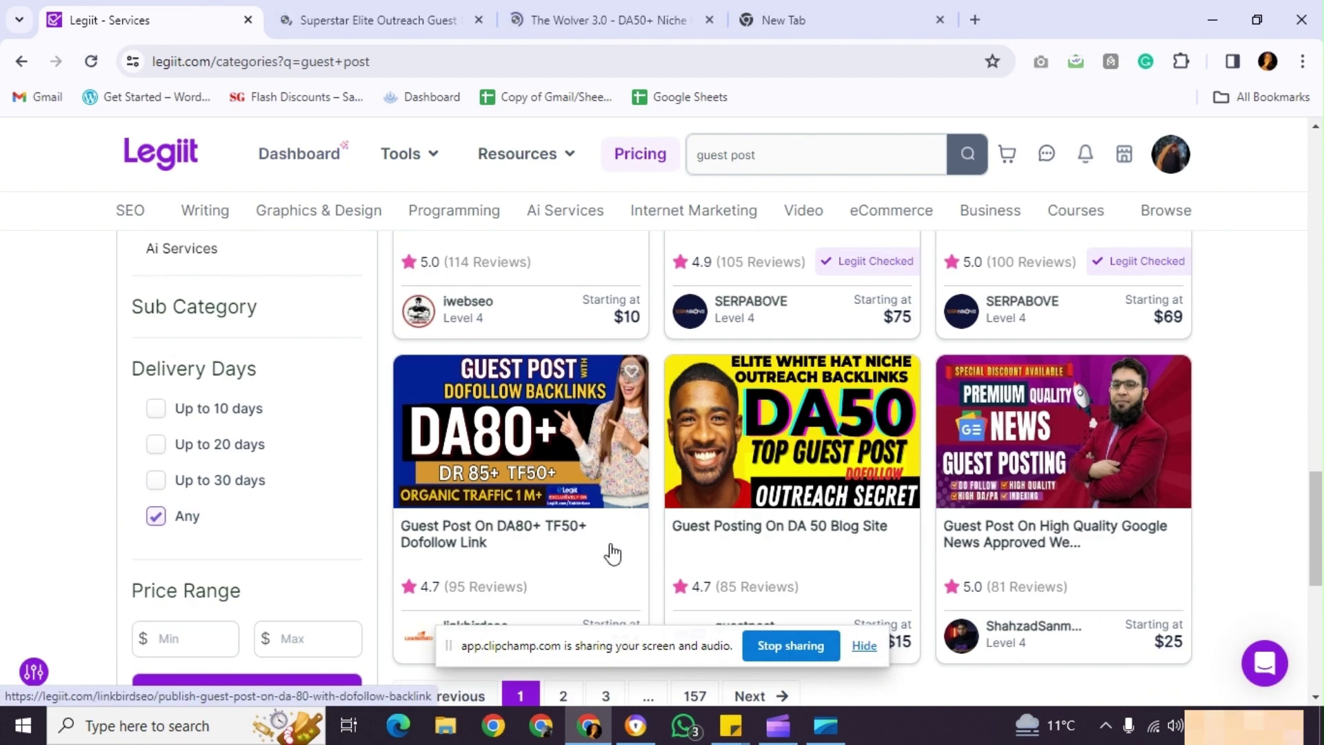
scroll(563, 485, up, 1)
scroll(564, 484, up, 3)
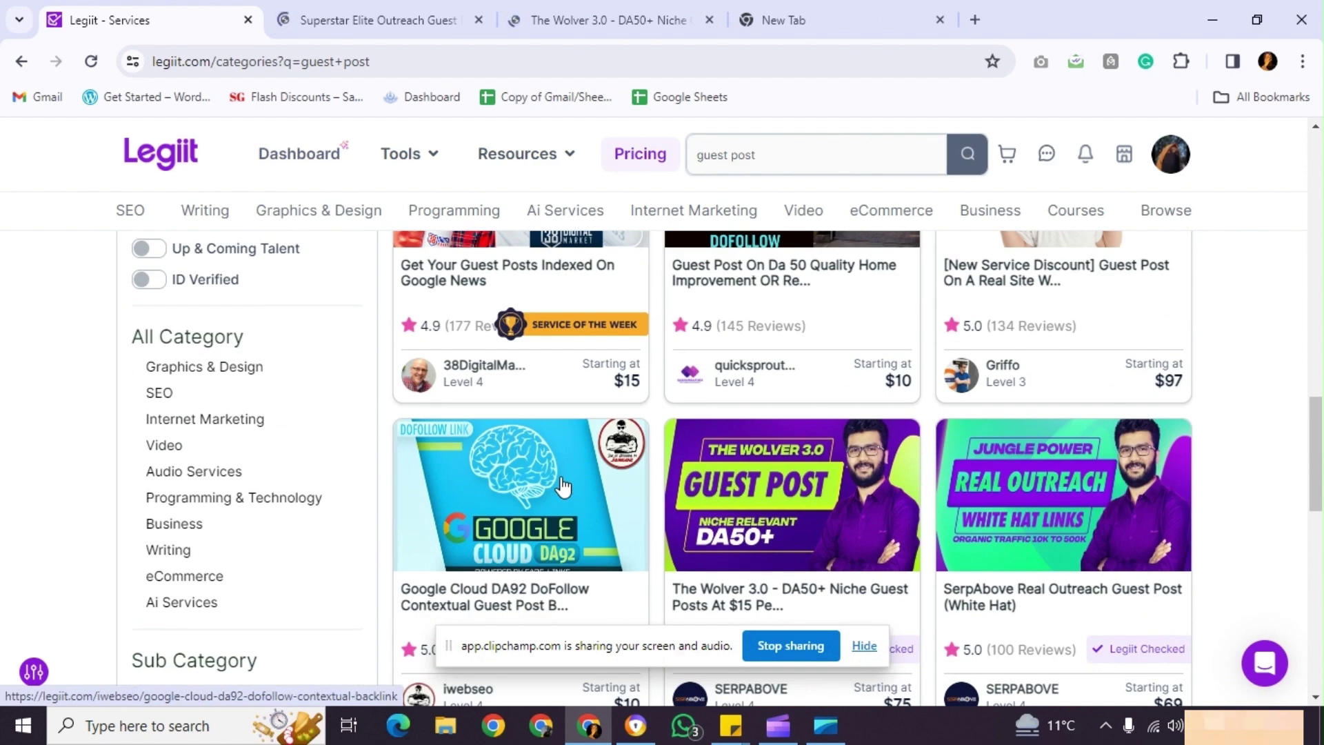
scroll(564, 476, up, 1)
Switch to the Superstar Elite Outreach Guest Post Links service and examine its title, gallery image and sales description.
key(ctrl+Tab)
scroll(717, 496, down, 2)
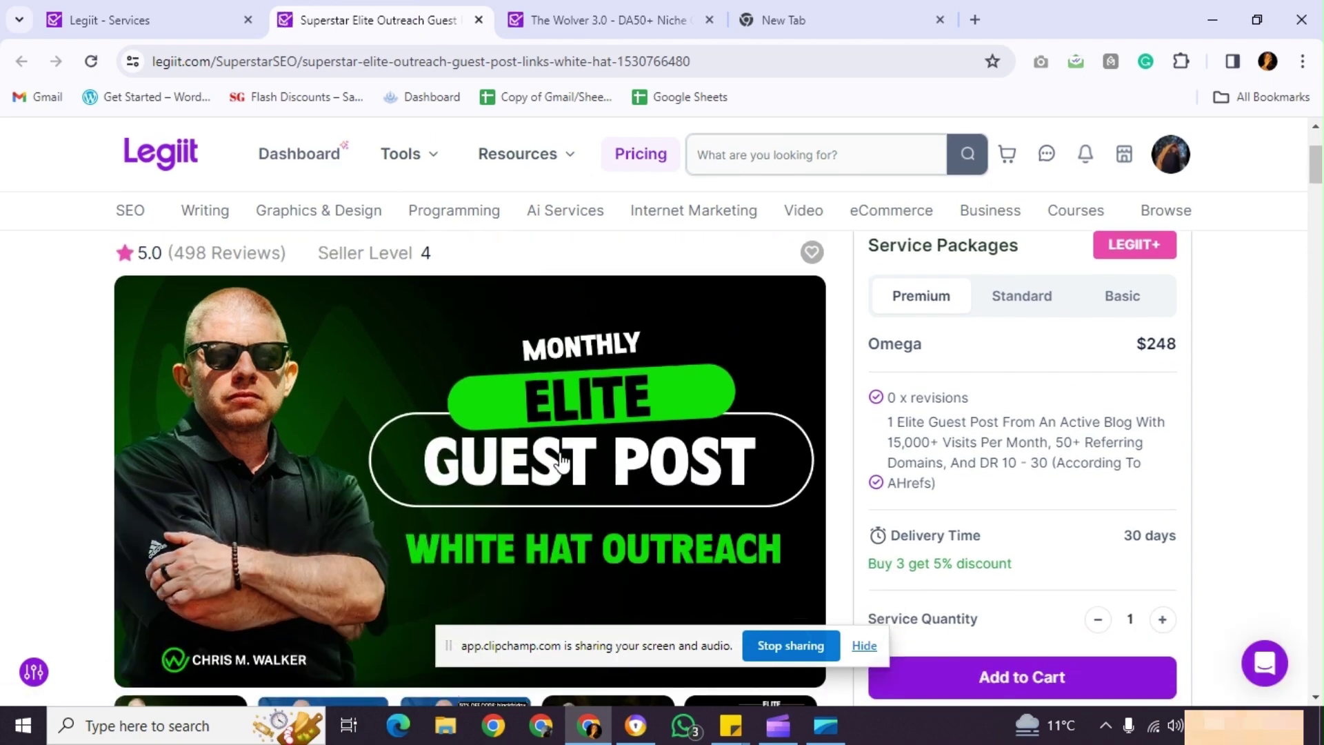
scroll(561, 461, down, 4)
scroll(220, 424, up, 7)
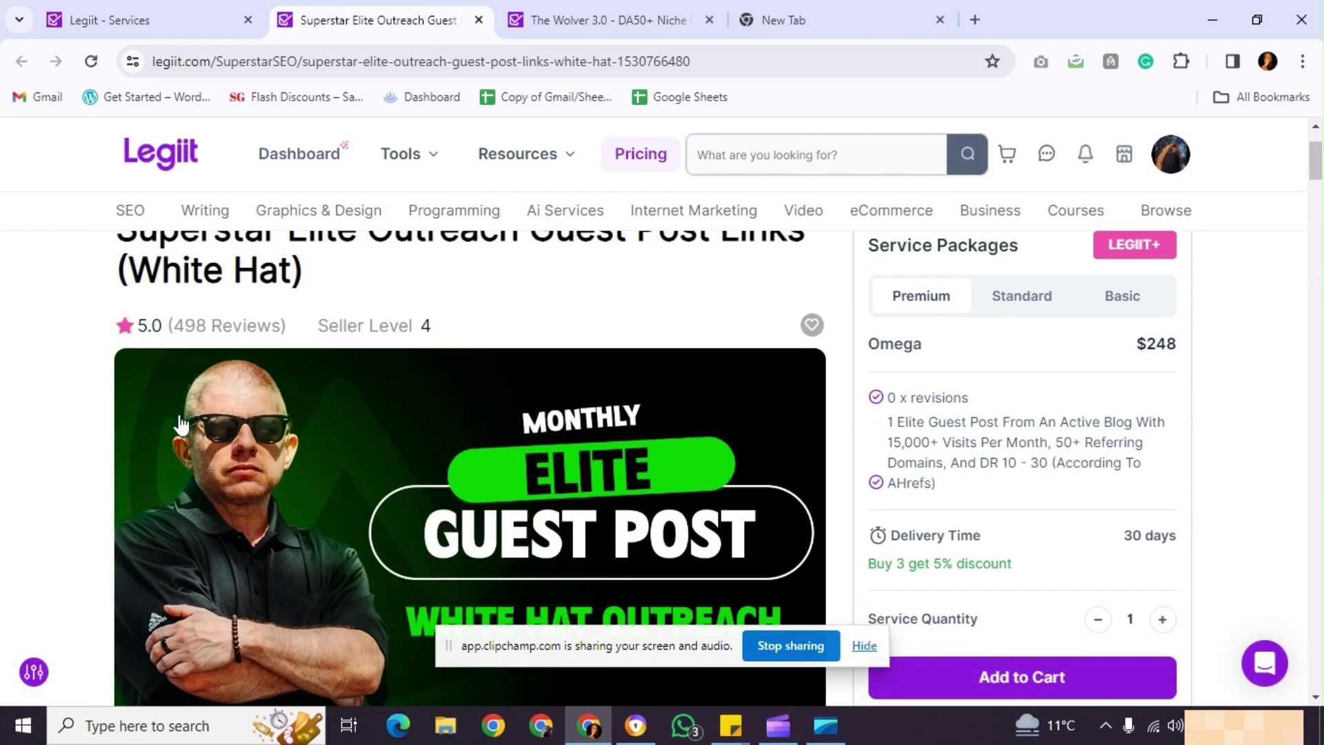
scroll(181, 417, down, 9)
scroll(181, 414, down, 2)
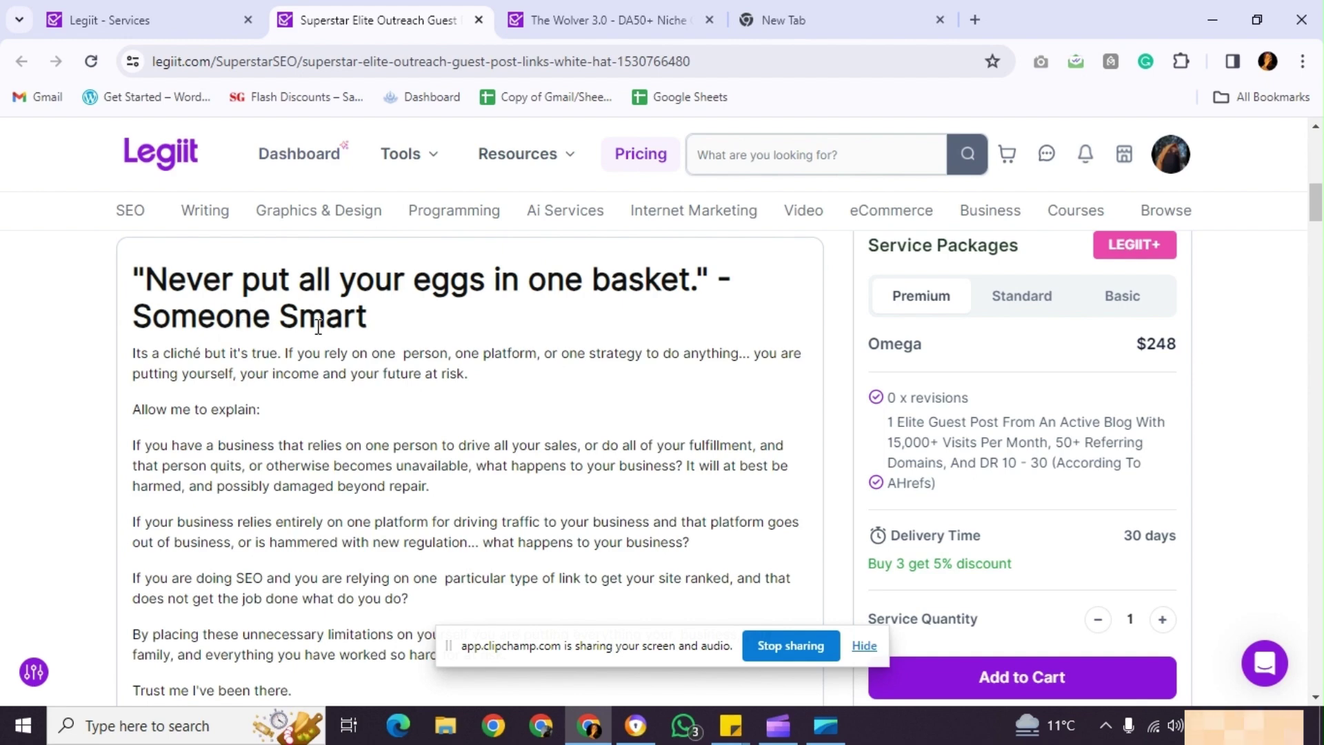
scroll(318, 326, down, 12)
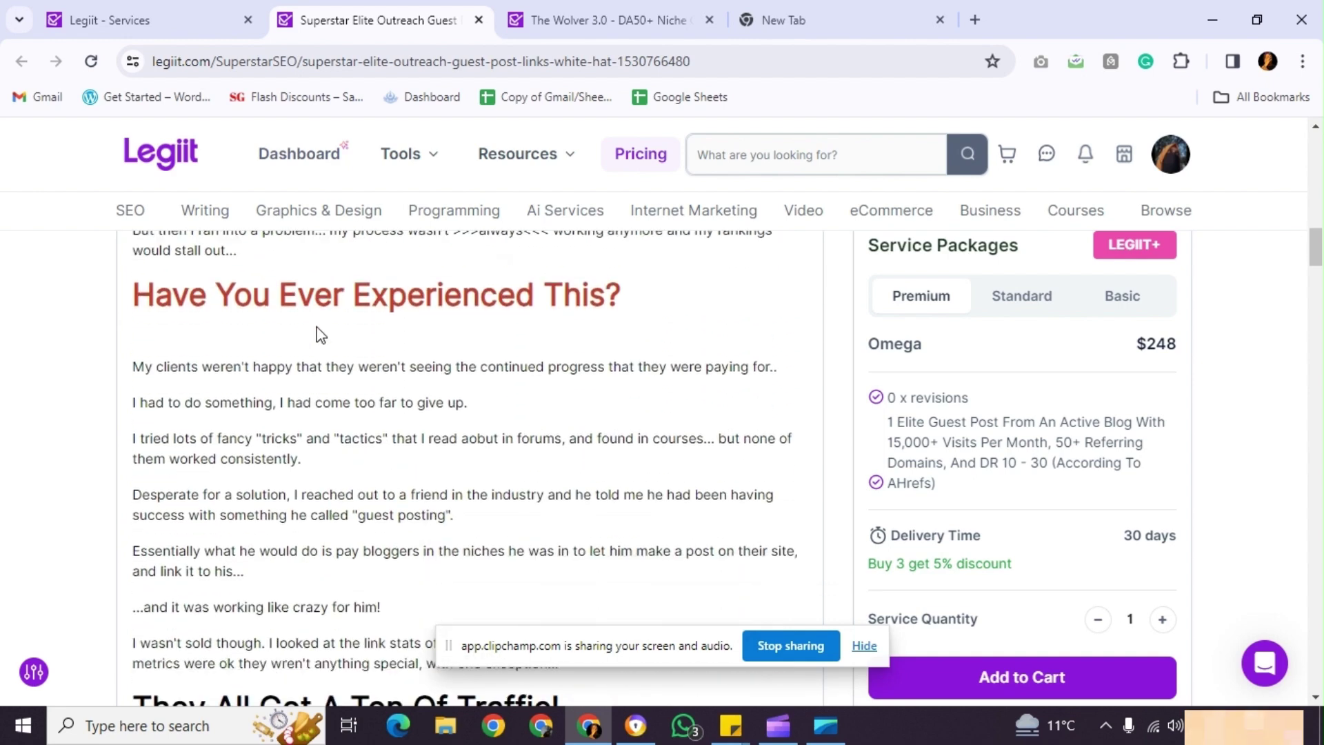
scroll(318, 326, down, 9)
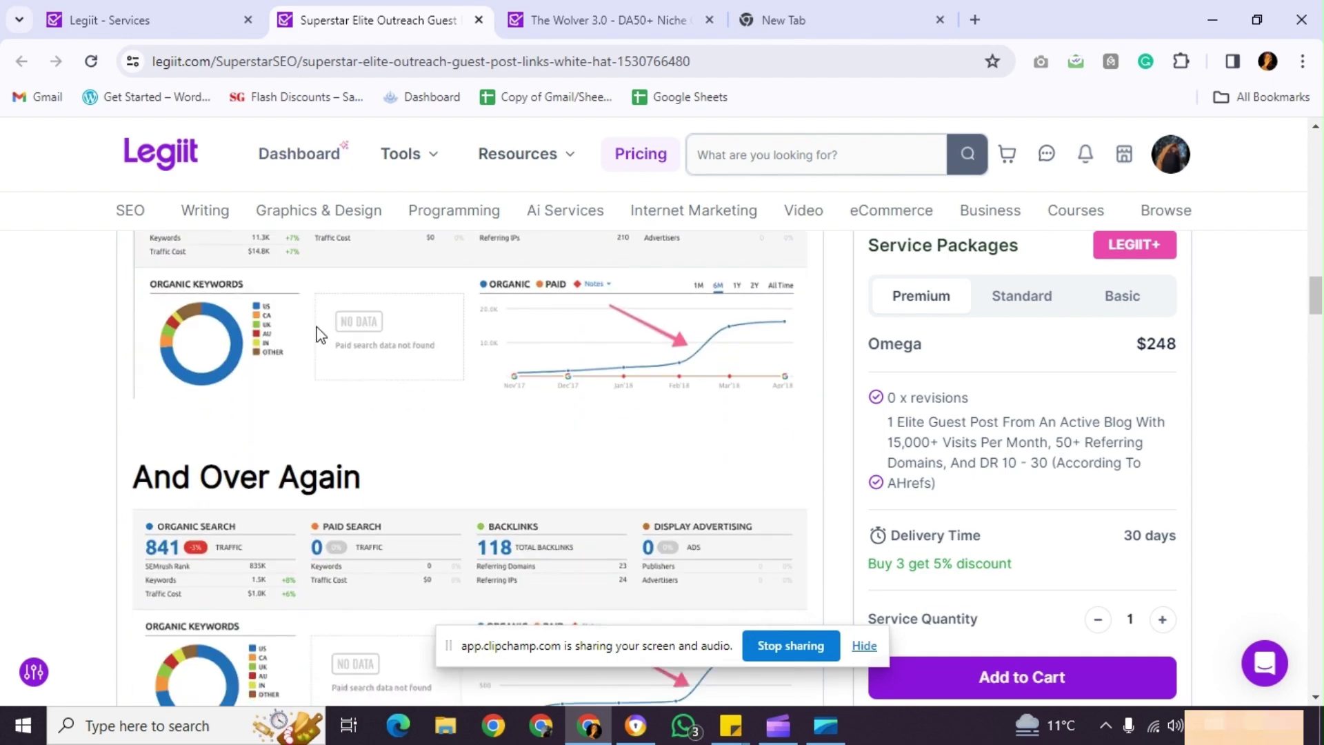
scroll(319, 331, down, 10)
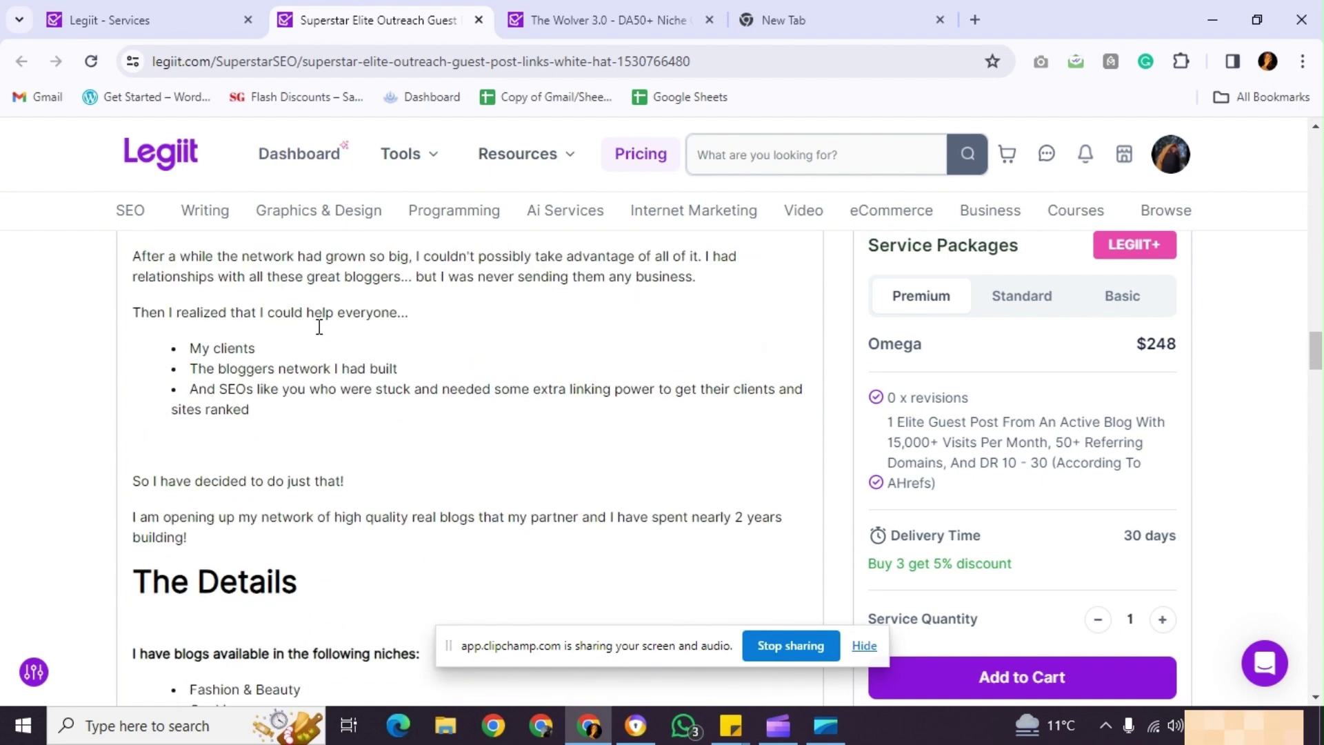
scroll(318, 328, down, 15)
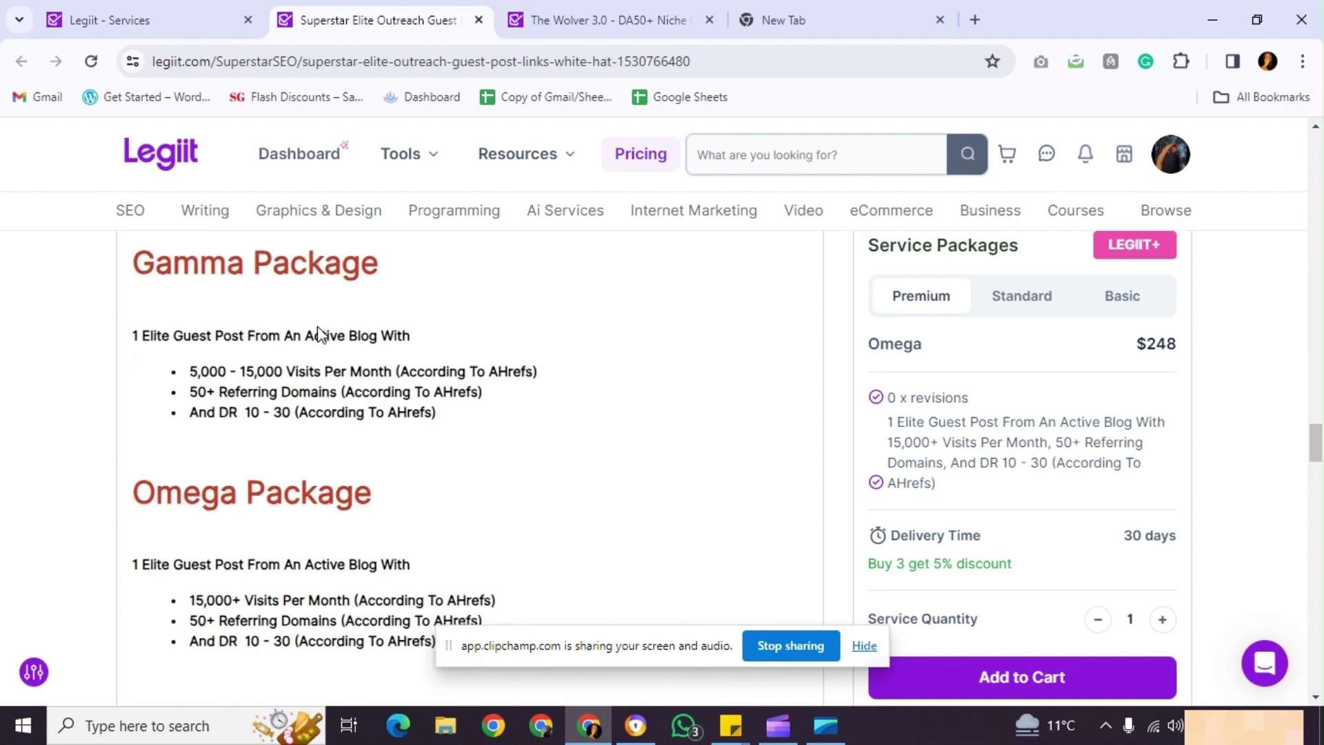
Read the service's package details, FAQs, PBN extra, ordering notes, refund policy and customer reviews.
scroll(318, 326, up, 5)
scroll(318, 327, down, 12)
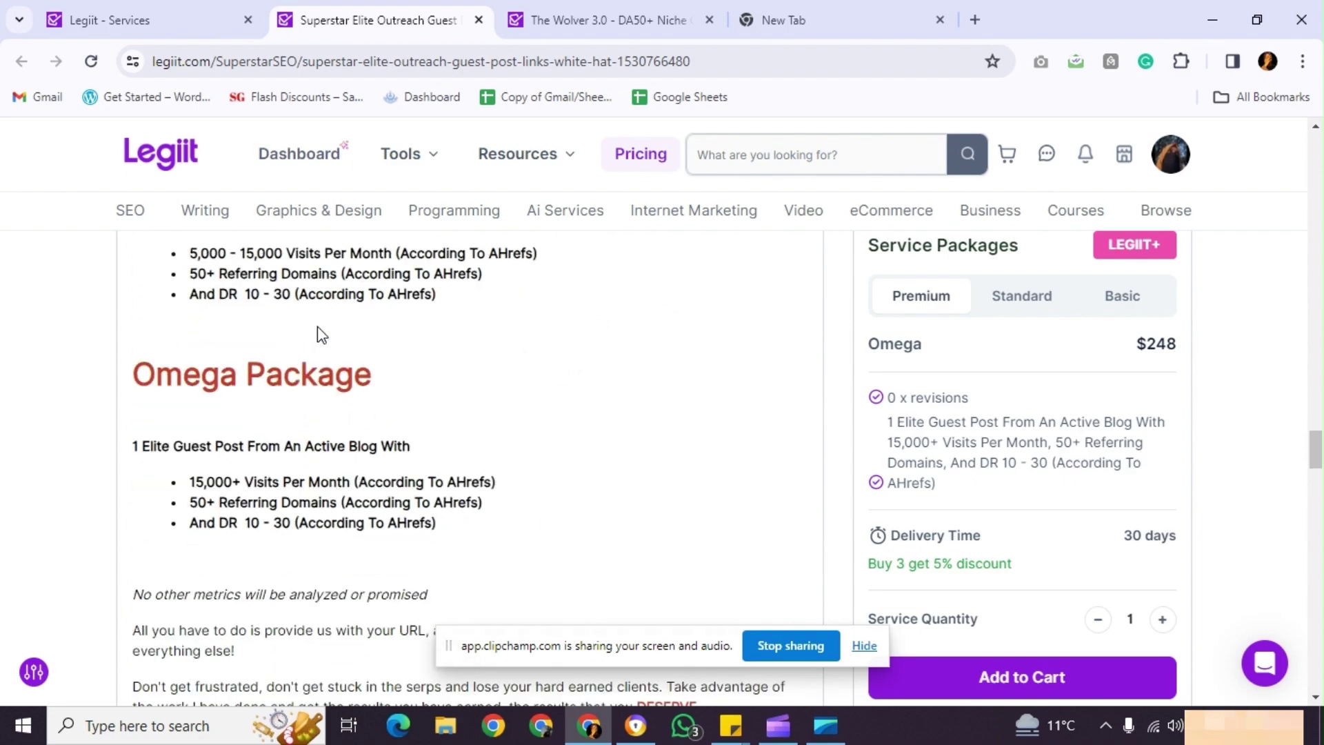
scroll(320, 333, down, 9)
scroll(319, 333, up, 1)
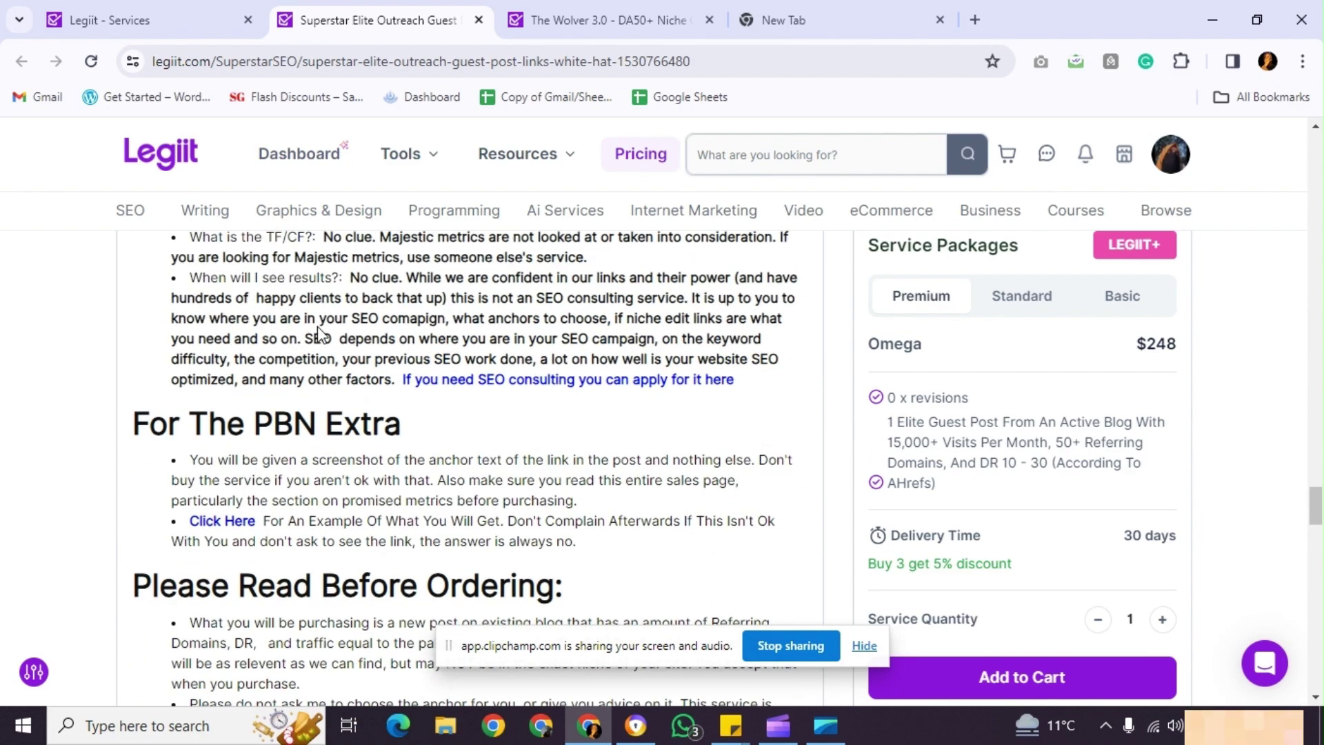
scroll(318, 336, down, 1)
triple_click(351, 393)
scroll(350, 393, down, 7)
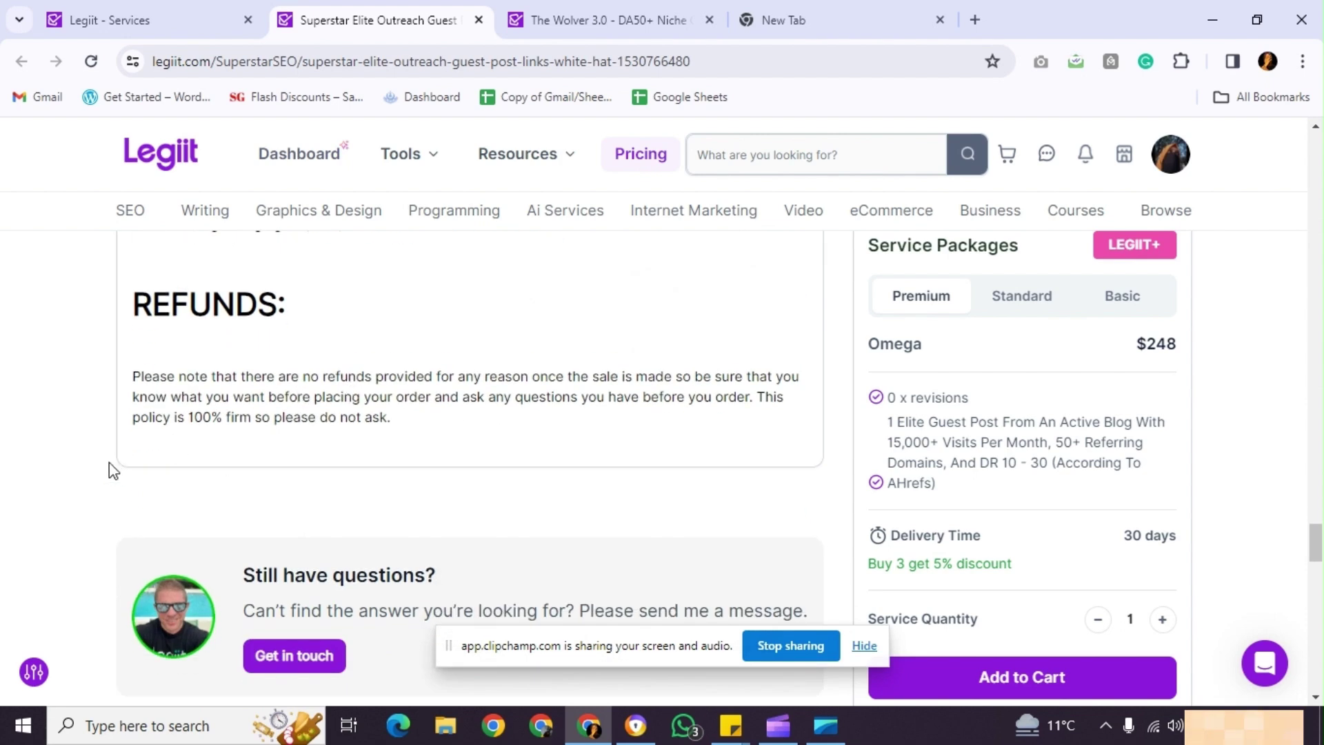
scroll(231, 413, down, 15)
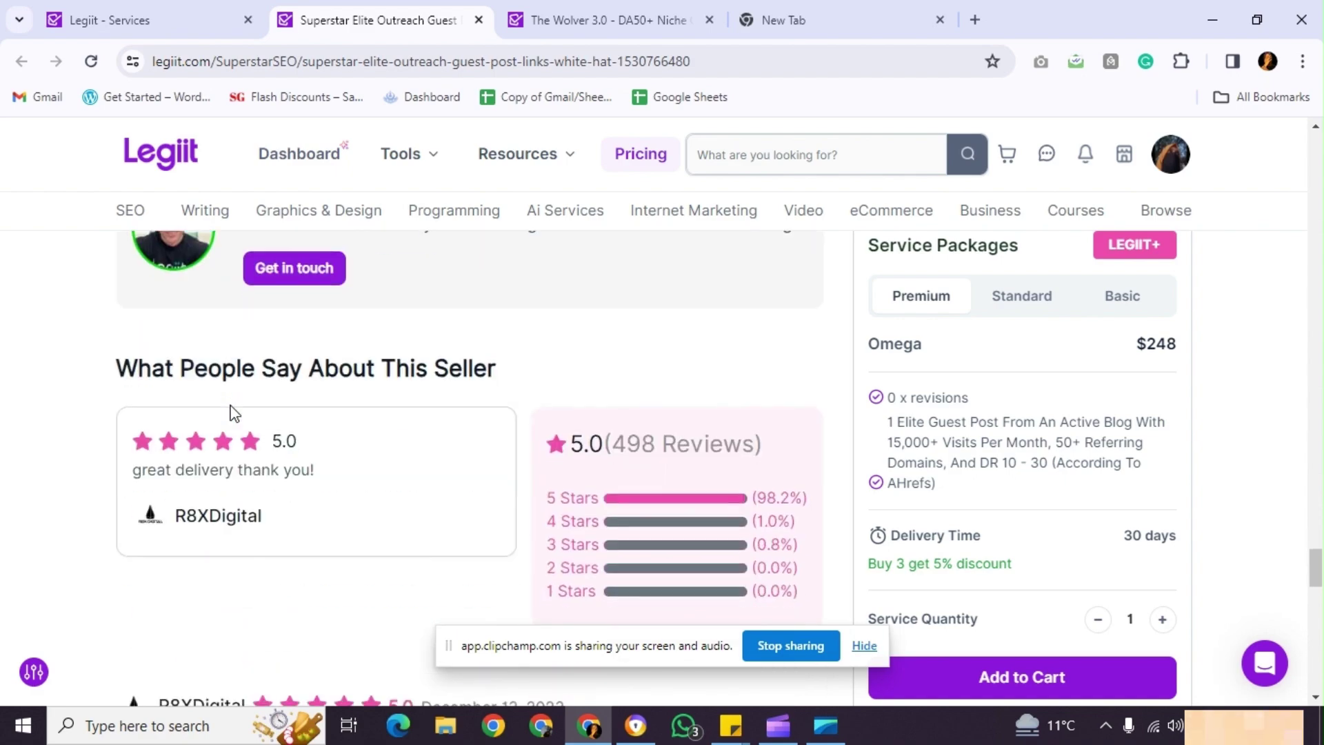
scroll(231, 404, up, 20)
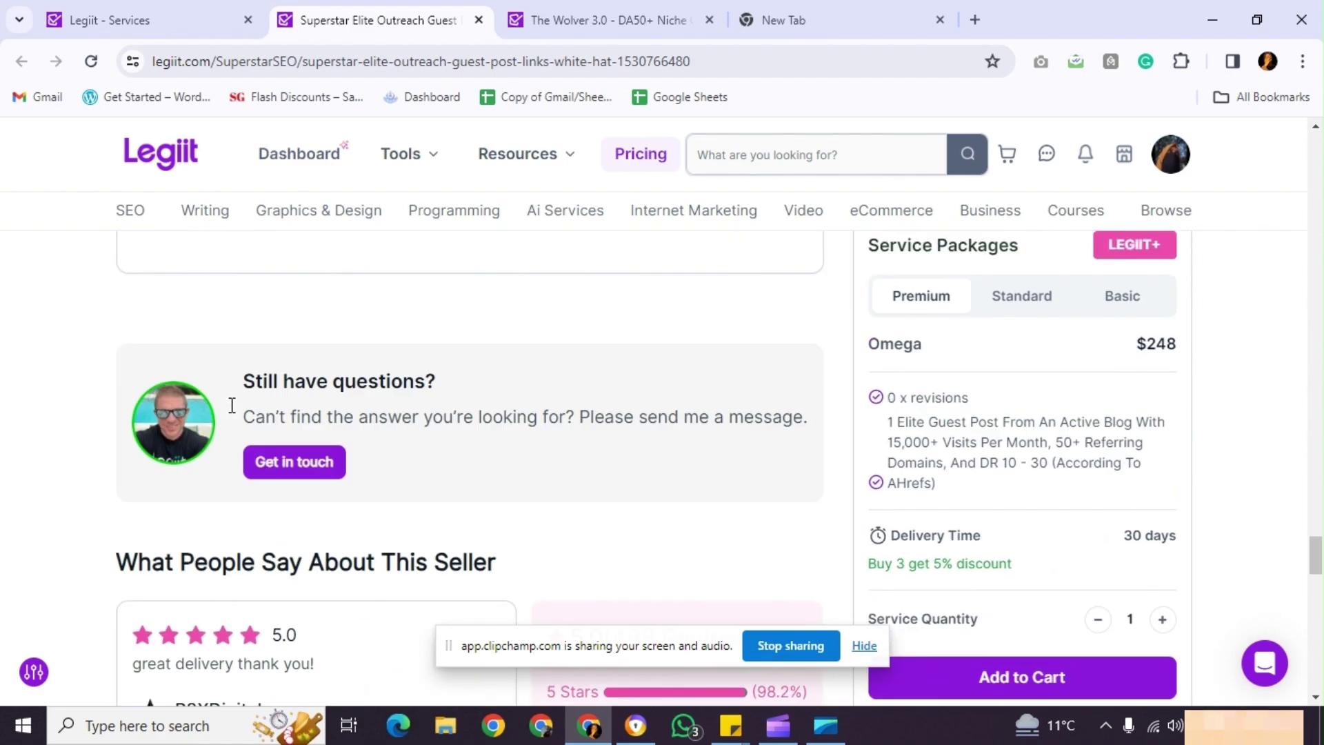
Look through the service's three packages and examine the Basic package's monthly visits range and metrics source.
click(1006, 303)
click(1113, 310)
click(903, 307)
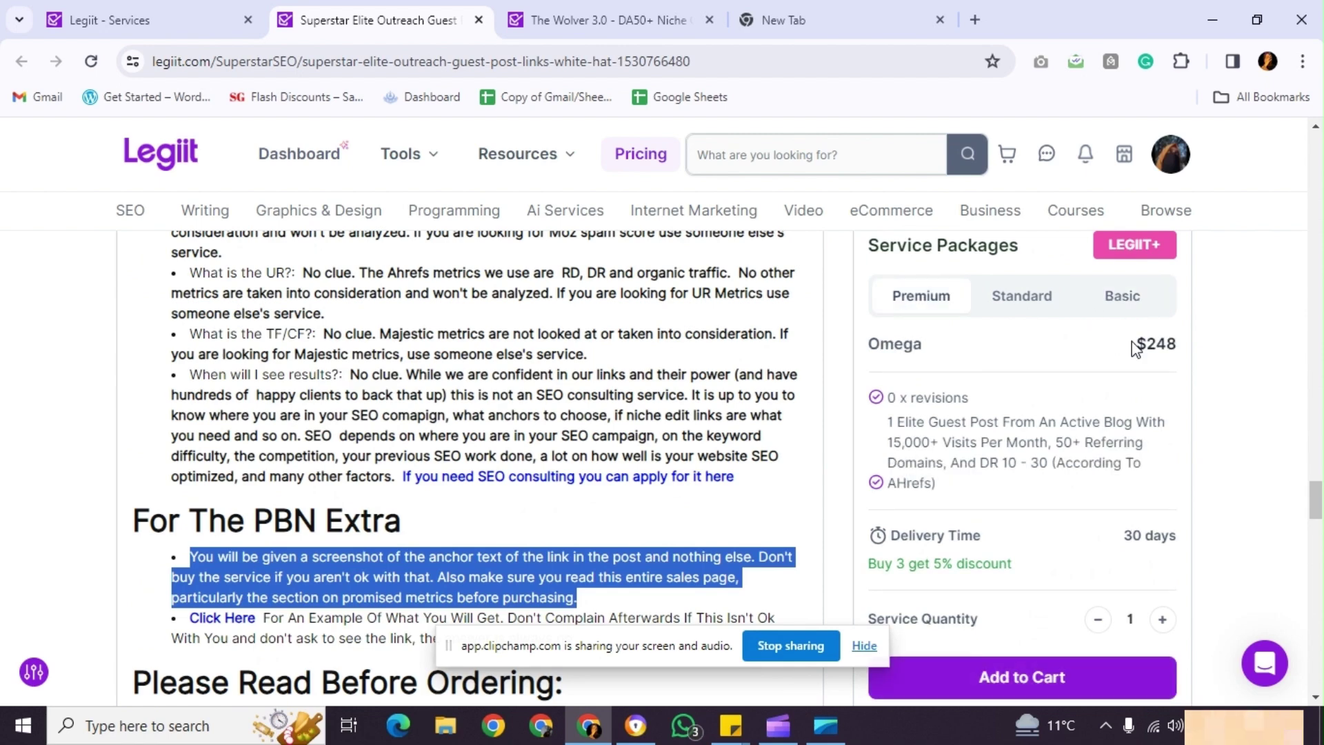
click(1145, 303)
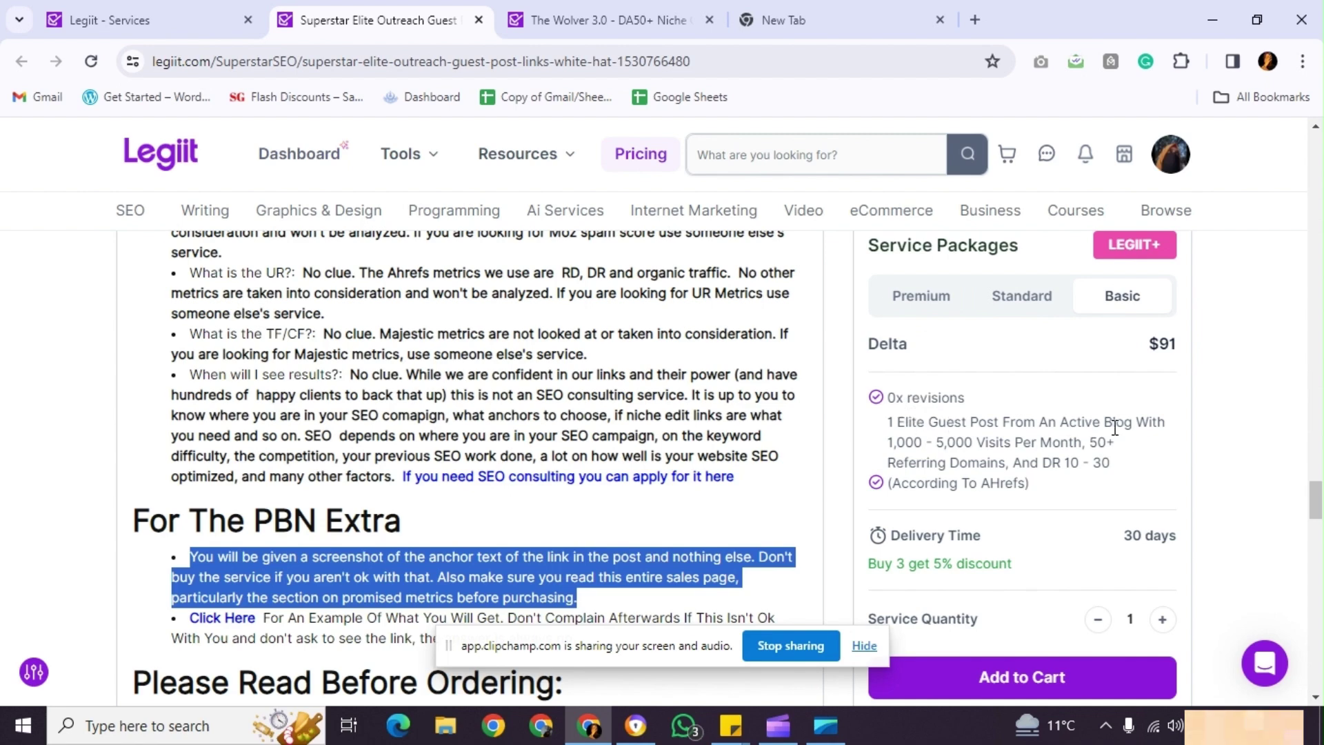
drag(888, 421, 978, 442)
click(891, 443)
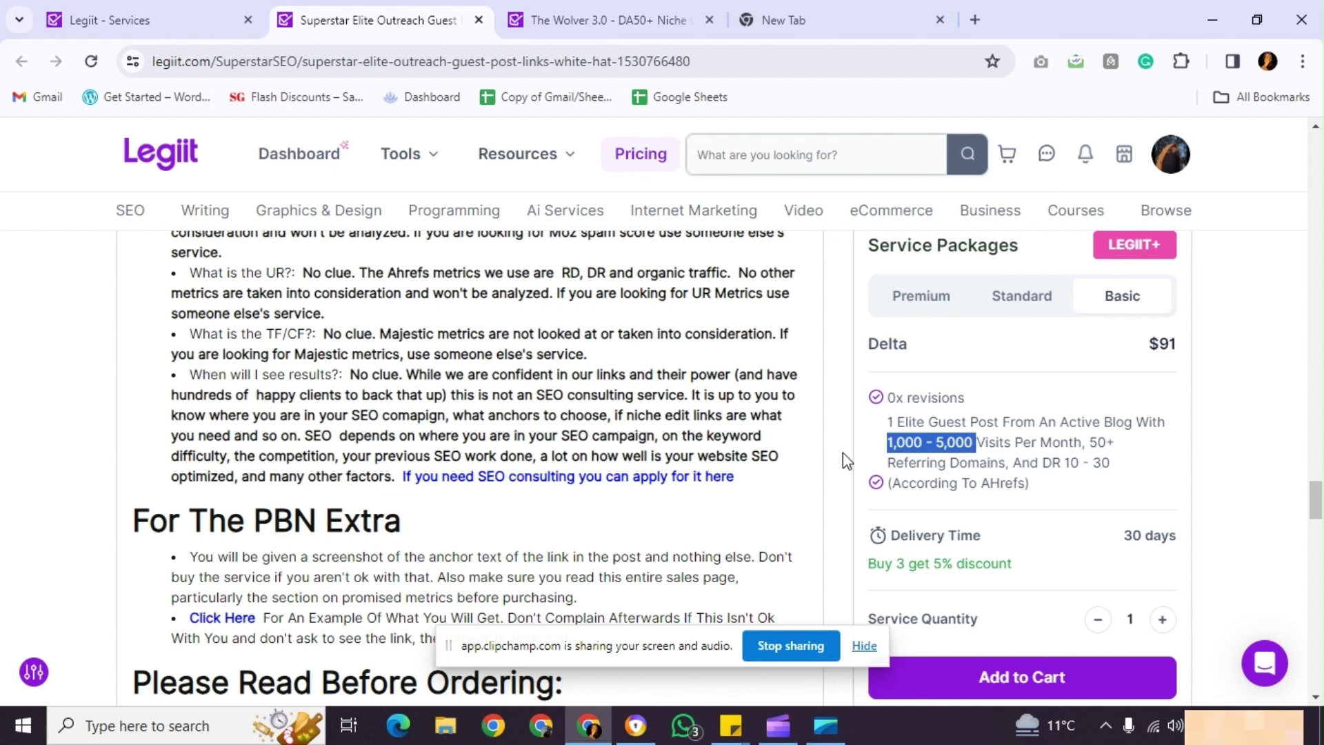
click(1051, 441)
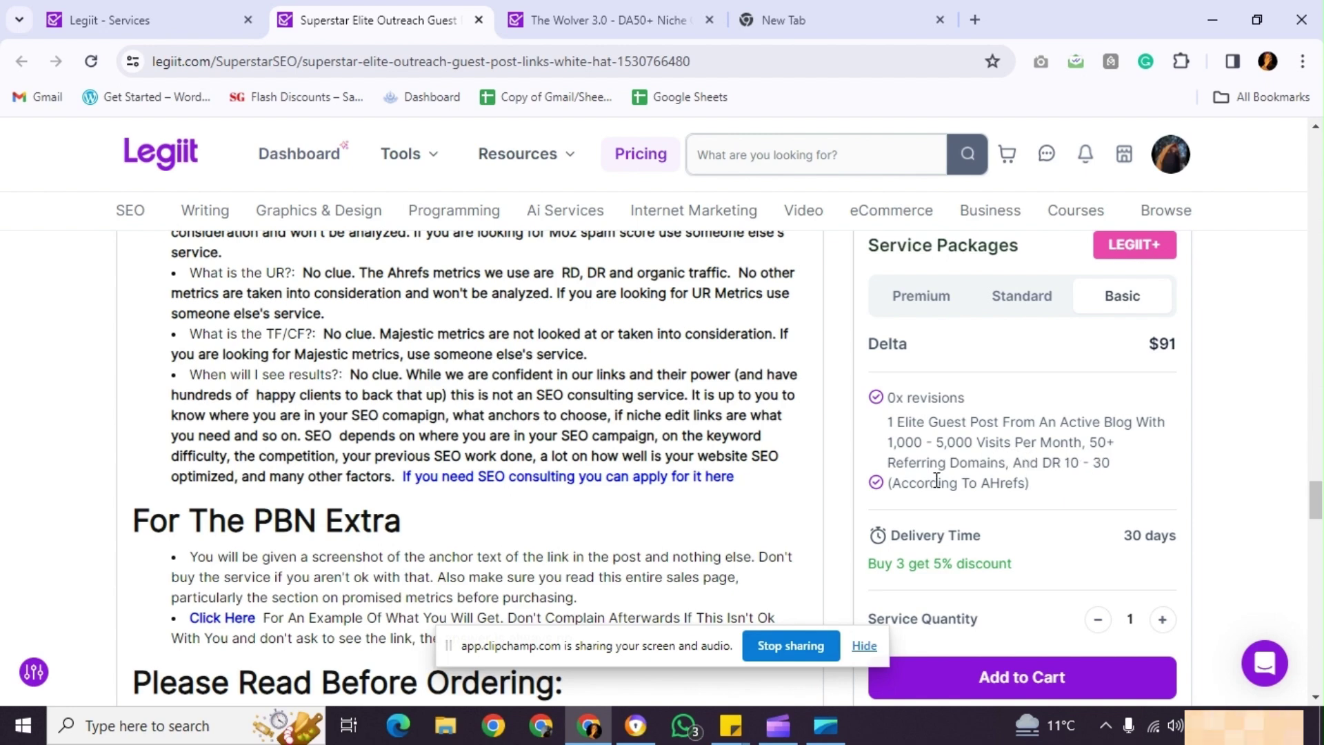
scroll(936, 481, down, 1)
drag(979, 490, 1025, 486)
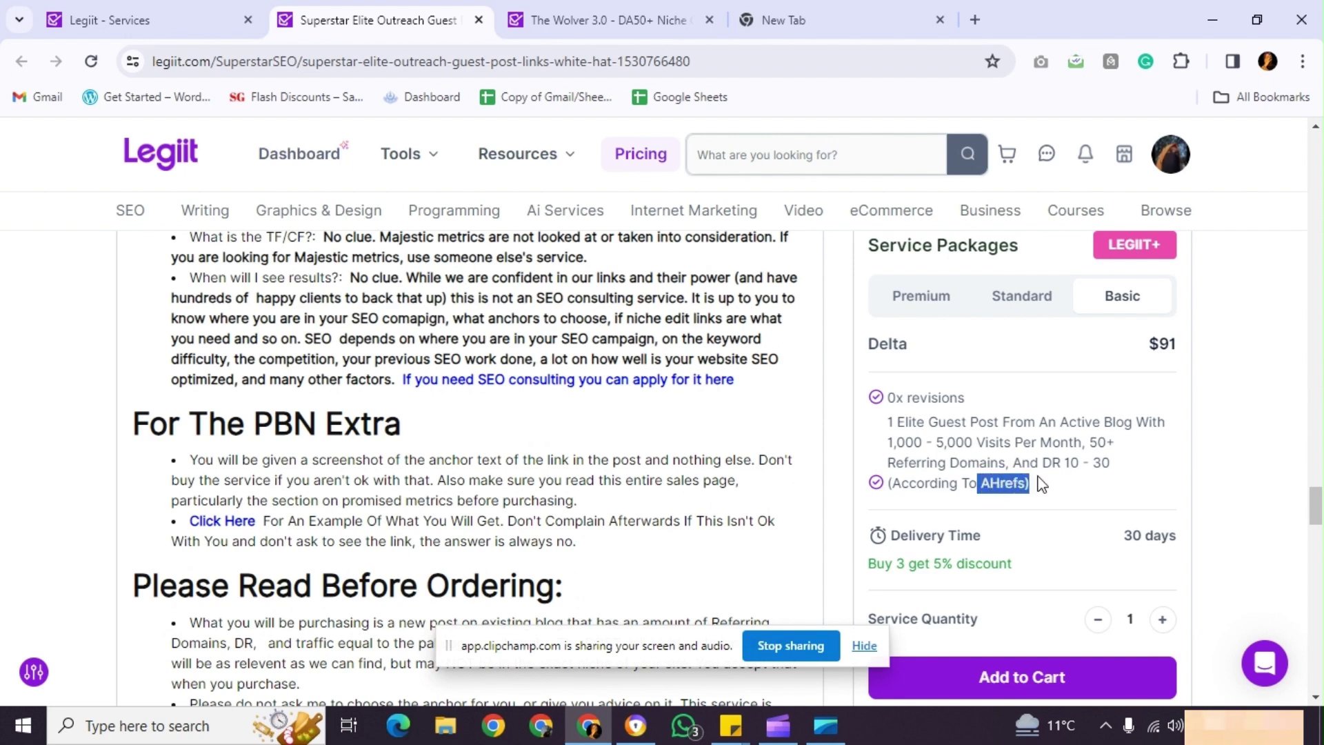
scroll(1061, 493, down, 3)
click(1140, 486)
scroll(1146, 490, down, 2)
scroll(1146, 492, up, 2)
Show the Standard package and compare it with the Delta, Gamma and Omega packages in the service description.
click(1052, 303)
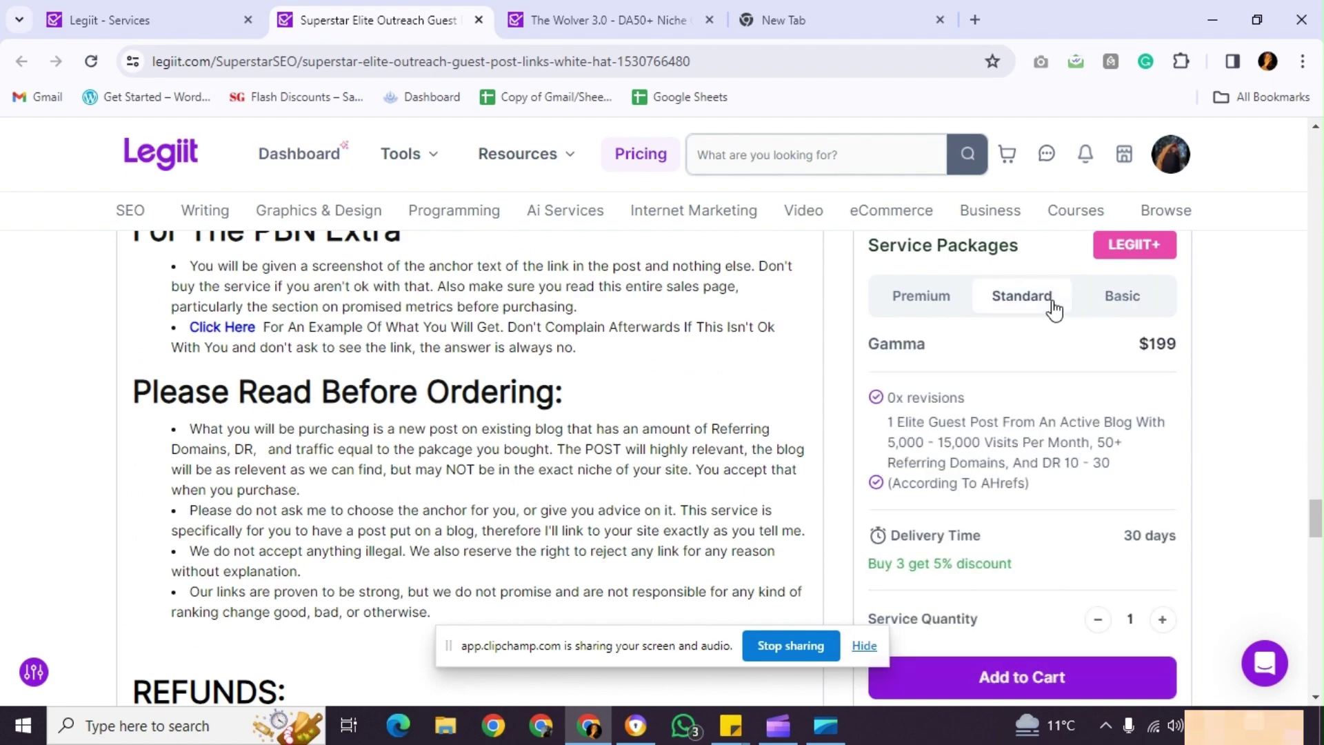
scroll(571, 417, down, 3)
scroll(571, 417, up, 10)
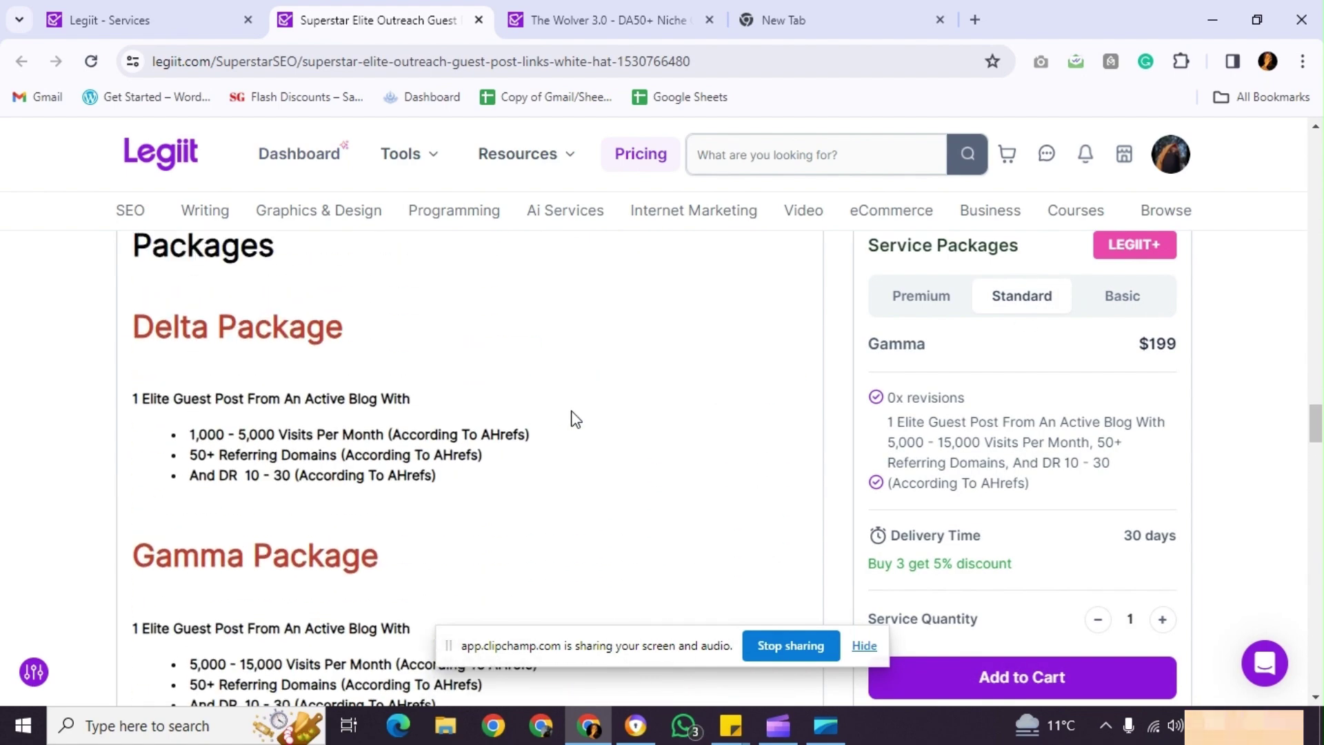
scroll(571, 417, down, 5)
scroll(571, 417, down, 4)
scroll(571, 417, up, 7)
scroll(571, 417, down, 1)
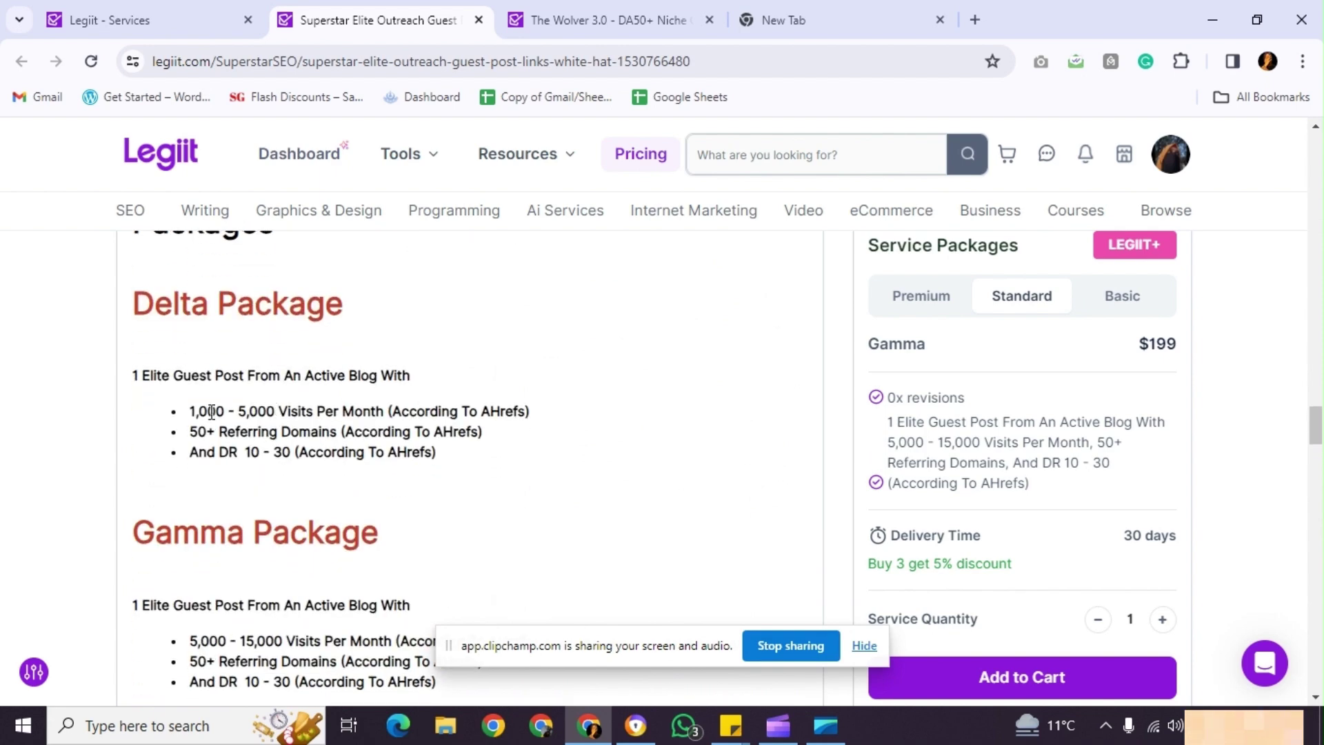
scroll(517, 481, down, 4)
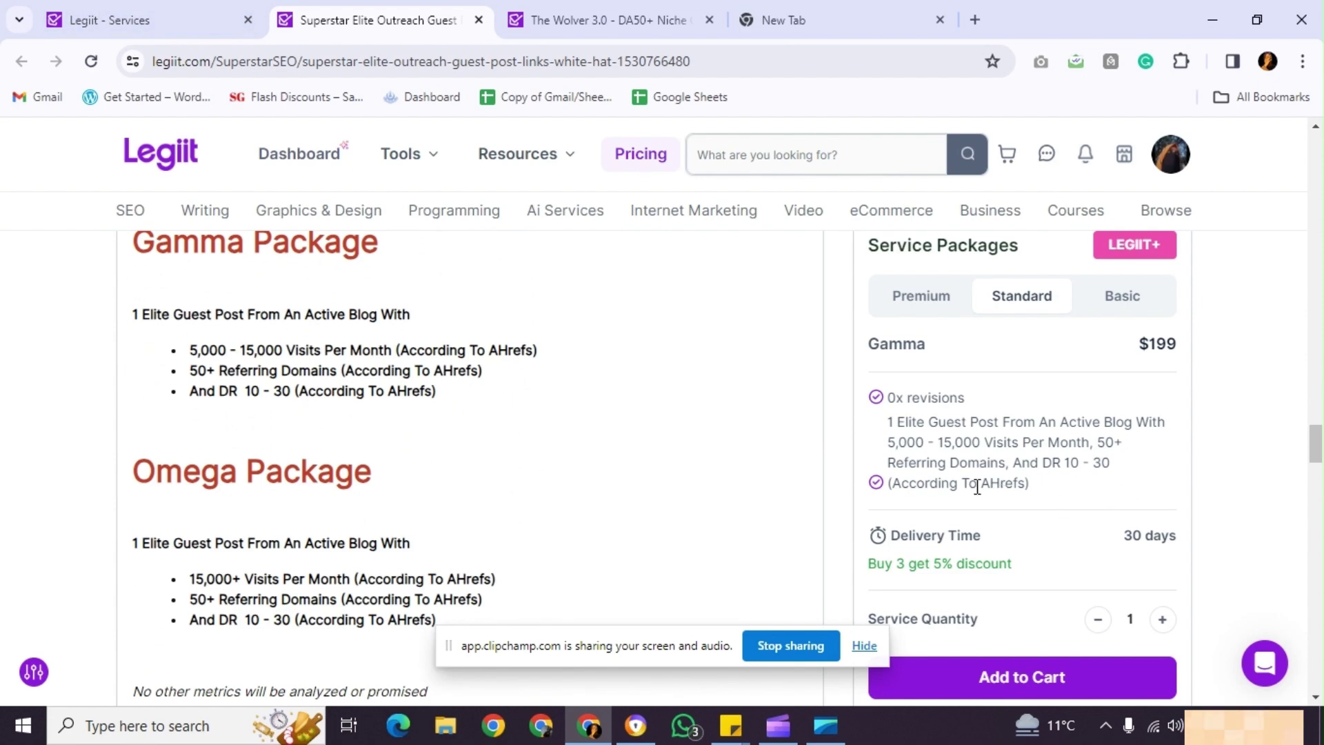
scroll(966, 426, down, 1)
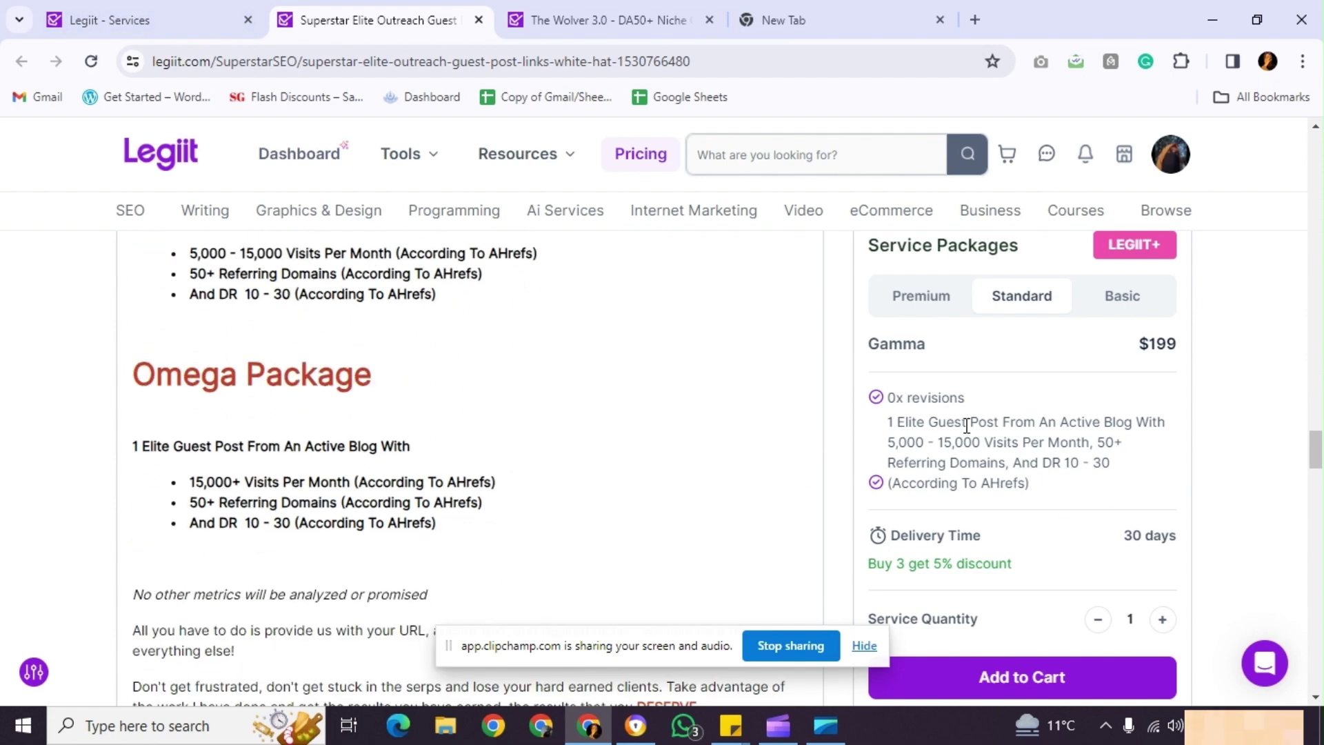
scroll(1247, 432, down, 1)
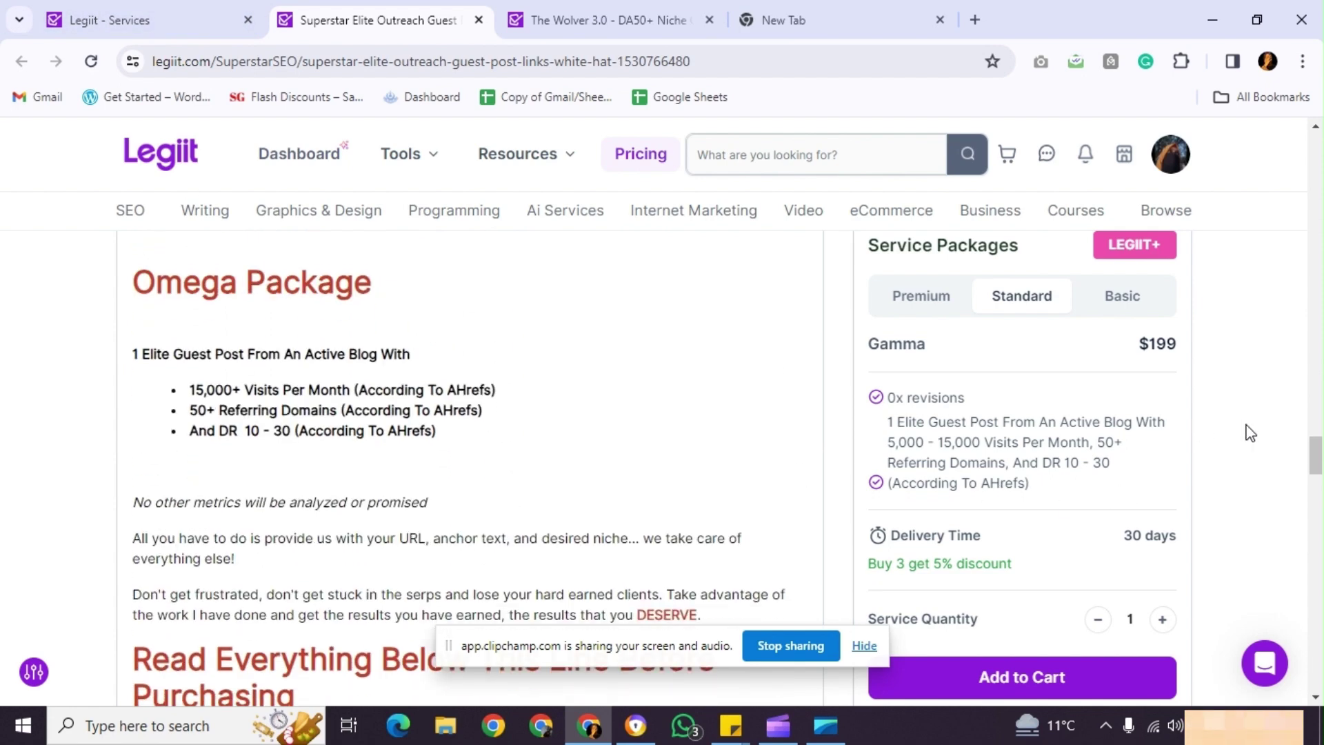
Review the Delta and Gamma package descriptions again and highlight the Standard package's monthly visits range.
scroll(422, 407, up, 5)
scroll(422, 407, up, 2)
scroll(422, 410, down, 1)
scroll(341, 383, up, 1)
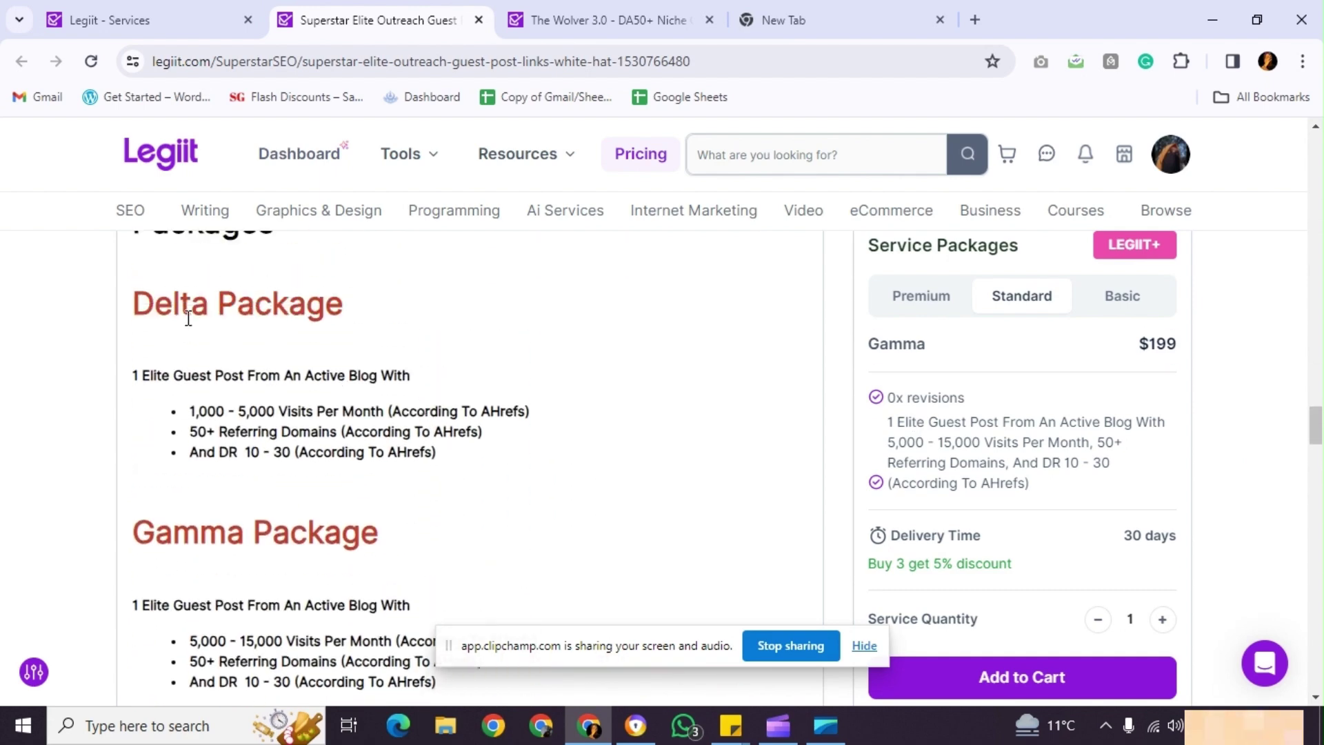
scroll(160, 513, down, 2)
scroll(1089, 524, down, 2)
scroll(1082, 494, up, 2)
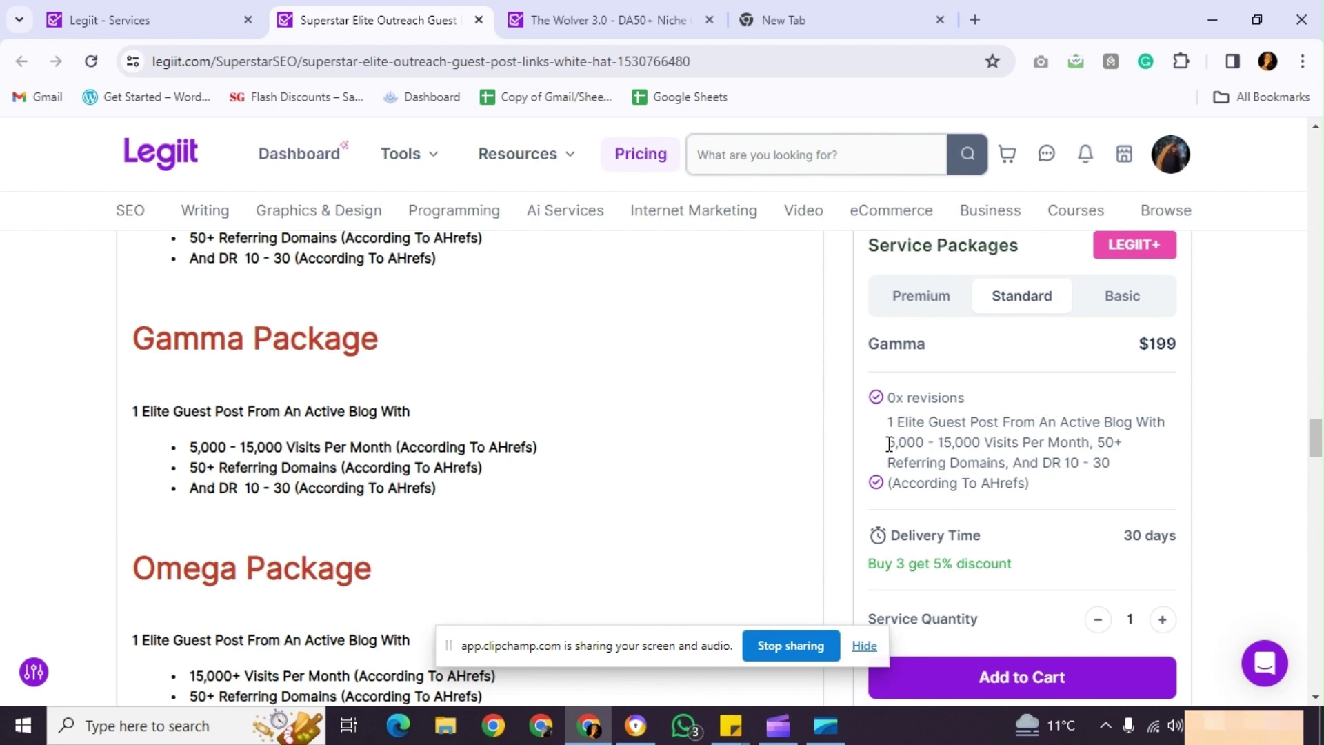
drag(889, 442, 963, 445)
scroll(950, 454, down, 2)
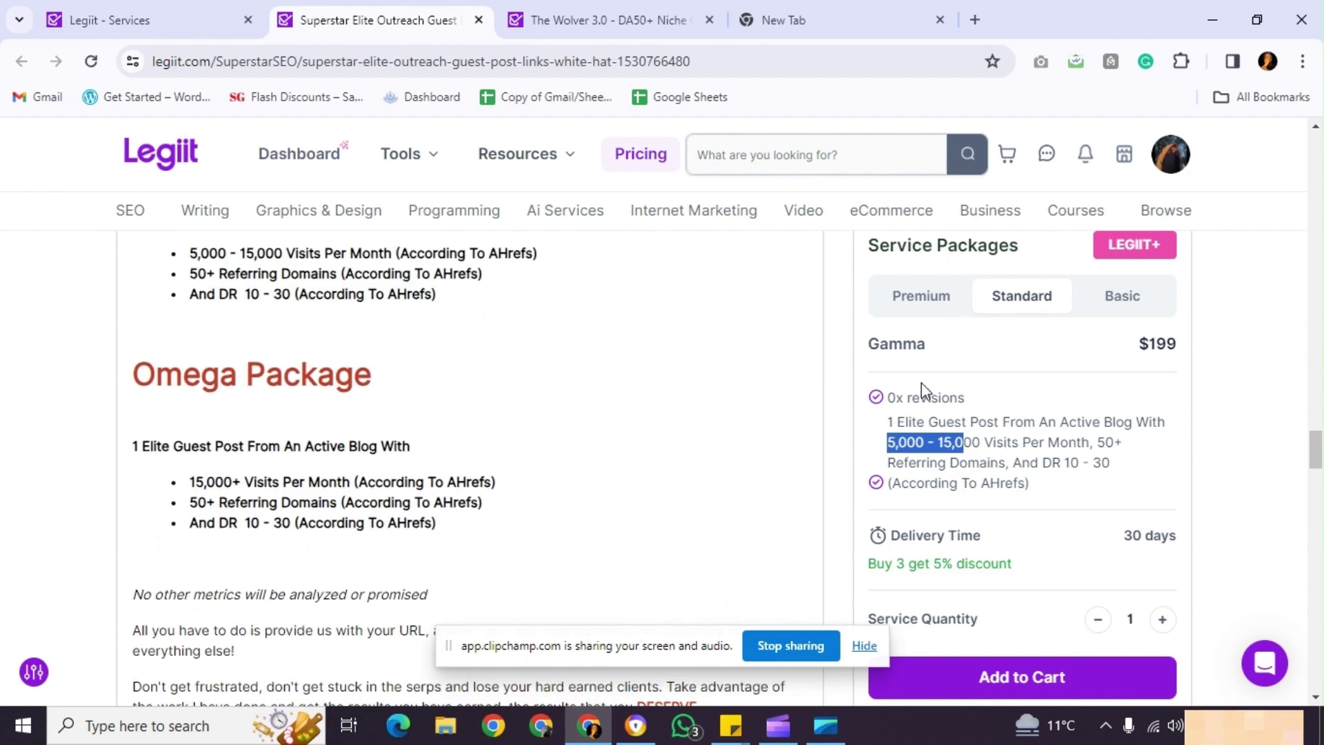
Show the Premium package and check the delivery times of the Premium, Standard and Basic packages.
click(915, 313)
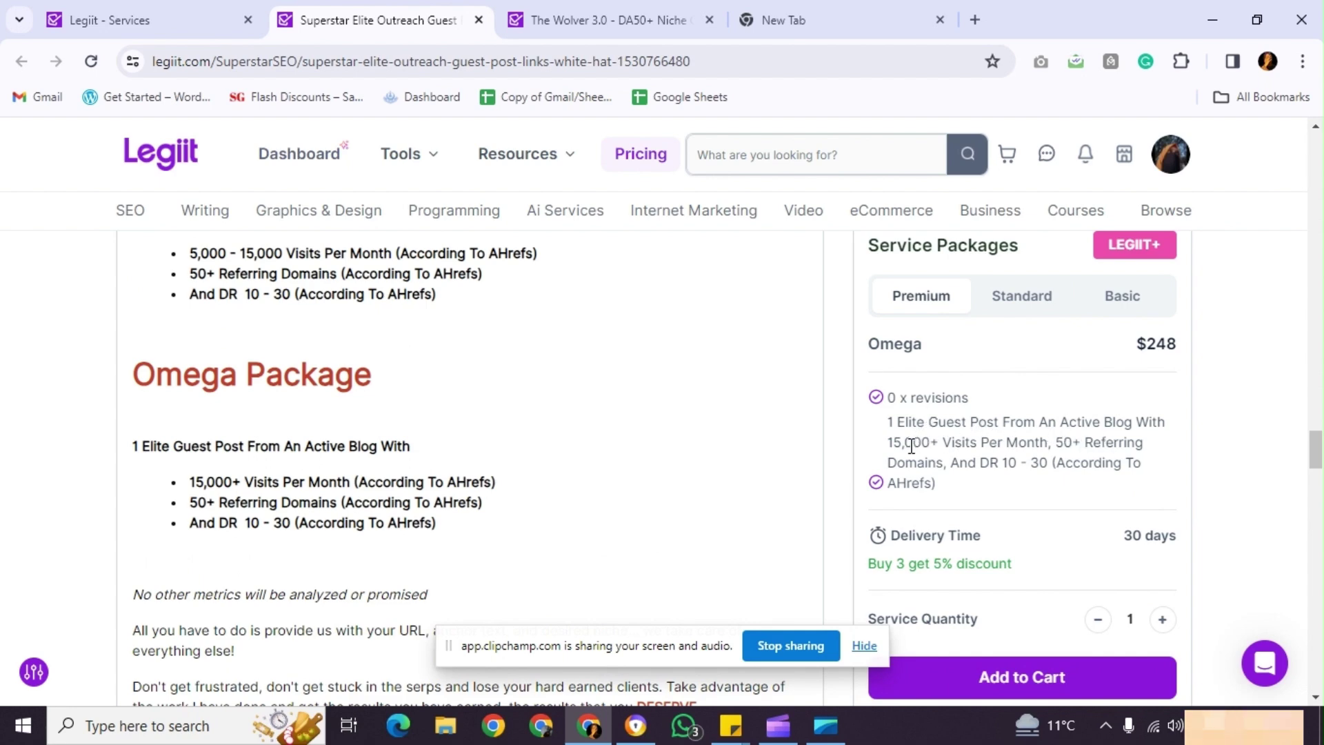
scroll(1005, 455, up, 7)
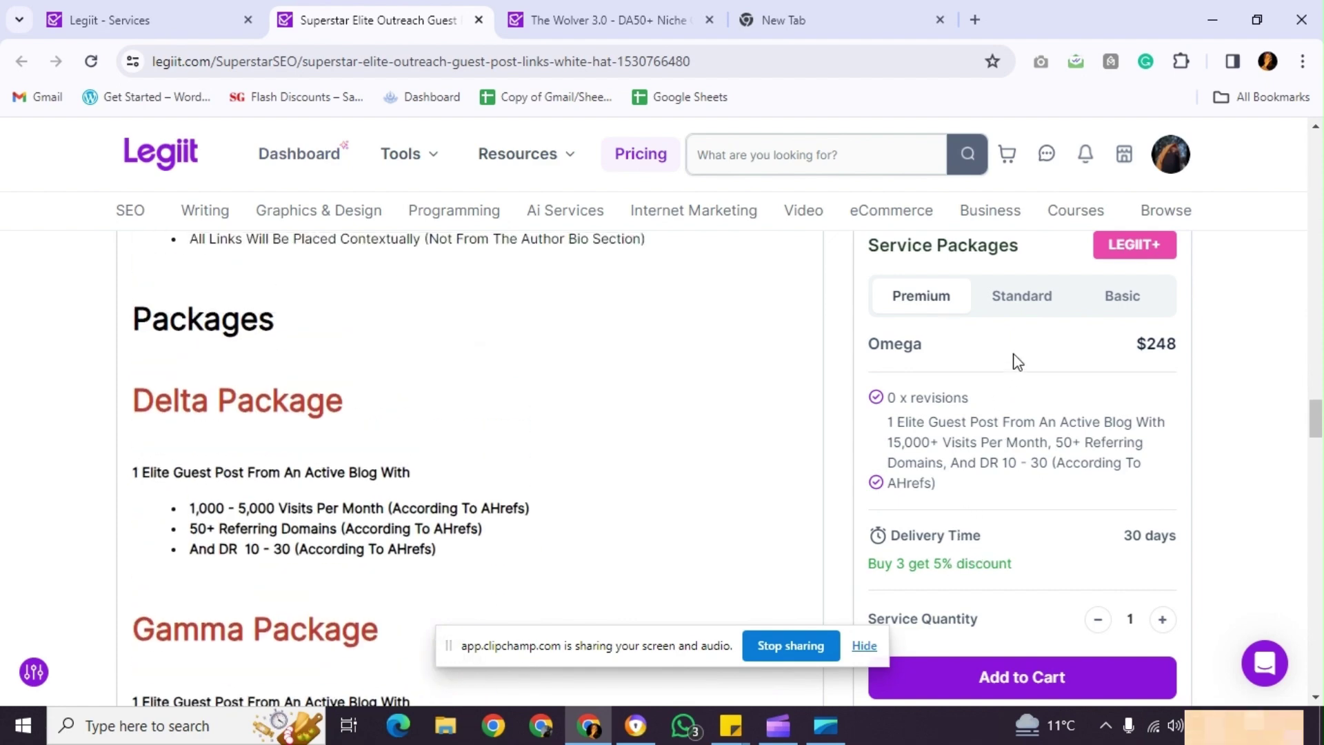
triple_click(1165, 535)
click(1028, 304)
double_click(1163, 537)
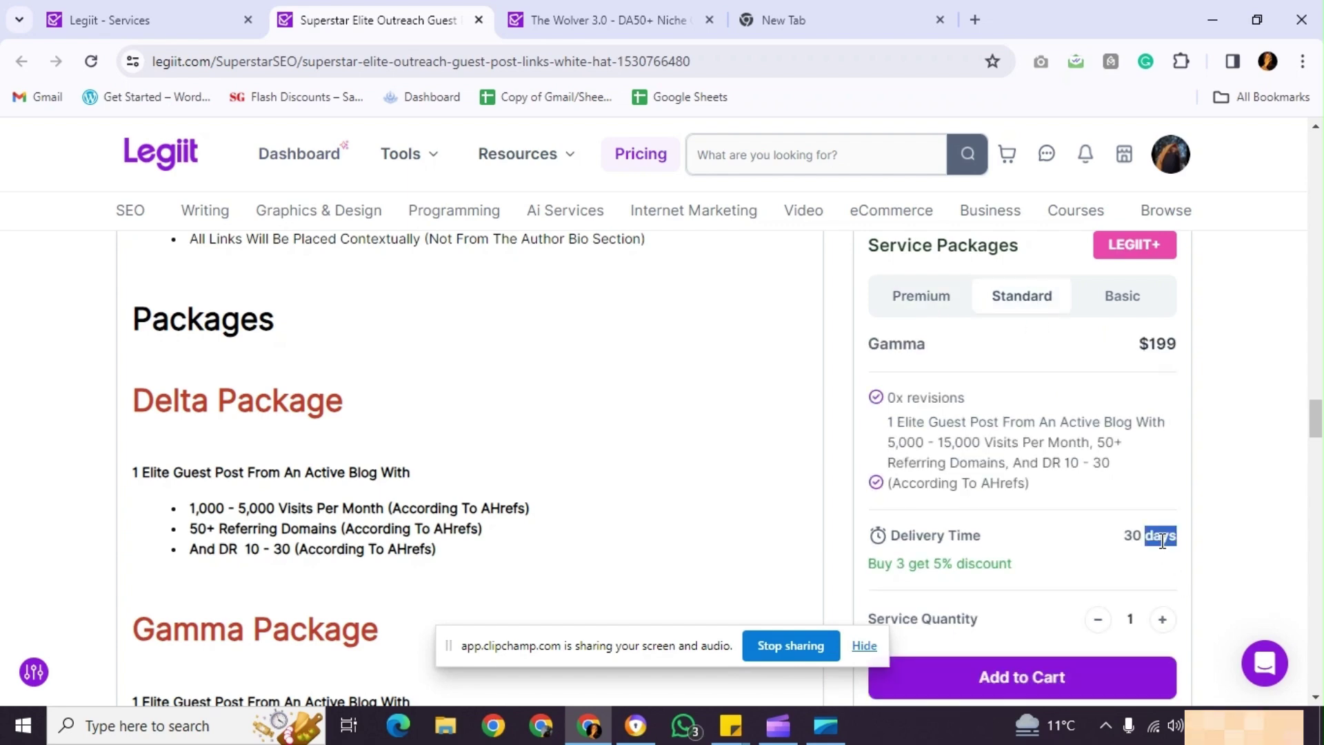
click(1142, 300)
triple_click(1146, 535)
Go through the whole service page from the beginning to examine its description, combo offer, buyer reviews and seller statistics.
drag(1315, 408, 1316, 160)
scroll(386, 479, down, 20)
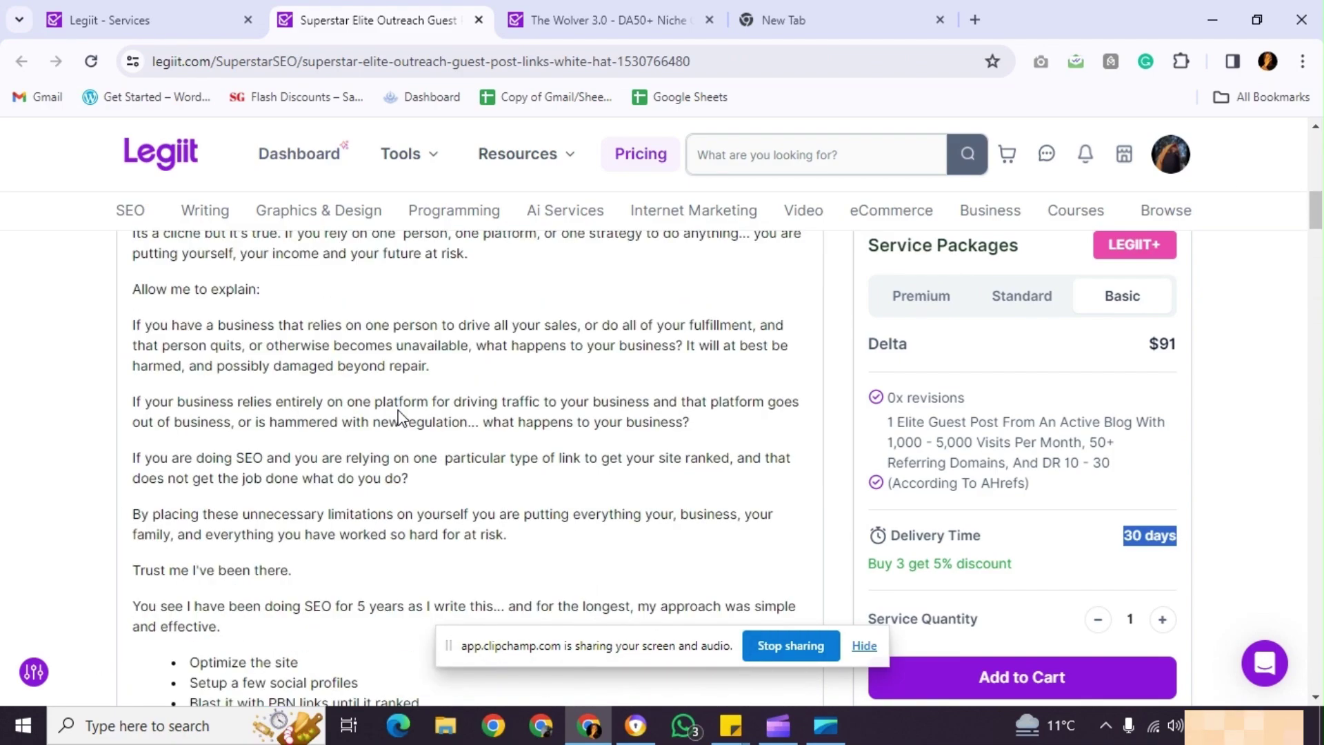
scroll(372, 452, down, 15)
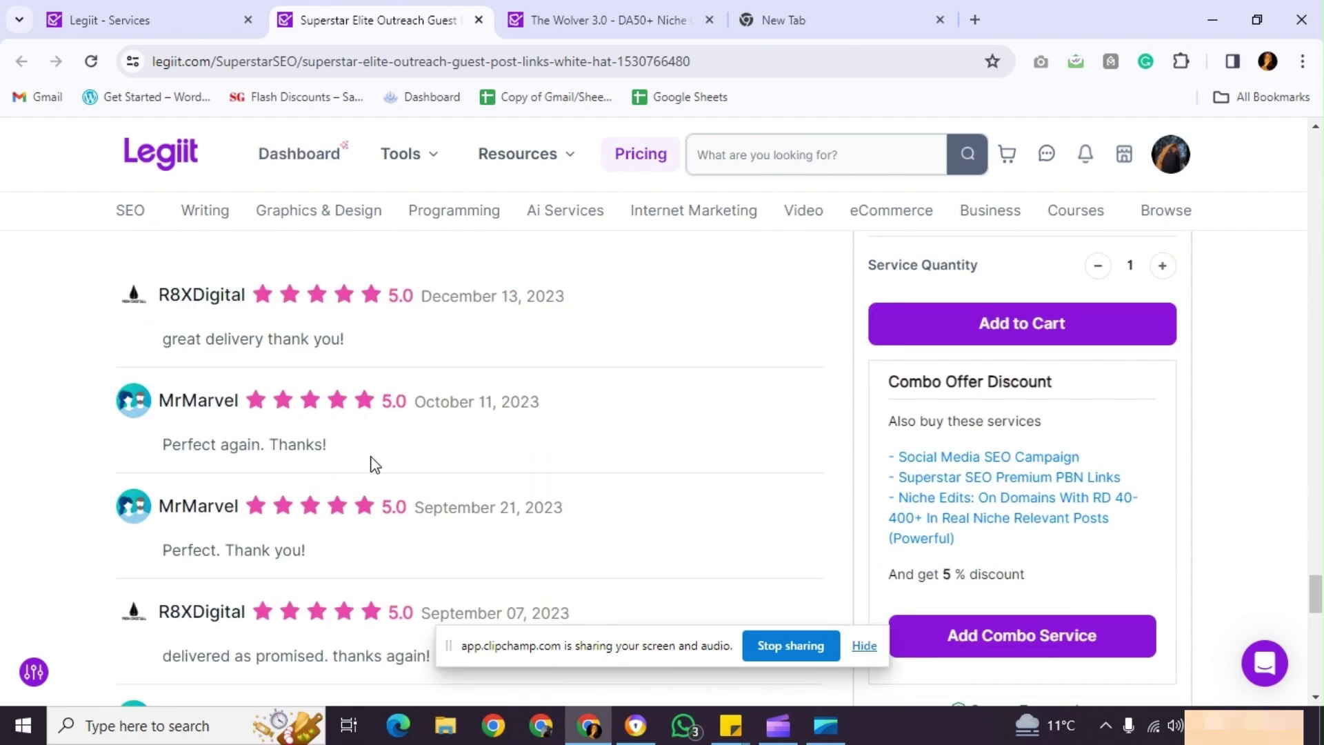
scroll(371, 461, down, 4)
scroll(372, 457, down, 8)
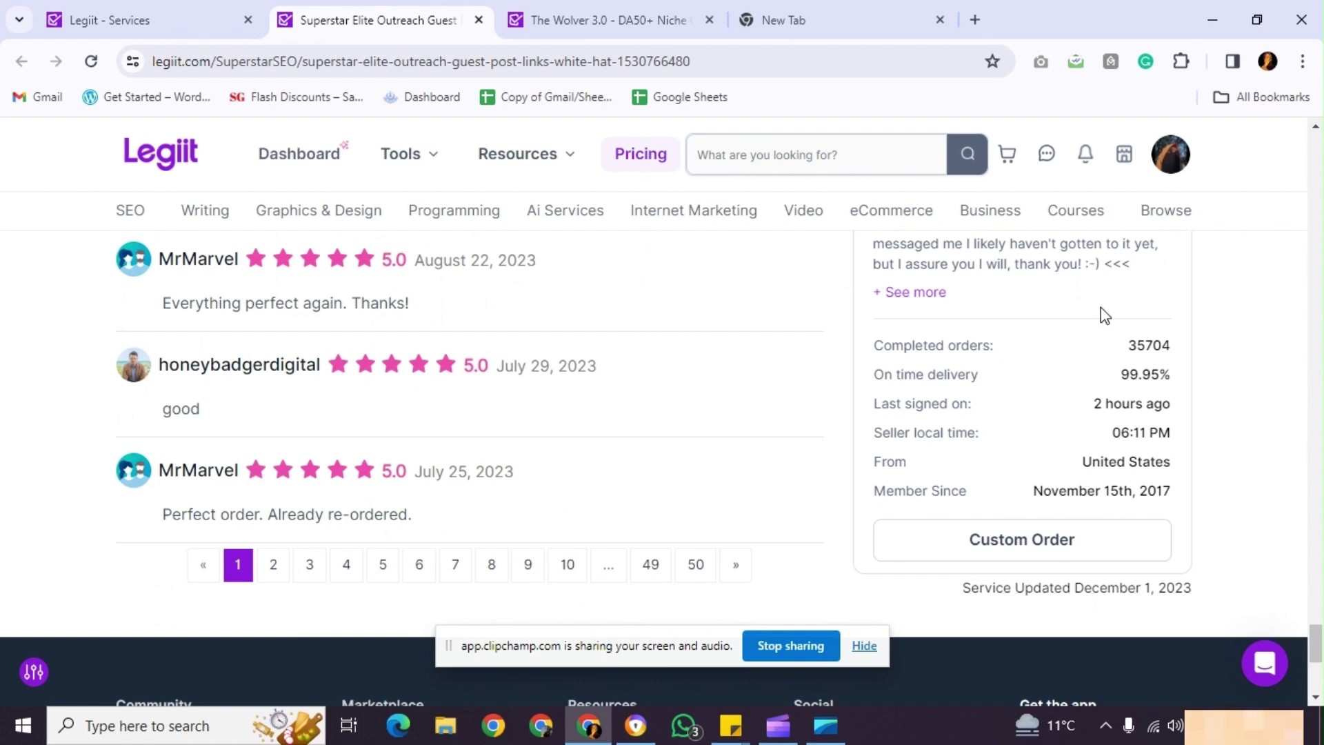
Highlight the seller's completed orders figure and close the Superstar Elite Outreach service page.
double_click(1138, 346)
scroll(1138, 342, up, 1)
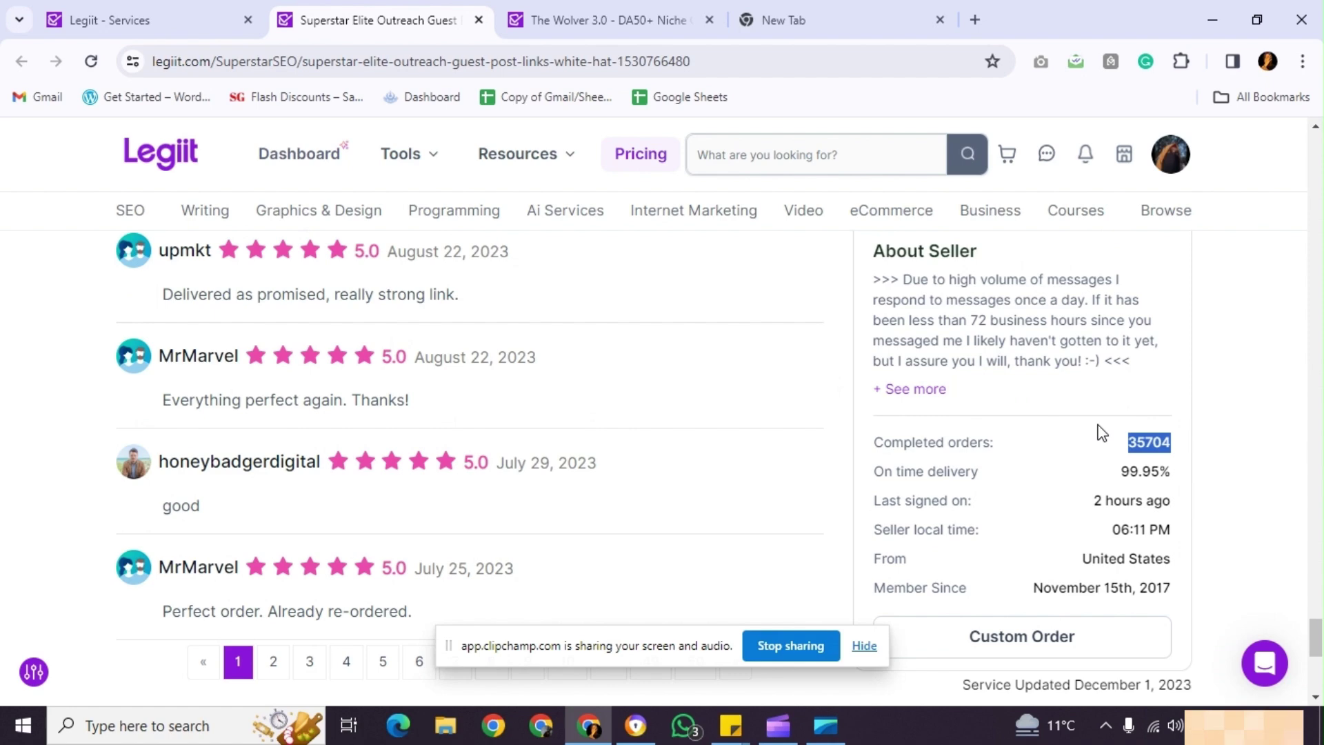
scroll(1099, 428, down, 1)
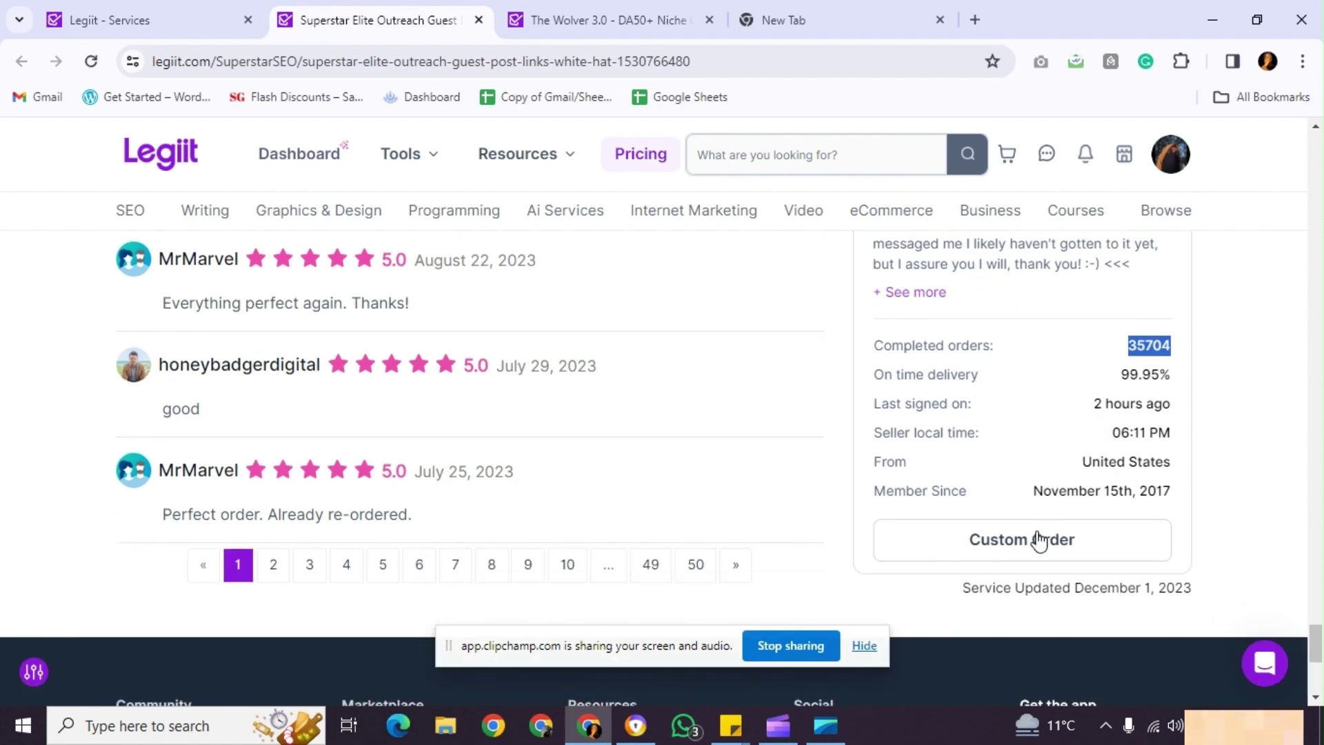
click(477, 20)
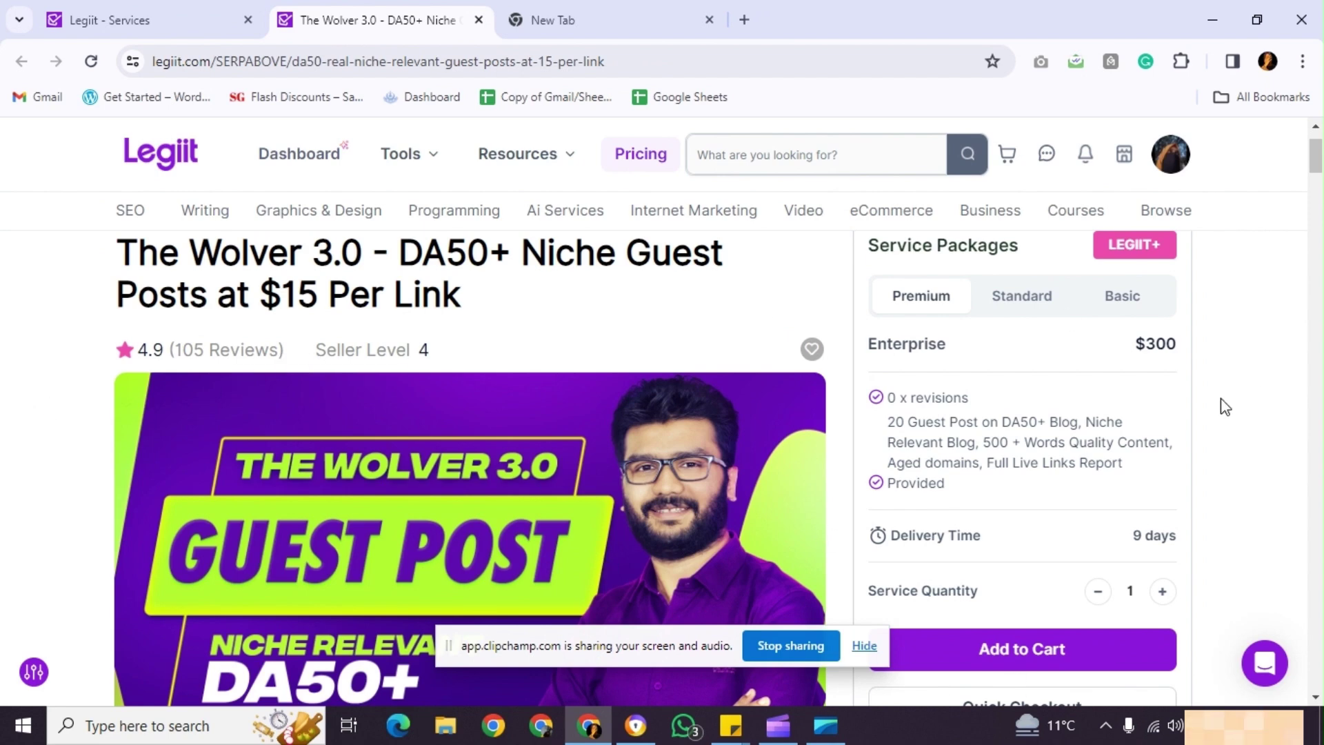
Show the Basic package of The Wolver 3.0 service and highlight its price and guest post offer.
click(1109, 295)
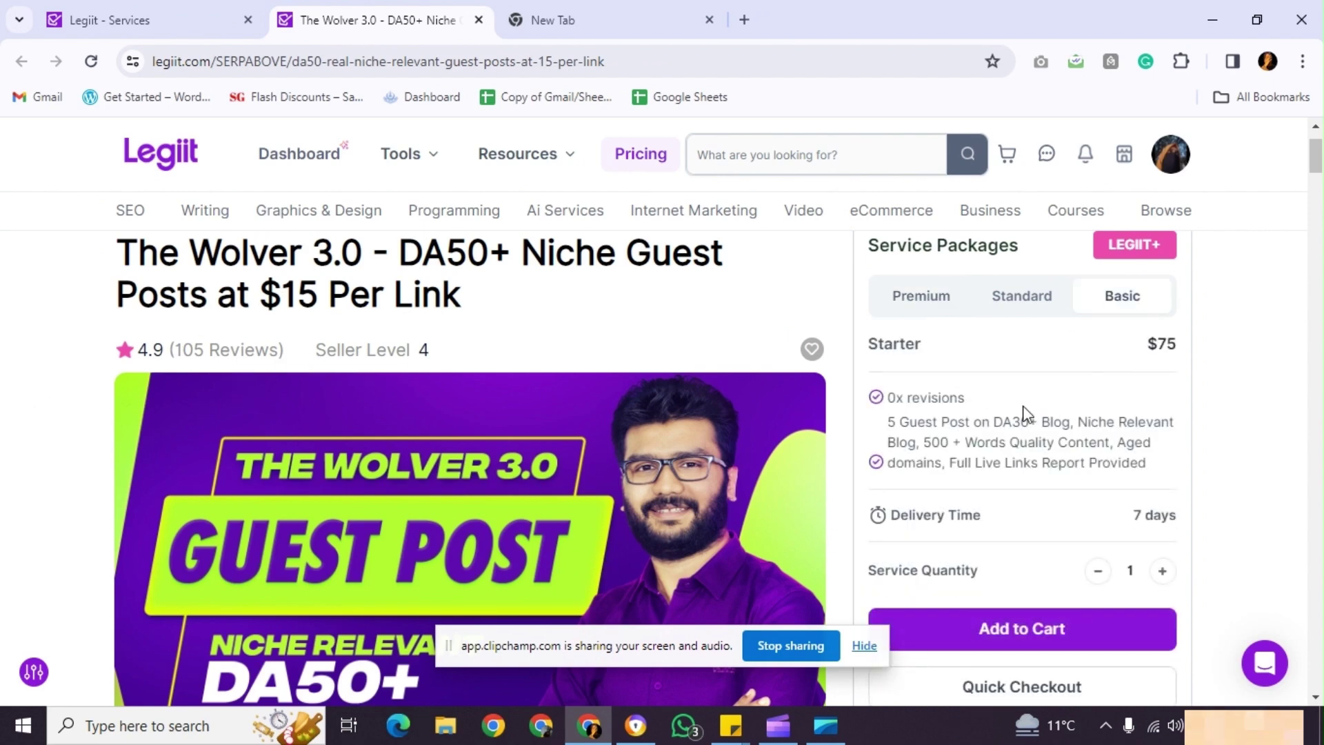
double_click(1159, 346)
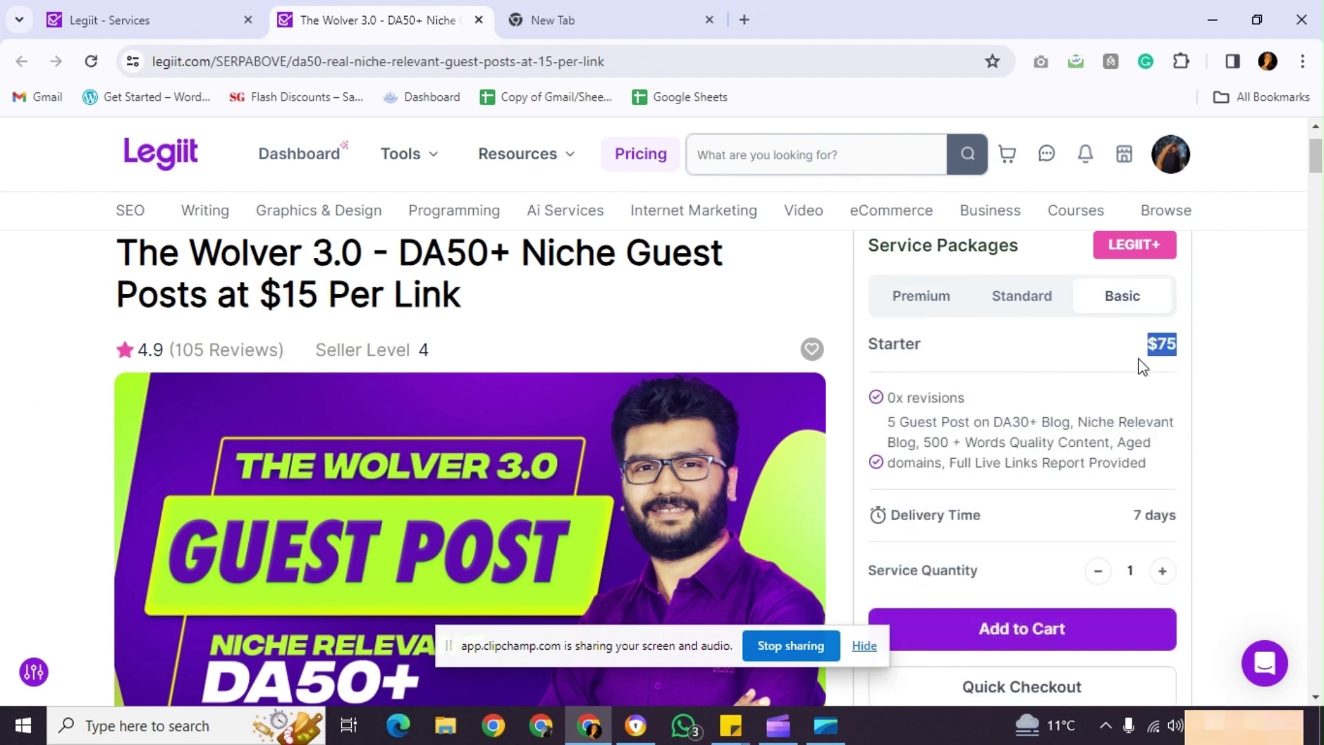
drag(887, 421, 1014, 423)
click(1085, 423)
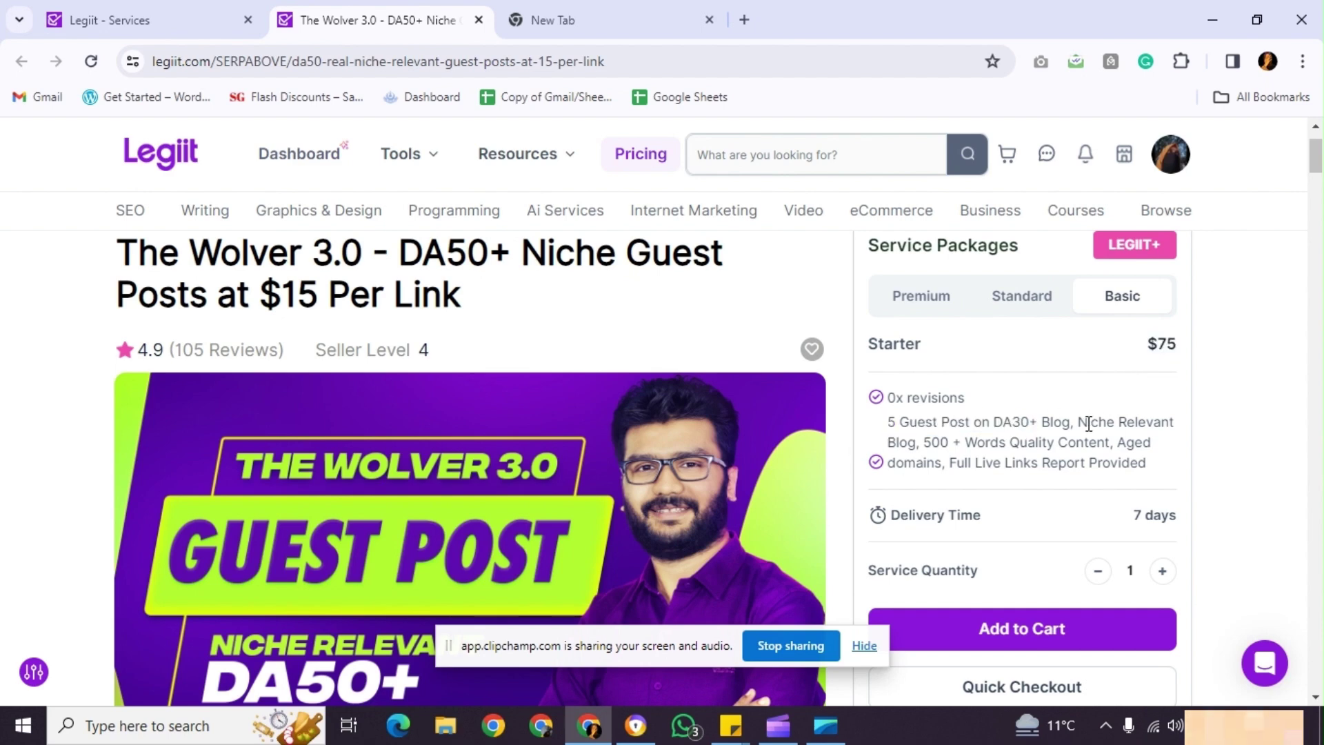
double_click(1053, 422)
drag(1079, 422, 939, 422)
click(922, 440)
scroll(972, 439, down, 1)
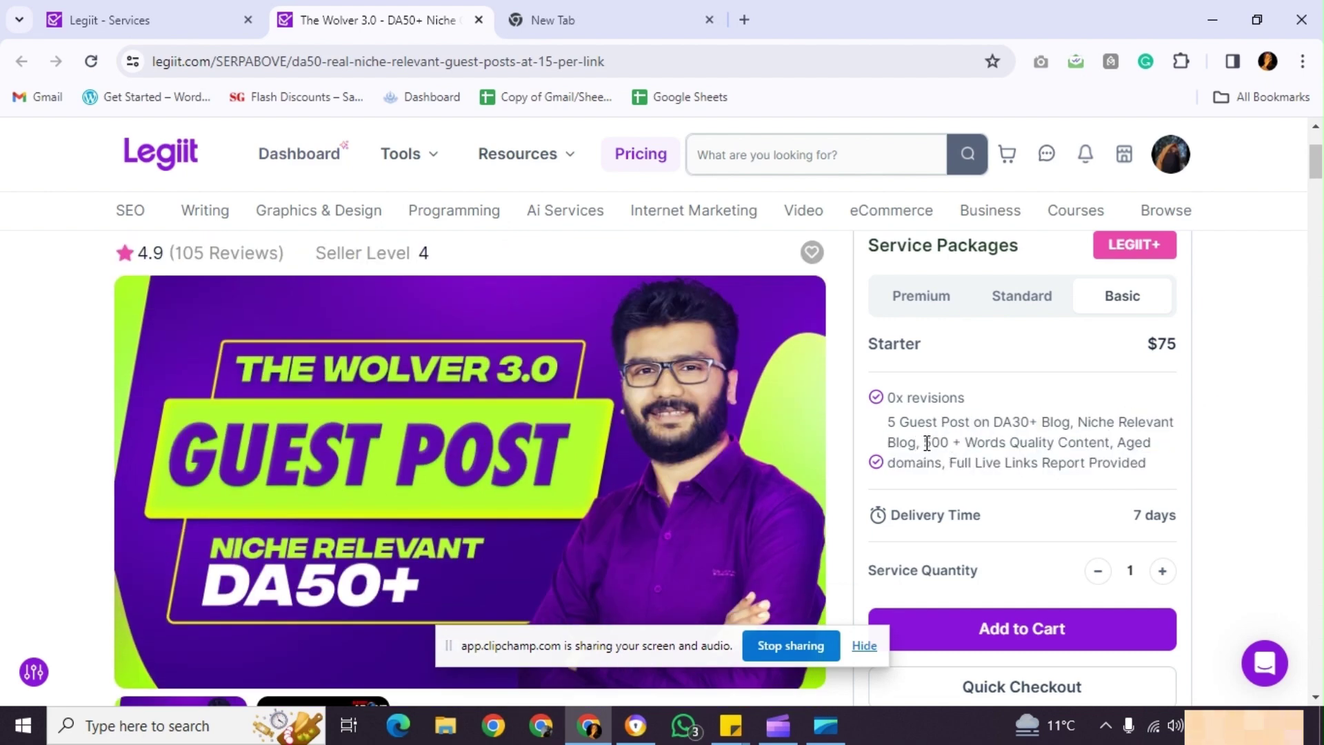
Highlight the content word count in the Basic package and check the package's delivery time.
drag(924, 442, 1116, 442)
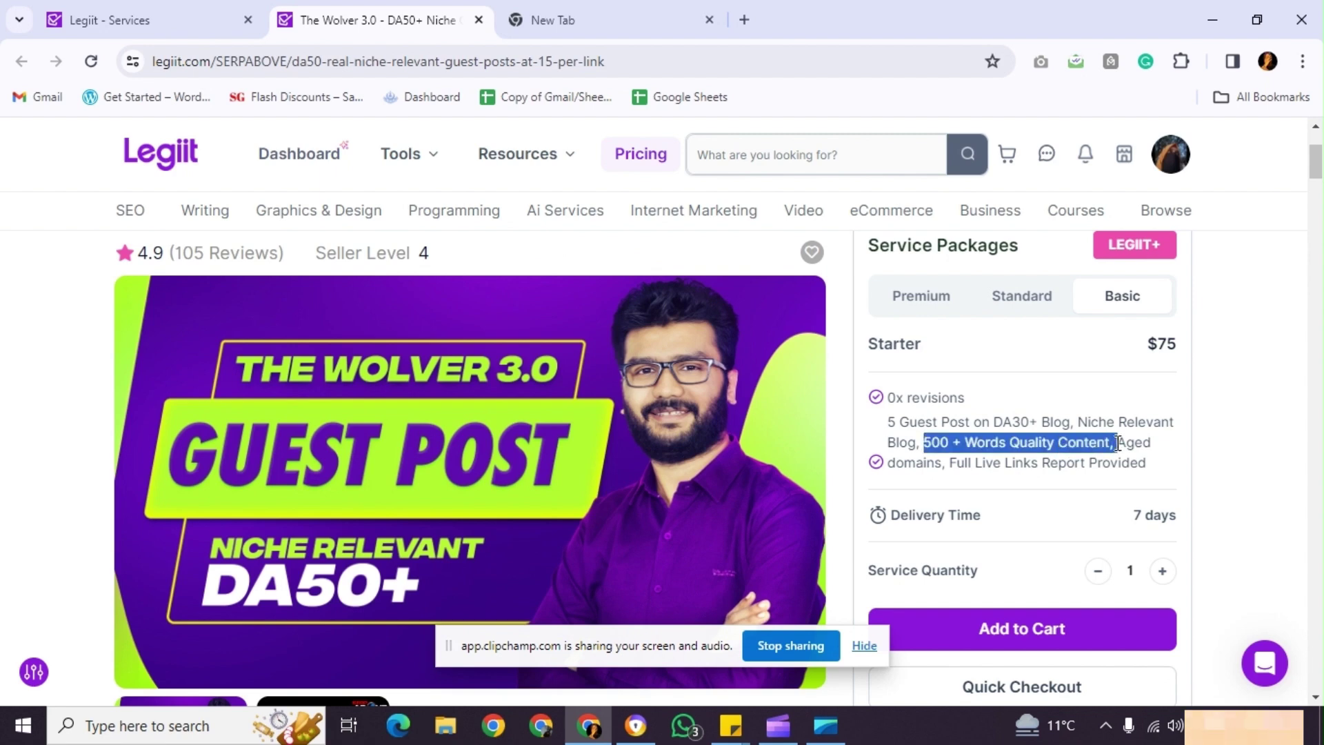
click(1117, 442)
scroll(1117, 441, down, 1)
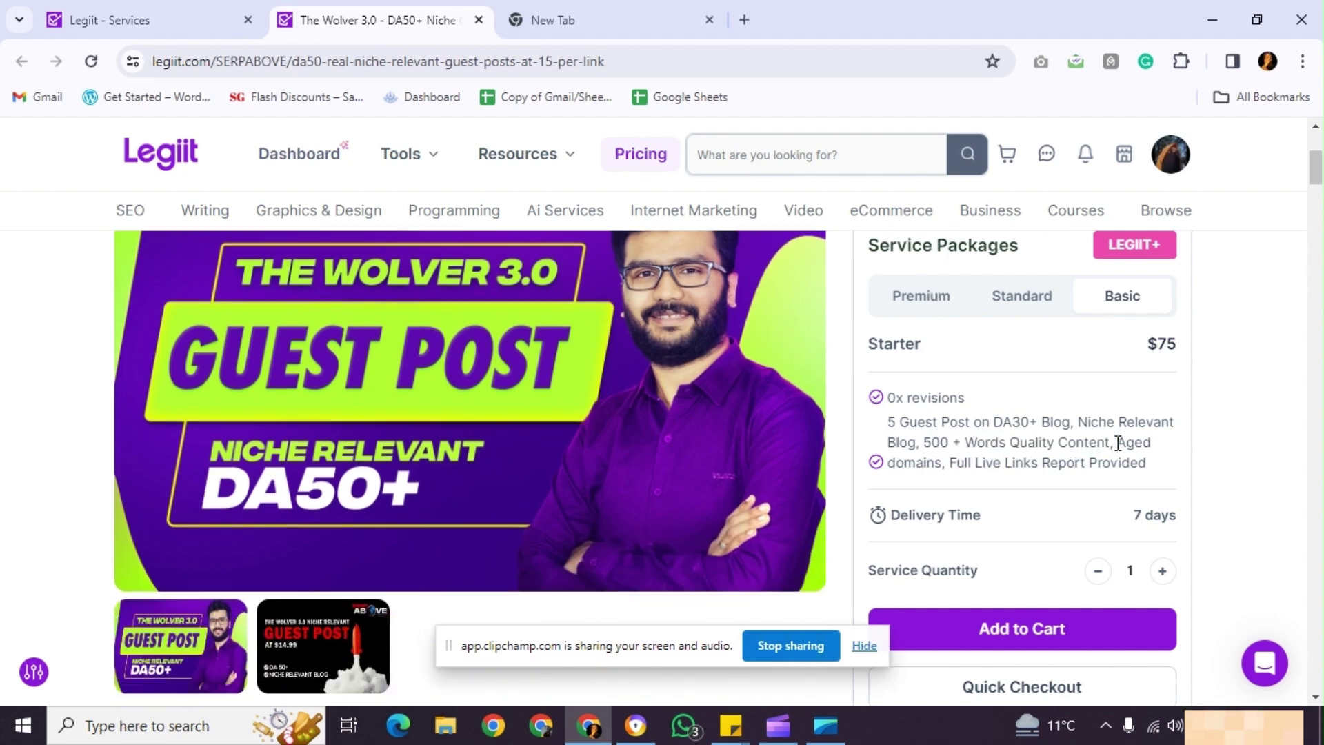
scroll(1274, 446, down, 1)
scroll(1274, 447, down, 1)
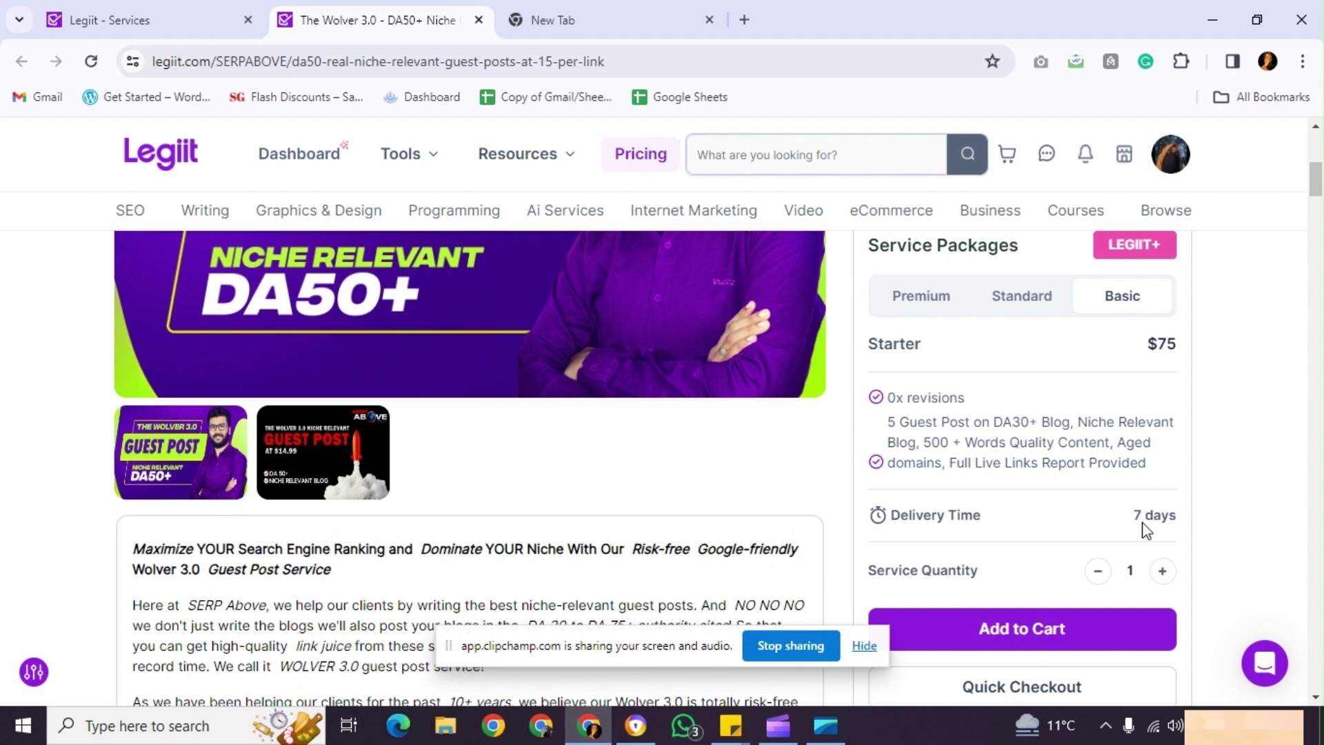
Show the Standard and Premium packages of The Wolver 3.0 and highlight the Premium package's description.
click(1020, 295)
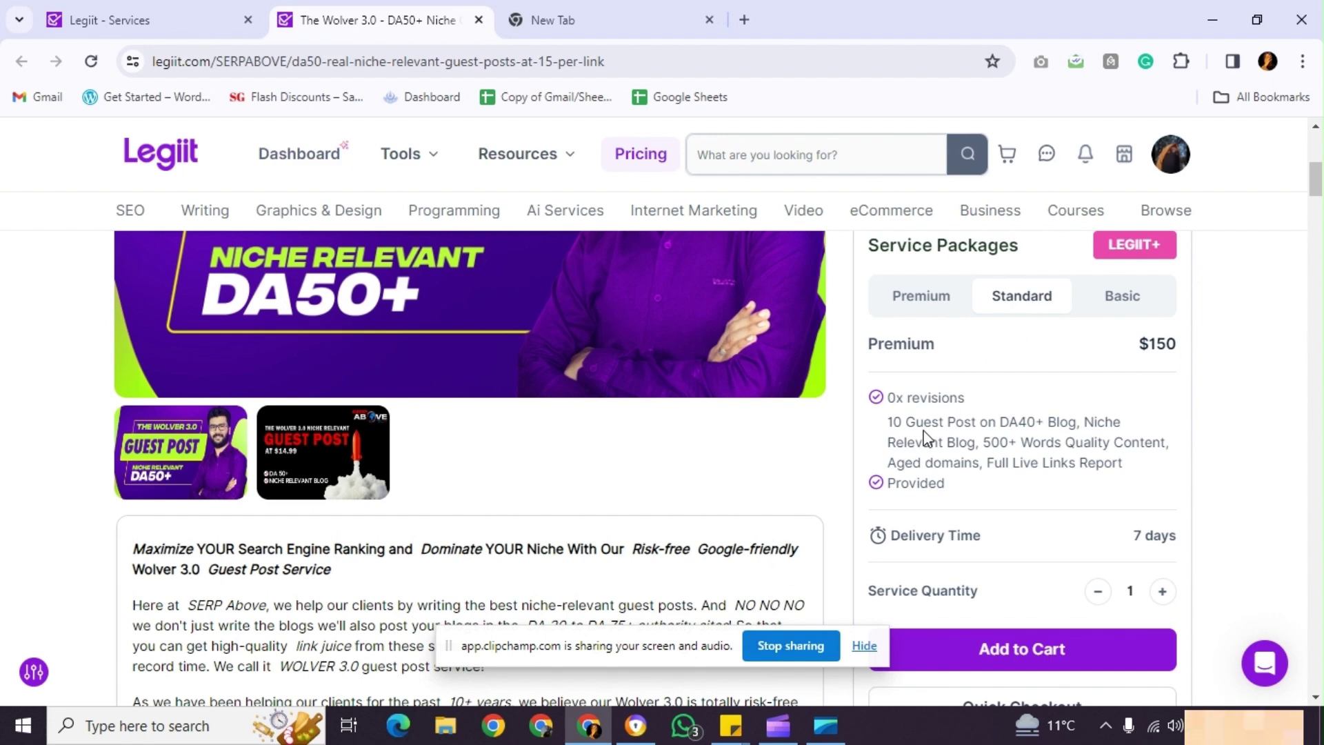
click(900, 313)
drag(895, 421, 1066, 463)
click(1236, 455)
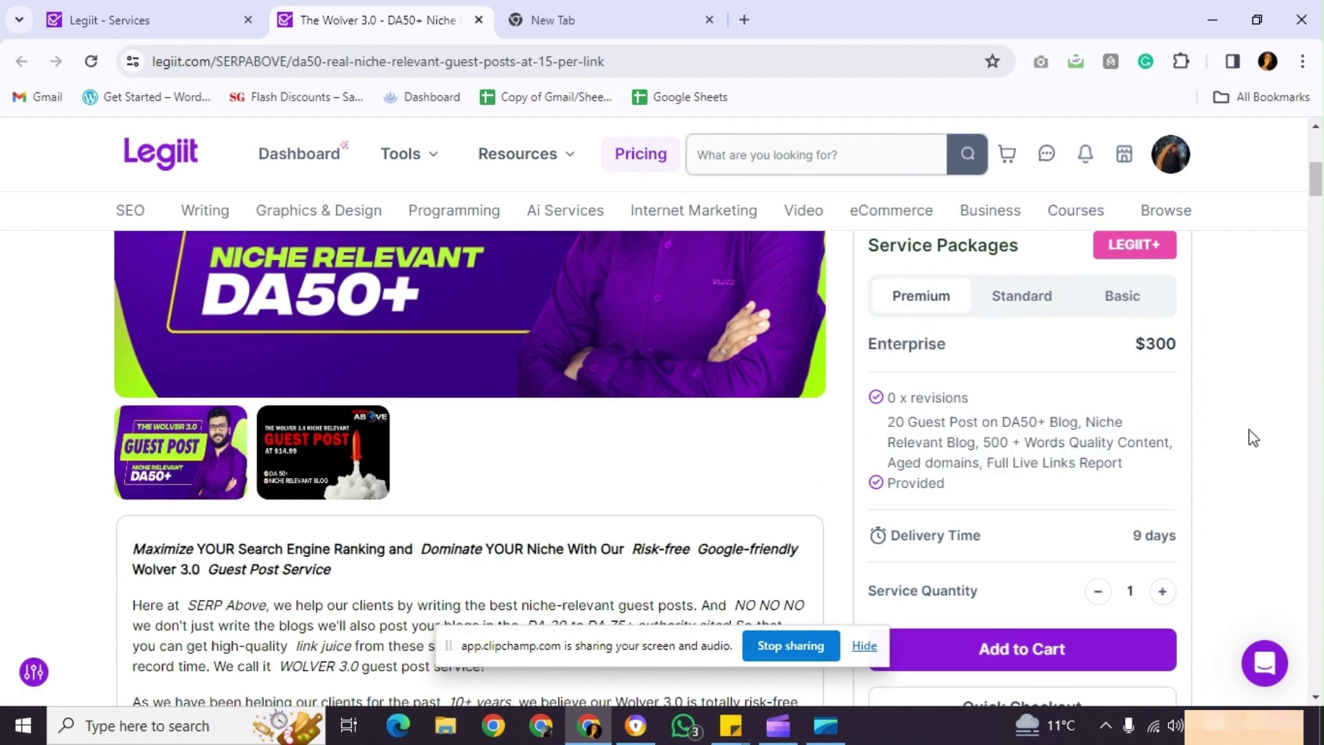
Read through The Wolver 3.0 description, examining its features, pricing tiers, client list and testimonials.
scroll(1248, 429, down, 5)
scroll(592, 375, up, 2)
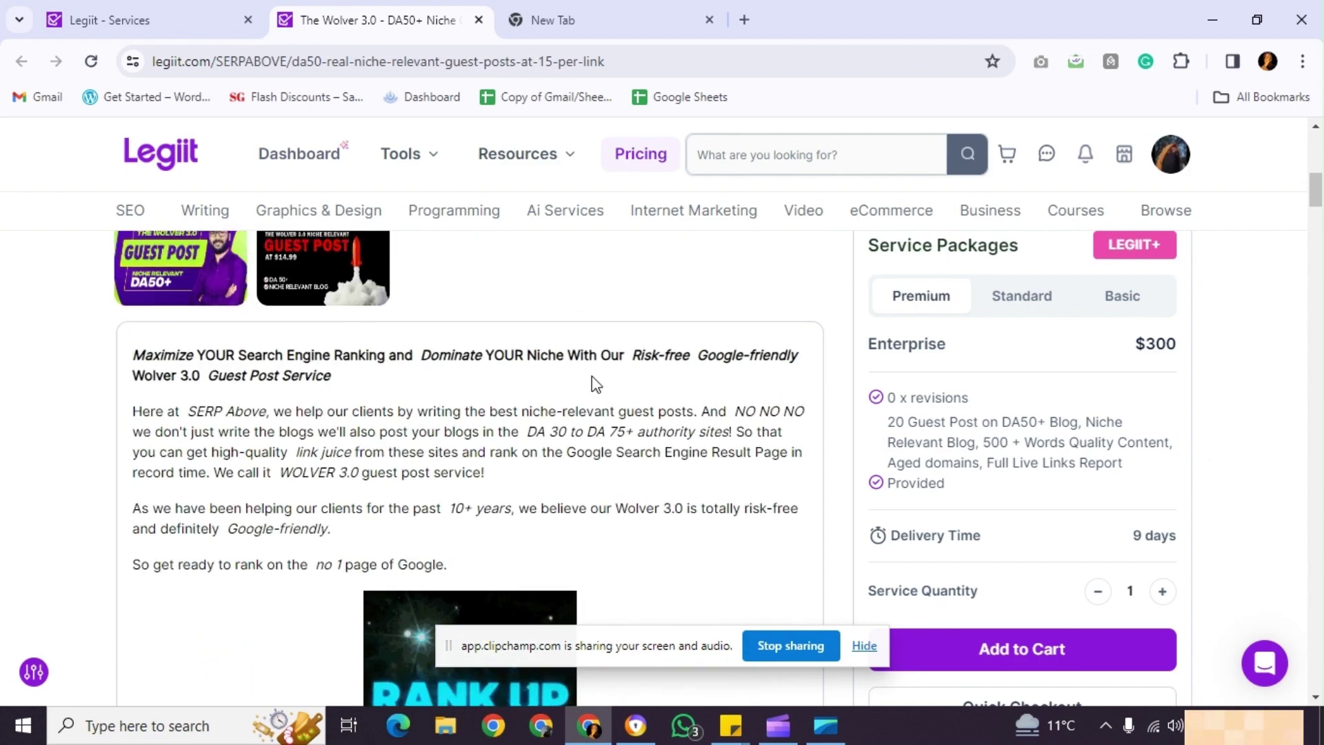
scroll(592, 375, down, 12)
scroll(592, 375, down, 7)
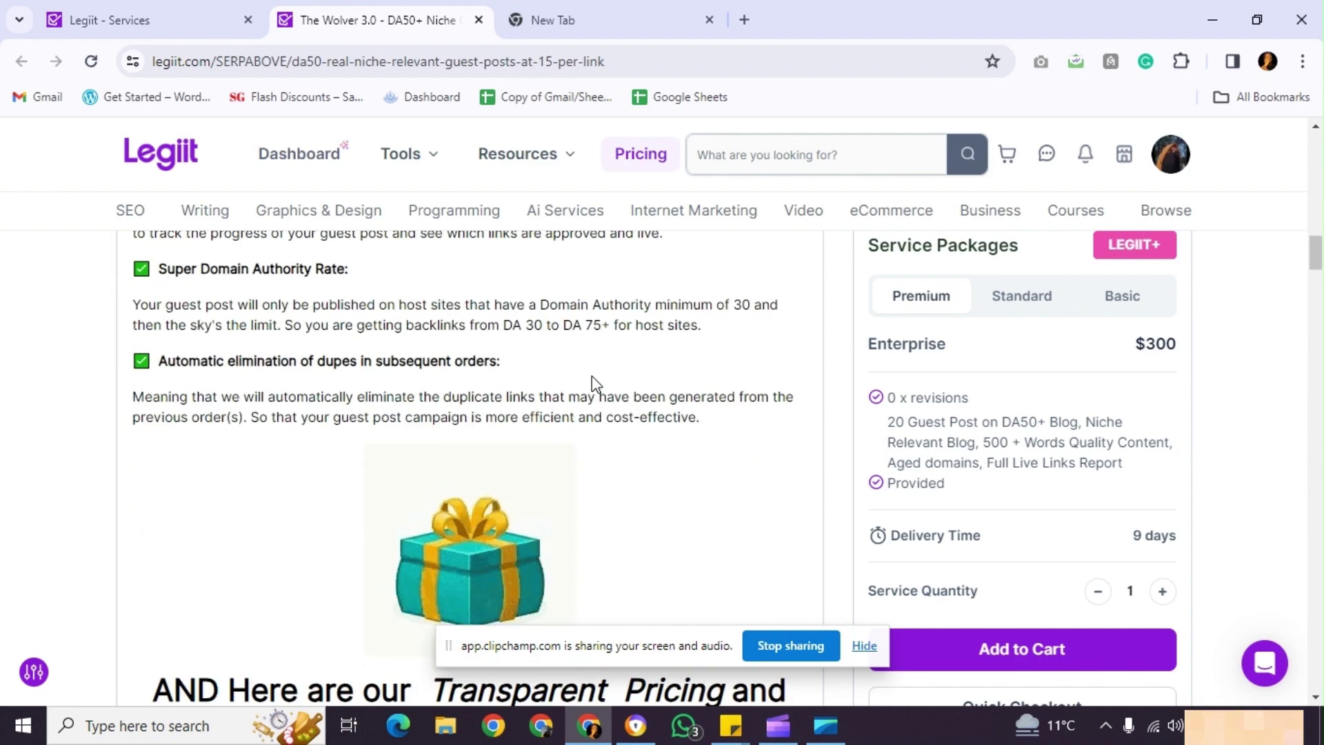
scroll(592, 375, down, 14)
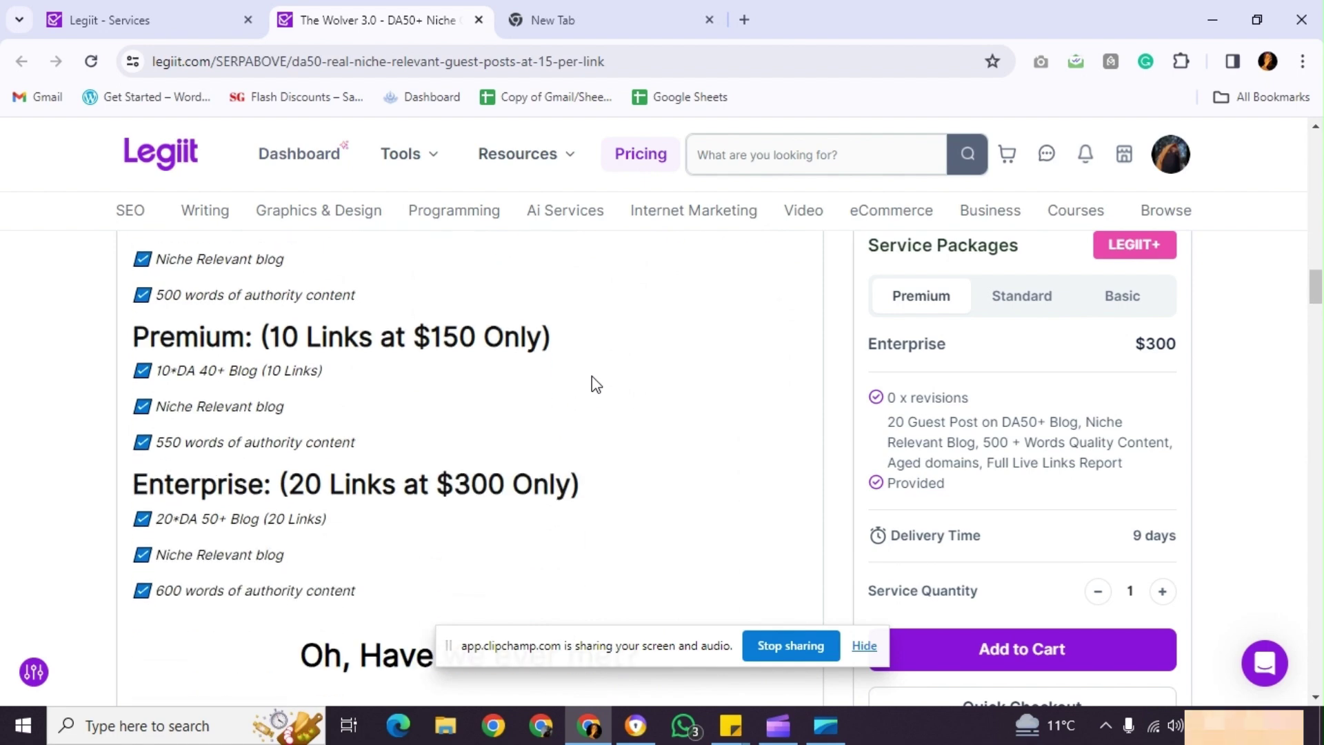
scroll(593, 375, down, 4)
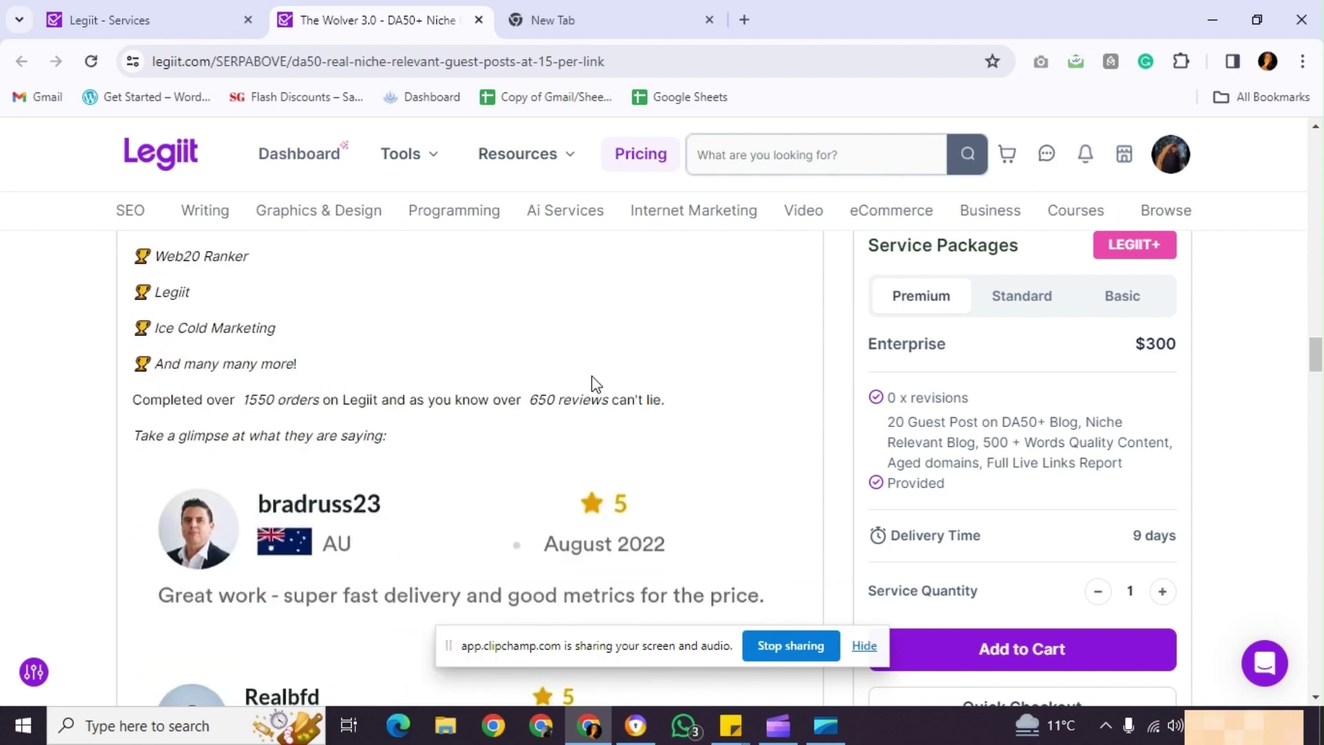
scroll(591, 379, down, 7)
scroll(592, 379, up, 6)
scroll(592, 375, down, 4)
scroll(606, 317, down, 20)
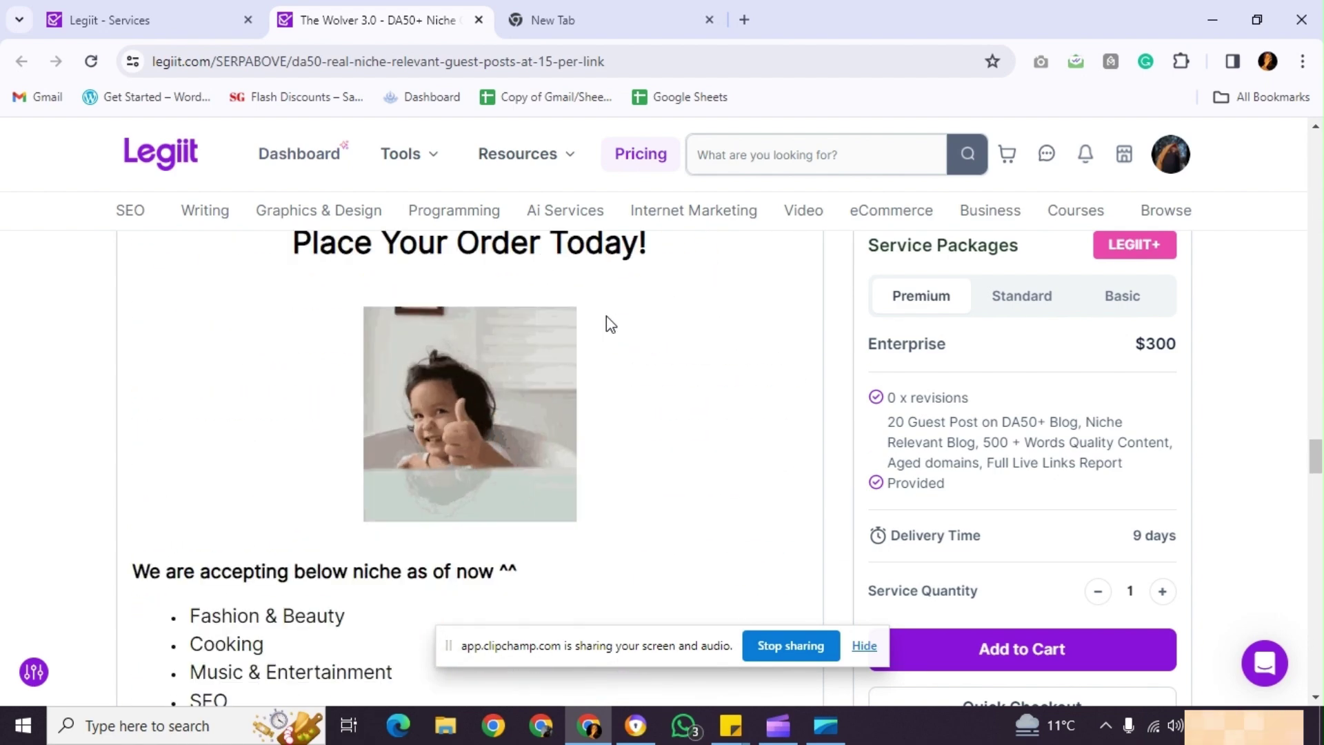
Examine the service's listed benefits, accepted niches and links to the seller's other services.
scroll(606, 316, up, 7)
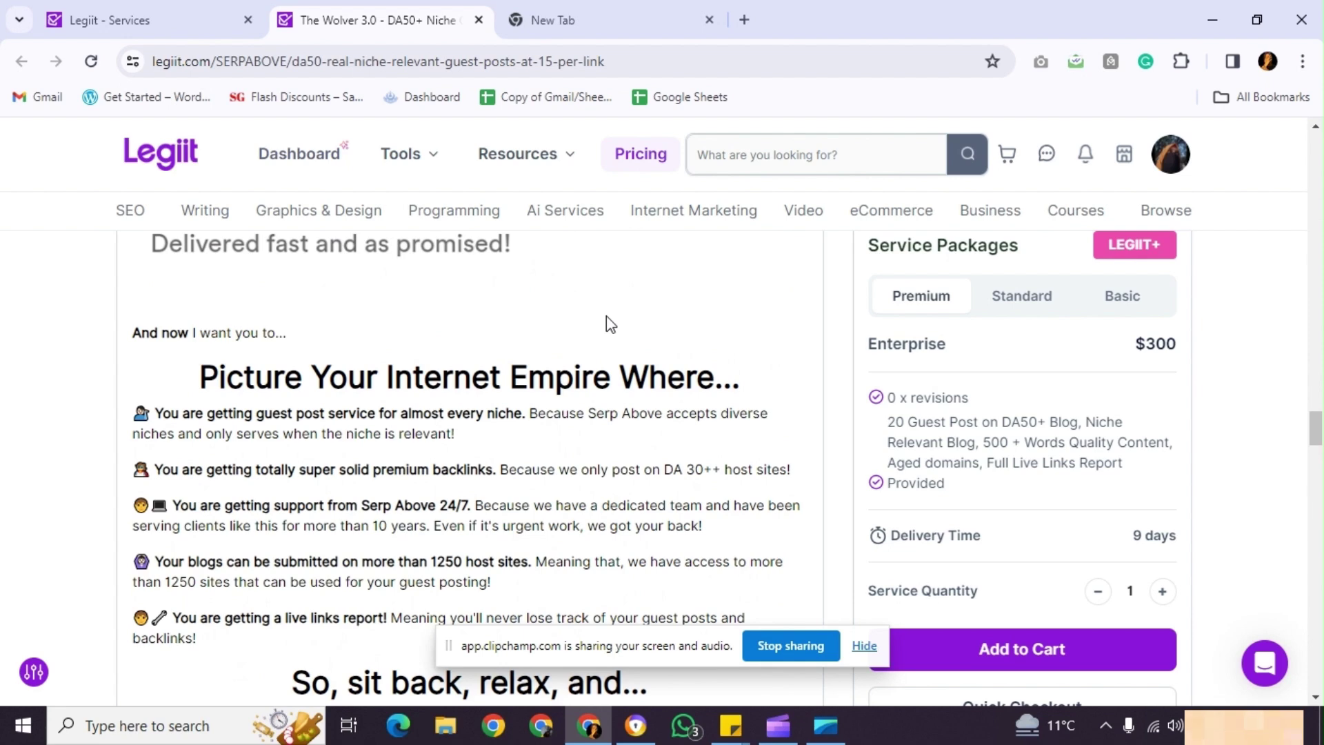
scroll(606, 316, down, 10)
scroll(606, 317, down, 2)
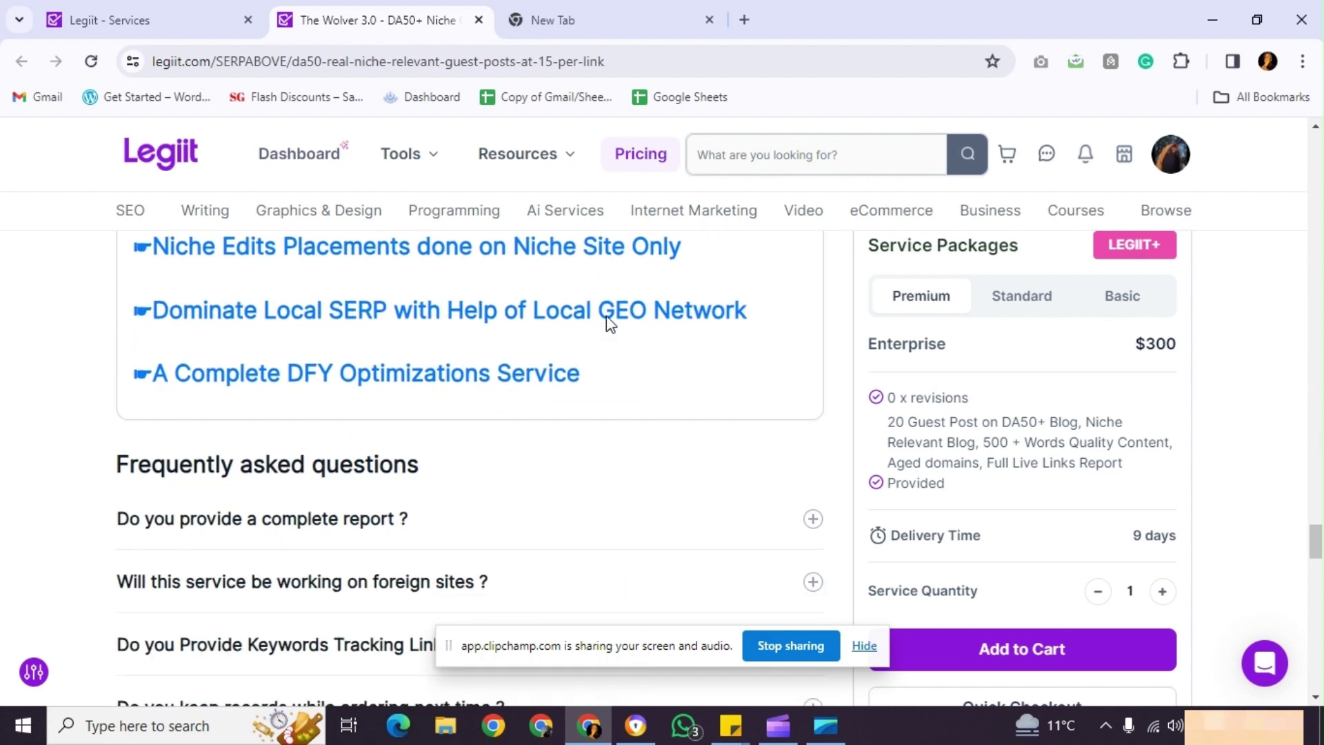
scroll(603, 313, up, 1)
scroll(601, 314, up, 4)
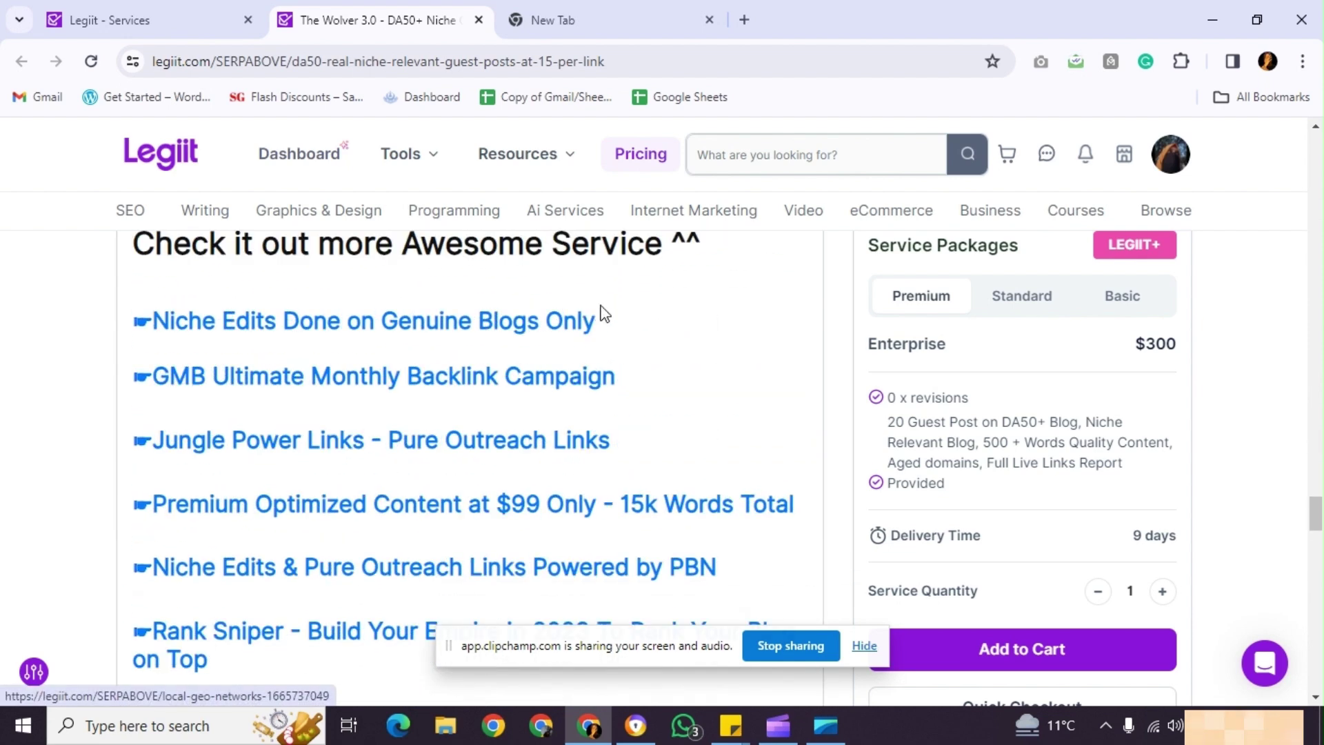
scroll(603, 314, up, 1)
scroll(604, 315, down, 1)
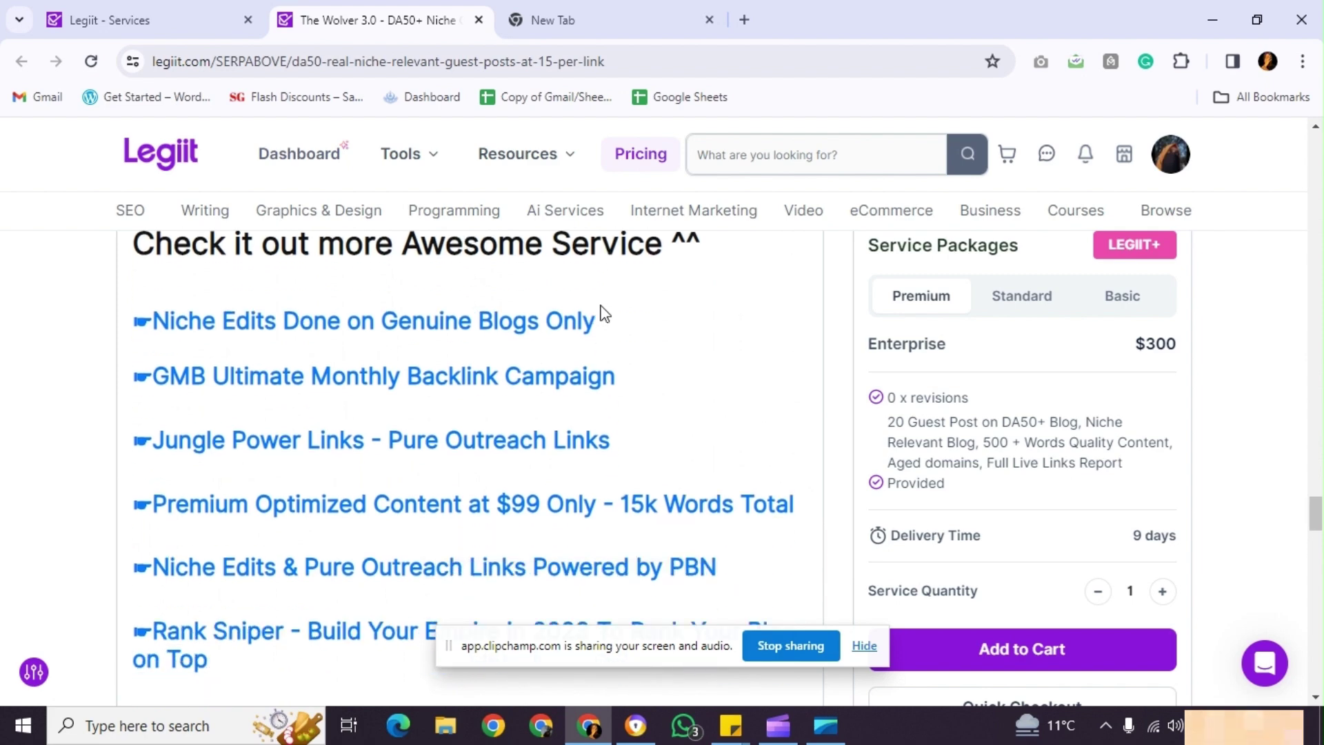
scroll(462, 404, up, 10)
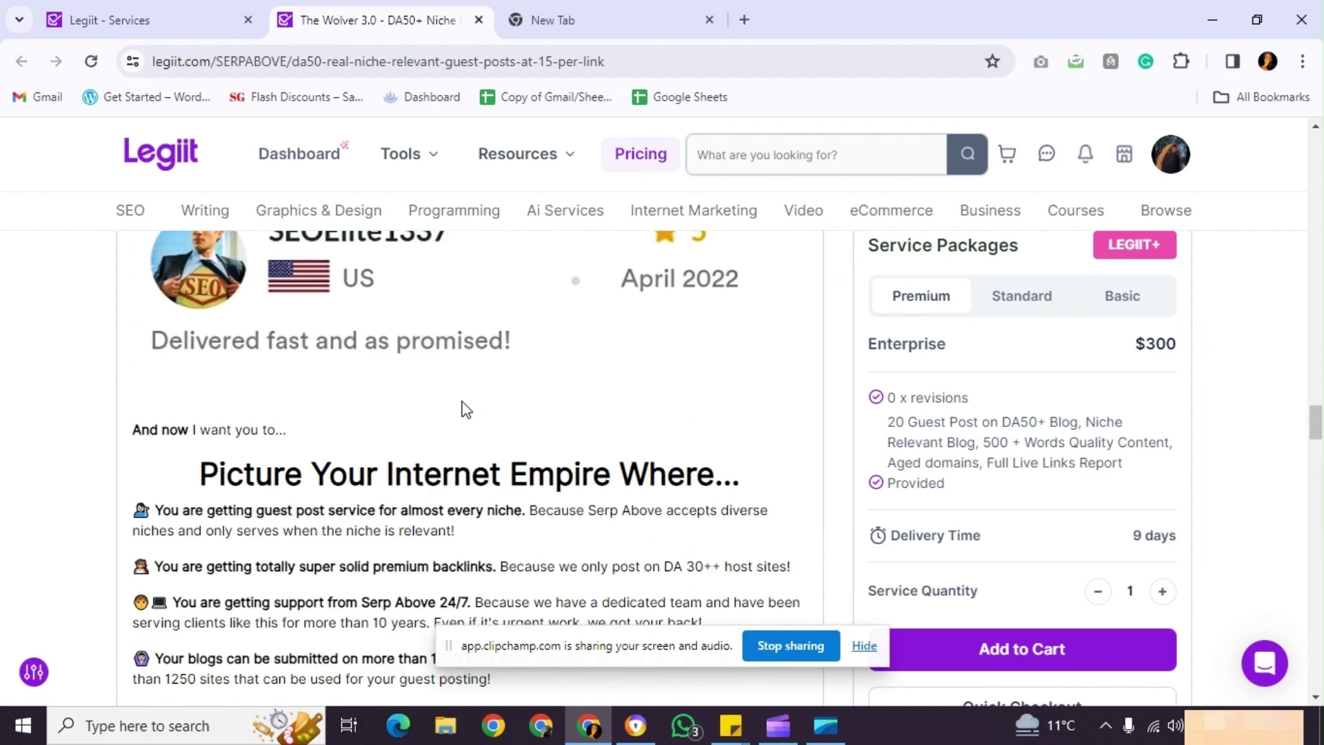
scroll(463, 414, down, 8)
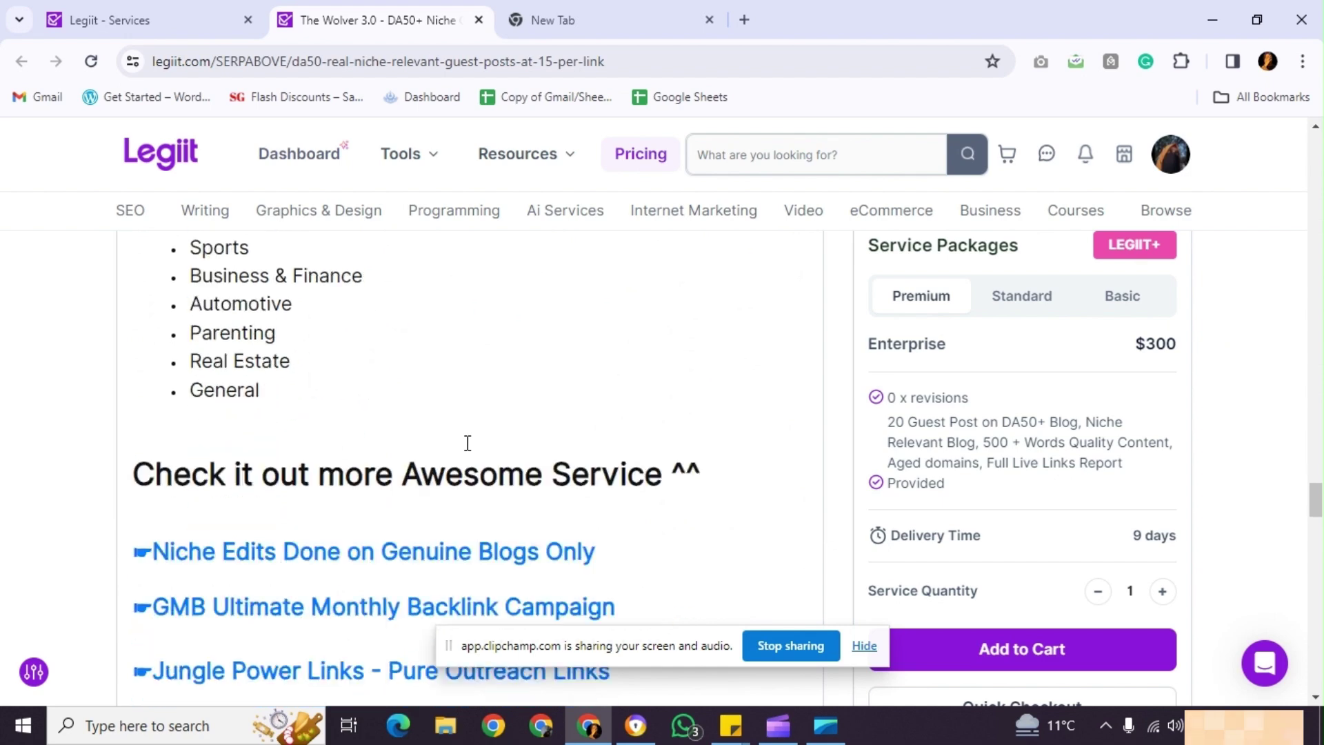
scroll(467, 443, down, 6)
Highlight the Premium package's delivery time and close The Wolver 3.0 service page.
scroll(372, 443, up, 4)
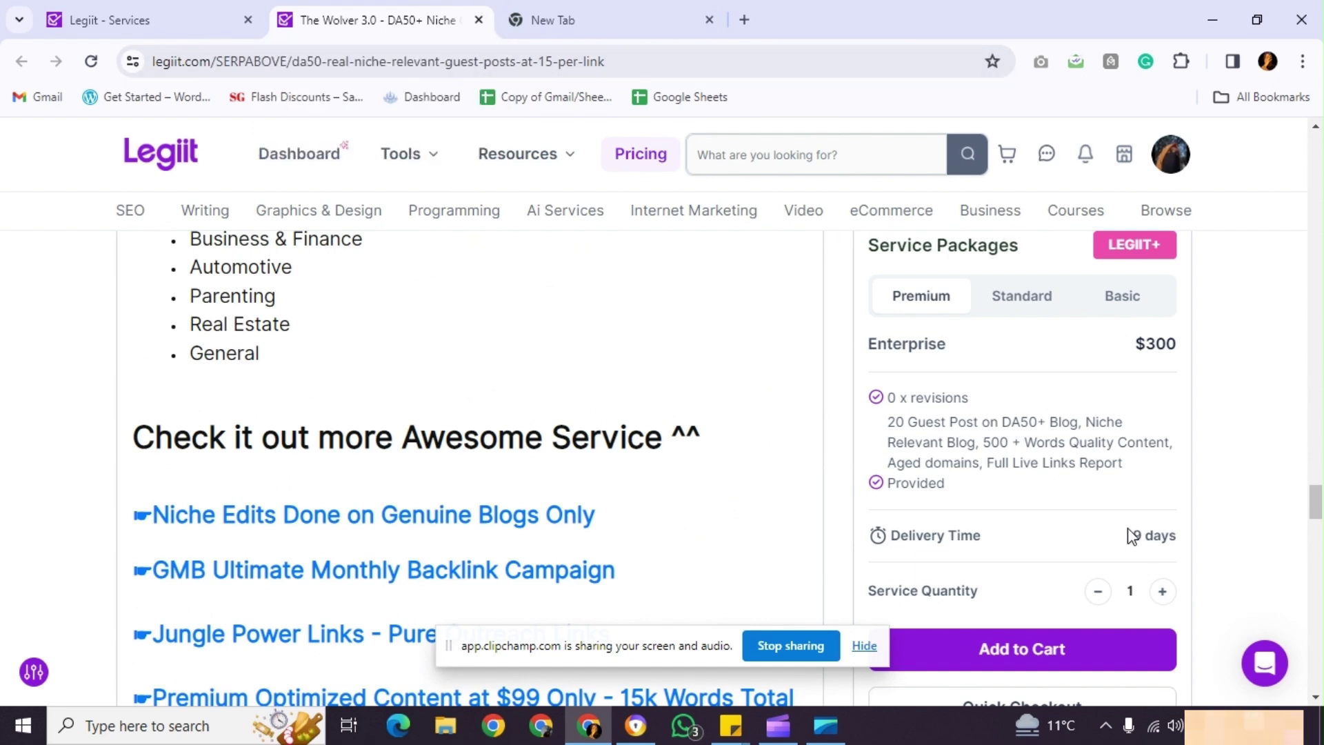
drag(1149, 537, 1174, 541)
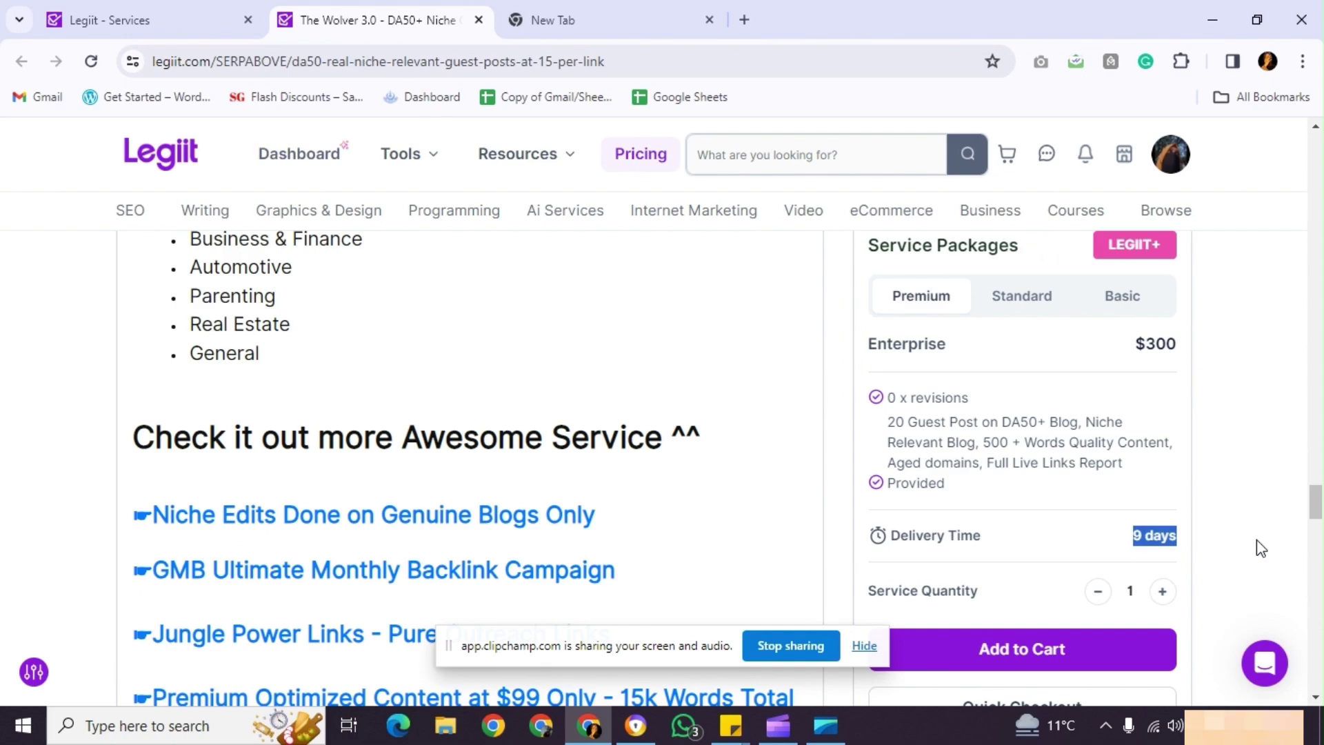
click(480, 20)
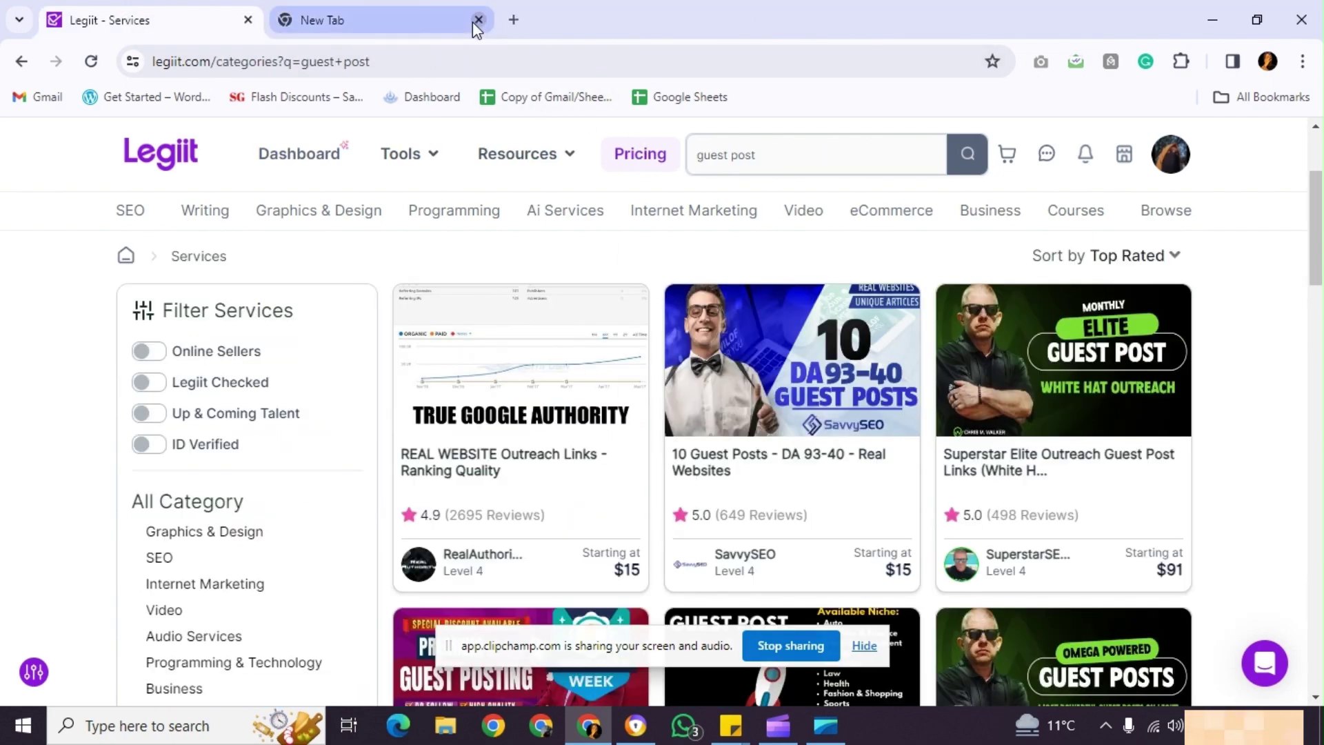
Browse the guest post search results and open SavvySEO's "10 Guest Posts - DA 93-40 - Real Websites" service.
scroll(924, 506, down, 5)
scroll(924, 506, down, 5)
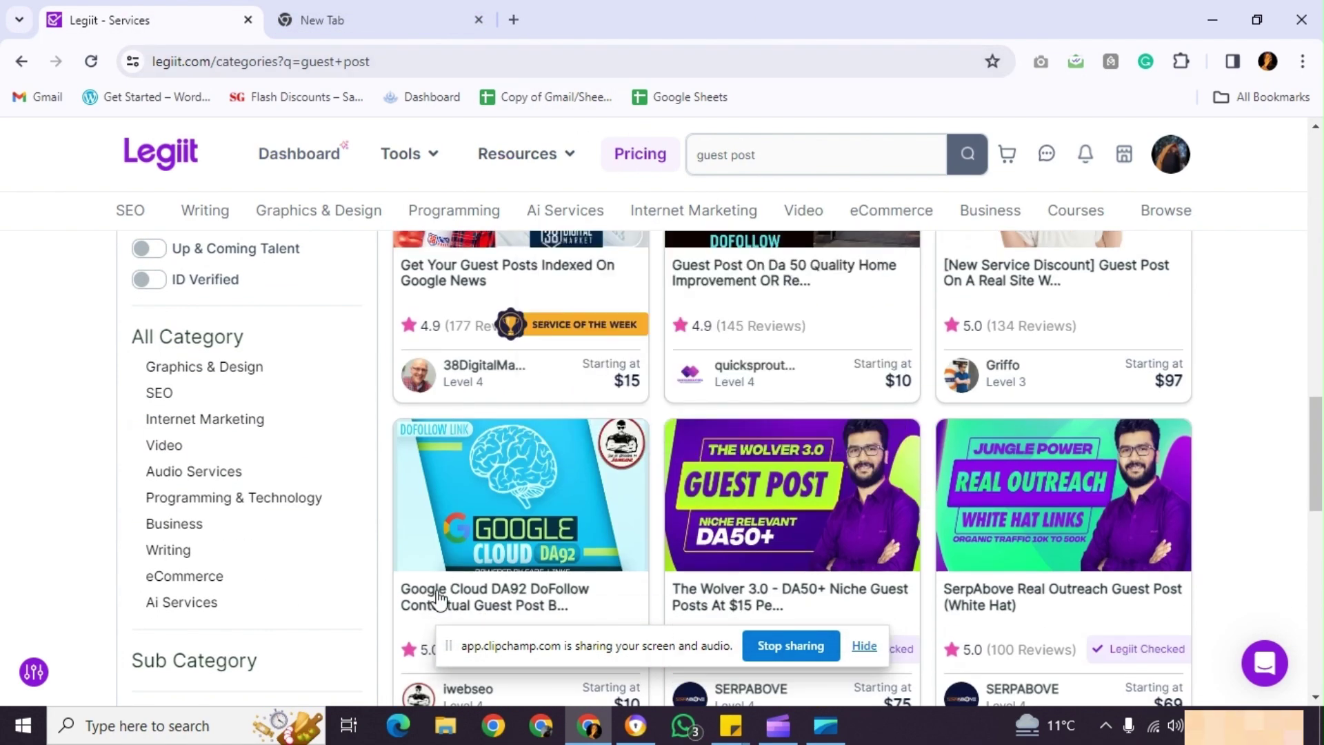
scroll(321, 395, up, 10)
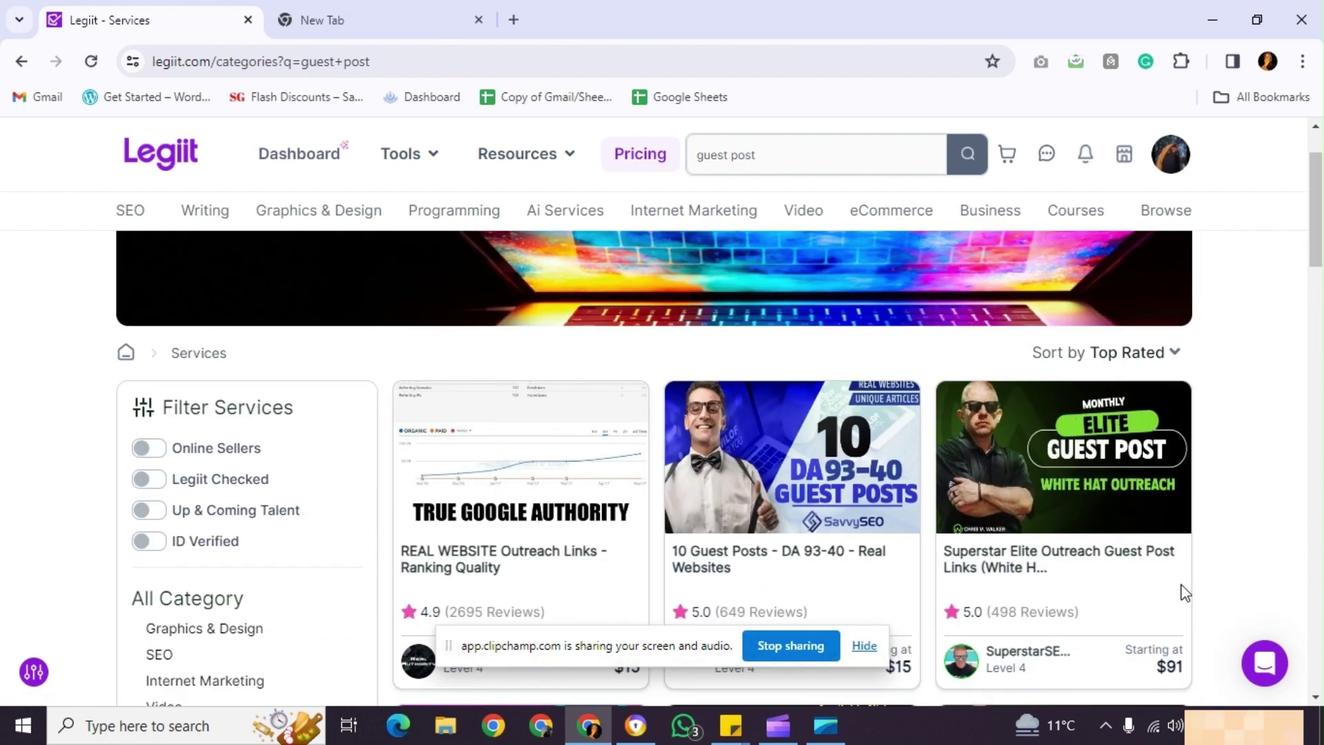
click(896, 392)
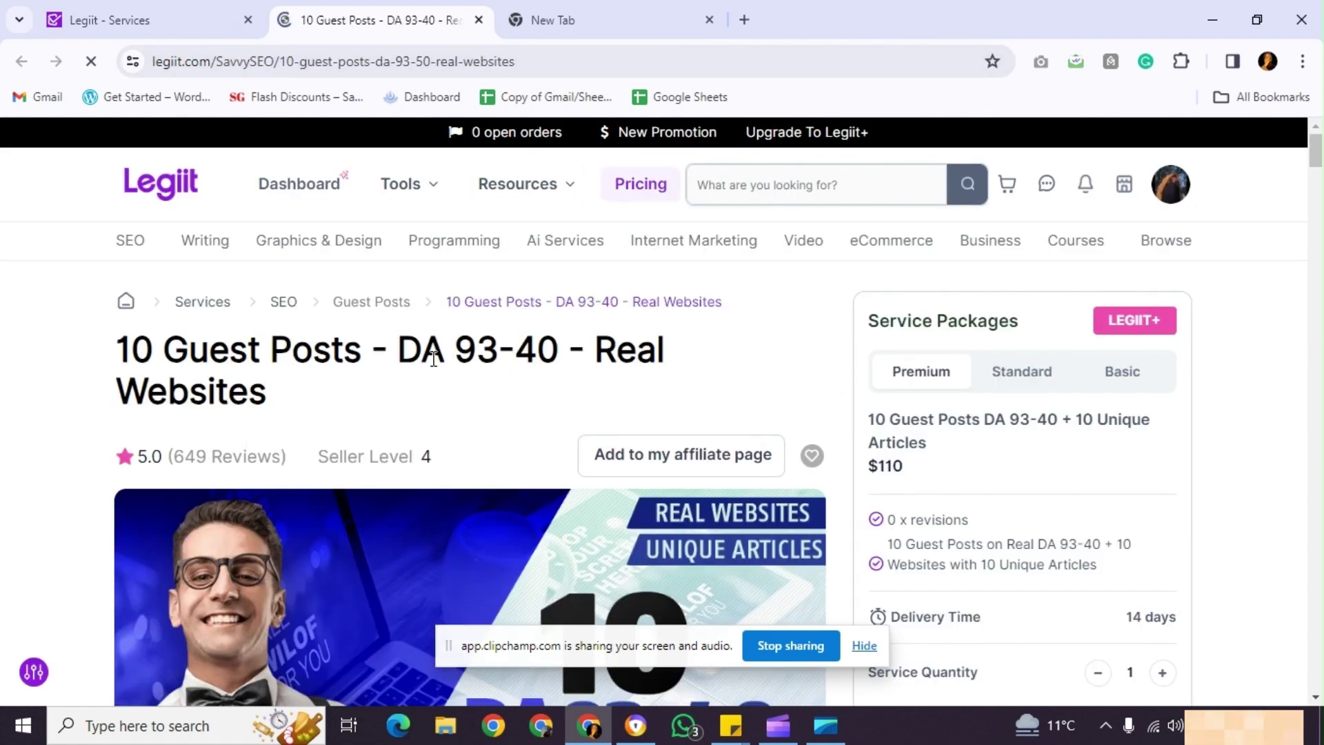
Highlight the domain authority range in the service title and look over the cover image and opening description.
drag(434, 358, 570, 325)
scroll(359, 496, down, 5)
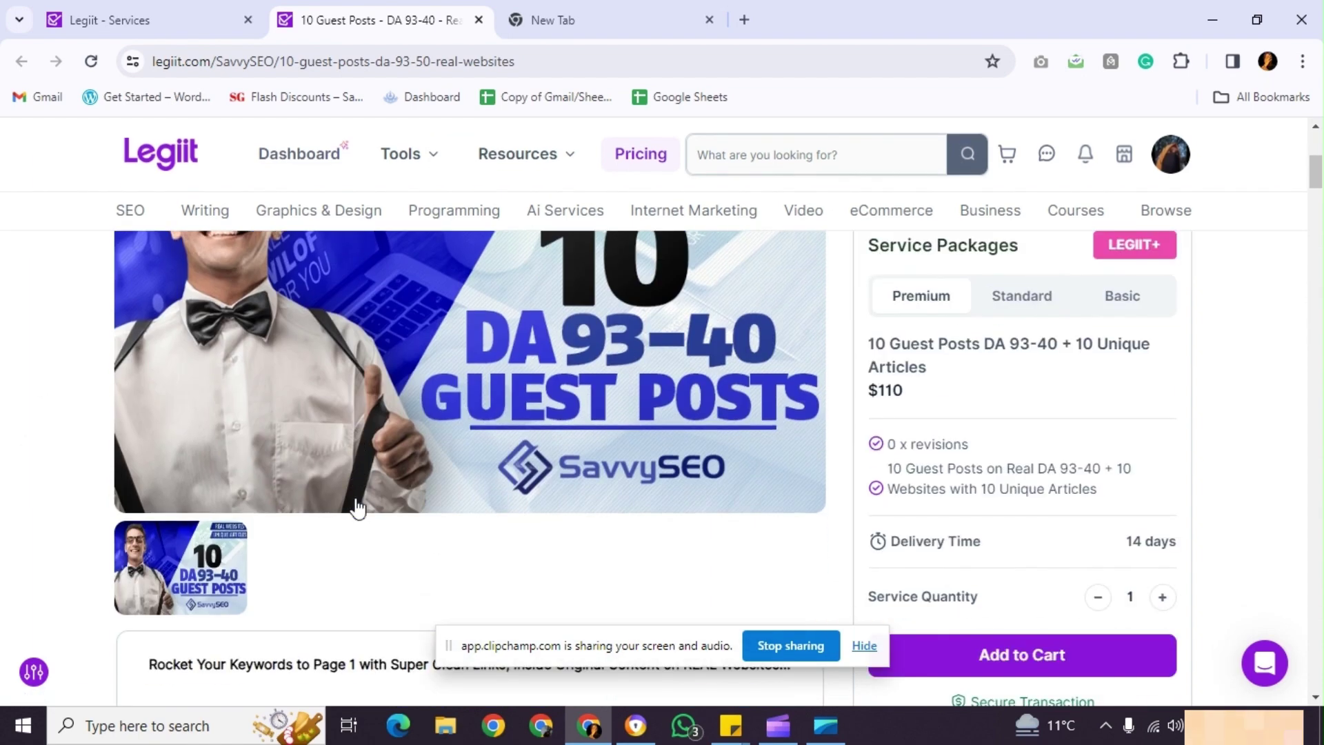
scroll(931, 380, down, 1)
scroll(1105, 568, down, 1)
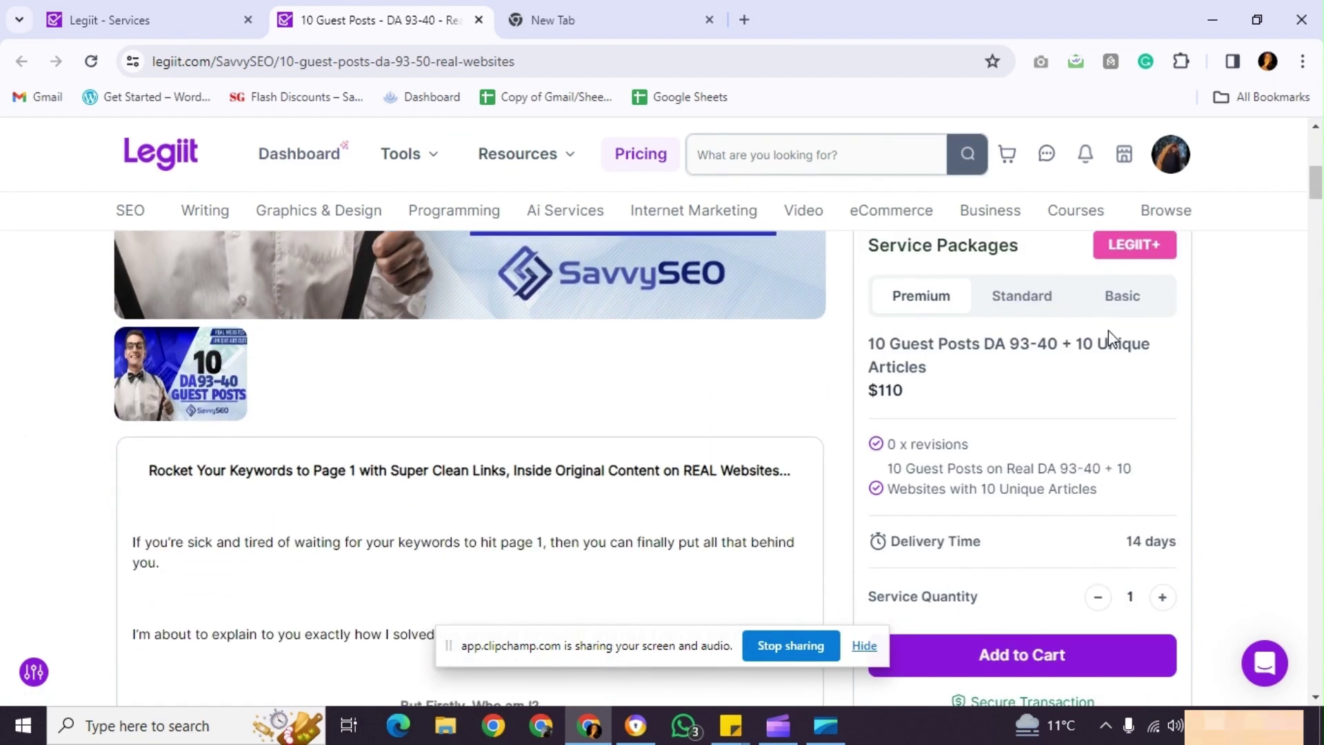
Show the Basic package of the SavvySEO service, check its delivery time and highlight its price.
click(1119, 295)
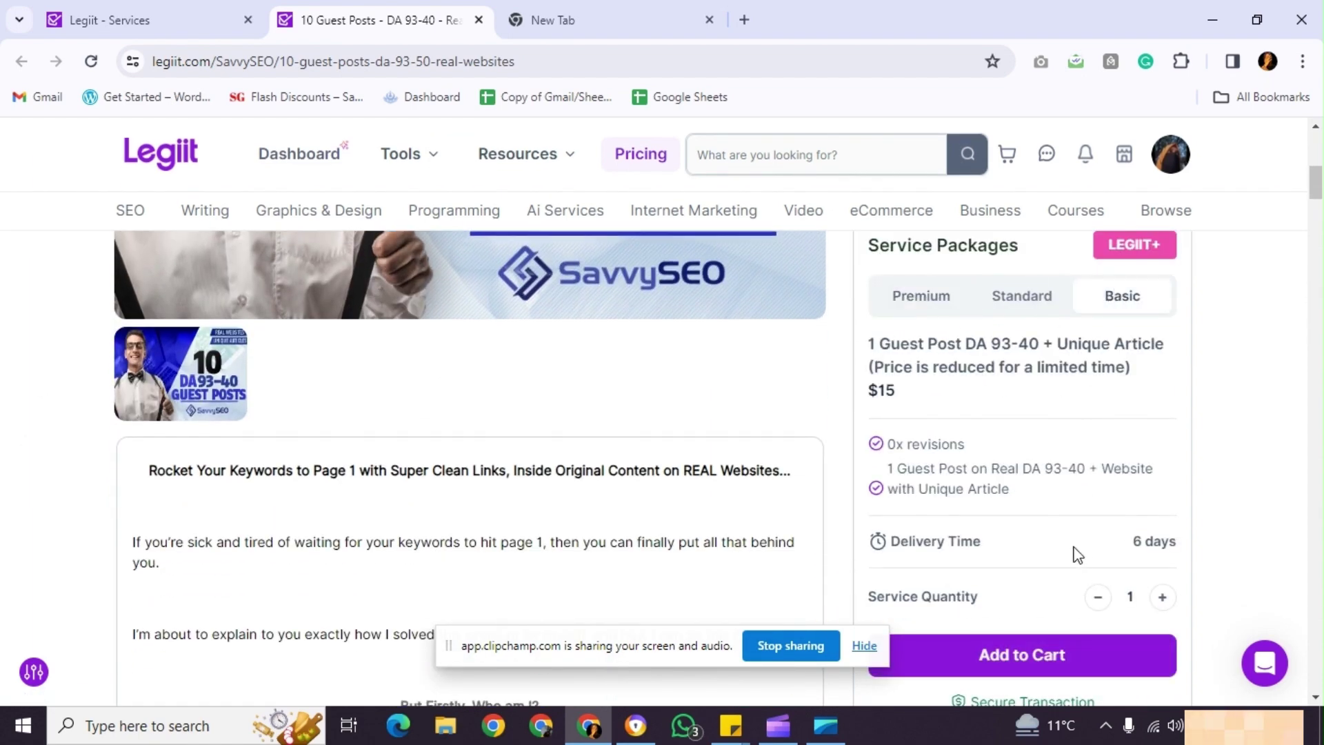
scroll(1076, 554, down, 2)
drag(866, 387, 898, 390)
click(898, 391)
Show the SavvySEO service's Standard and Premium packages in turn and check their prices.
click(1026, 303)
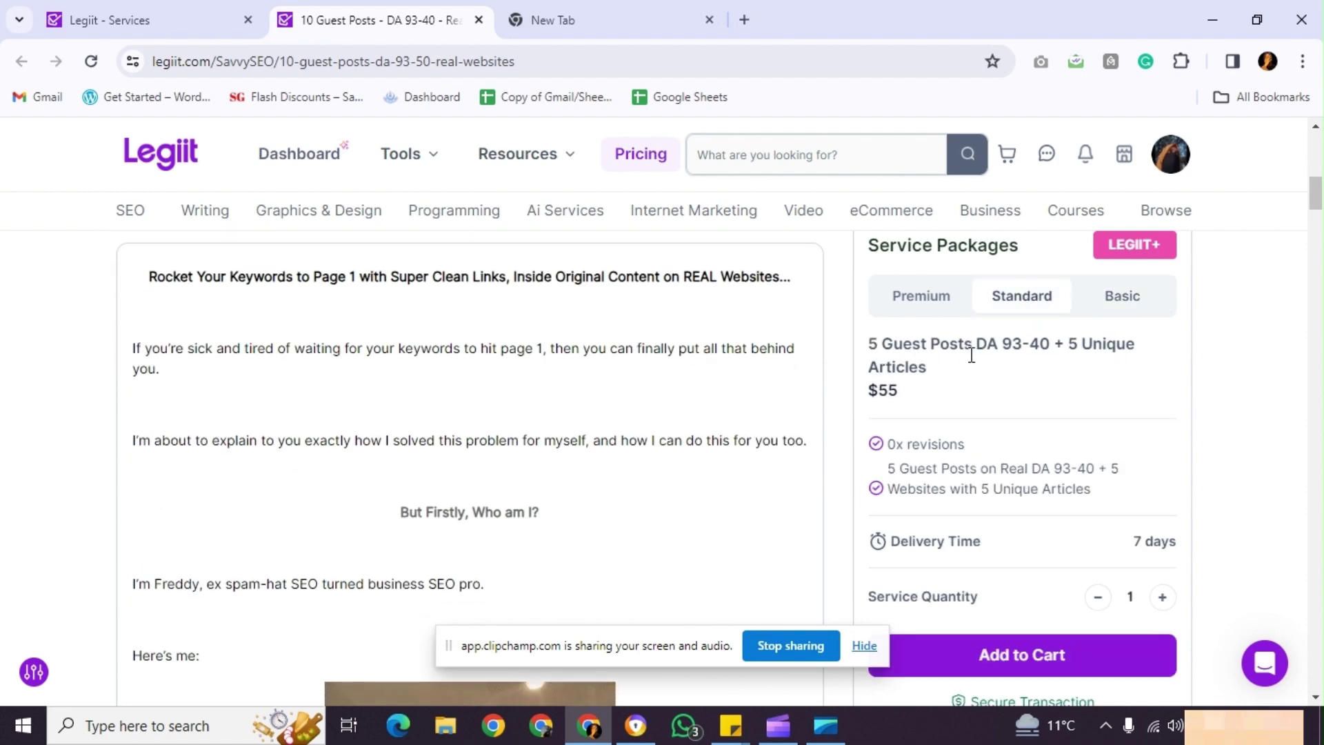
click(882, 388)
click(918, 306)
drag(870, 388, 900, 390)
click(904, 393)
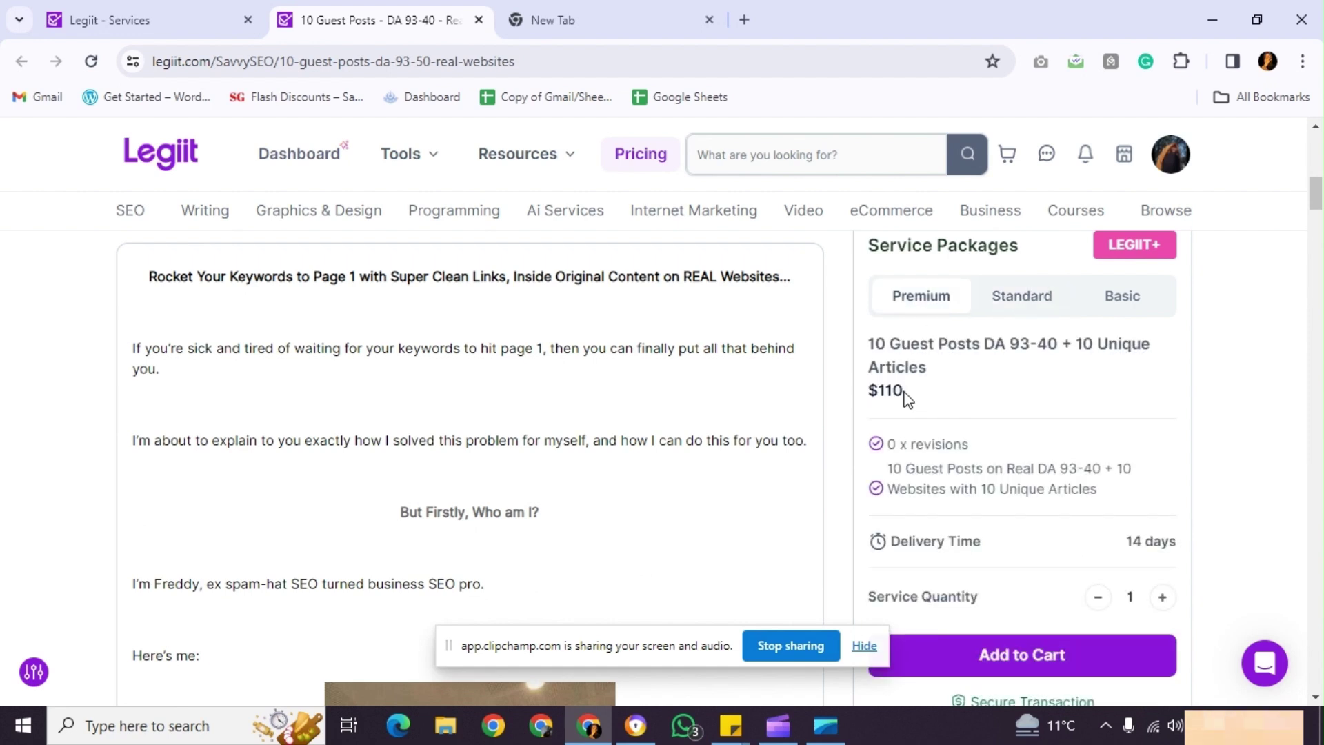
Go through the SavvySEO service page to examine its full description and buyer reviews.
scroll(908, 398, down, 12)
scroll(581, 432, down, 6)
scroll(581, 433, up, 3)
scroll(581, 433, down, 8)
scroll(581, 433, down, 10)
scroll(582, 433, down, 7)
scroll(581, 432, up, 12)
scroll(581, 433, down, 12)
scroll(581, 433, down, 12)
scroll(581, 433, down, 12)
scroll(579, 426, down, 5)
scroll(579, 424, up, 20)
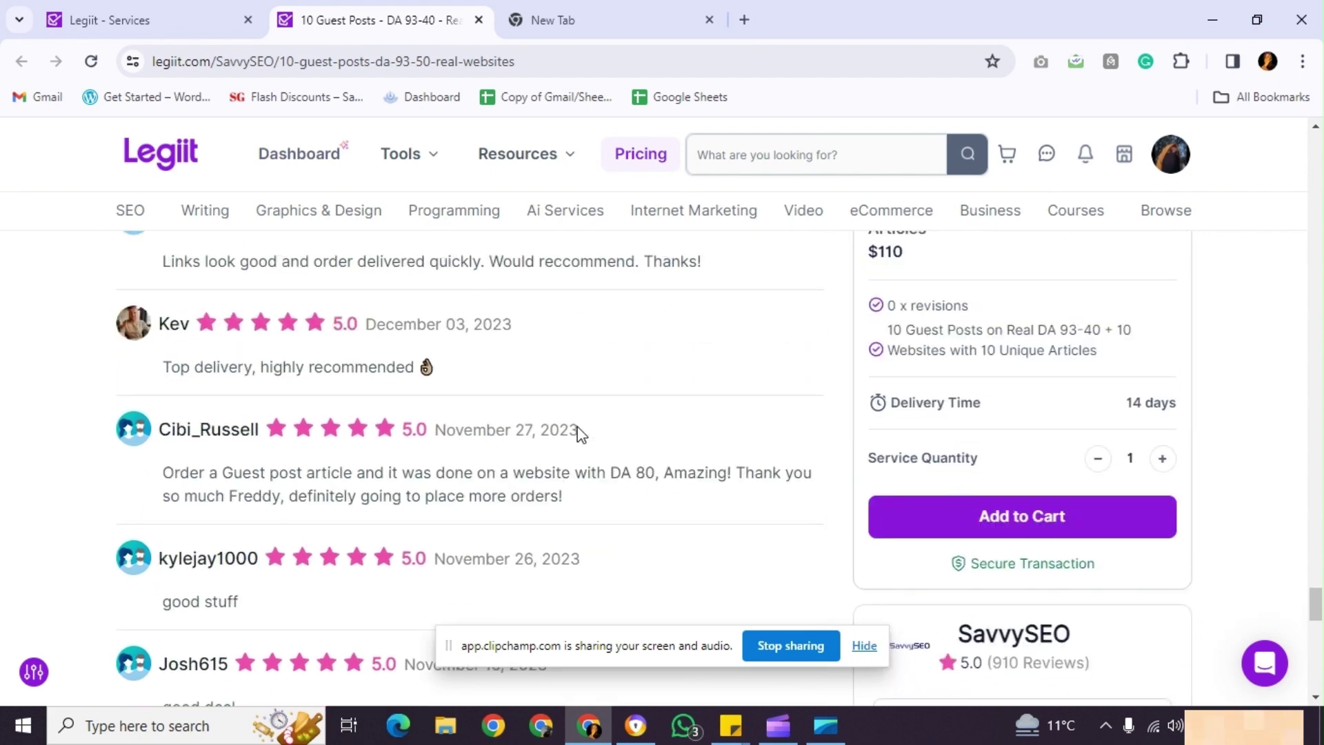
Close the SavvySEO service page, then switch to the Canva desktop app and show its home page.
scroll(565, 372, up, 5)
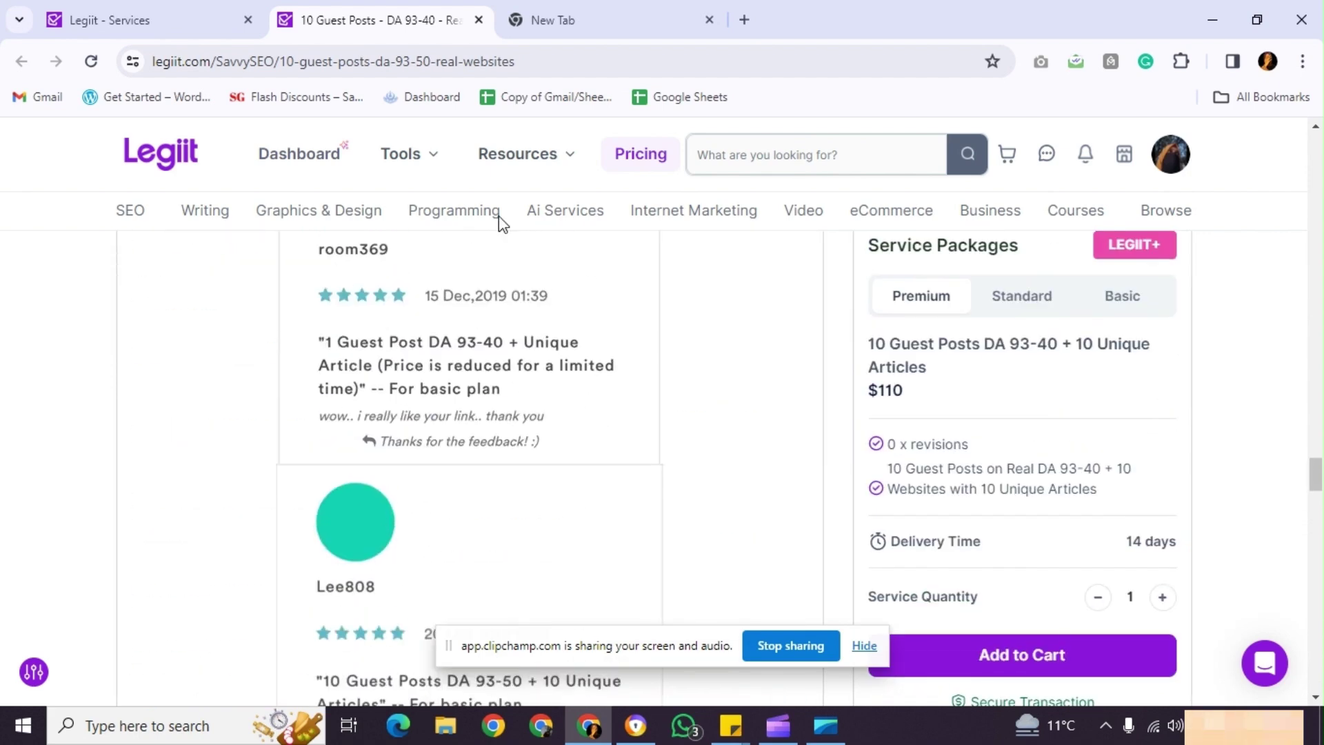
click(478, 20)
click(1213, 19)
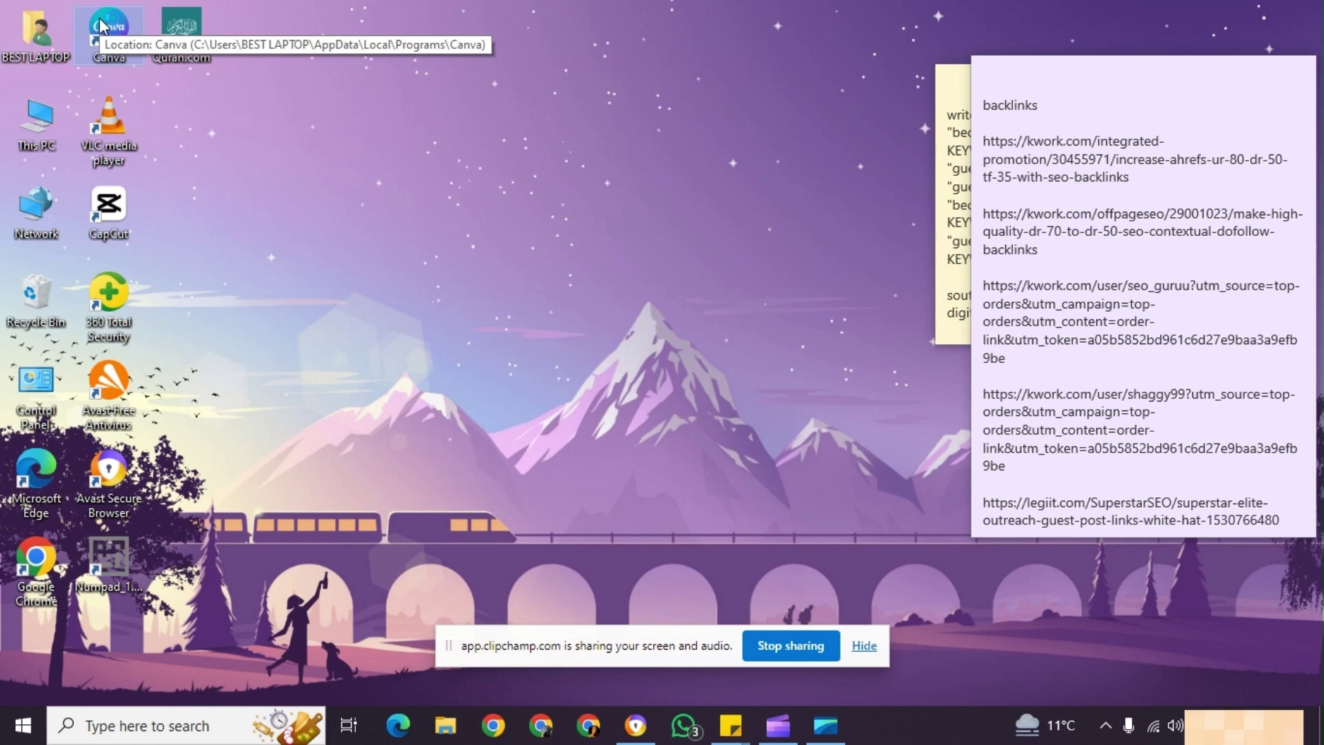
double_click(100, 26)
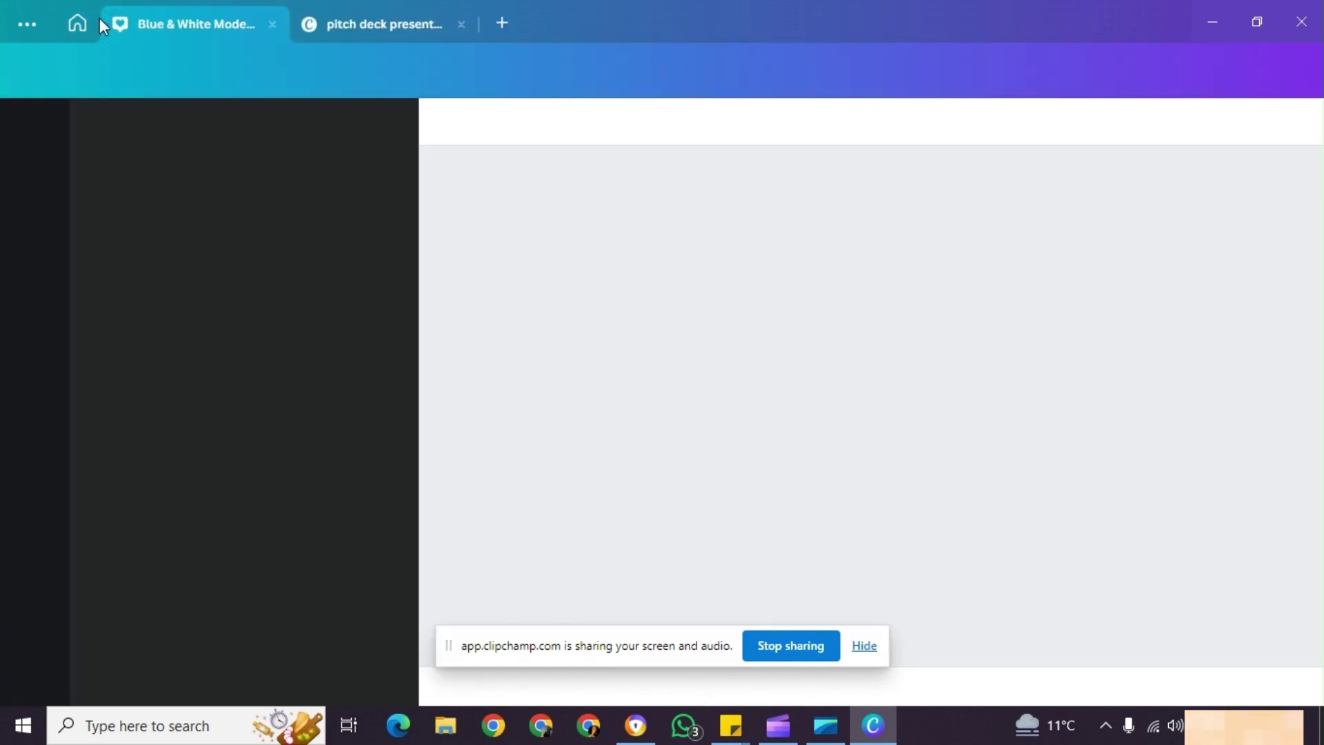
click(92, 21)
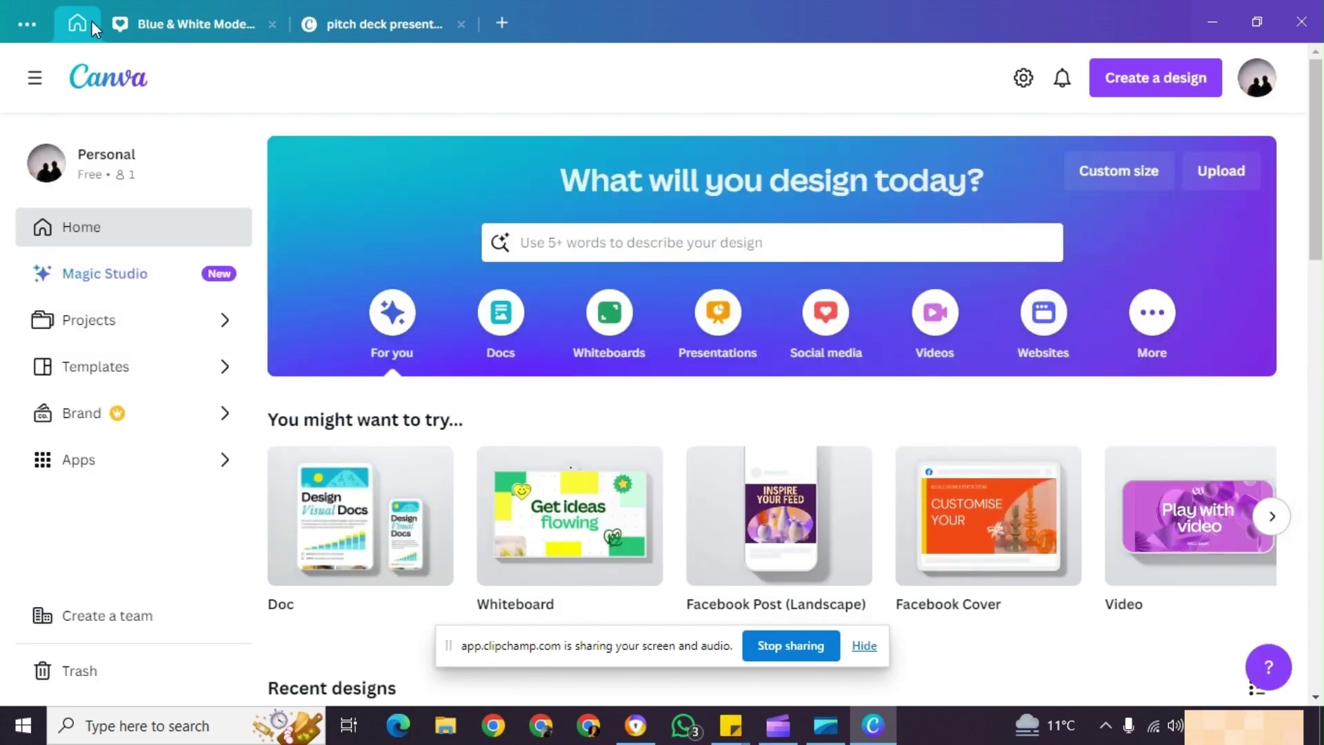
Show all Canva projects and look through the recent designs and folders.
click(105, 340)
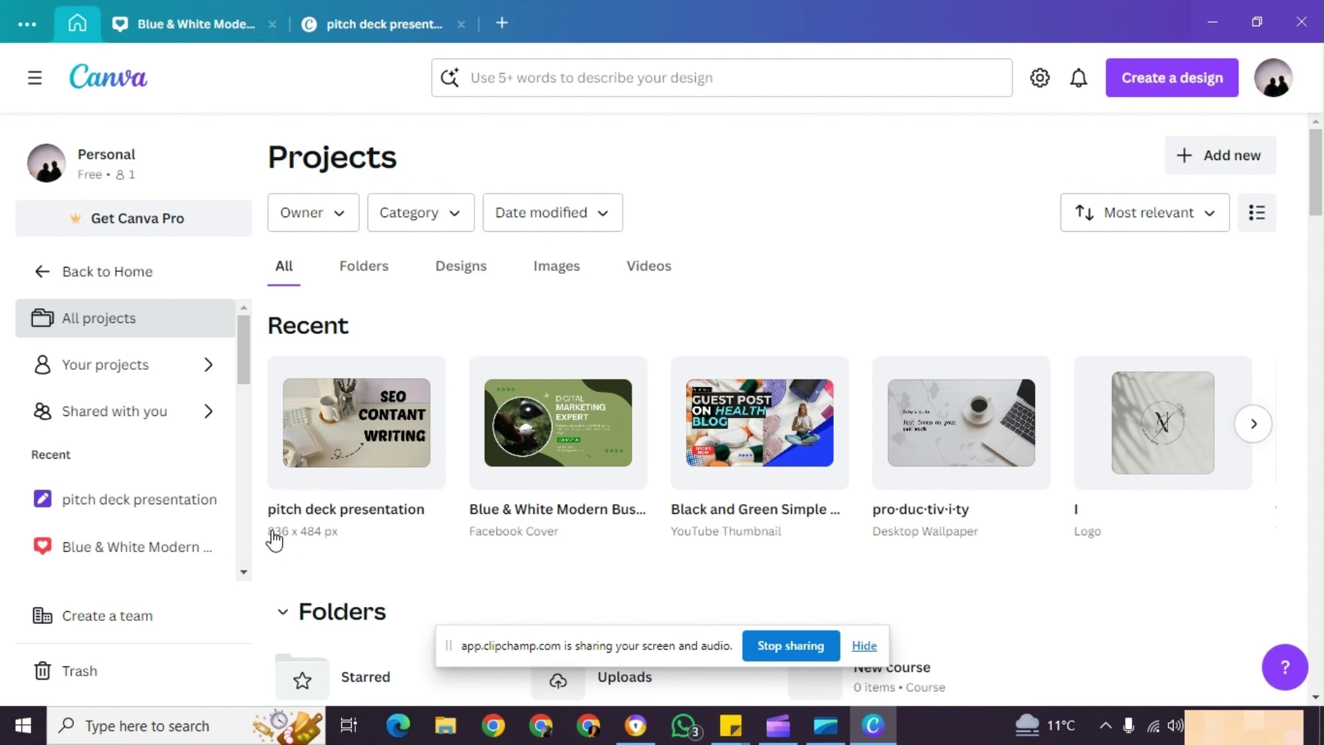
drag(269, 531, 302, 458)
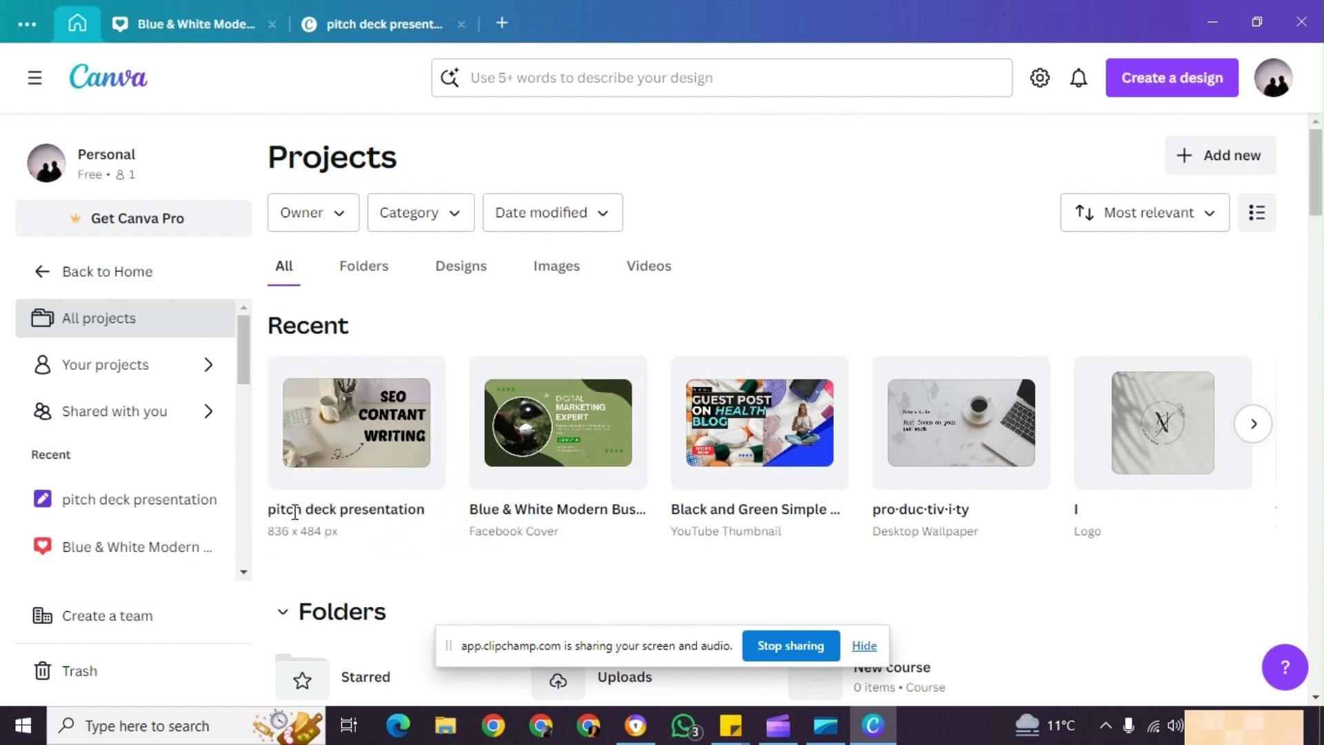
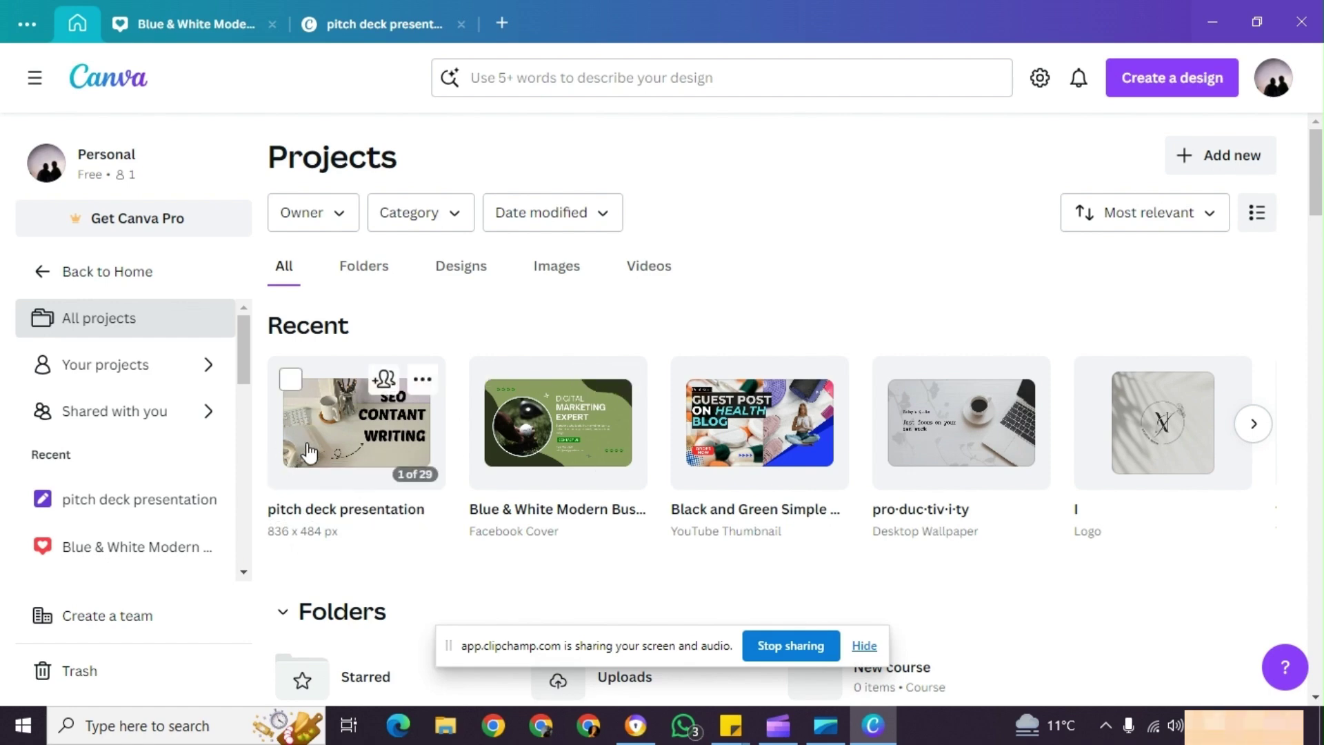
scroll(309, 452, down, 5)
scroll(444, 517, down, 1)
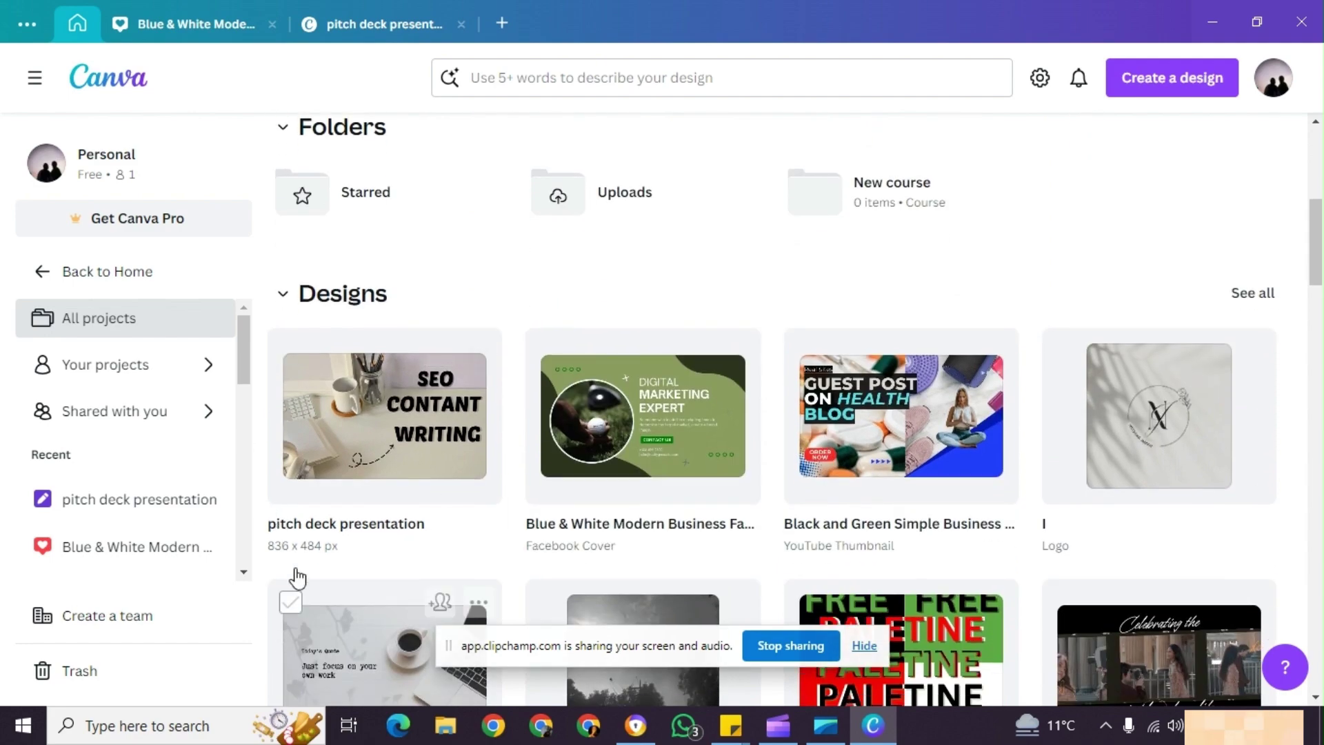
Switch to the open pitch deck presentation design and find the technology guest post cover on page 26.
click(328, 43)
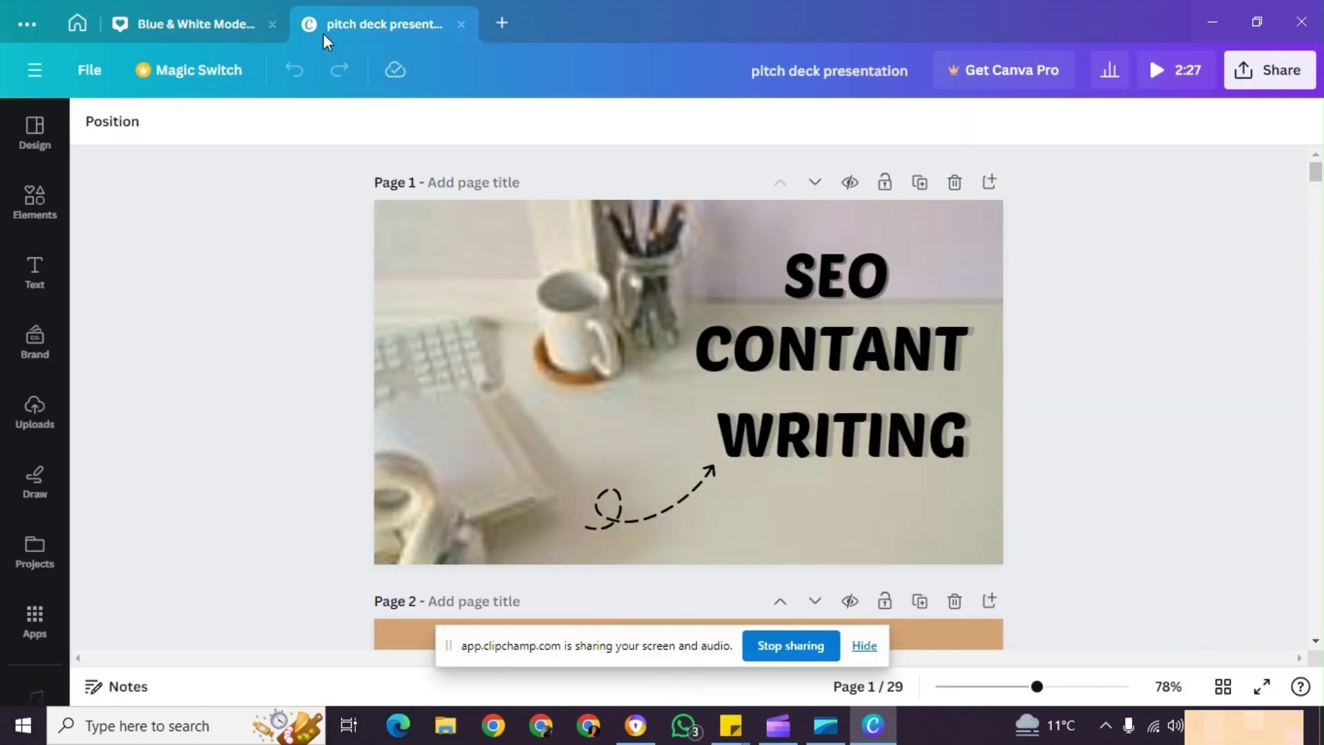
scroll(325, 358, down, 20)
scroll(328, 359, down, 20)
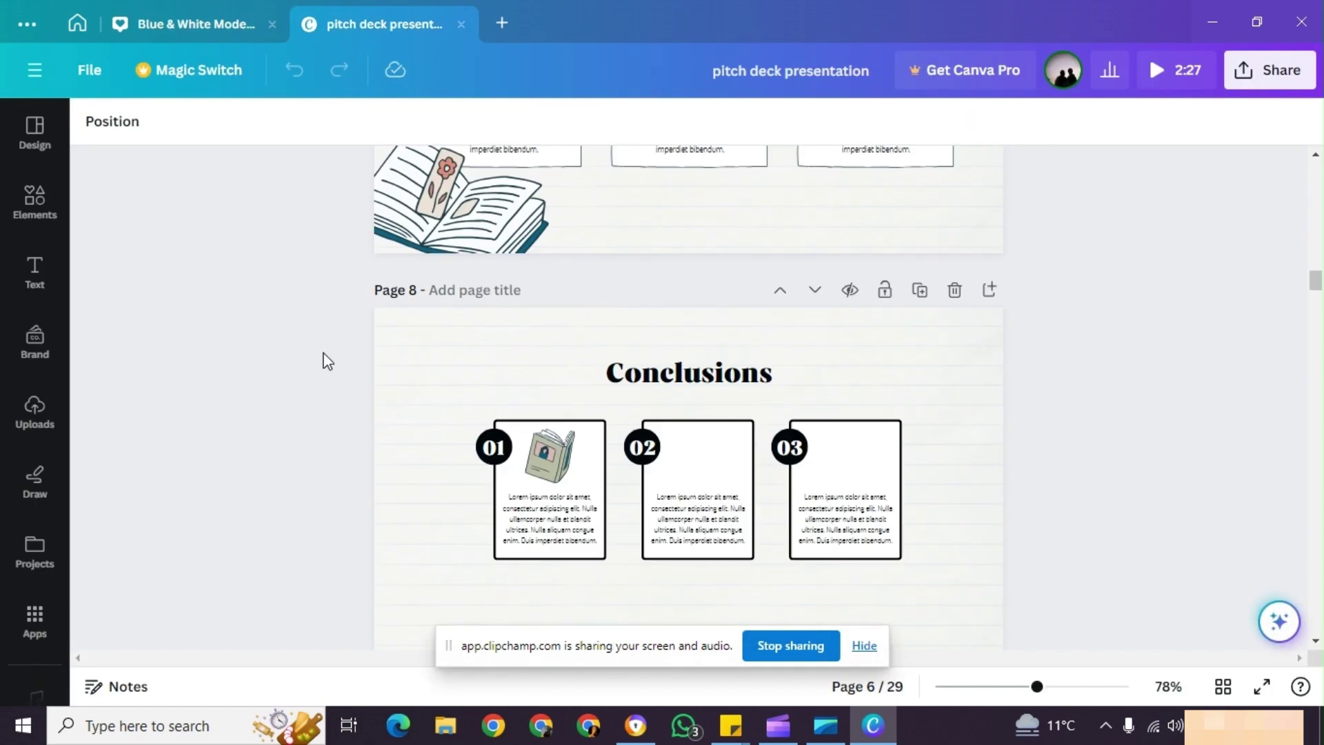
scroll(328, 360, down, 20)
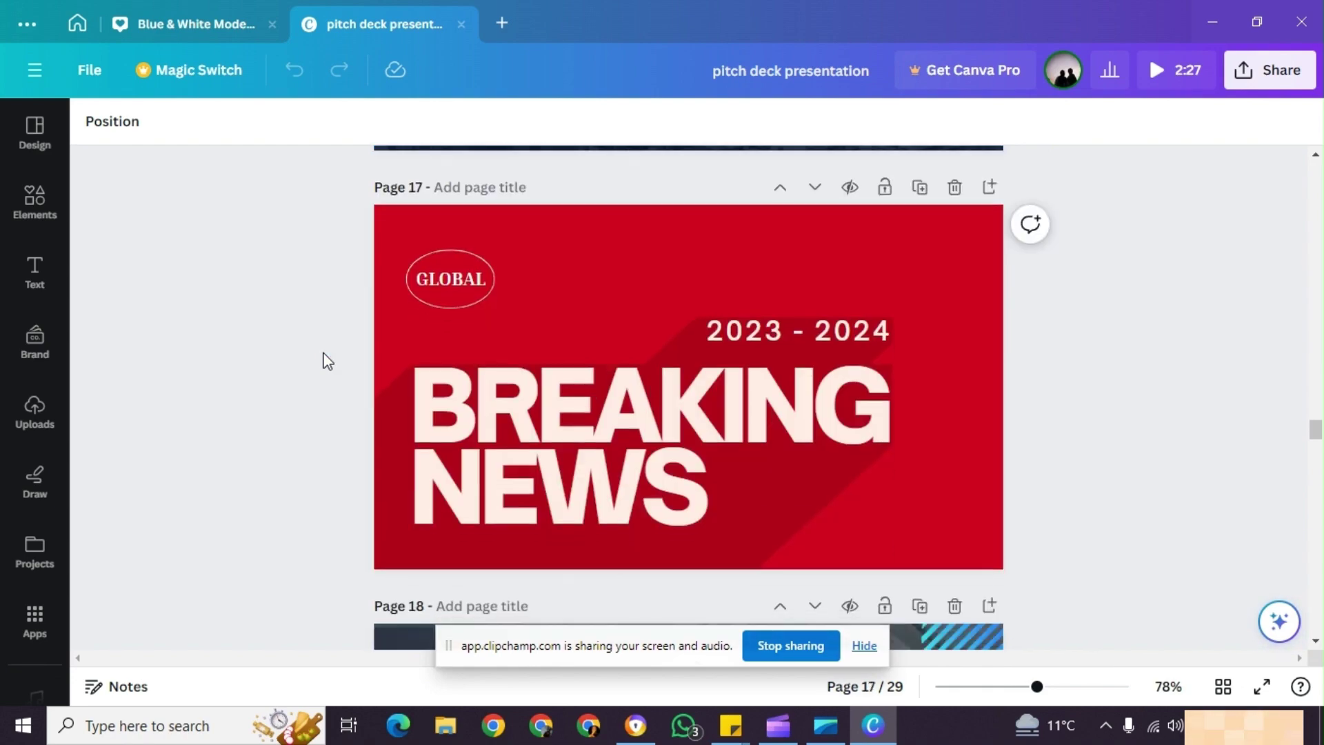
scroll(327, 362, down, 20)
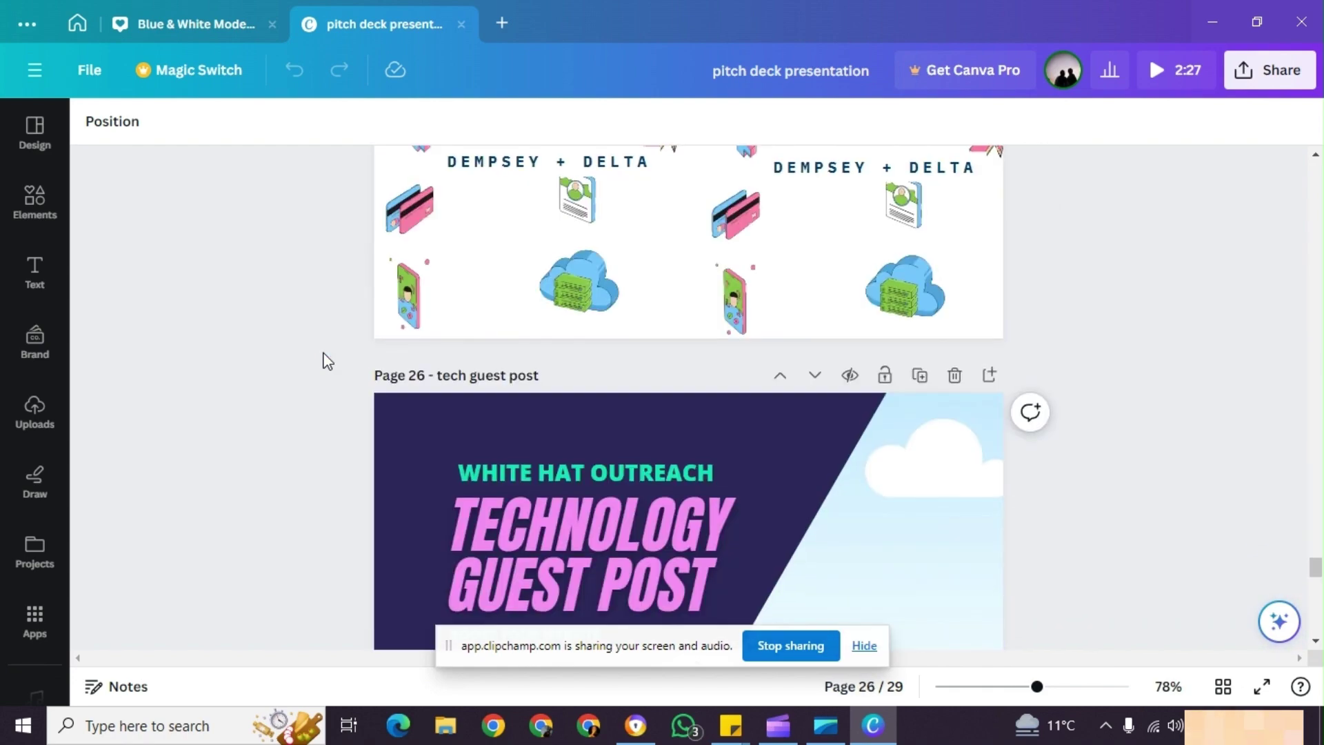
scroll(328, 361, up, 15)
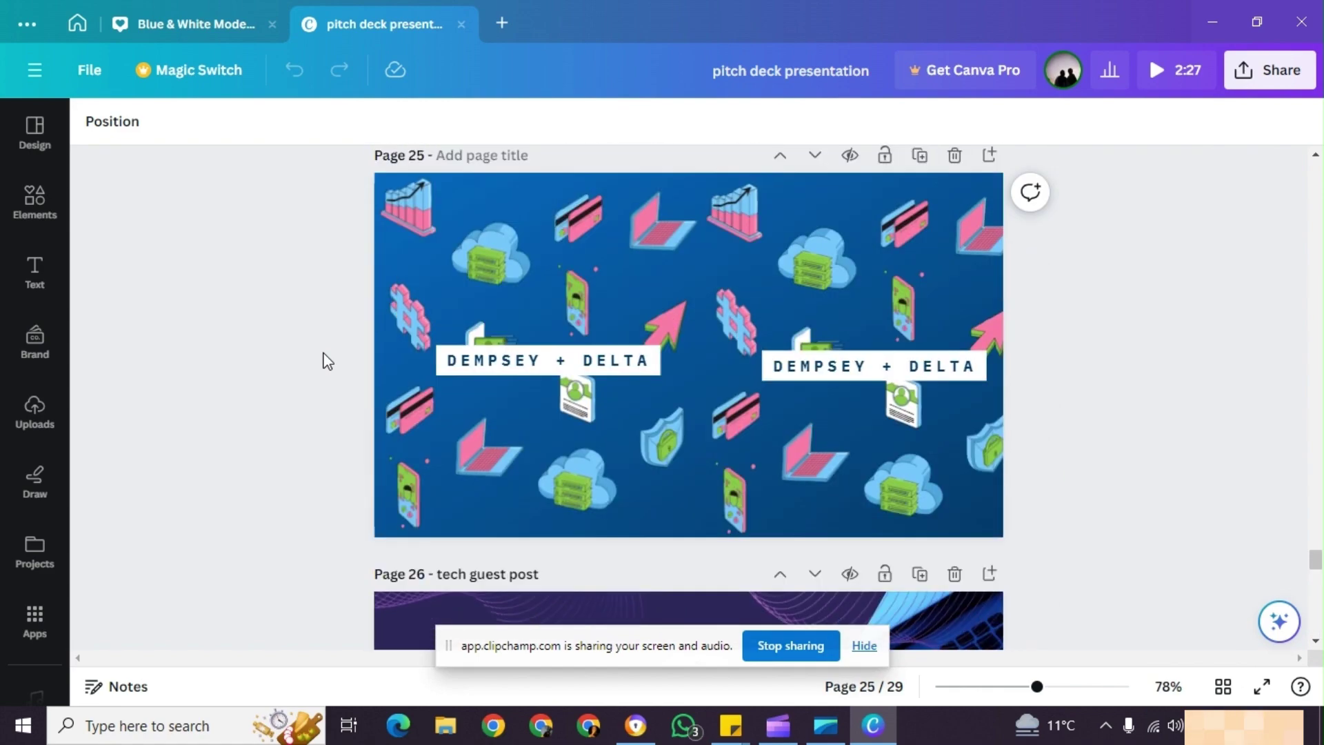
scroll(328, 361, down, 6)
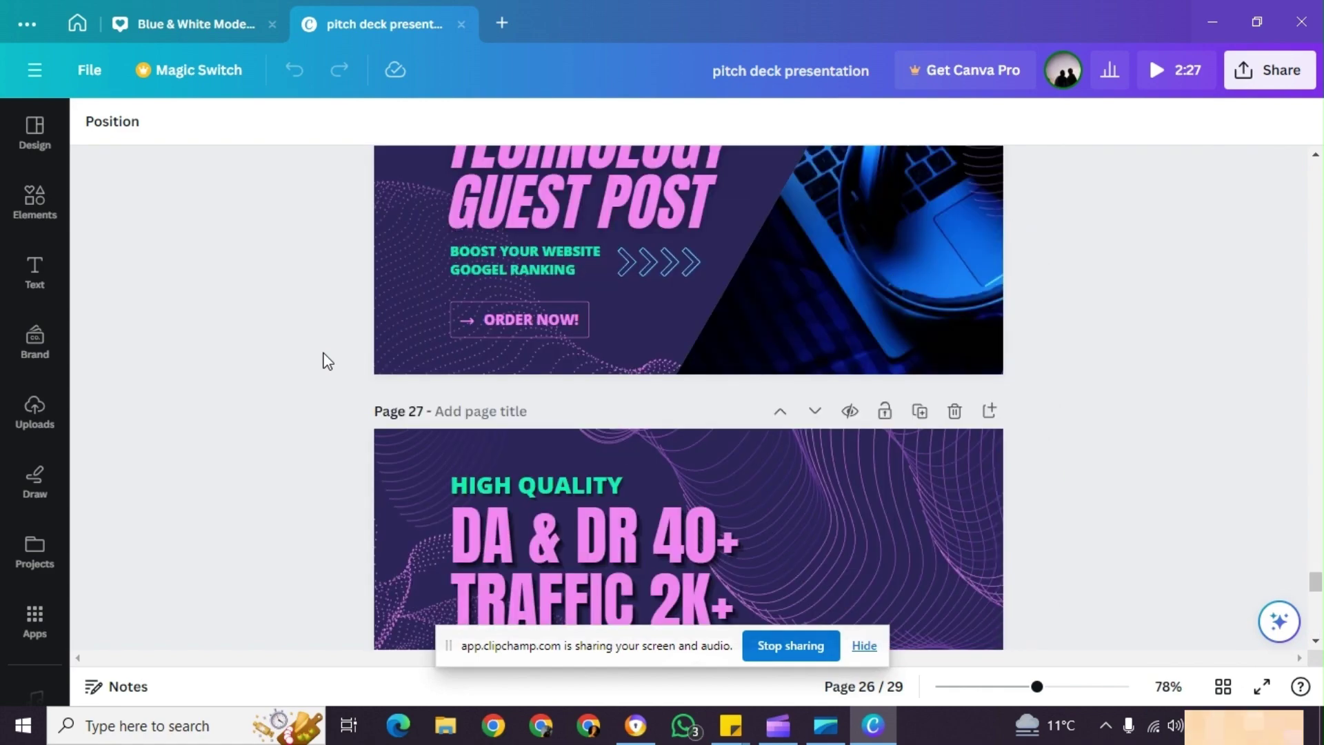
Examine the technology guest post cover on page 26 and the companion image about DA, DR and traffic on page 27.
scroll(327, 362, up, 3)
scroll(327, 362, down, 3)
scroll(325, 357, up, 2)
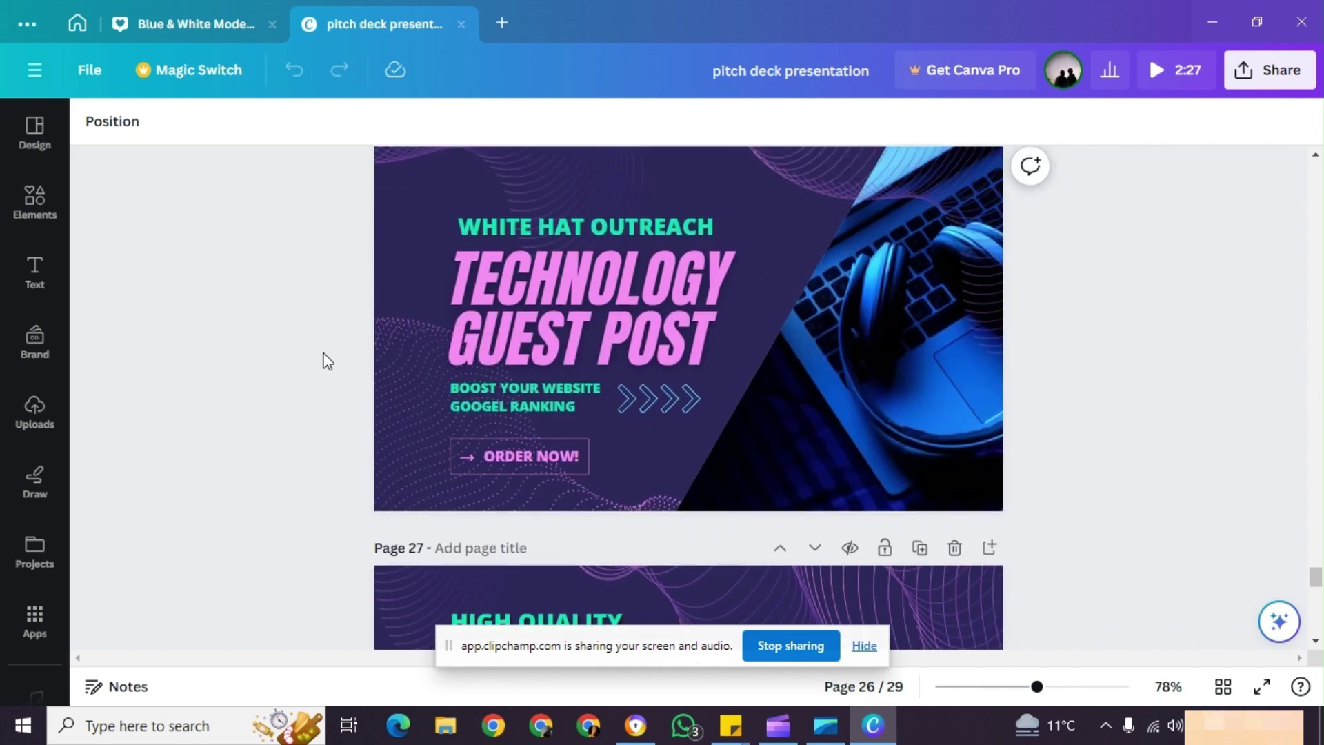
scroll(423, 257, down, 1)
scroll(688, 434, down, 2)
scroll(461, 316, up, 1)
scroll(723, 251, down, 3)
scroll(403, 372, down, 3)
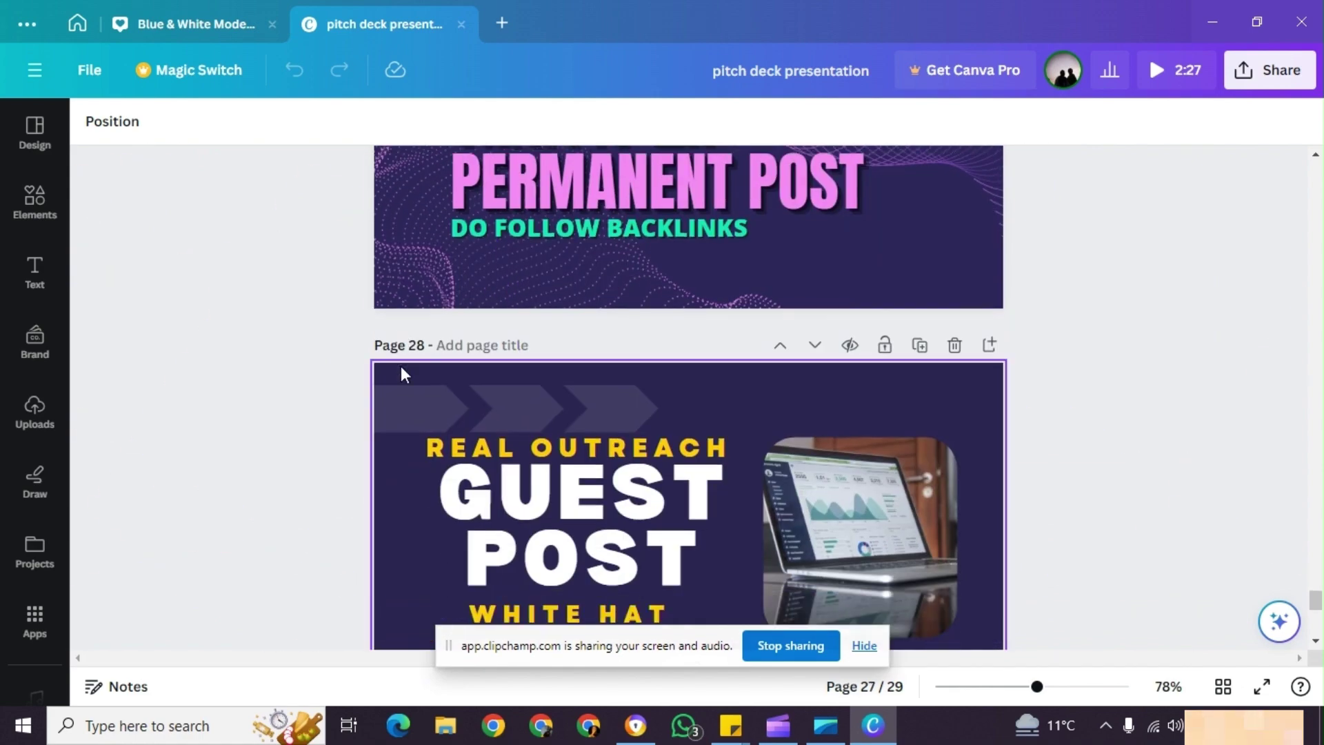
Look back through the other service images in the presentation, including the real estate and gaming guest post covers, up to page 2.
scroll(402, 369, up, 10)
scroll(403, 367, up, 1)
scroll(403, 367, down, 10)
scroll(402, 361, up, 20)
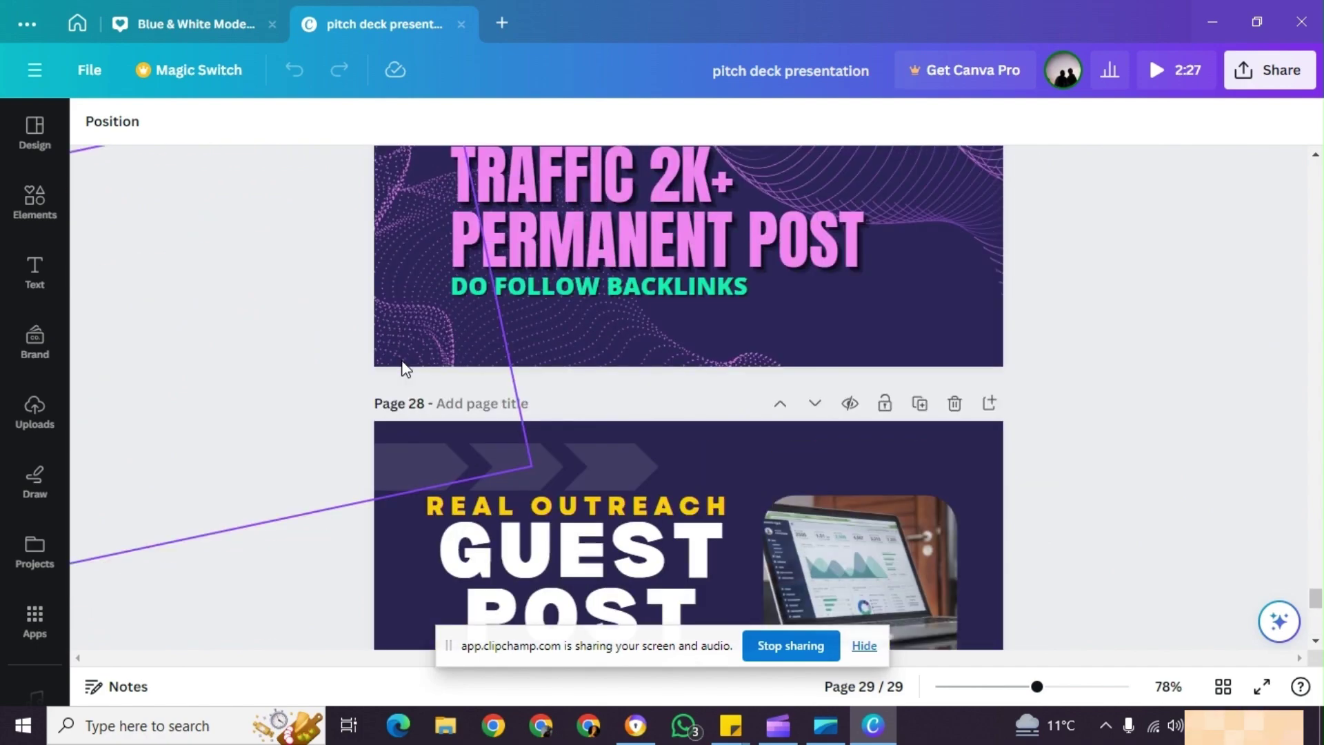
scroll(401, 361, up, 20)
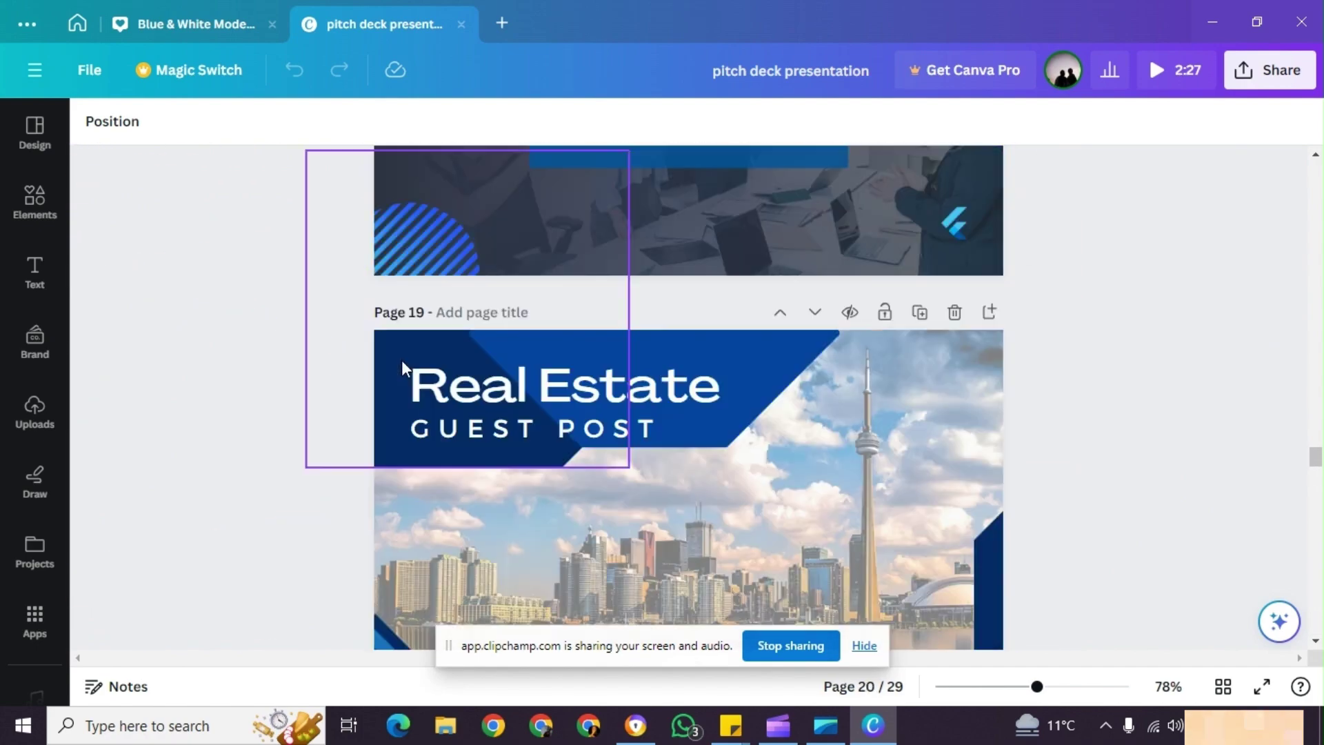
scroll(401, 361, up, 4)
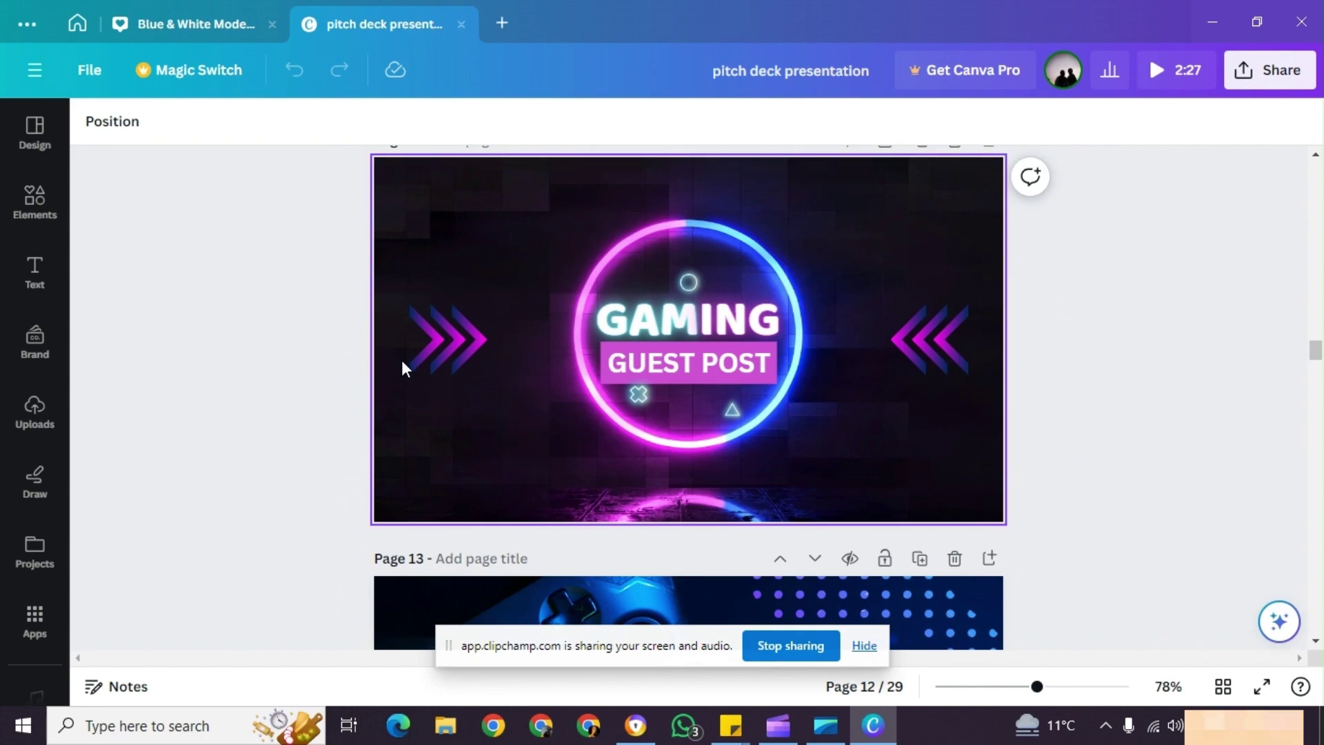
scroll(402, 361, down, 10)
scroll(401, 361, up, 8)
scroll(403, 367, up, 20)
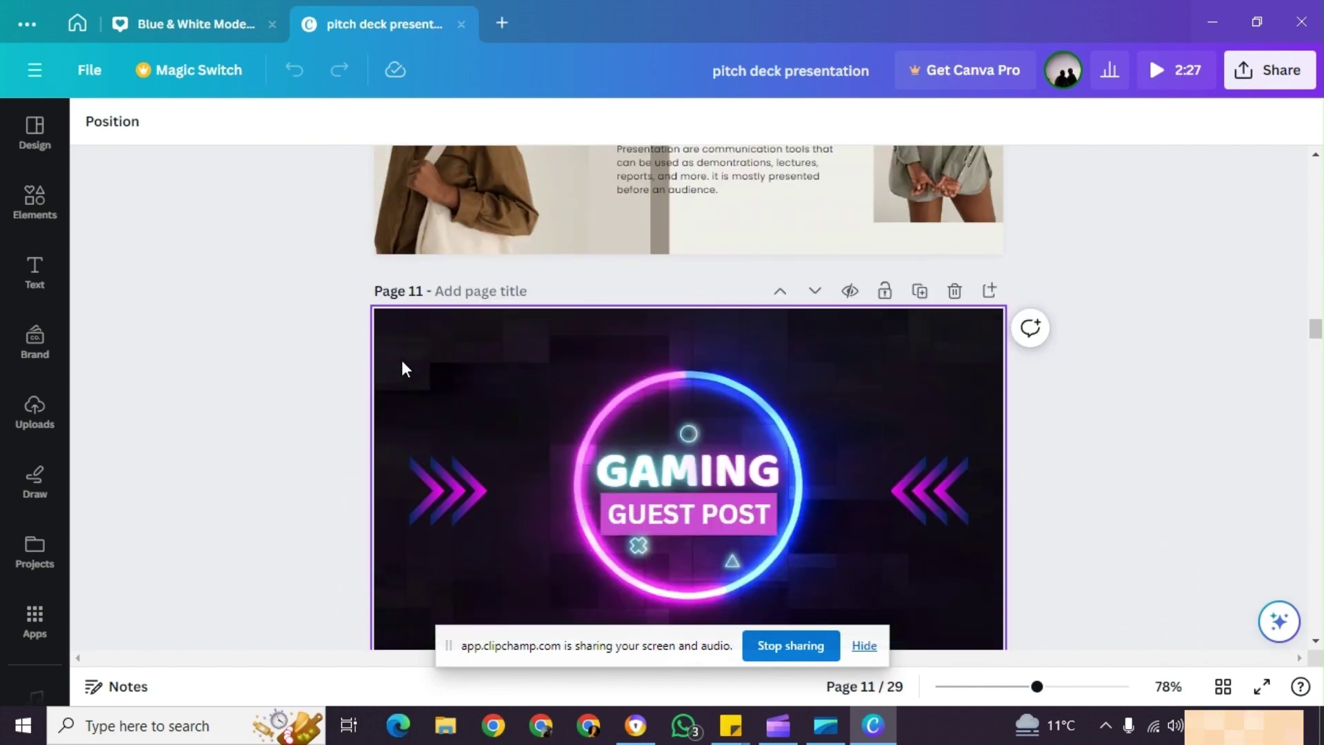
scroll(401, 360, up, 10)
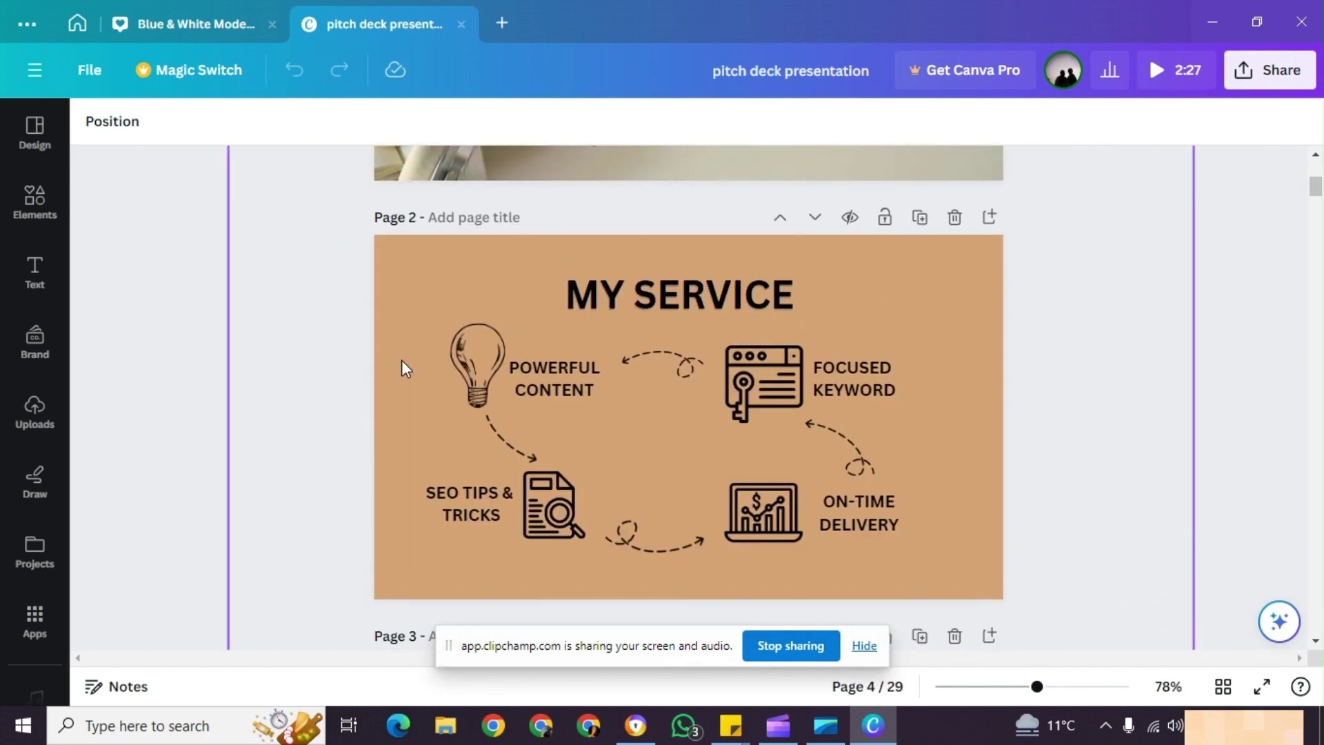